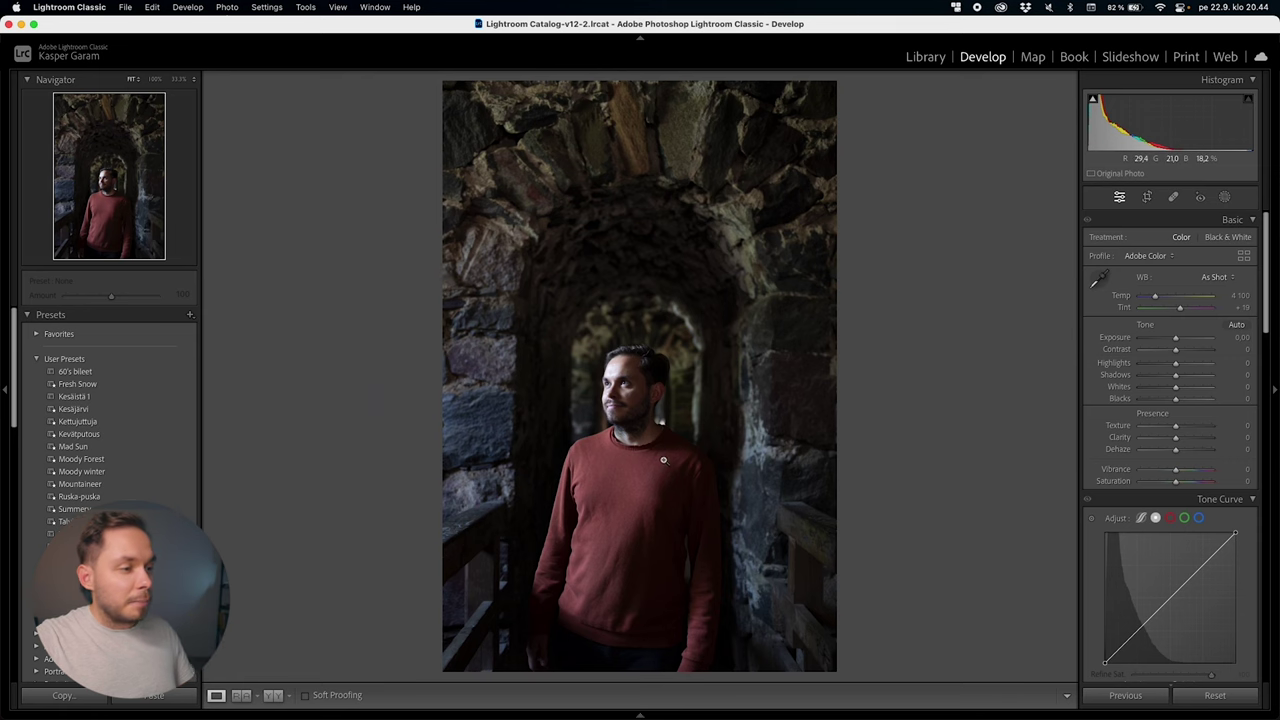
# Inspect the man's face at full size and check it for highlight clipping
pyautogui.click(661, 460)
pyautogui.scroll(5, 666, 486)
pyautogui.click(677, 327)
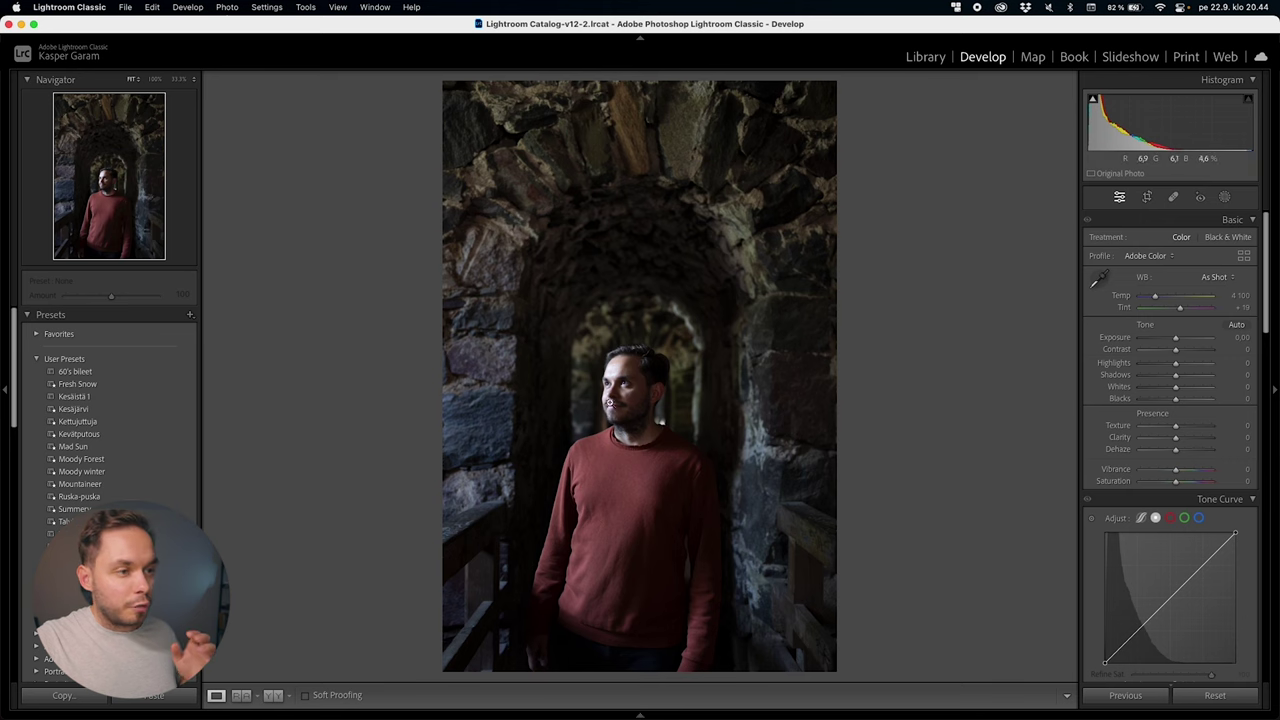
pyautogui.click(622, 406)
pyautogui.moveTo(622, 406); pyautogui.dragTo(658, 441)
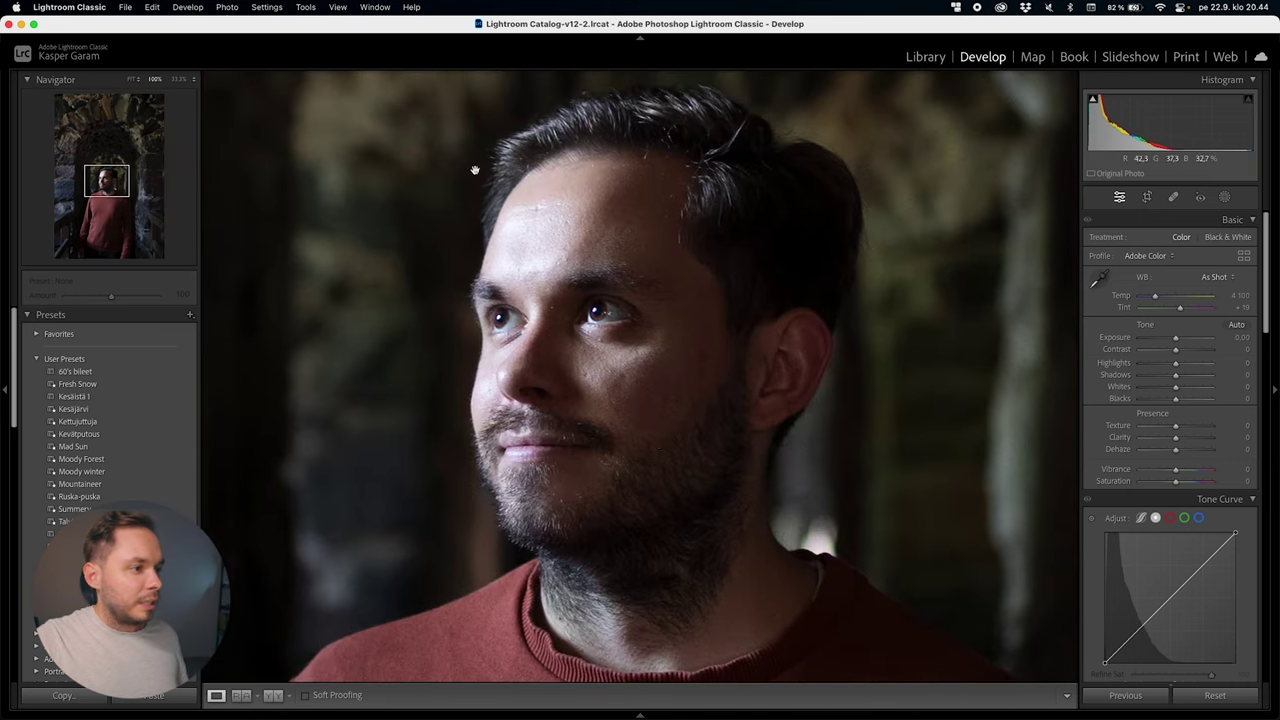
pyautogui.click(1248, 99)
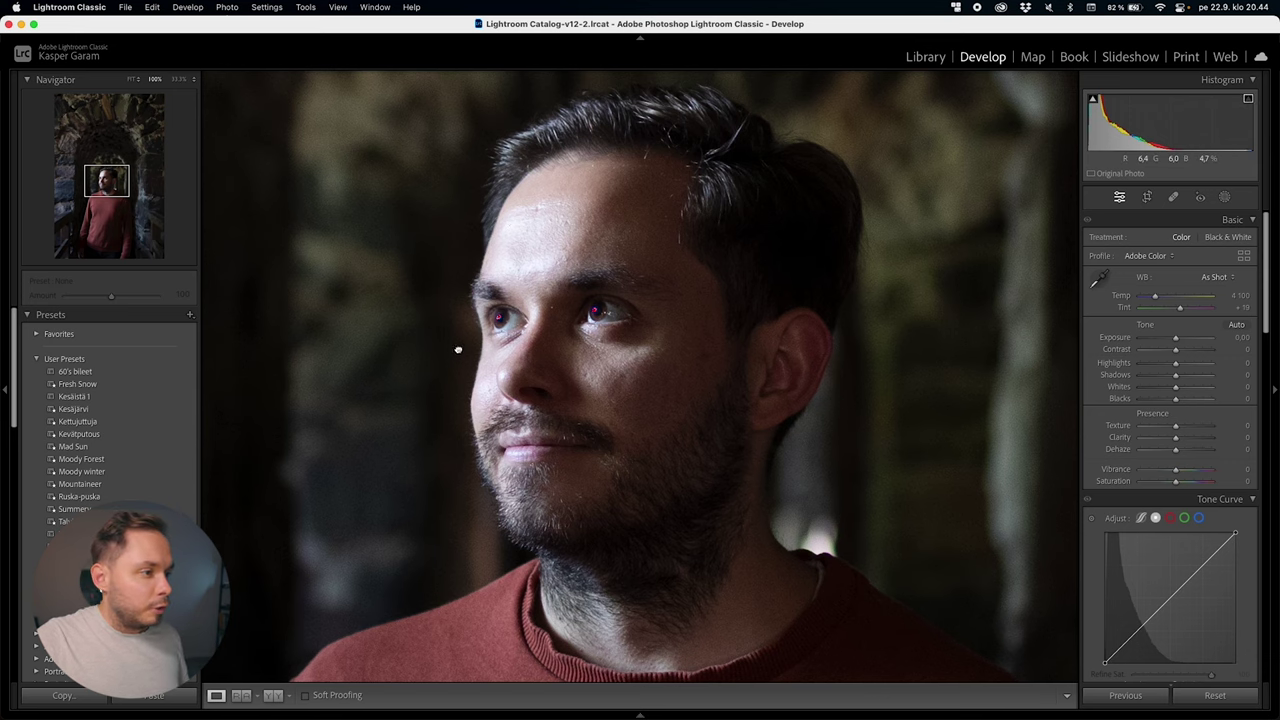
pyautogui.moveTo(457, 349); pyautogui.dragTo(485, 373)
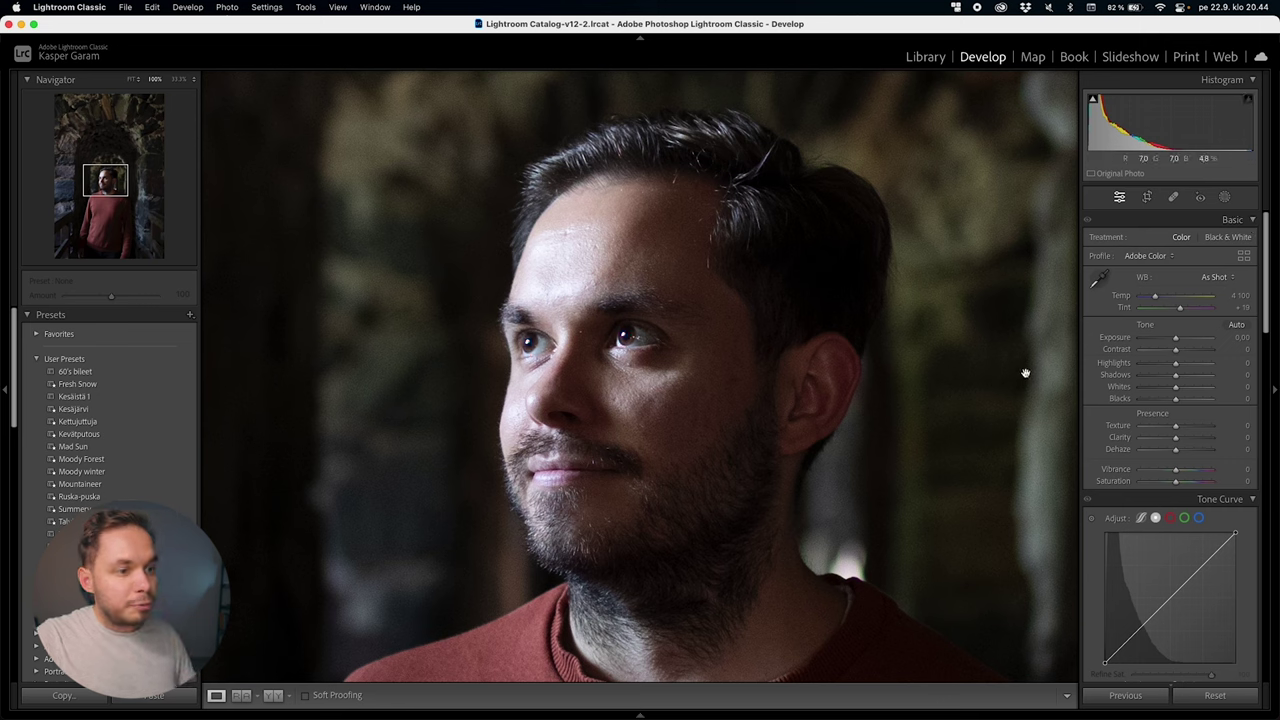
# Lower the Highlights to −58 and raise the Shadows to +92, checking the face up close against the whole photo
pyautogui.moveTo(1175, 362); pyautogui.dragTo(1162, 369)
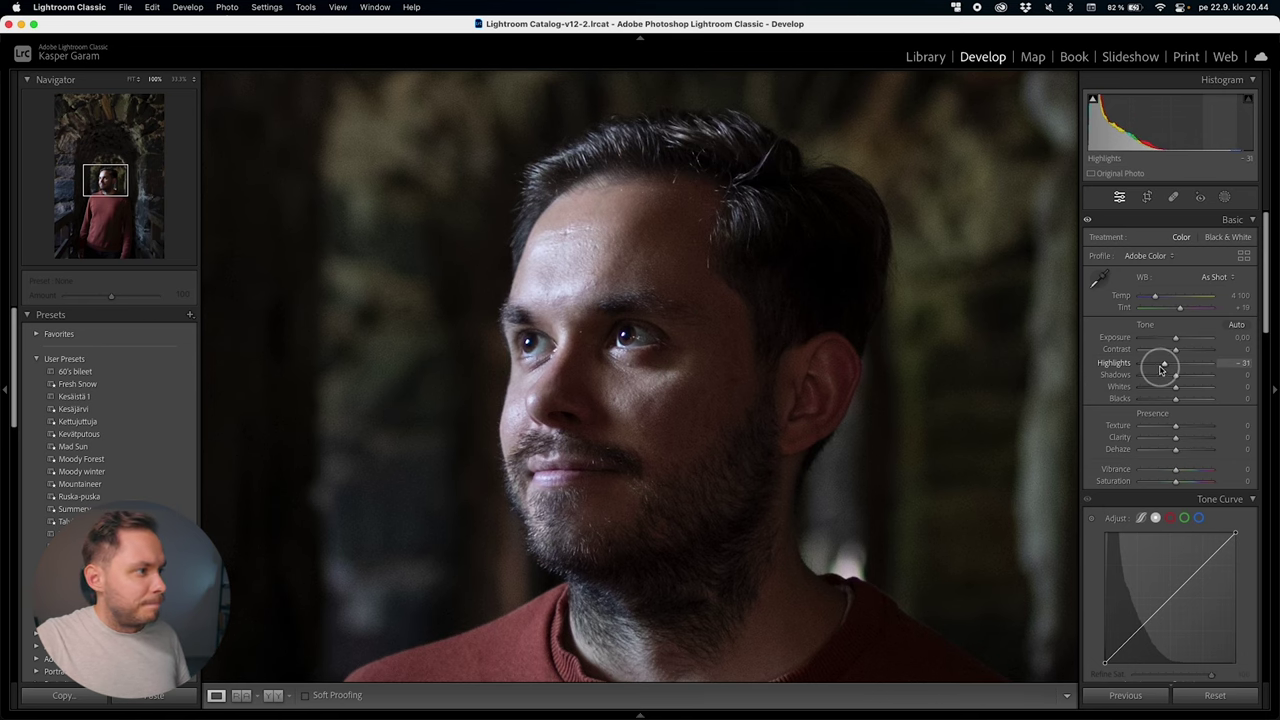
pyautogui.moveTo(681, 459); pyautogui.dragTo(687, 444)
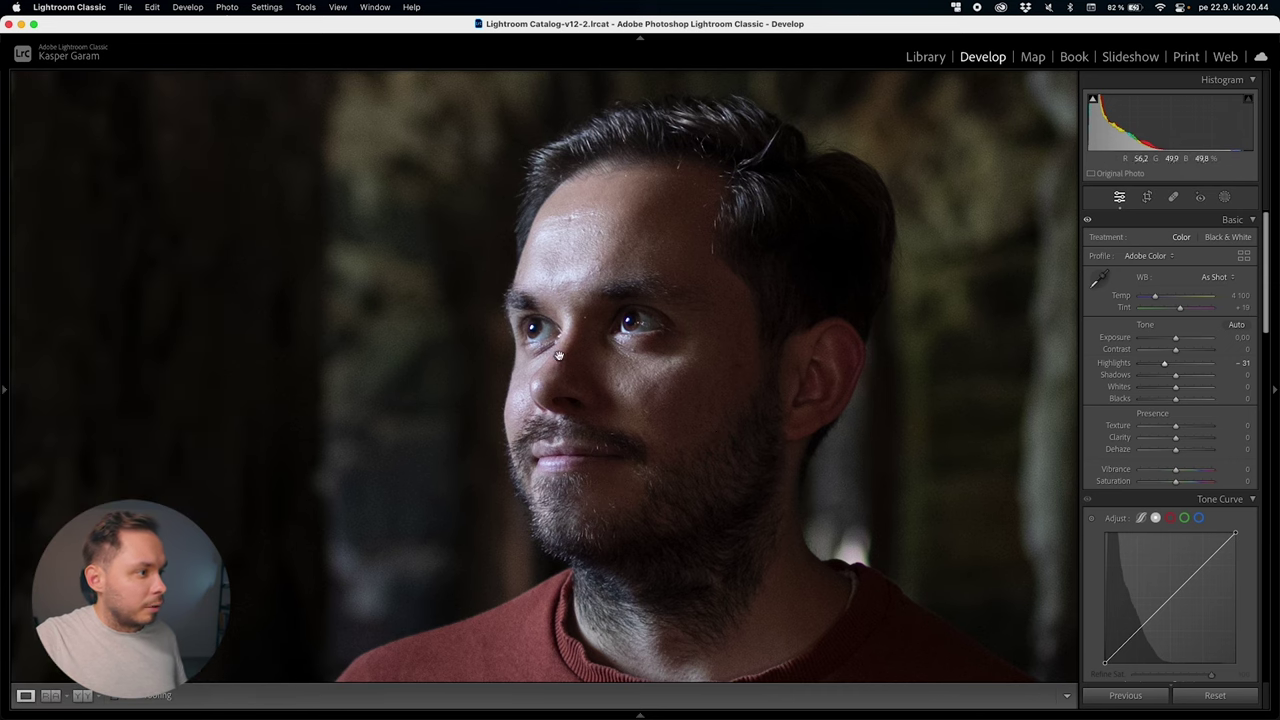
pyautogui.moveTo(847, 355)
pyautogui.mouseDown()
pyautogui.moveTo(811, 337)
pyautogui.moveTo(832, 346)
pyautogui.mouseUp()
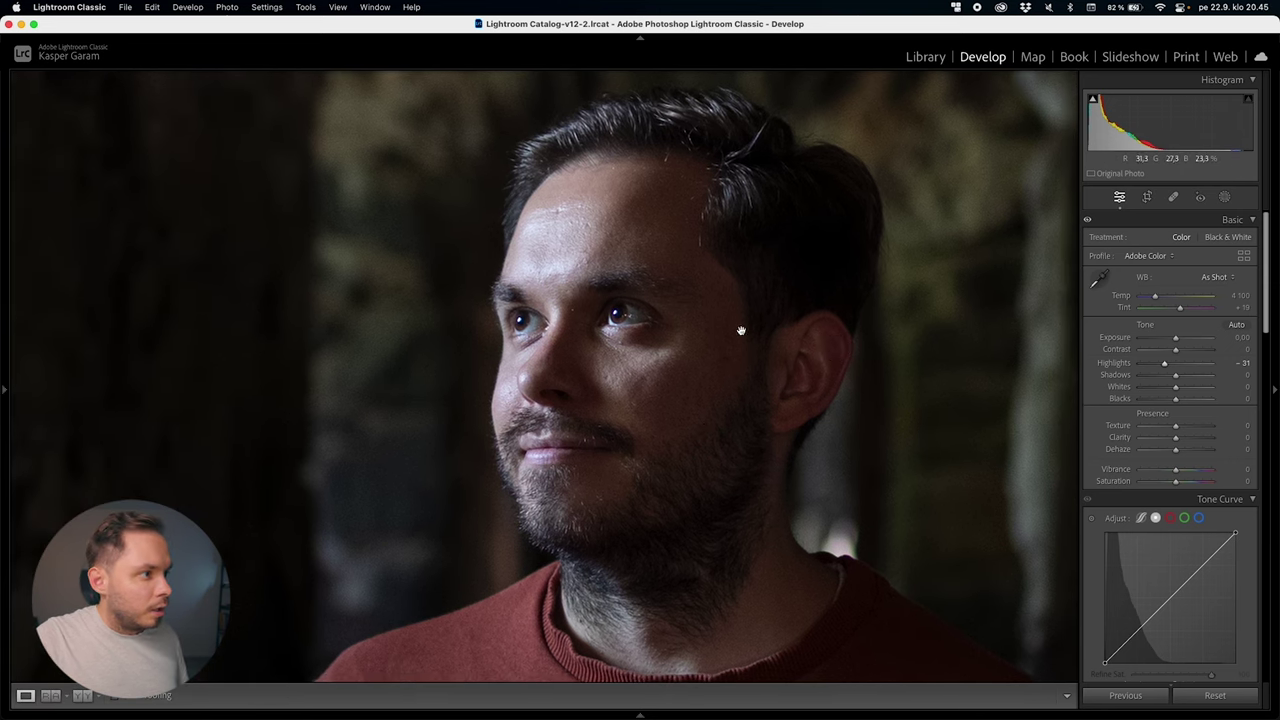
pyautogui.moveTo(741, 330); pyautogui.dragTo(735, 340)
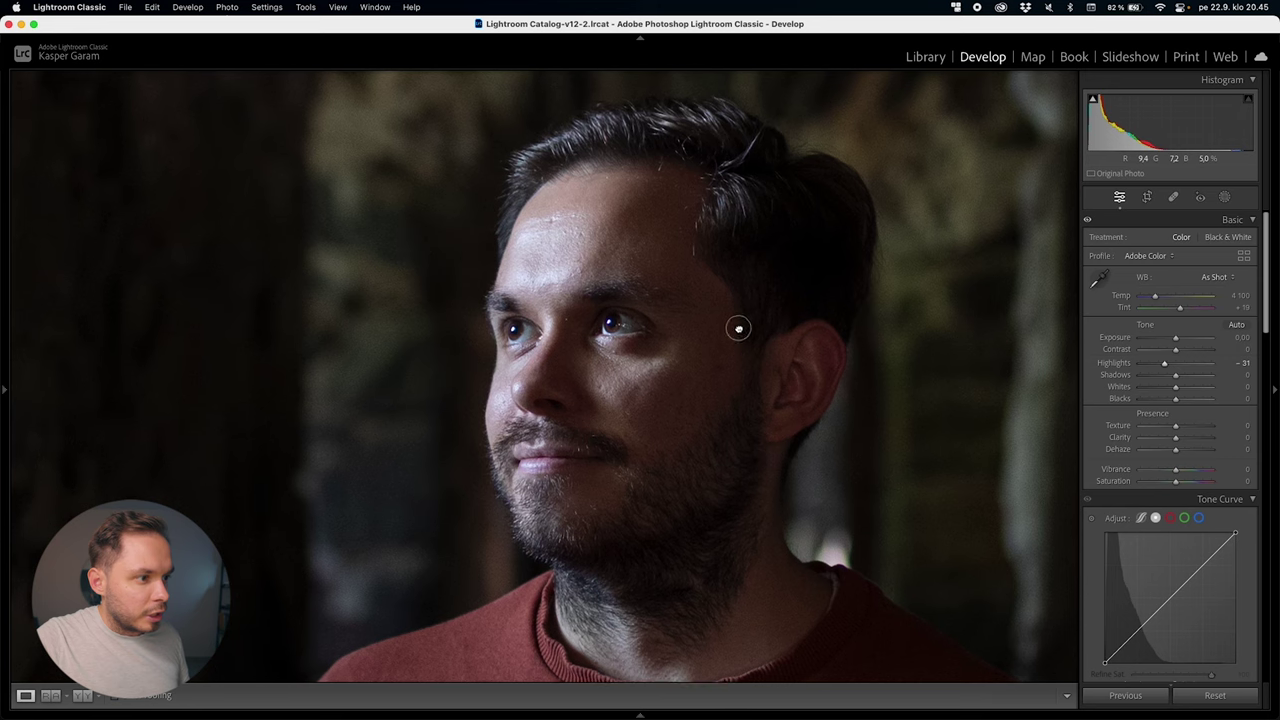
pyautogui.click(766, 478)
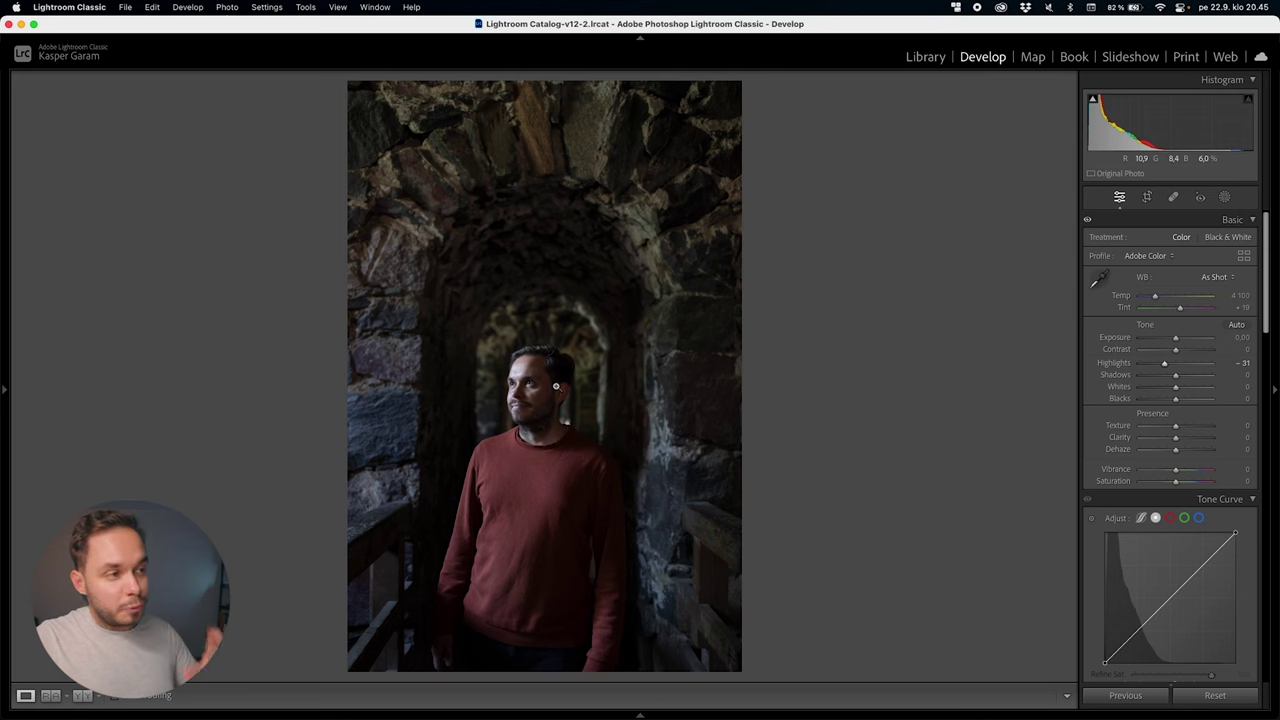
pyautogui.moveTo(535, 392)
pyautogui.mouseDown()
pyautogui.moveTo(526, 397)
pyautogui.moveTo(551, 374)
pyautogui.mouseUp()
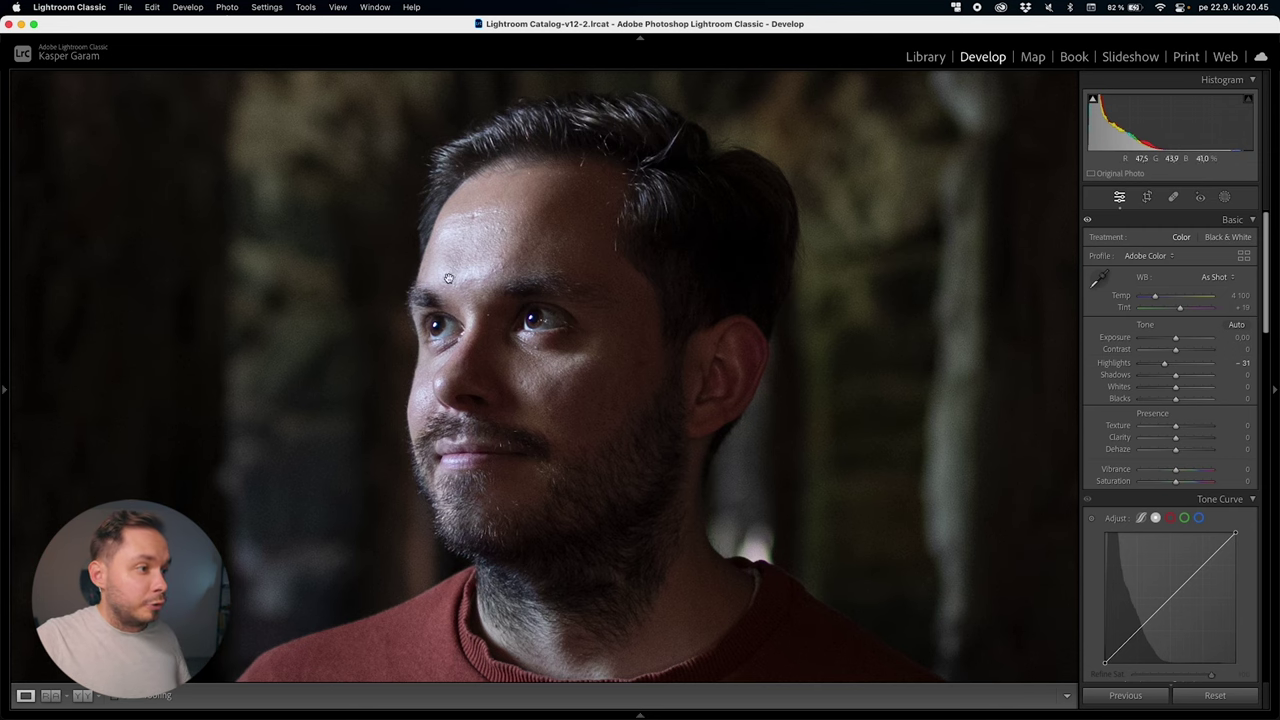
pyautogui.click(590, 323)
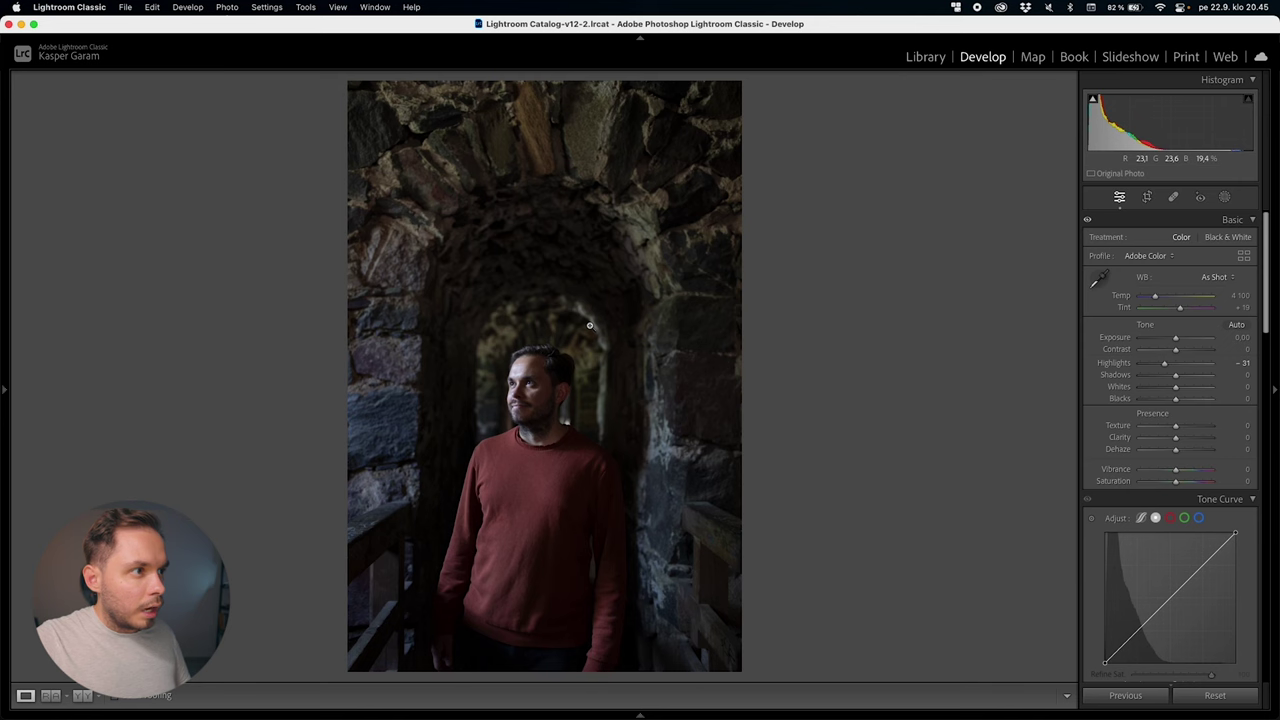
pyautogui.moveTo(1177, 377); pyautogui.dragTo(1200, 378)
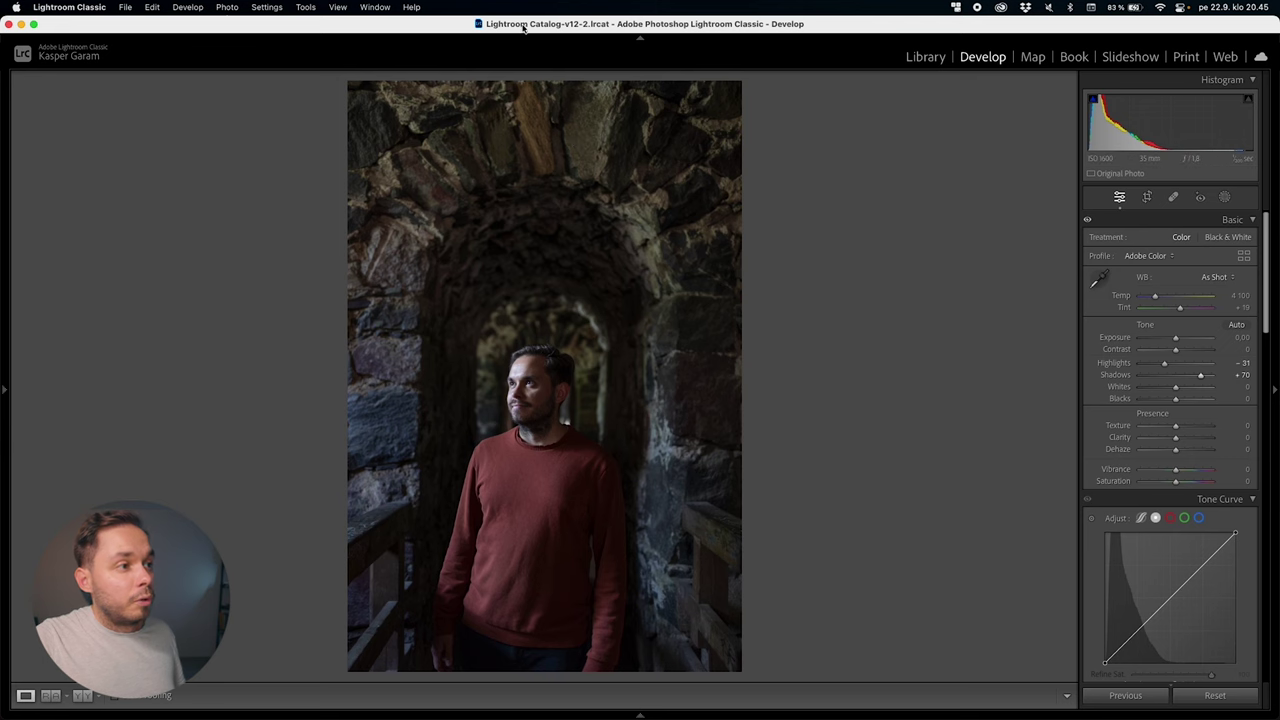
pyautogui.click(528, 427)
pyautogui.moveTo(784, 316); pyautogui.dragTo(780, 329)
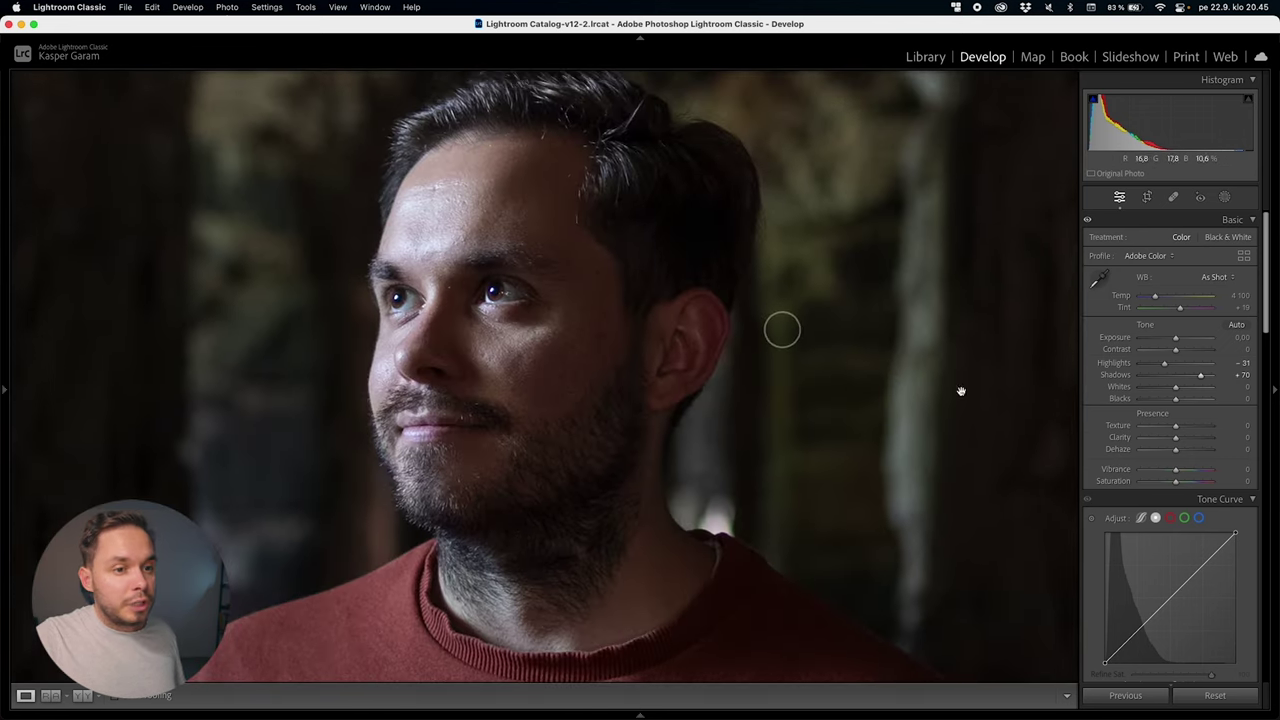
pyautogui.moveTo(1201, 377); pyautogui.dragTo(1151, 370)
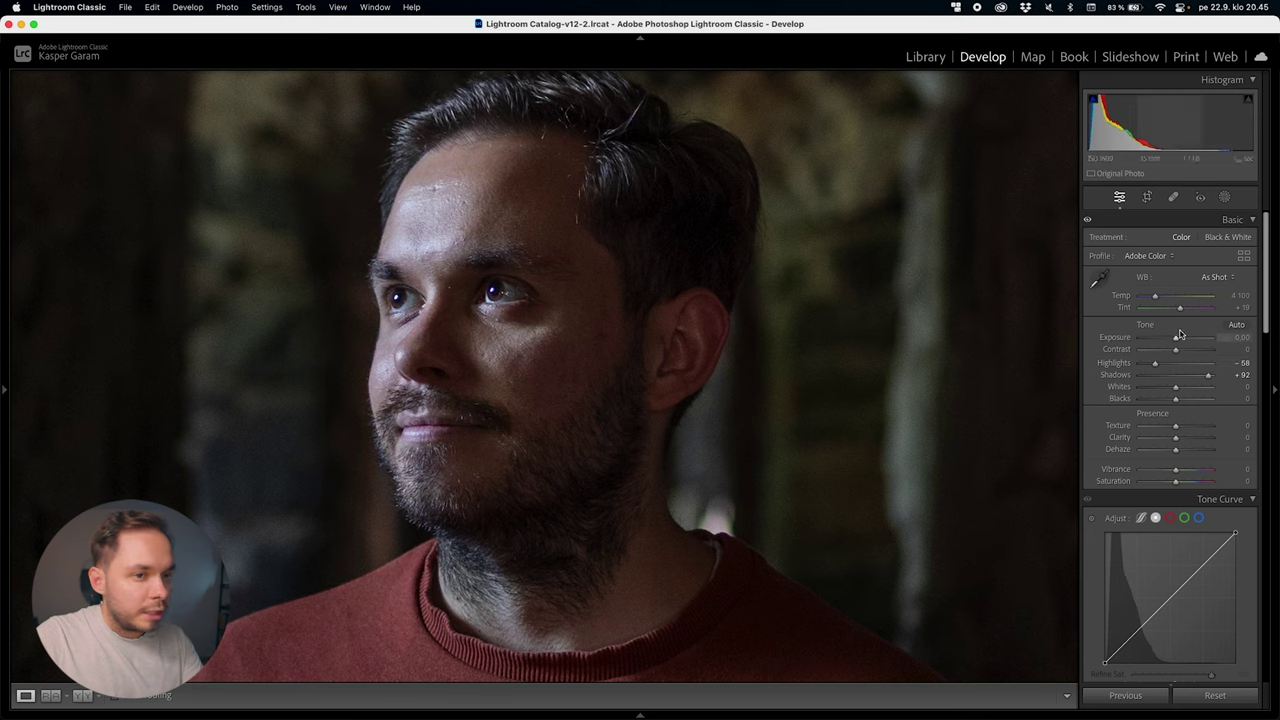
# Raise the photo's overall Exposure to +0.40 and check the effect on the face
pyautogui.press('Up')
pyautogui.press('Up')
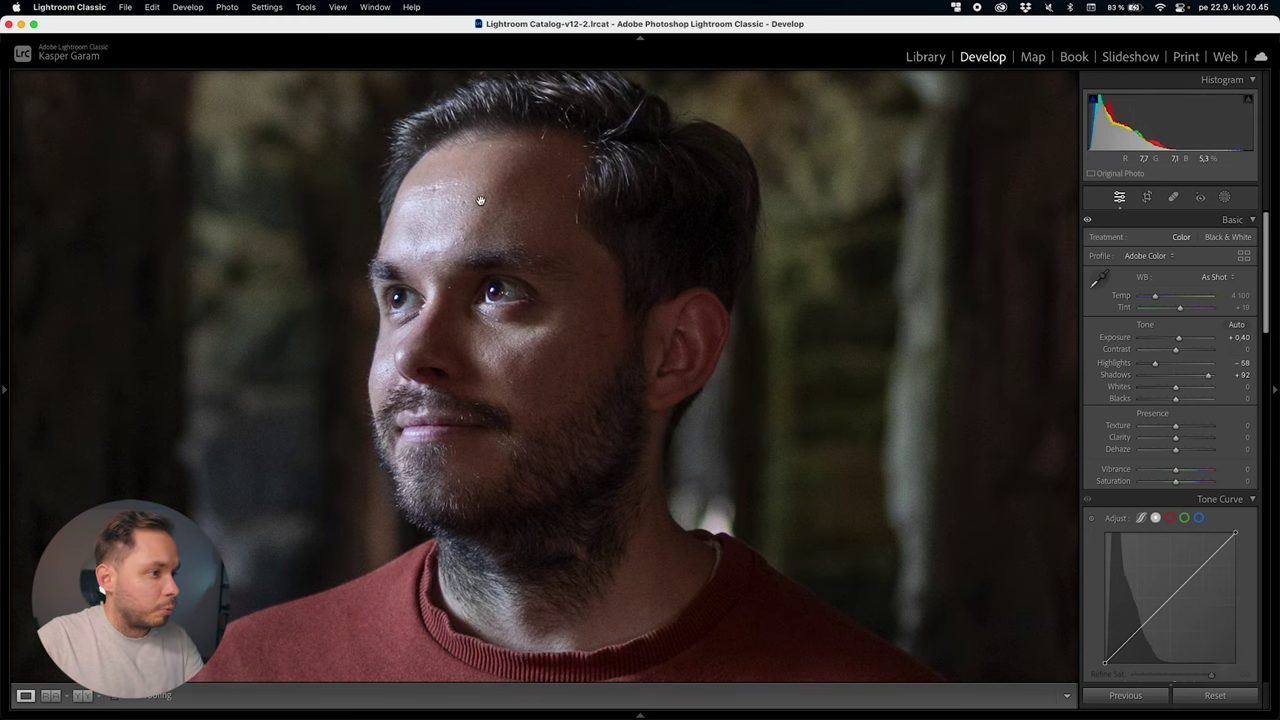
pyautogui.moveTo(689, 322); pyautogui.dragTo(687, 360)
pyautogui.moveTo(593, 424); pyautogui.dragTo(617, 427)
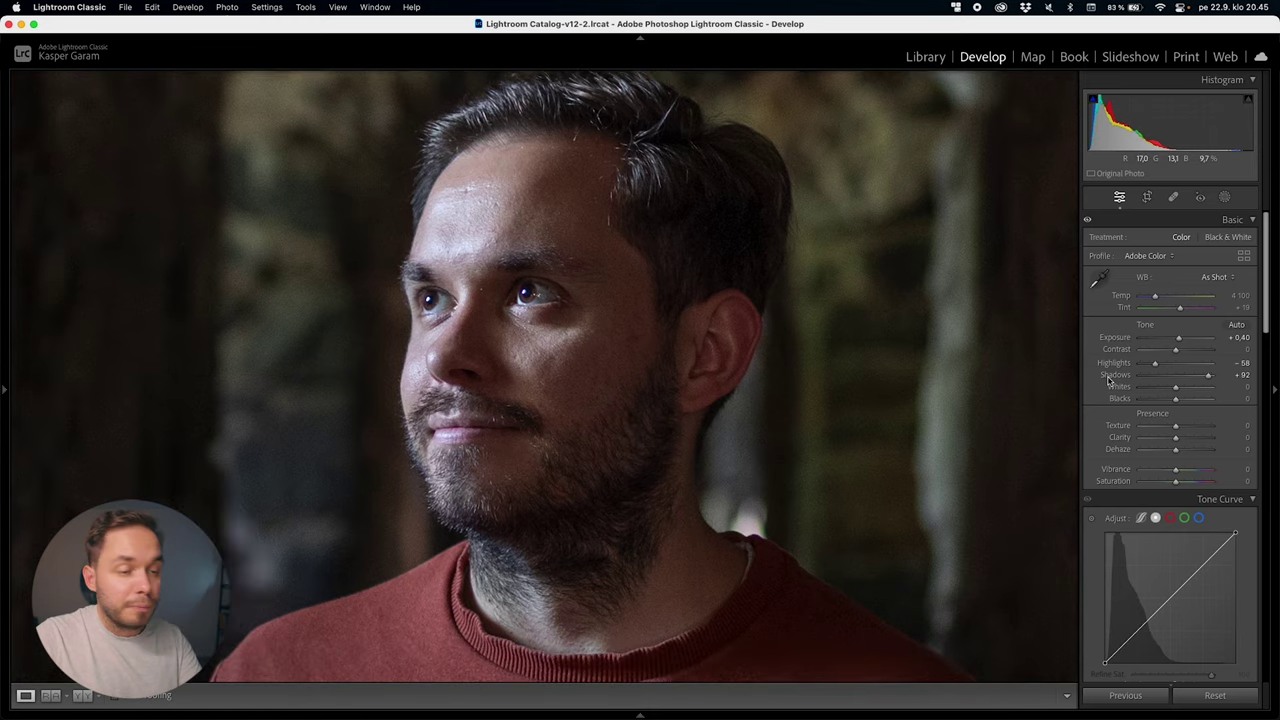
# Raise the Whites to +30, using the highlight clipping preview to check the bright skin areas
pyautogui.press('Up')
pyautogui.press('Up')
pyautogui.press('Up')
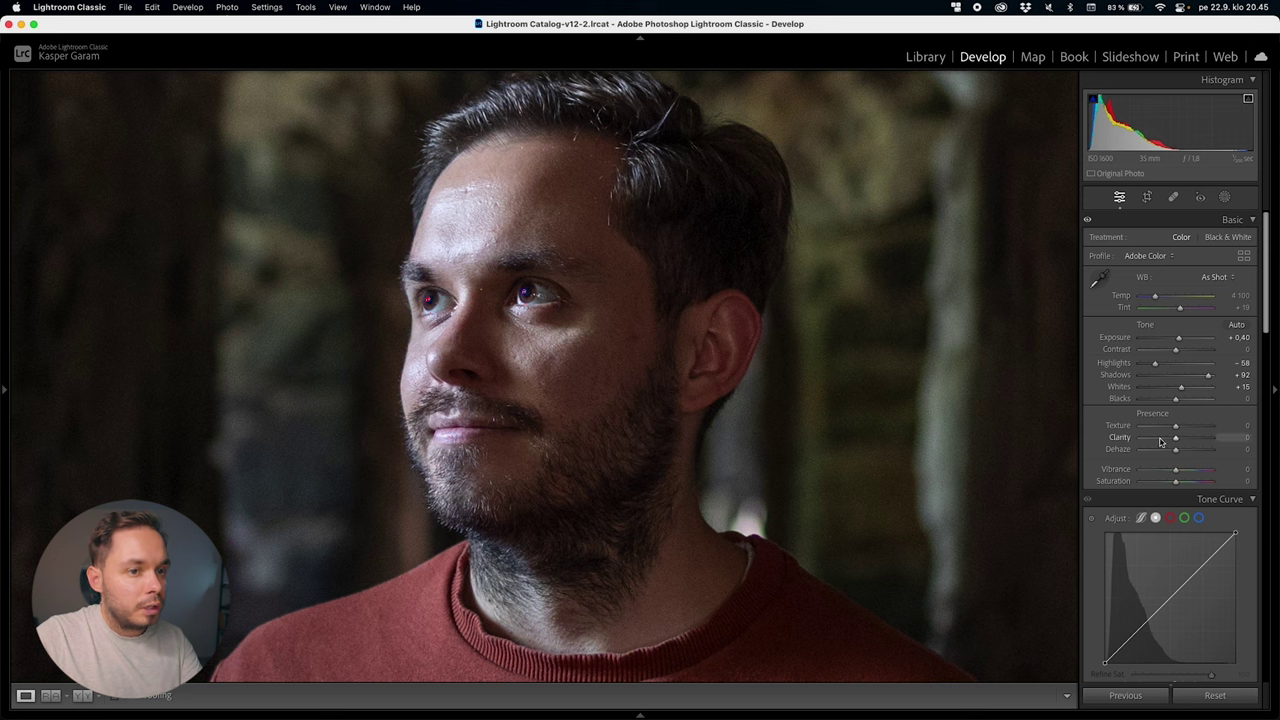
pyautogui.press('Up')
pyautogui.press('Up')
pyautogui.press('Up')
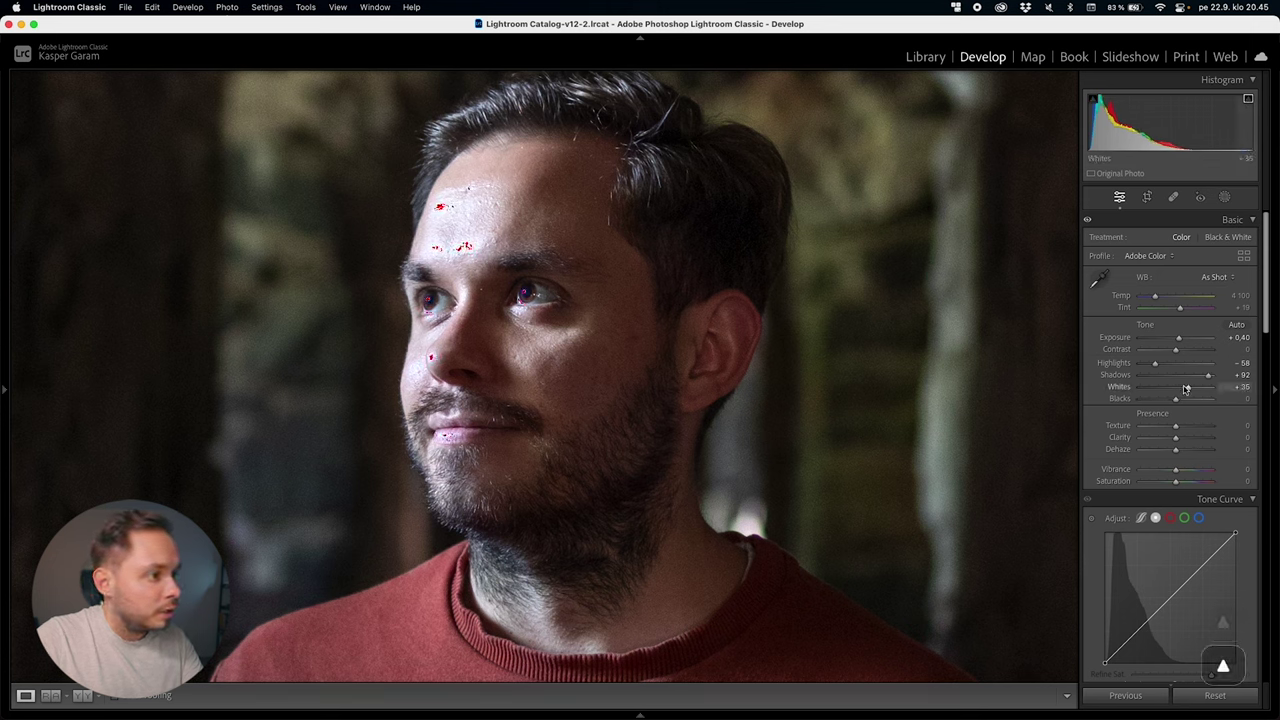
pyautogui.press('Down')
pyautogui.press('Up')
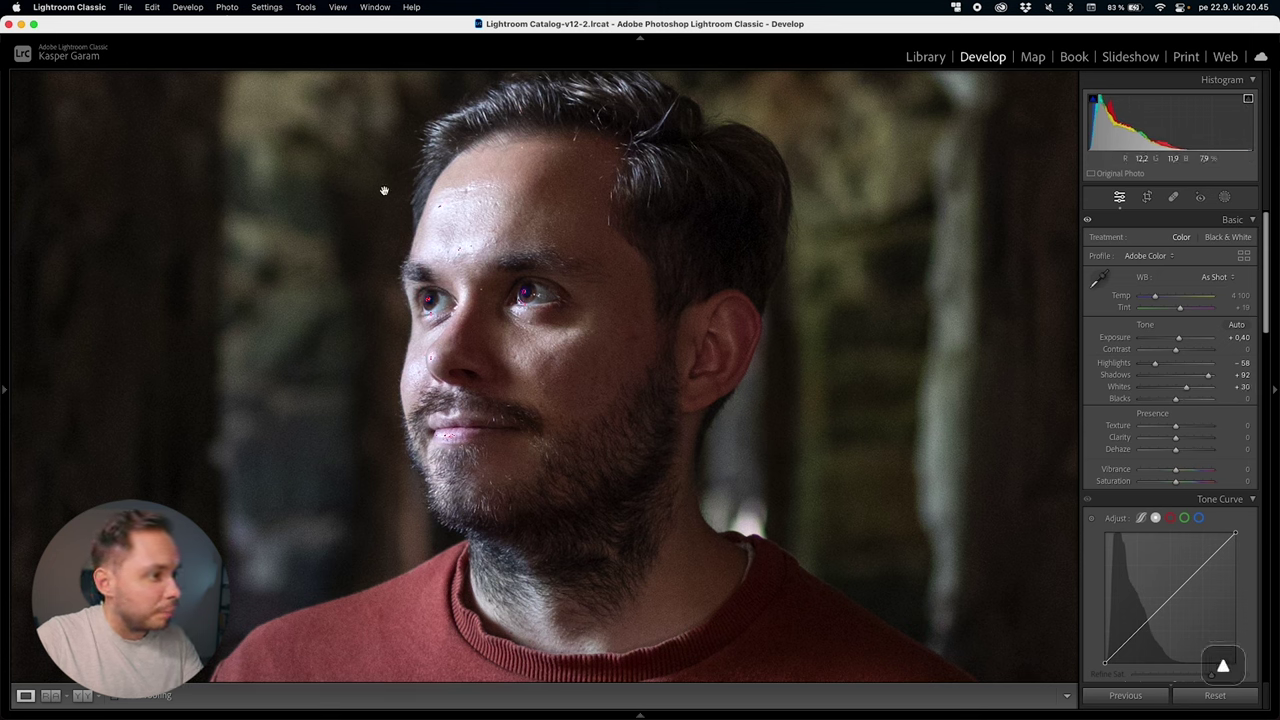
pyautogui.moveTo(489, 255); pyautogui.dragTo(517, 279)
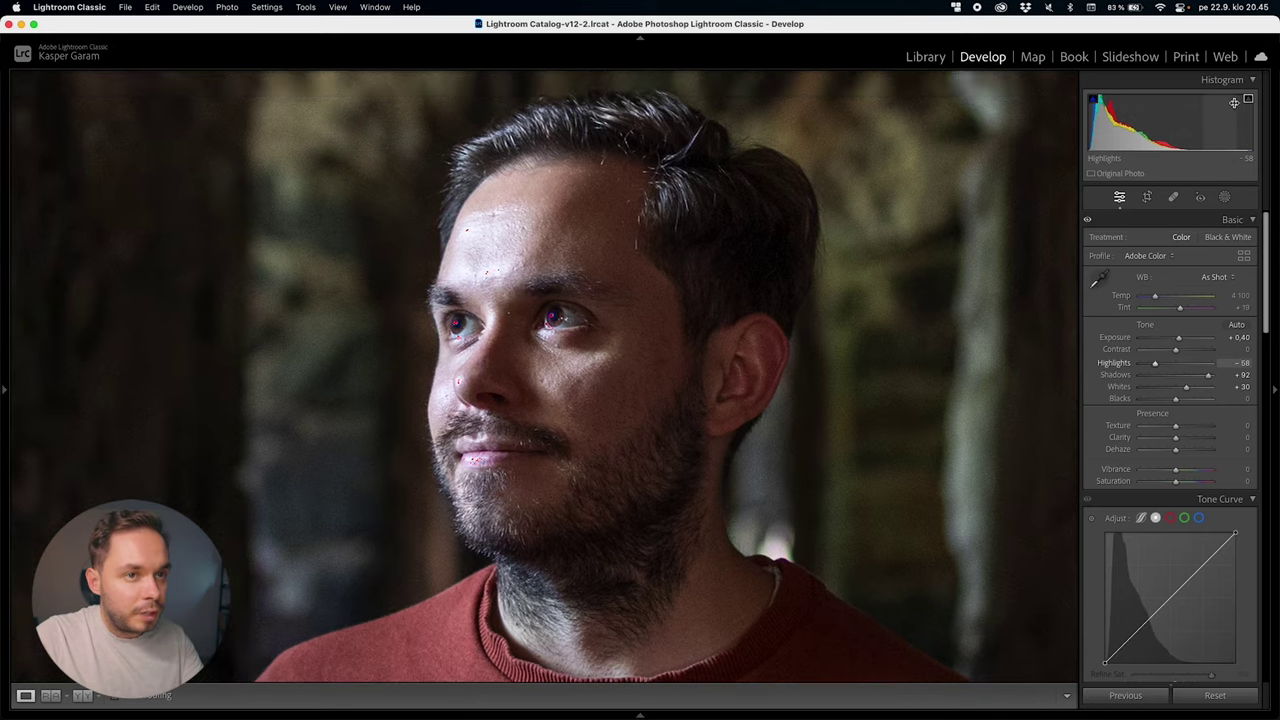
pyautogui.moveTo(705, 359); pyautogui.dragTo(709, 329)
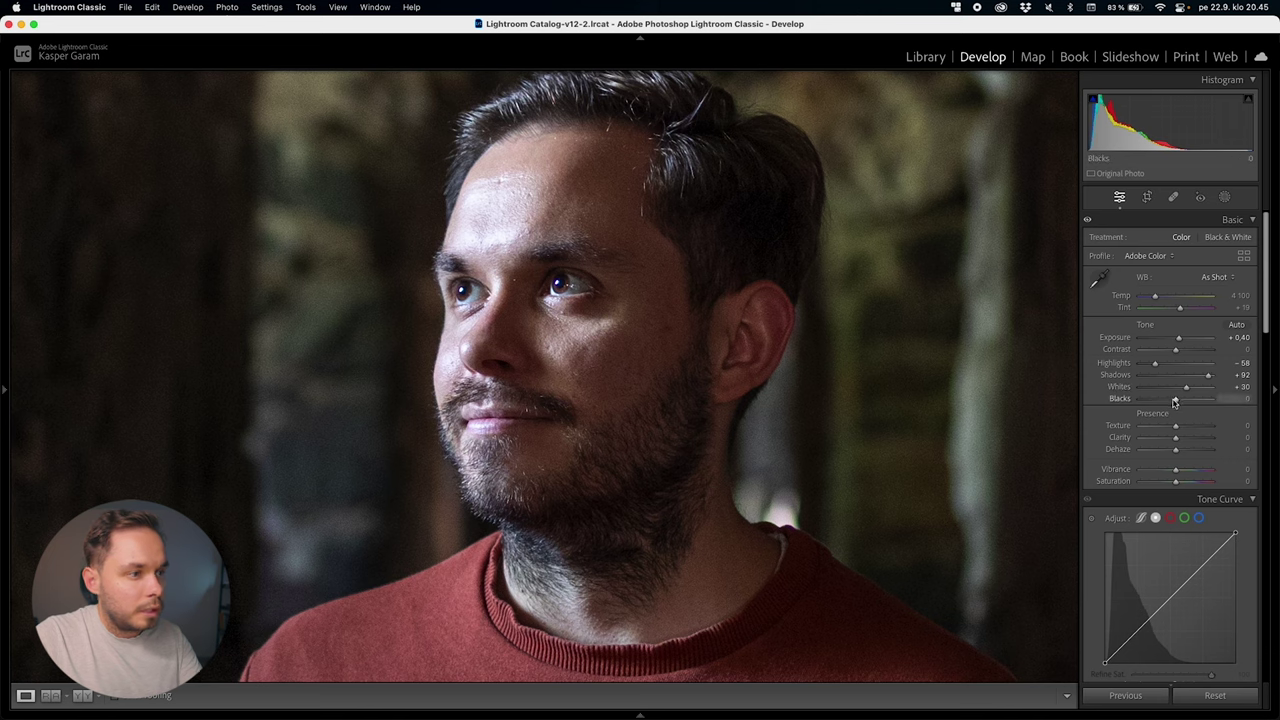
# Lower the Blacks to −15 and check the result on the whole photo
pyautogui.press('Down')
pyautogui.press('Down')
pyautogui.press('Down')
pyautogui.press('z')
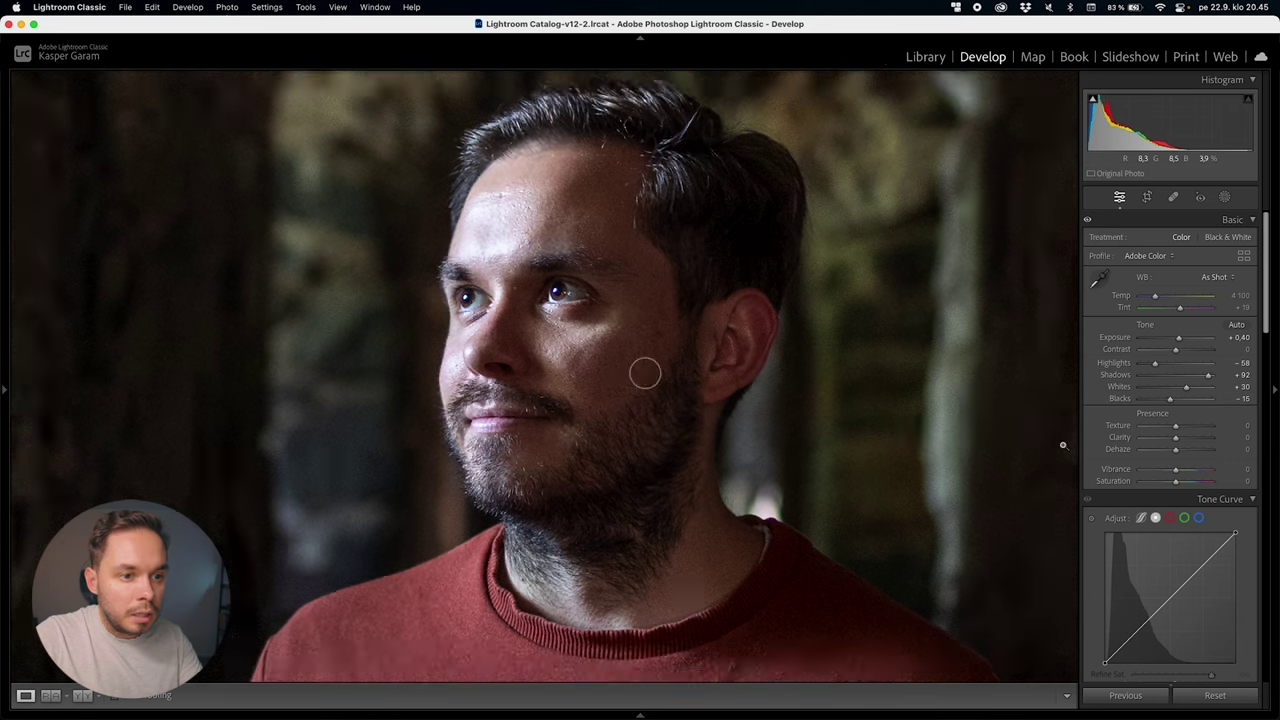
pyautogui.press('Down')
pyautogui.press('Up')
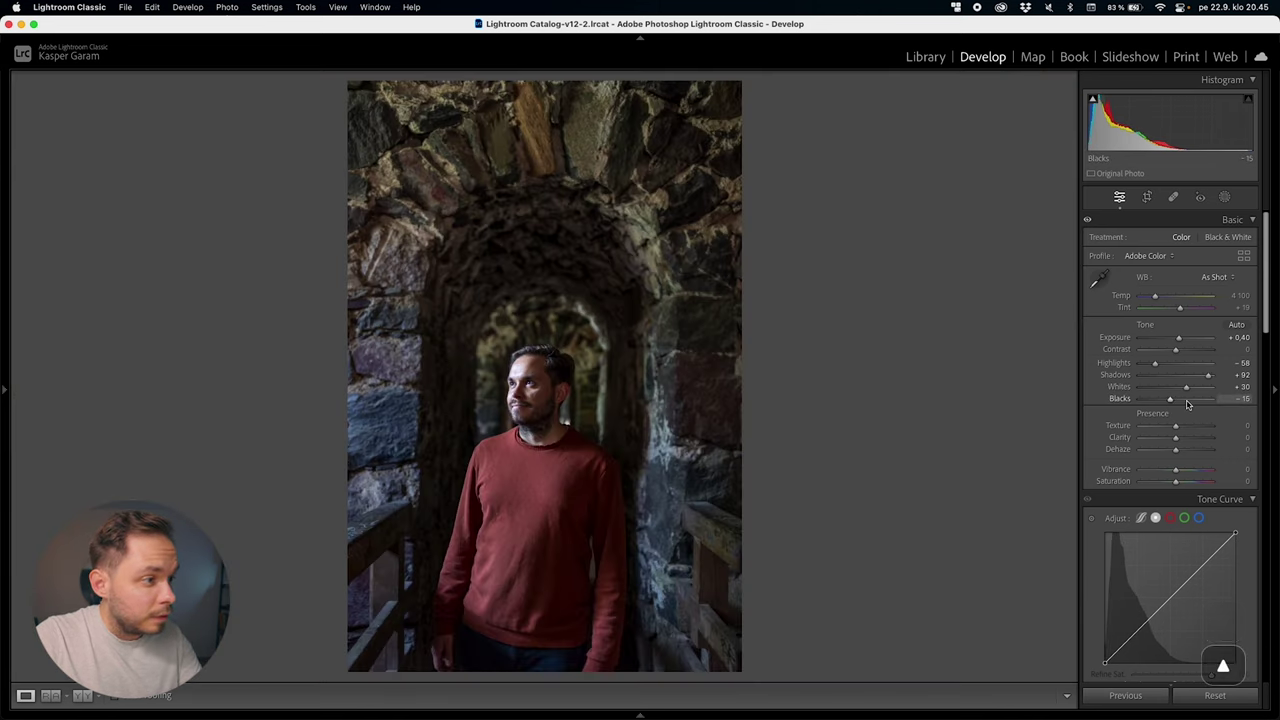
pyautogui.press('Down')
pyautogui.press('Up')
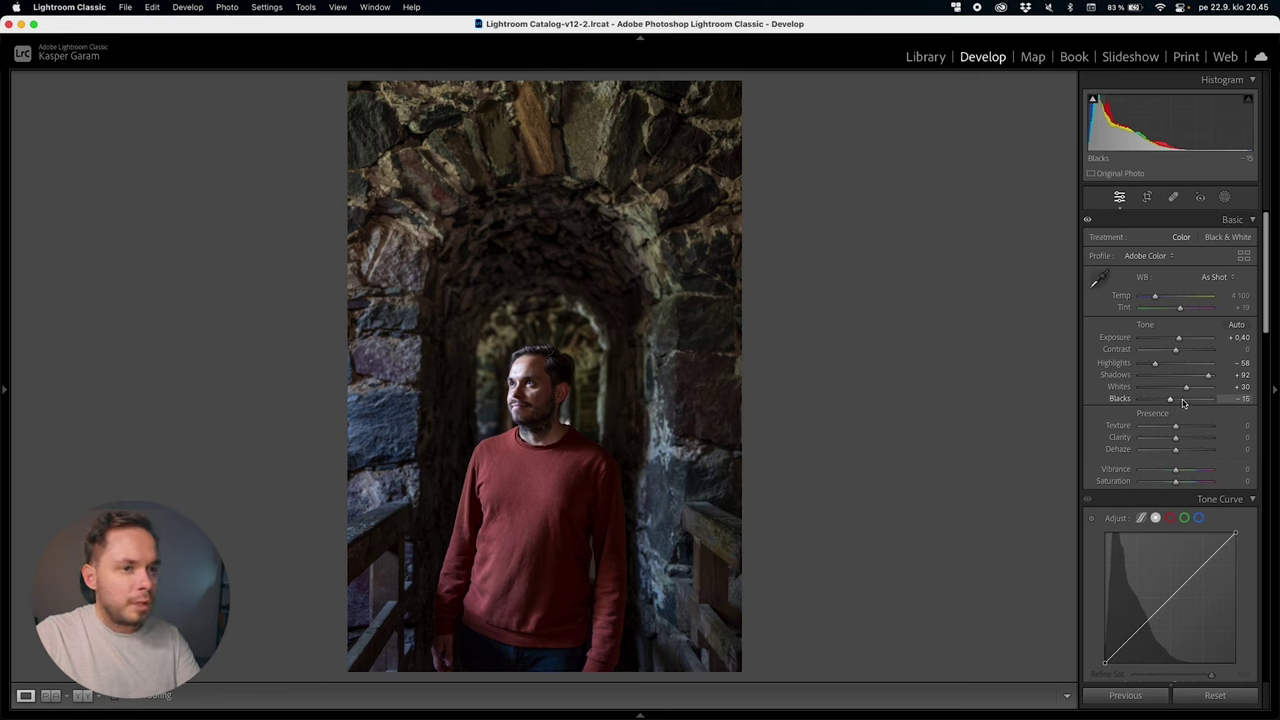
# Compare the photo with and without the Basic adjustments, leaving the adjustments enabled
pyautogui.click(1087, 220)
pyautogui.click(1087, 220)
pyautogui.click(1087, 220)
pyautogui.click(1087, 220)
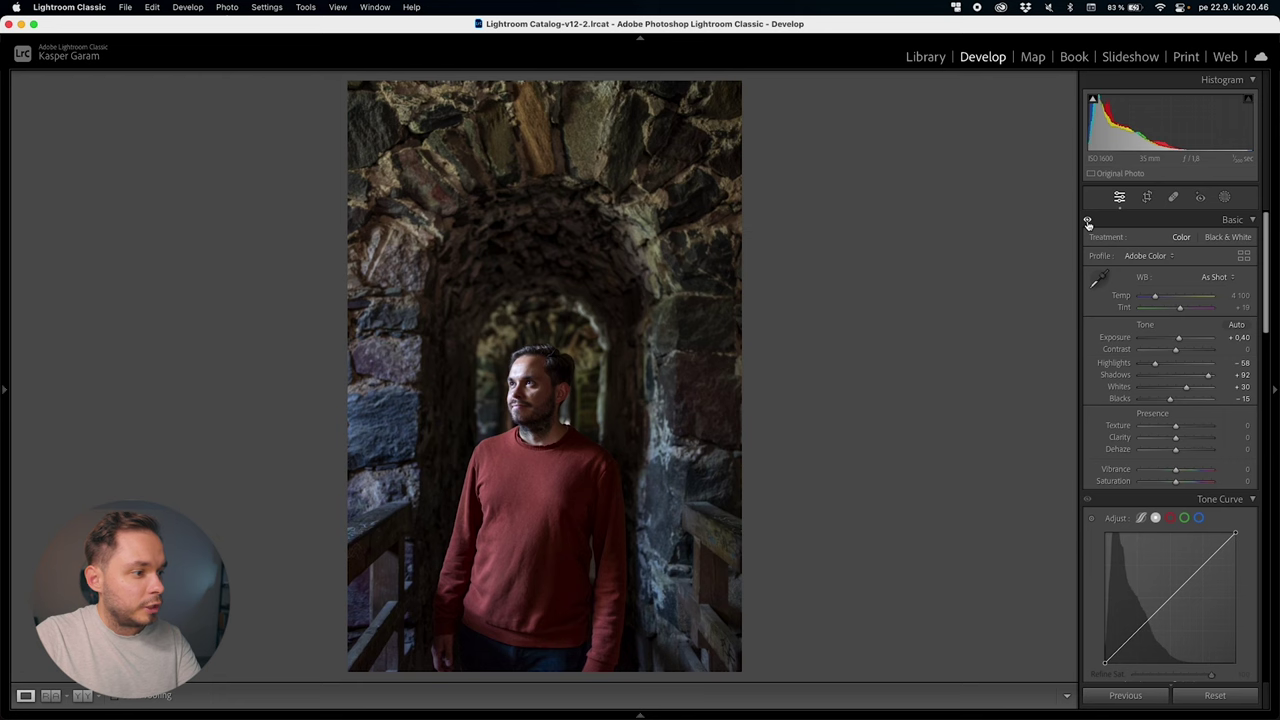
pyautogui.click(1087, 220)
pyautogui.click(1087, 220)
pyautogui.click(1087, 220)
pyautogui.click(1087, 220)
# Lower the white point of the tone curve to an output of 250 and check the face up close
pyautogui.scroll(-3, 1180, 400)
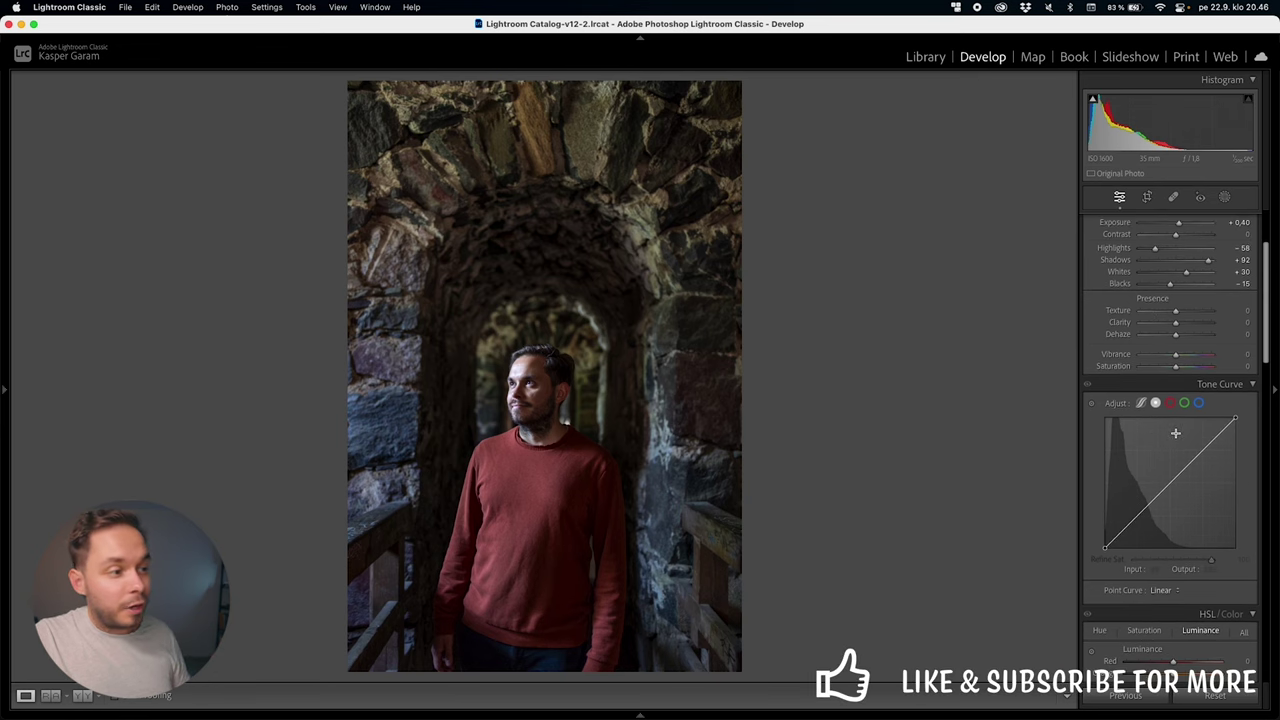
pyautogui.scroll(-2, 1176, 433)
pyautogui.moveTo(1235, 377); pyautogui.dragTo(1239, 382)
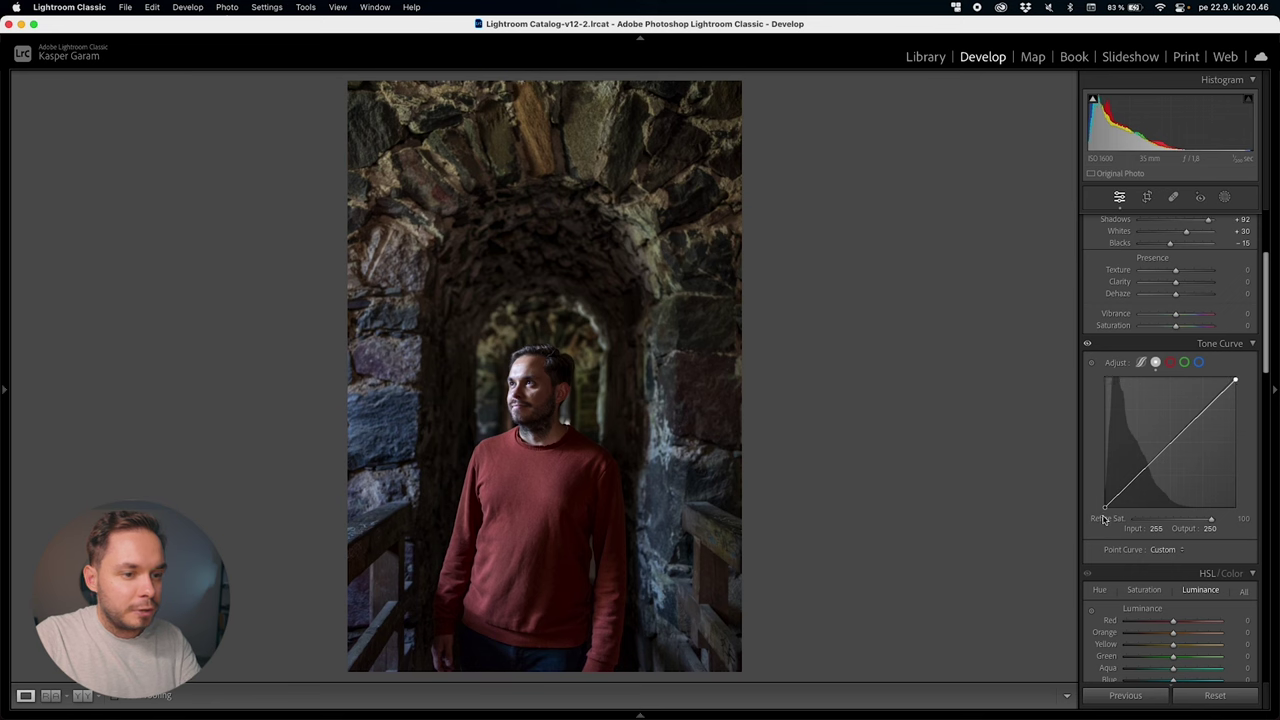
pyautogui.click(535, 395)
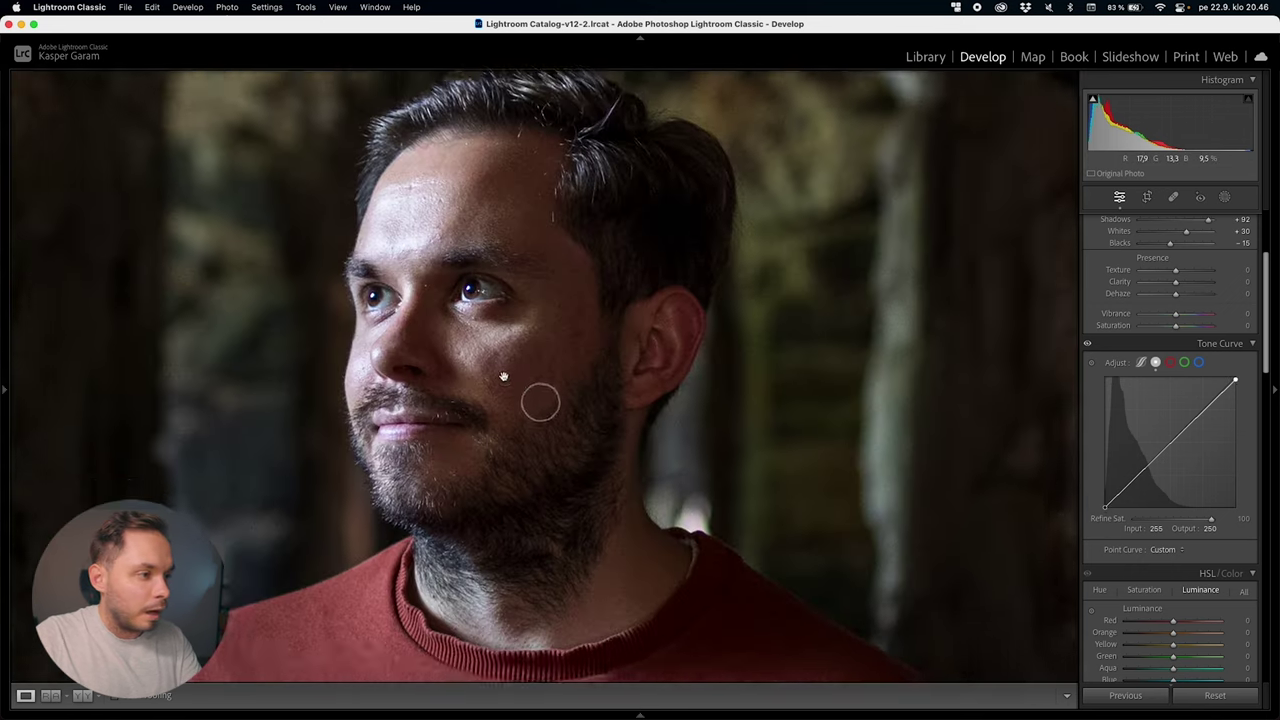
pyautogui.click(703, 309)
# Lift the tone curve's black point to input 13, output 28, and add points that shape a contrasty S-curve
pyautogui.moveTo(1105, 507); pyautogui.dragTo(1114, 492)
pyautogui.moveTo(1214, 400); pyautogui.dragTo(1156, 456)
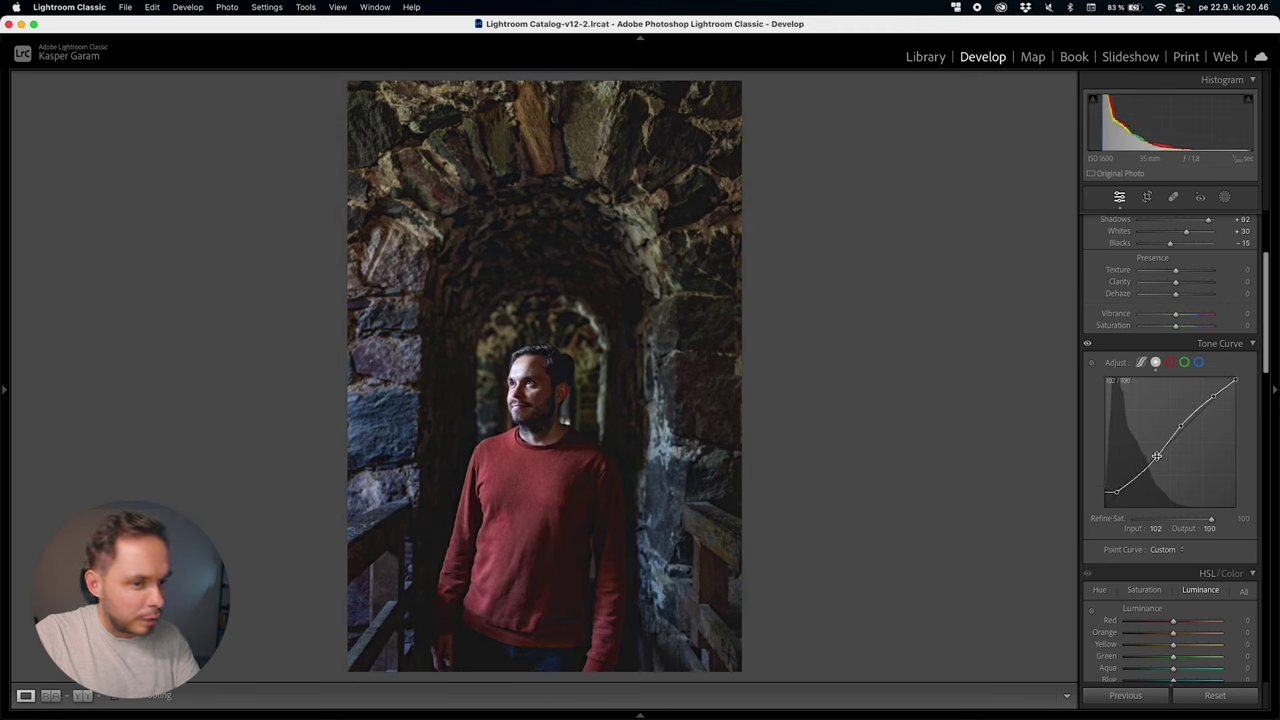
pyautogui.moveTo(1115, 493)
pyautogui.mouseDown()
pyautogui.moveTo(1157, 457)
pyautogui.moveTo(1111, 493)
pyautogui.mouseUp()
# With the face up close, refine the curve's upper-midtone point to input 152, output 160, and its highlight point to input 211, output 210
pyautogui.scroll(-3, 1155, 524)
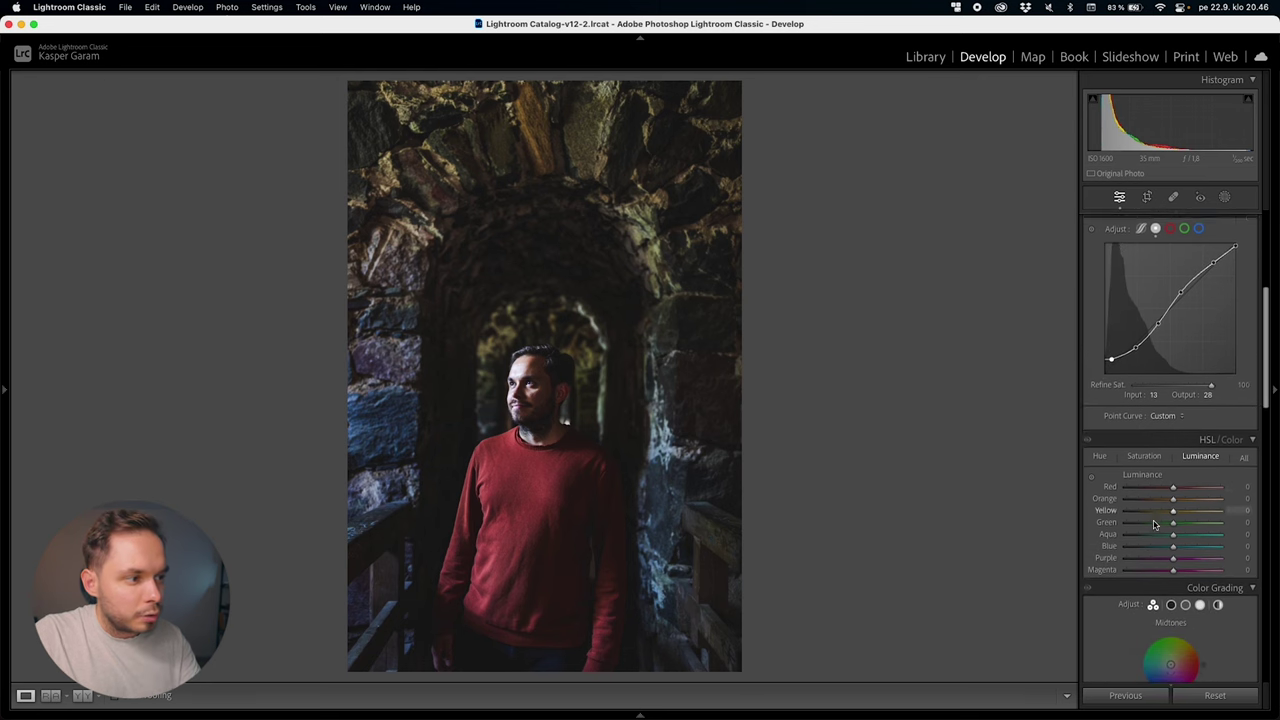
pyautogui.click(580, 386)
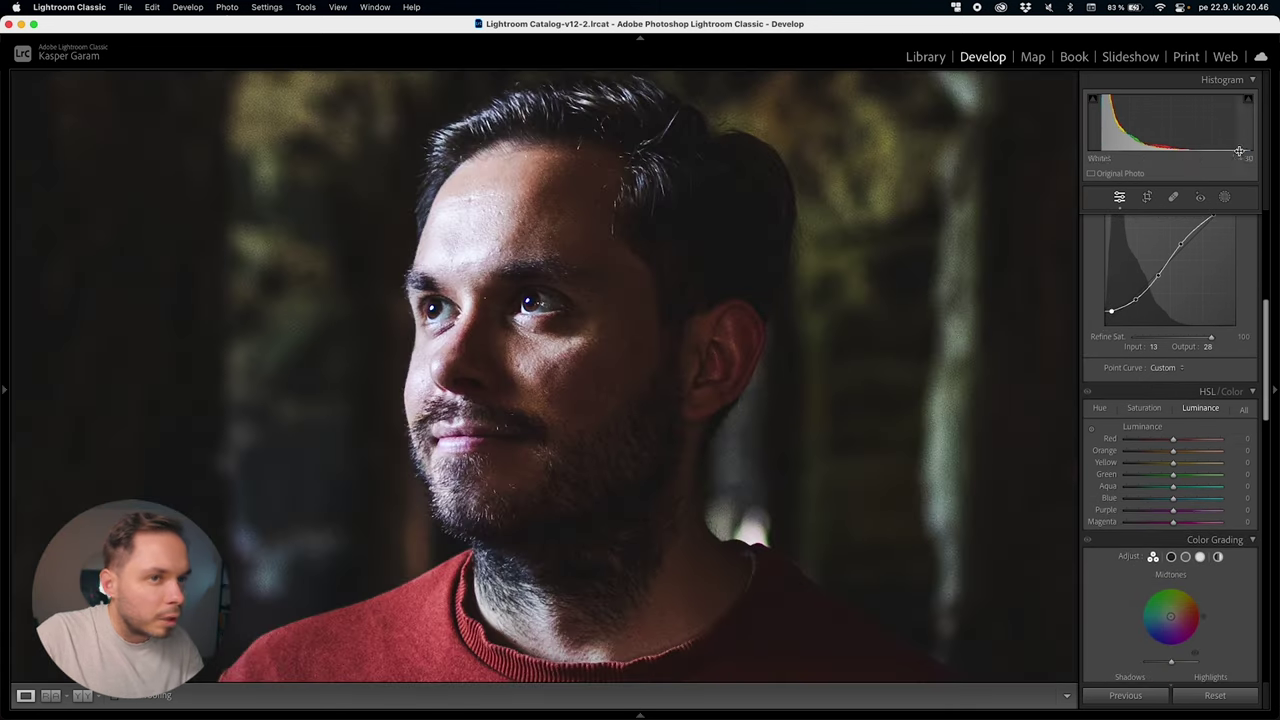
pyautogui.scroll(3, 1182, 297)
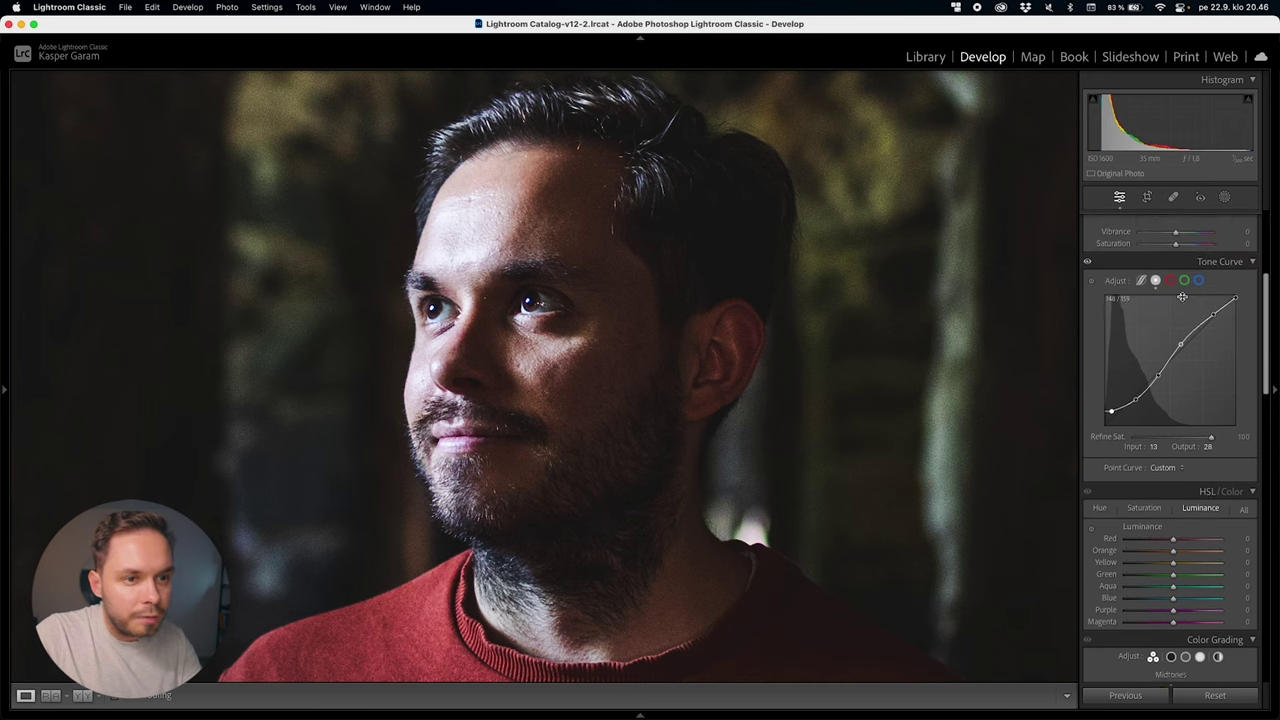
pyautogui.moveTo(1181, 347)
pyautogui.mouseDown()
pyautogui.moveTo(1177, 332)
pyautogui.moveTo(1188, 341)
pyautogui.mouseUp()
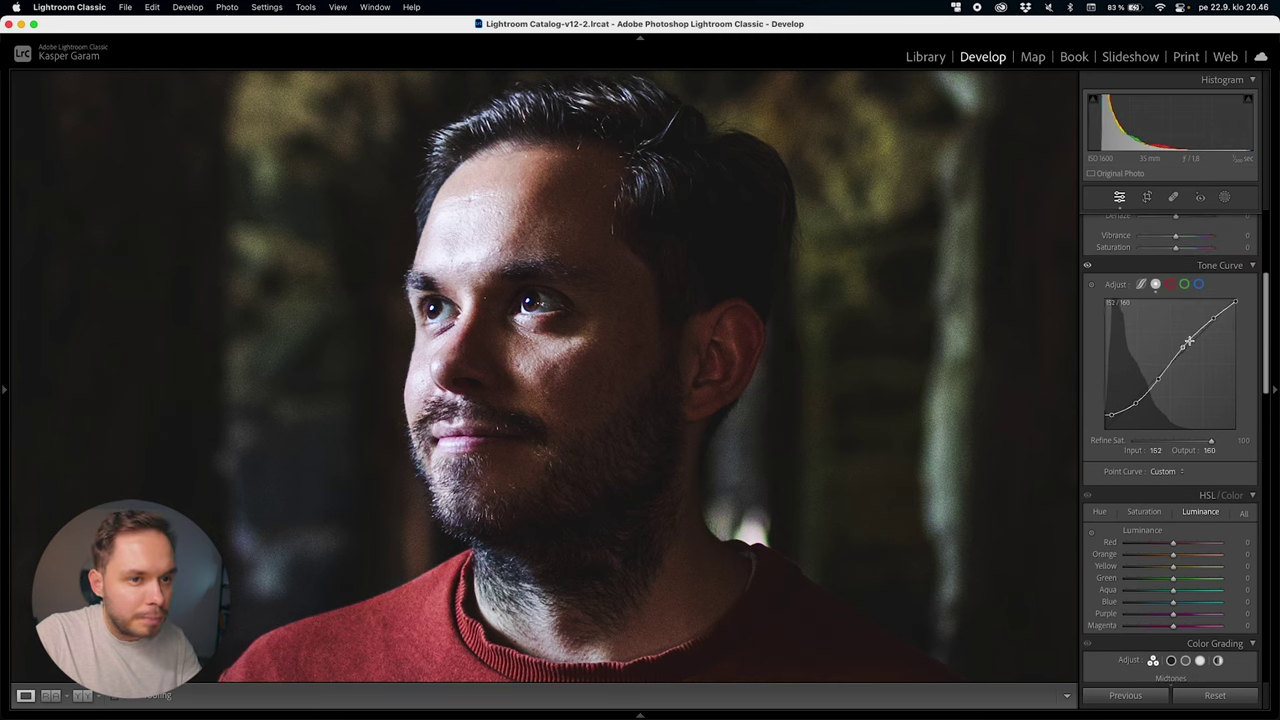
pyautogui.click(1212, 319)
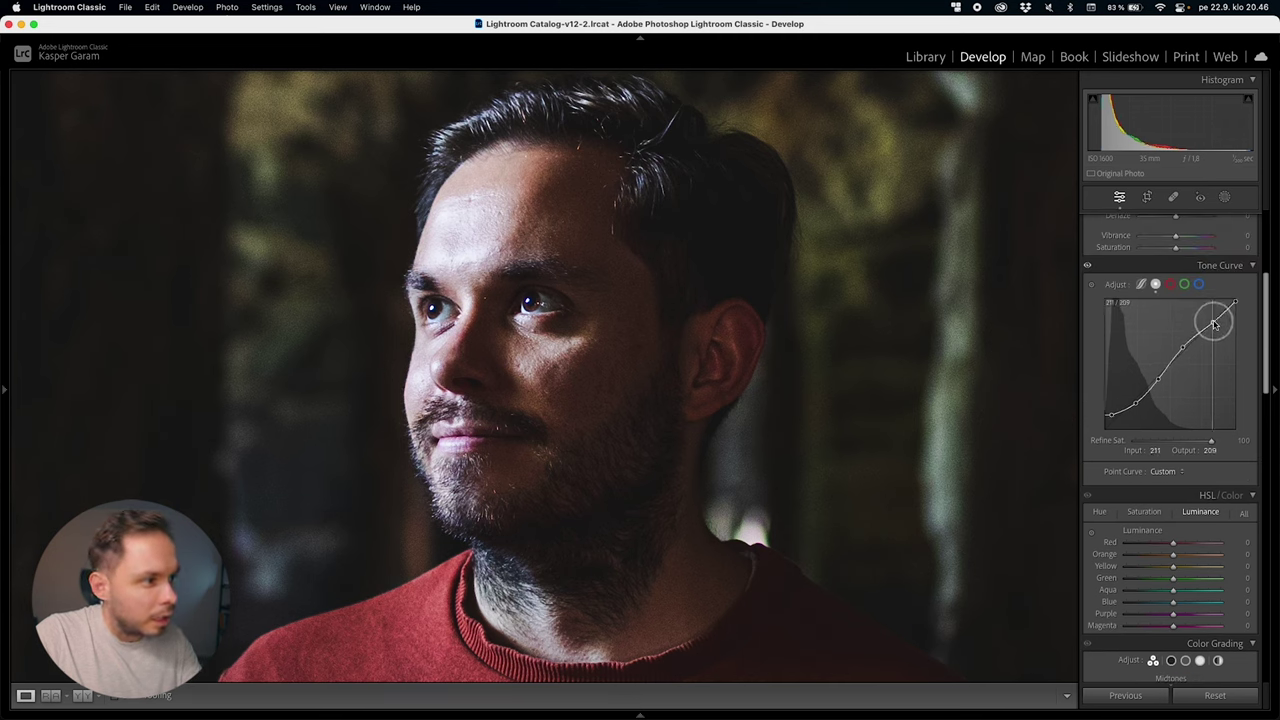
pyautogui.scroll(-3, 1194, 366)
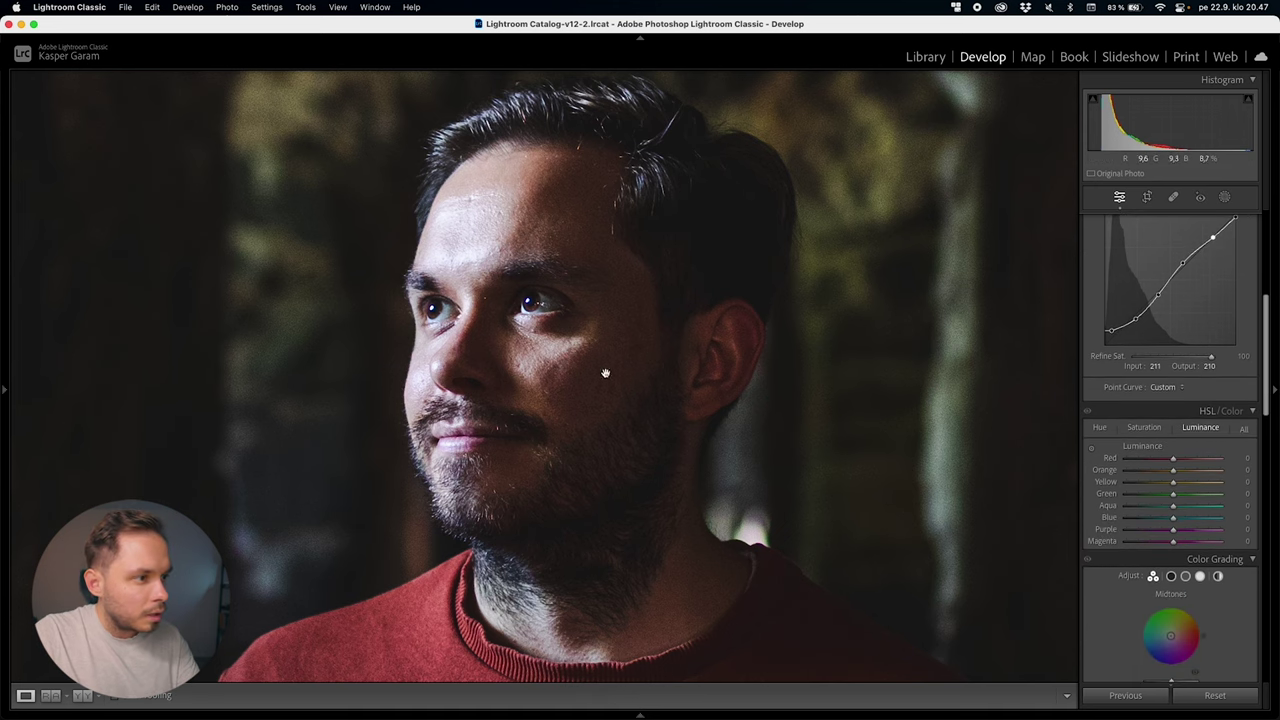
# Push all HSL saturation sliders from red to magenta to their maximum to exaggerate the photo's colors
pyautogui.click(597, 371)
pyautogui.scroll(-2, 1100, 456)
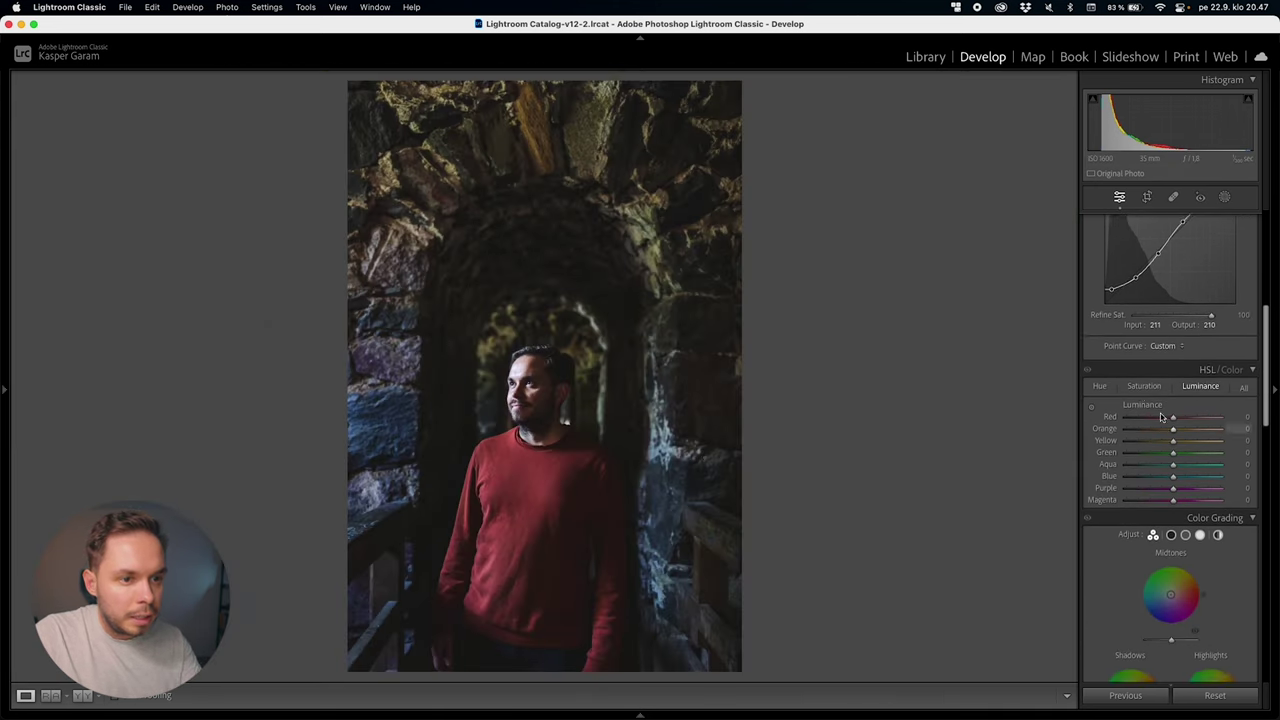
pyautogui.click(1144, 381)
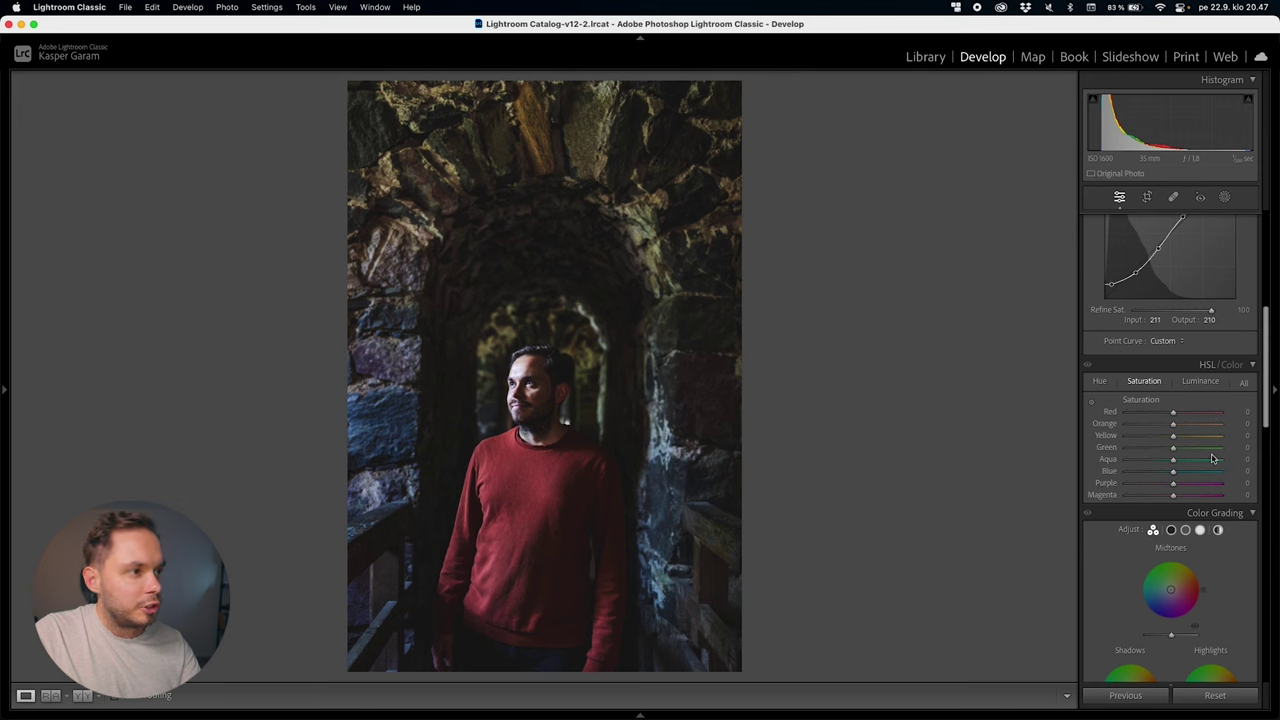
pyautogui.moveTo(1173, 412); pyautogui.dragTo(1275, 428)
pyautogui.moveTo(1173, 436); pyautogui.dragTo(1275, 456)
pyautogui.moveTo(1173, 459); pyautogui.dragTo(1275, 479)
pyautogui.moveTo(1173, 483); pyautogui.dragTo(1275, 492)
pyautogui.moveTo(1173, 495); pyautogui.dragTo(1263, 505)
# Set the HSL red hue to +29 and the orange hue to -7, judging the sweater and the skin up close
pyautogui.click(1098, 383)
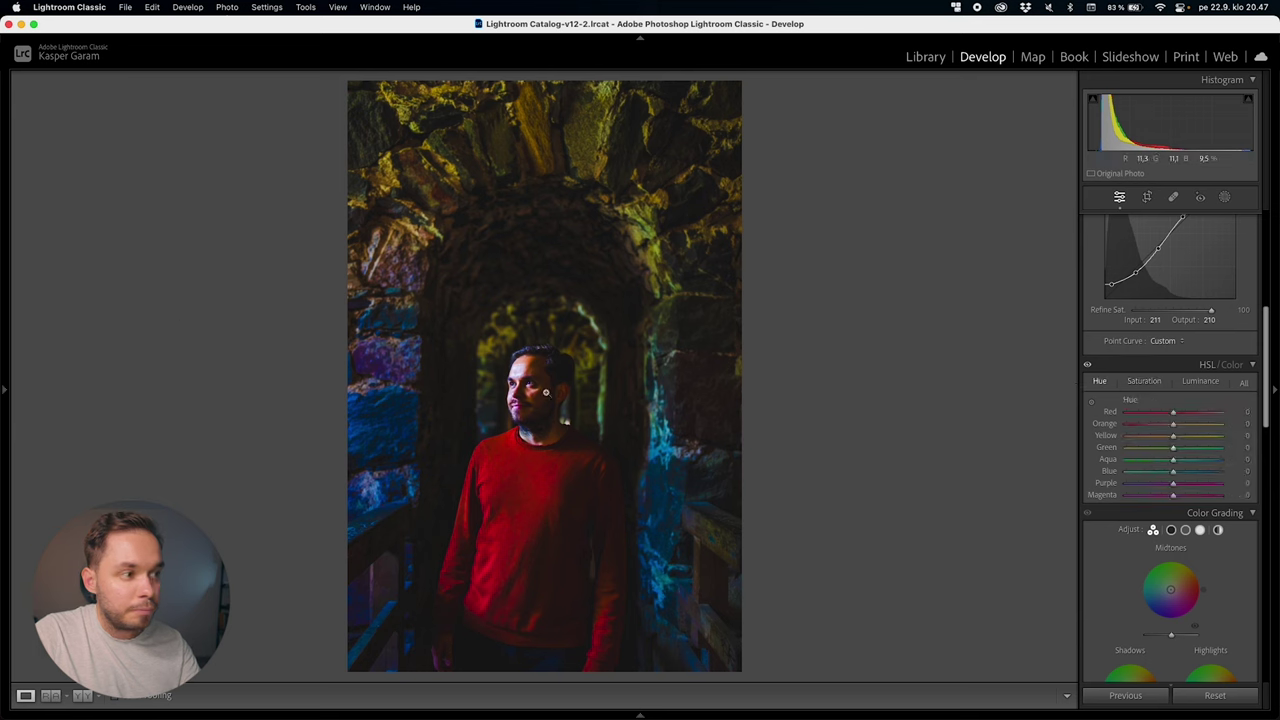
pyautogui.moveTo(1174, 416)
pyautogui.mouseDown()
pyautogui.moveTo(1203, 418)
pyautogui.moveTo(1162, 423)
pyautogui.moveTo(1187, 425)
pyautogui.mouseUp()
pyautogui.click(585, 404)
pyautogui.scroll(-5, 789, 443)
pyautogui.click(777, 345)
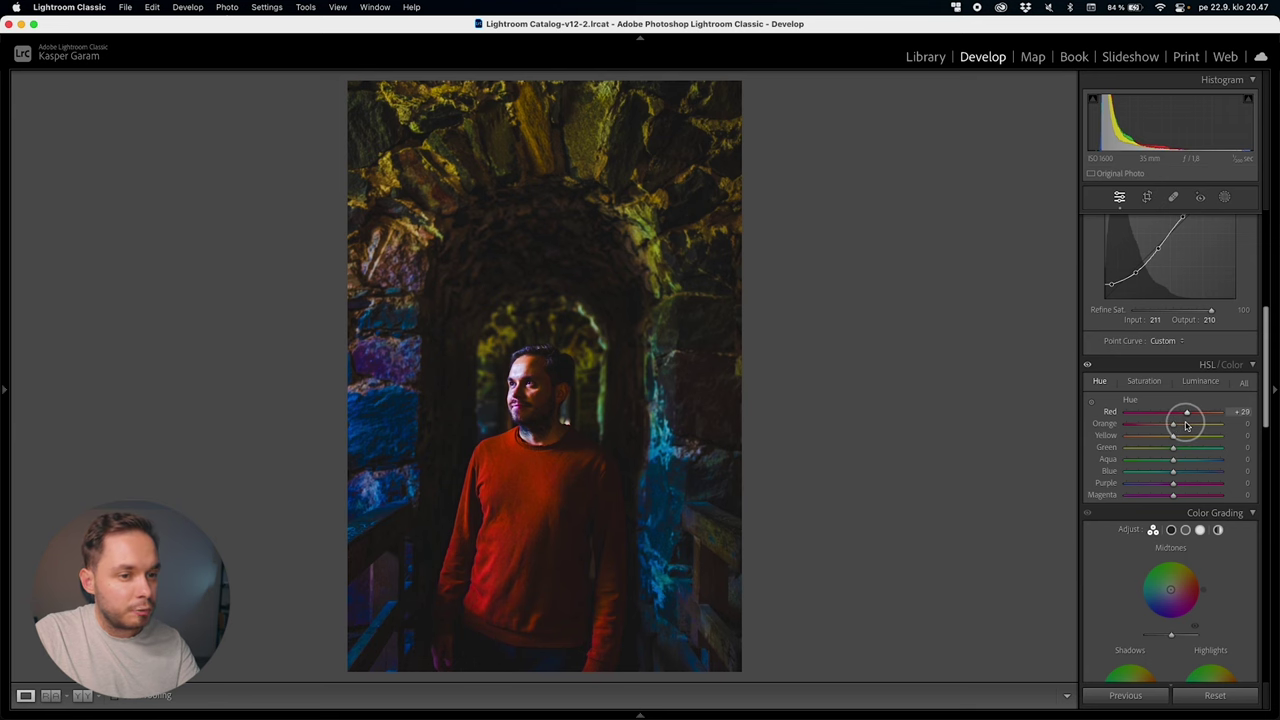
pyautogui.click(489, 397)
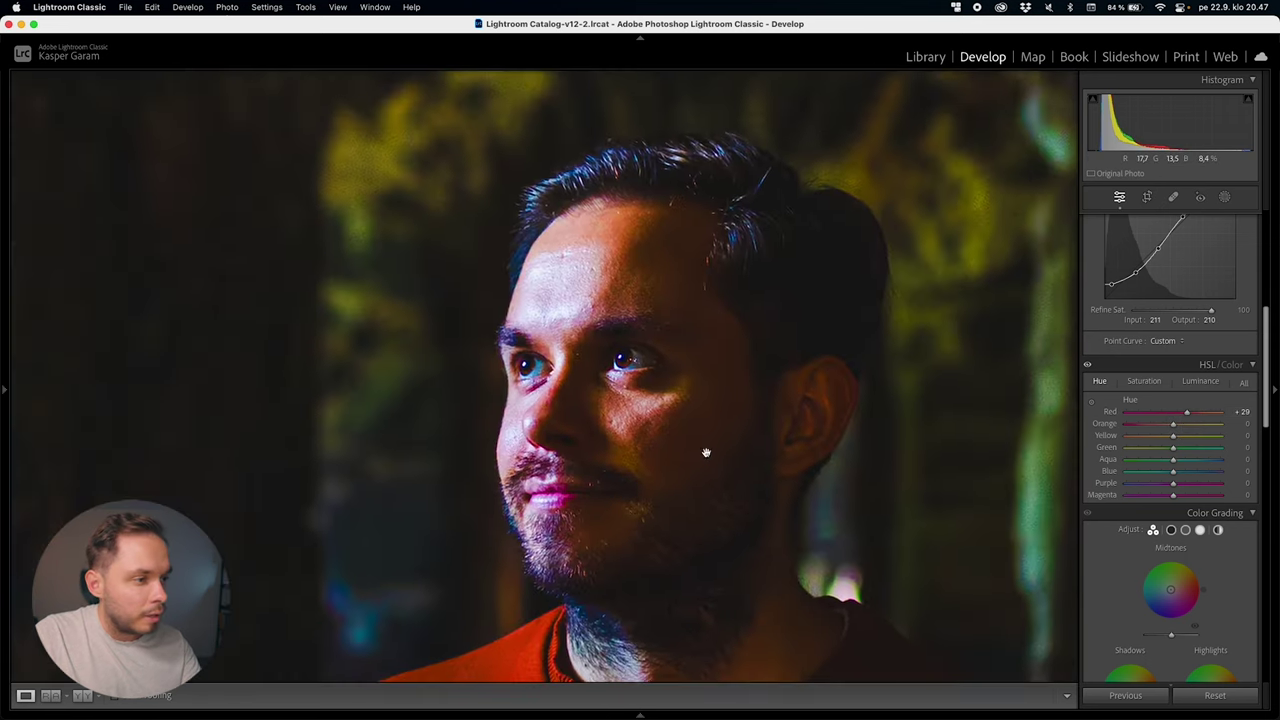
pyautogui.moveTo(706, 453); pyautogui.dragTo(634, 399)
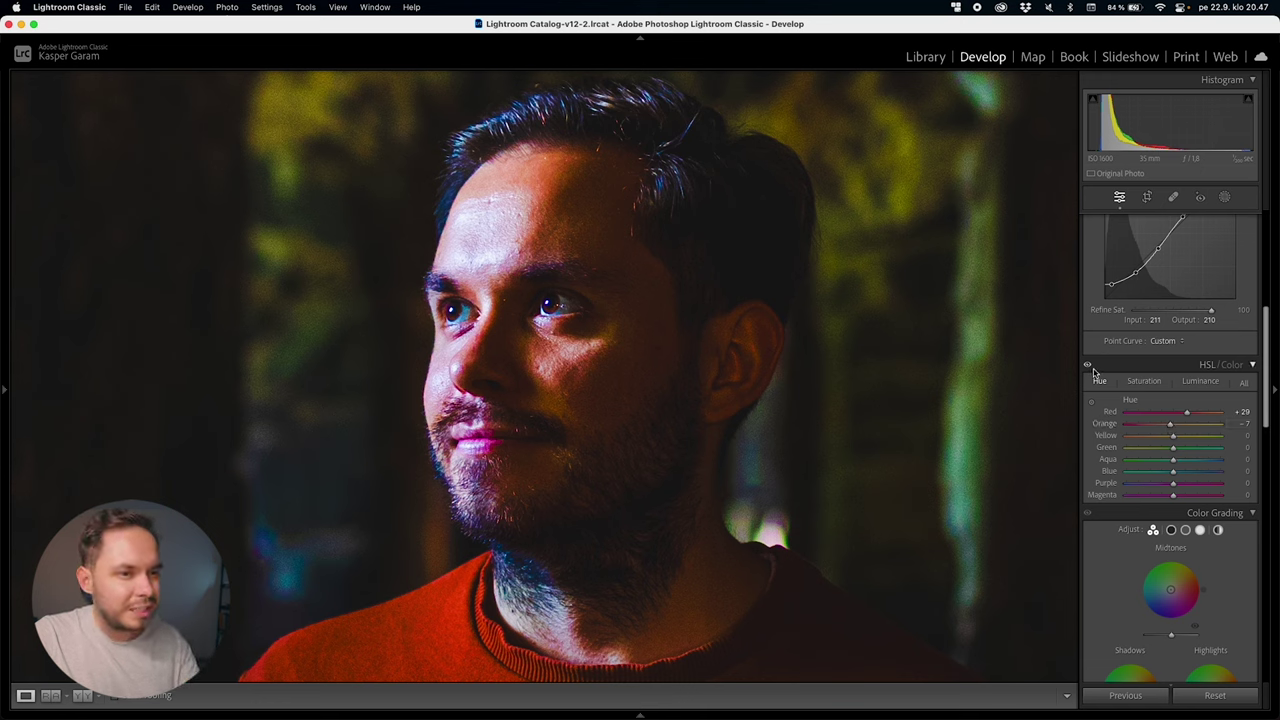
# Compare the face with and without the HSL adjustments, leaving them enabled
pyautogui.click(1088, 365)
pyautogui.click(1088, 365)
pyautogui.click(1088, 365)
pyautogui.click(1088, 365)
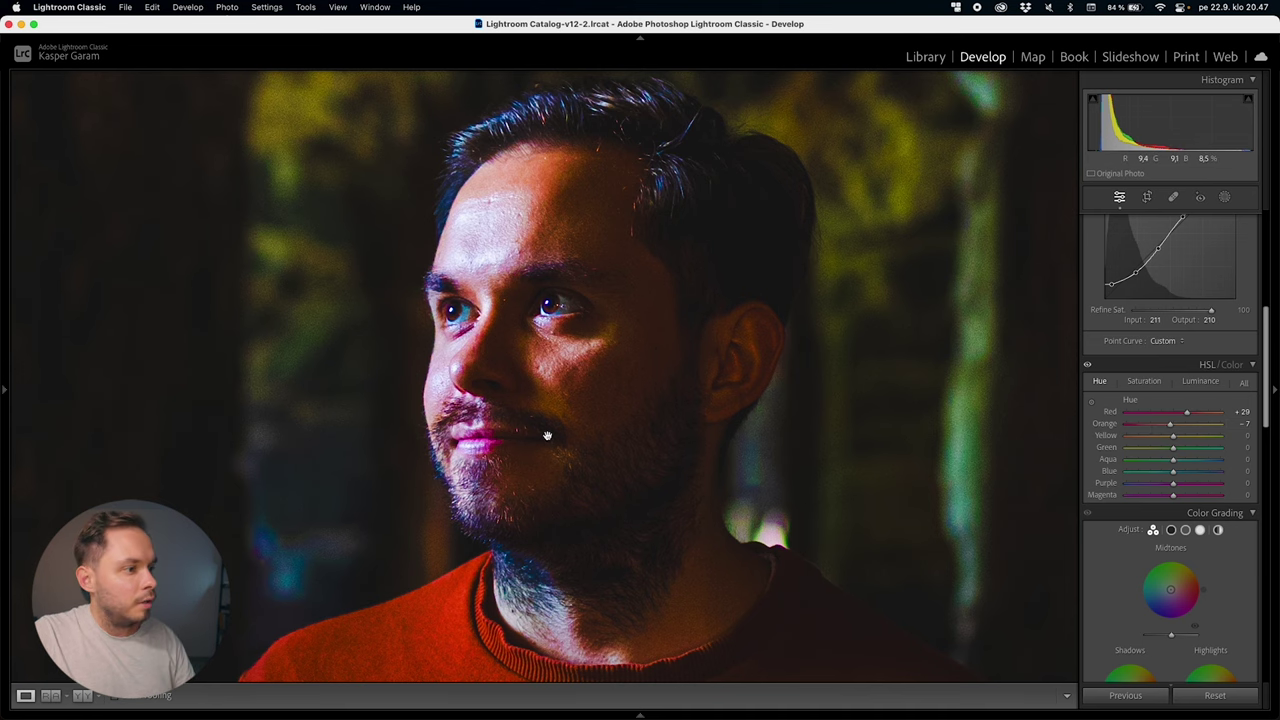
pyautogui.moveTo(511, 445); pyautogui.dragTo(521, 461)
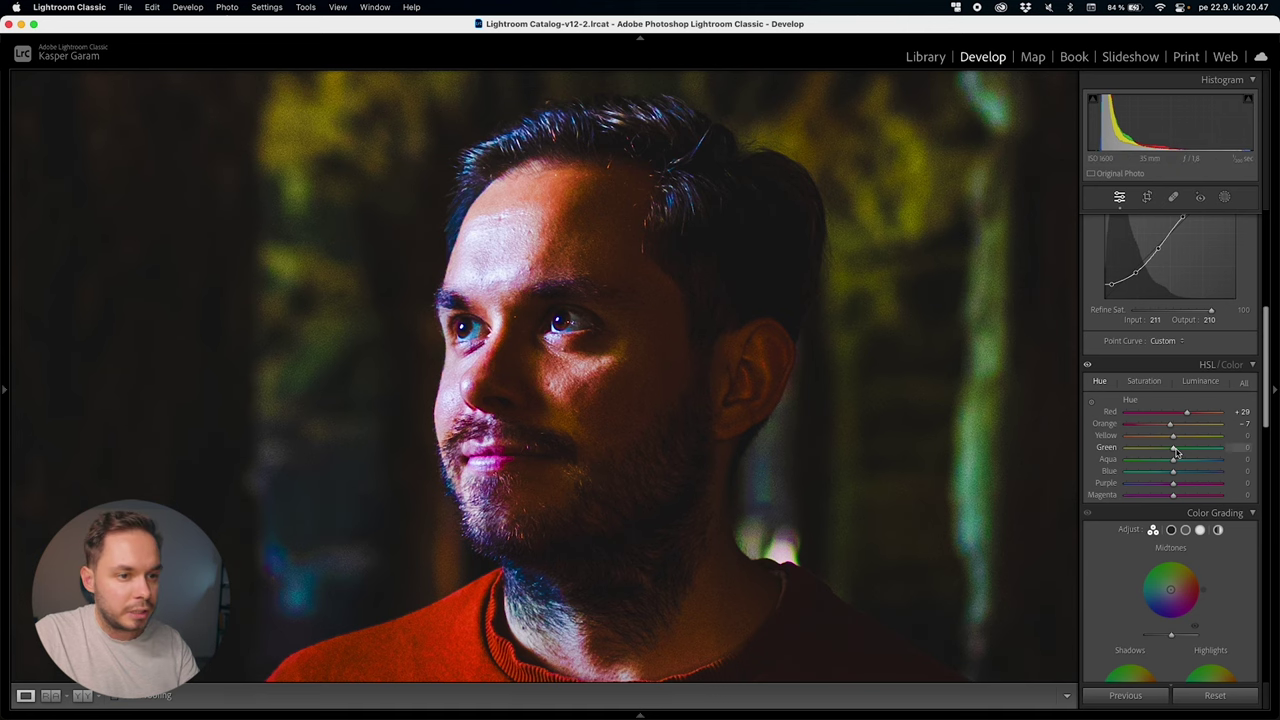
# Set the yellow hue to -69 and the green hue to -100, checking the archway stones up close
pyautogui.moveTo(1178, 439); pyautogui.dragTo(1138, 446)
pyautogui.click(963, 408)
pyautogui.doubleClick(1208, 450)
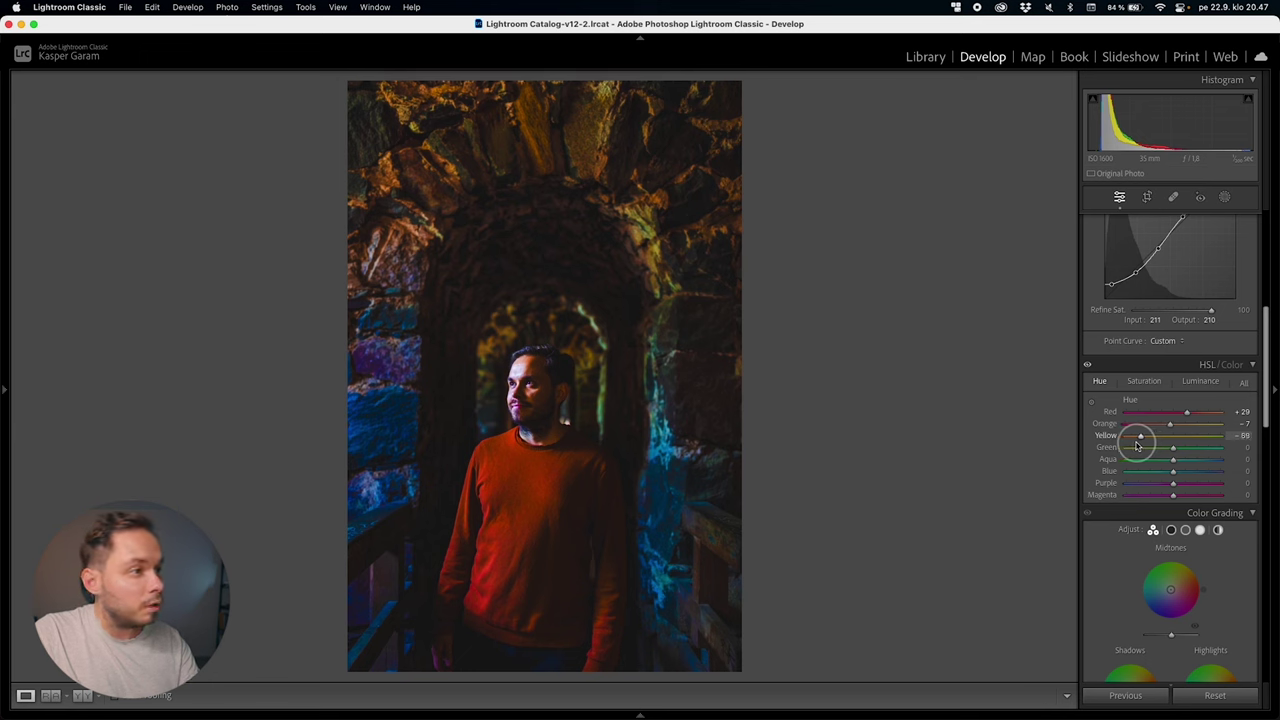
pyautogui.moveTo(1137, 447); pyautogui.dragTo(1108, 457)
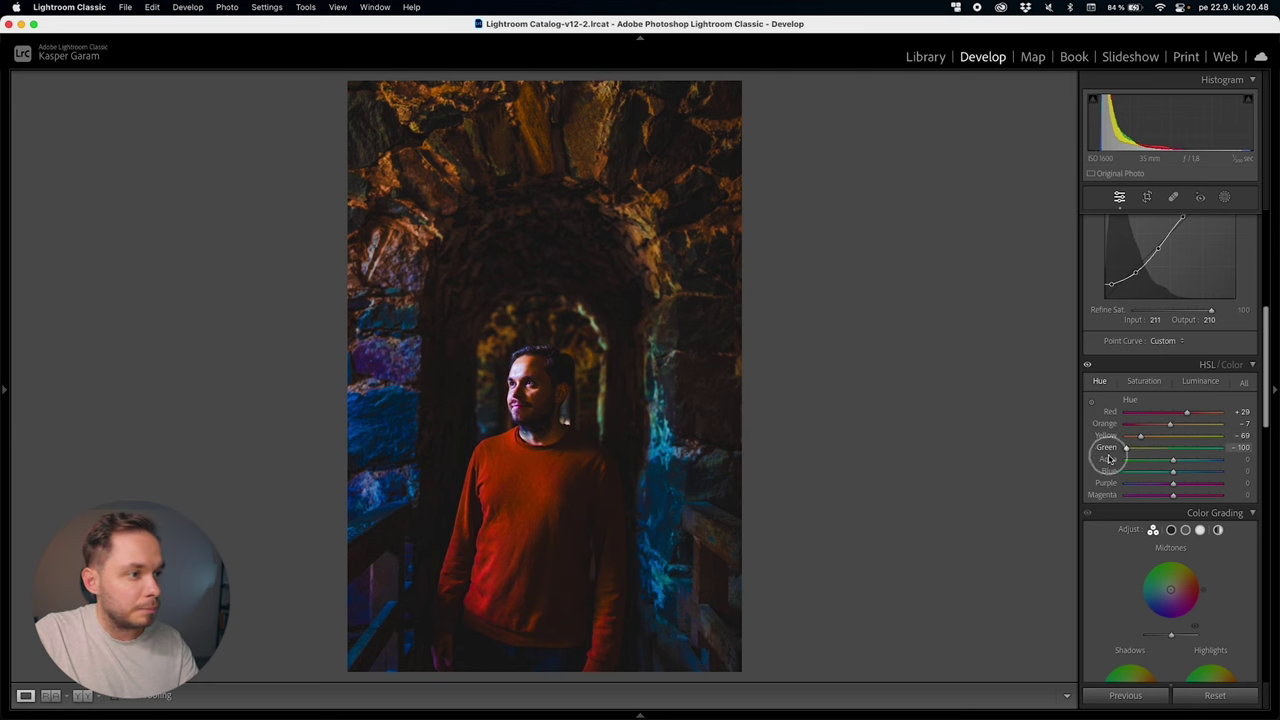
pyautogui.click(596, 232)
pyautogui.moveTo(1126, 459); pyautogui.dragTo(1150, 462)
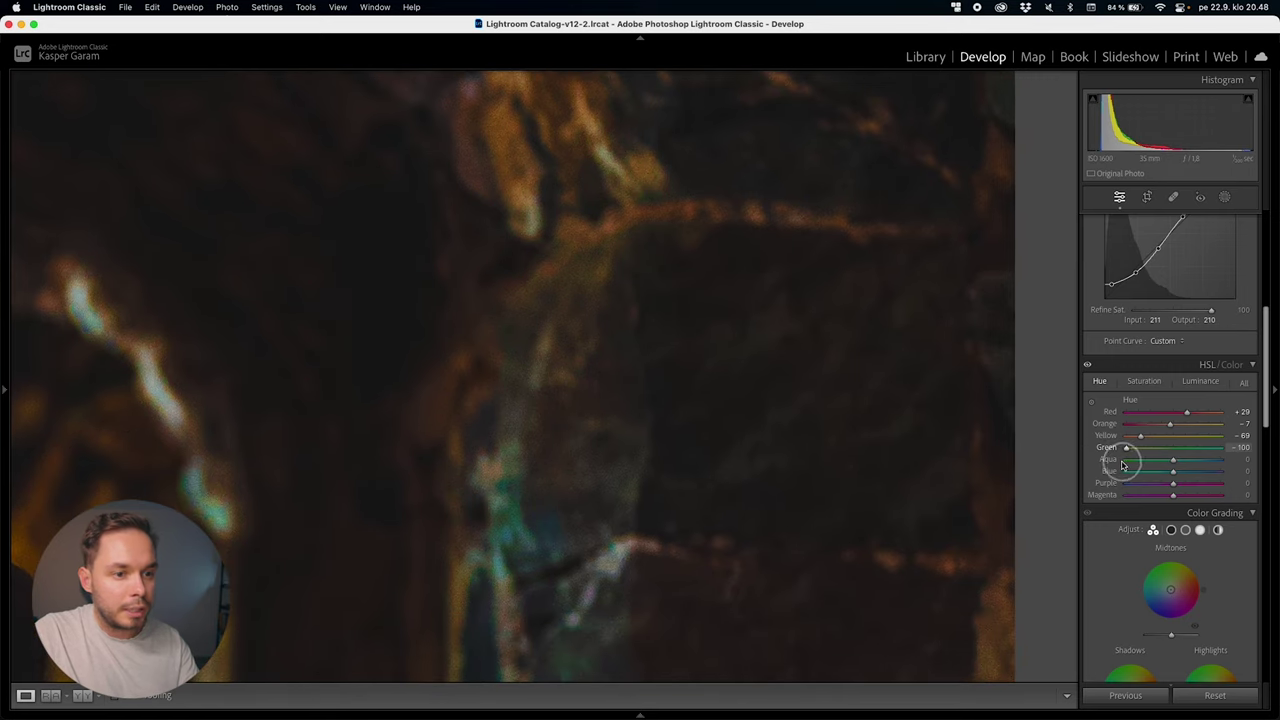
pyautogui.click(751, 383)
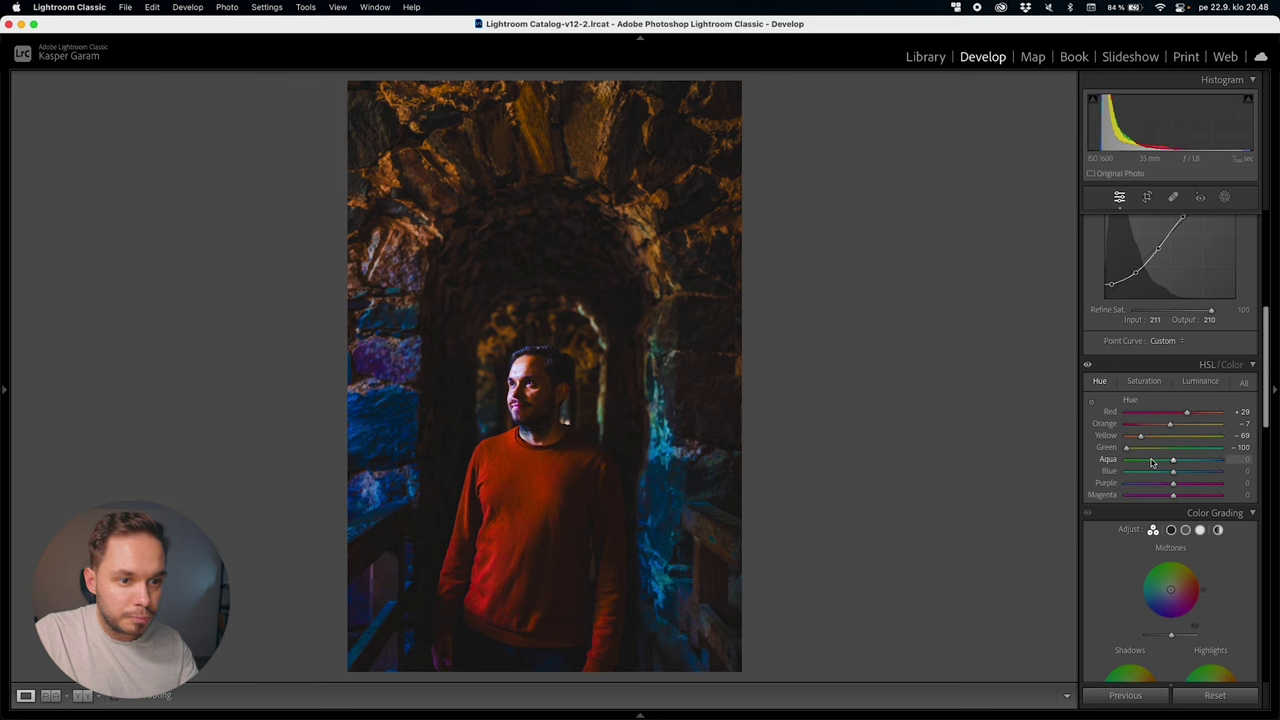
# Set the aqua hue to -11 and the blue hue to -12, and try the purple hue at -39 on the face
pyautogui.moveTo(1173, 463)
pyautogui.mouseDown()
pyautogui.moveTo(1143, 460)
pyautogui.moveTo(1168, 467)
pyautogui.mouseUp()
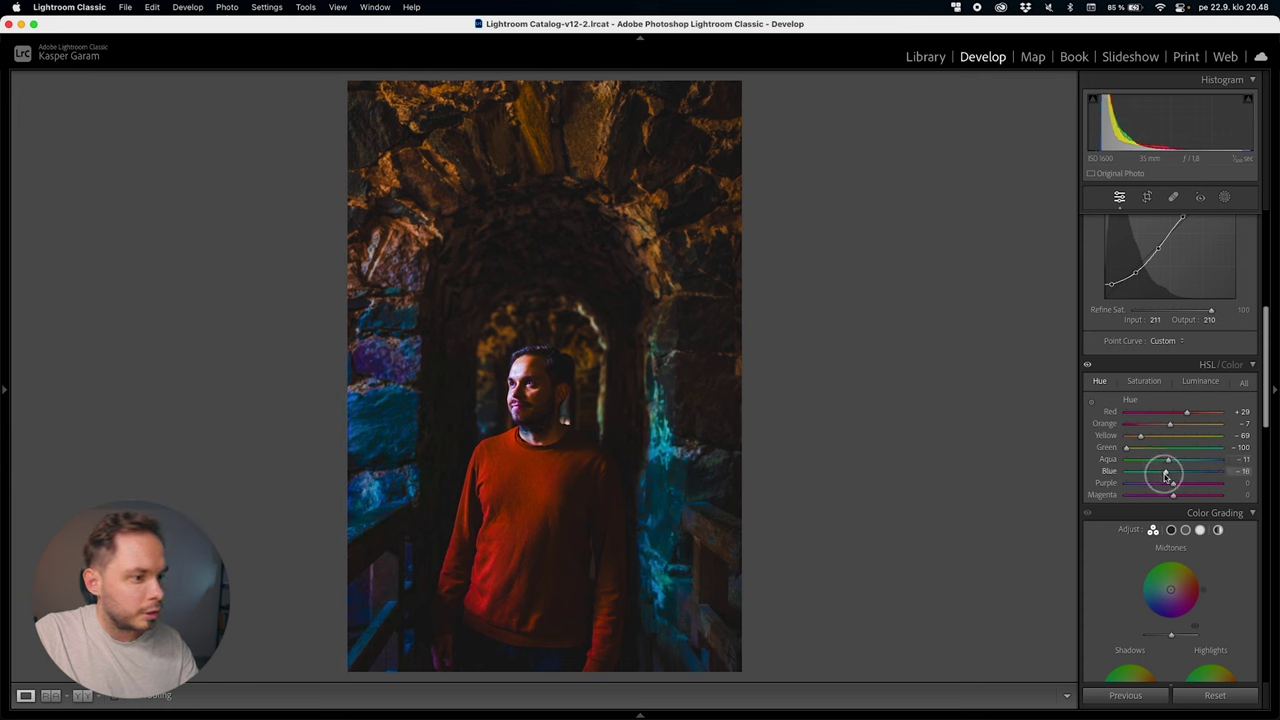
pyautogui.moveTo(1168, 476)
pyautogui.mouseDown()
pyautogui.moveTo(1203, 486)
pyautogui.moveTo(1154, 485)
pyautogui.mouseUp()
pyautogui.click(563, 410)
pyautogui.moveTo(563, 410); pyautogui.dragTo(700, 427)
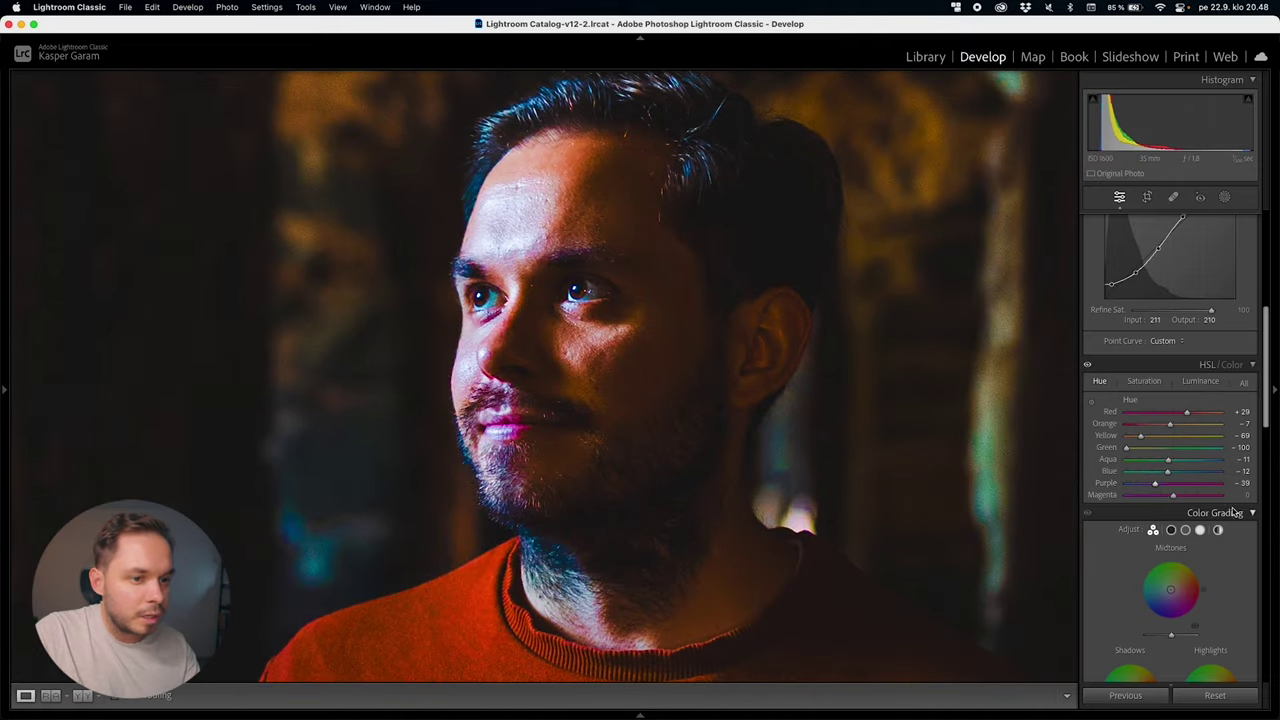
# Try the purple hue at +34 and at -56, inspecting the blue and purple wall stones up close
pyautogui.moveTo(1155, 485); pyautogui.dragTo(1189, 490)
pyautogui.click(745, 428)
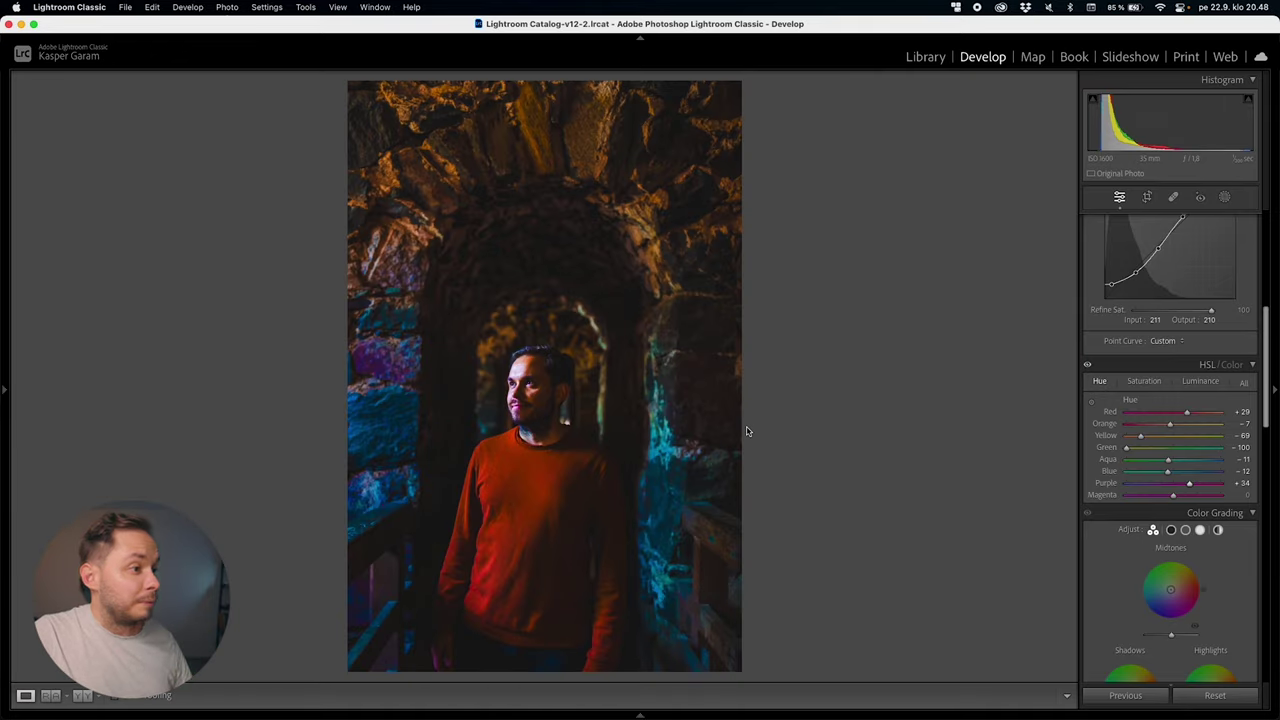
pyautogui.moveTo(1176, 487); pyautogui.dragTo(1147, 489)
pyautogui.click(378, 357)
pyautogui.moveTo(631, 206); pyautogui.dragTo(640, 414)
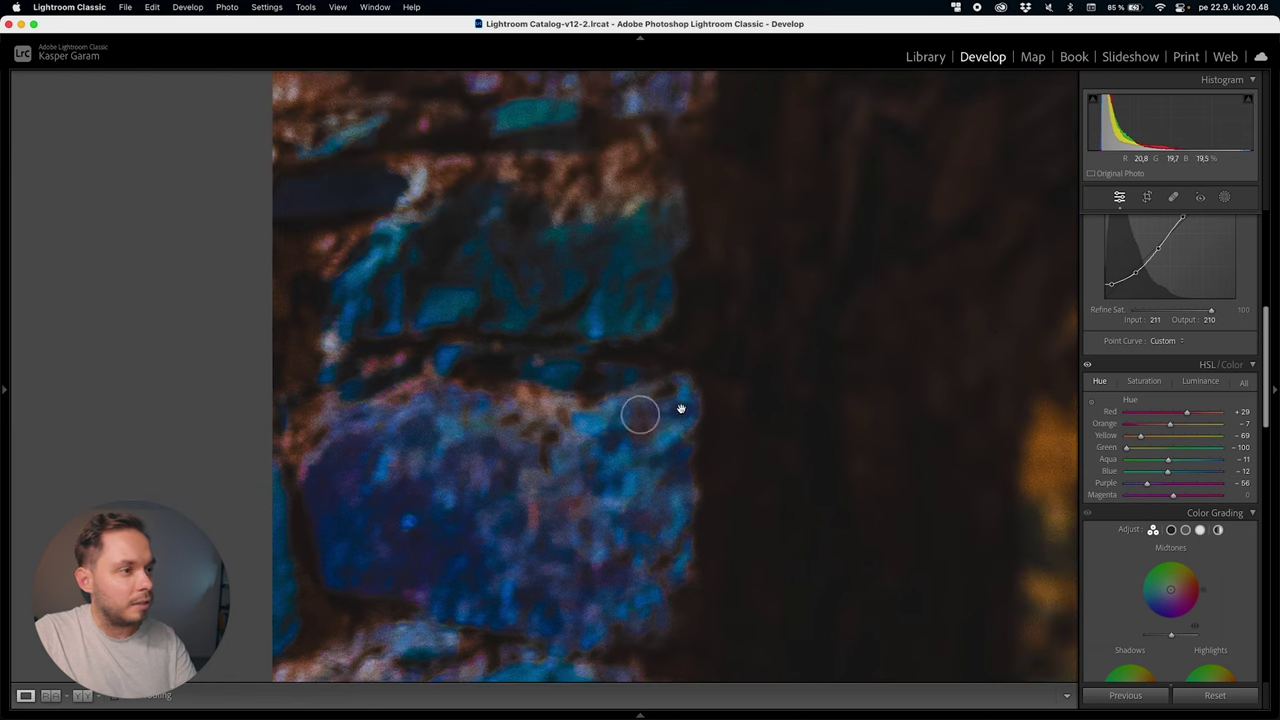
pyautogui.click(878, 430)
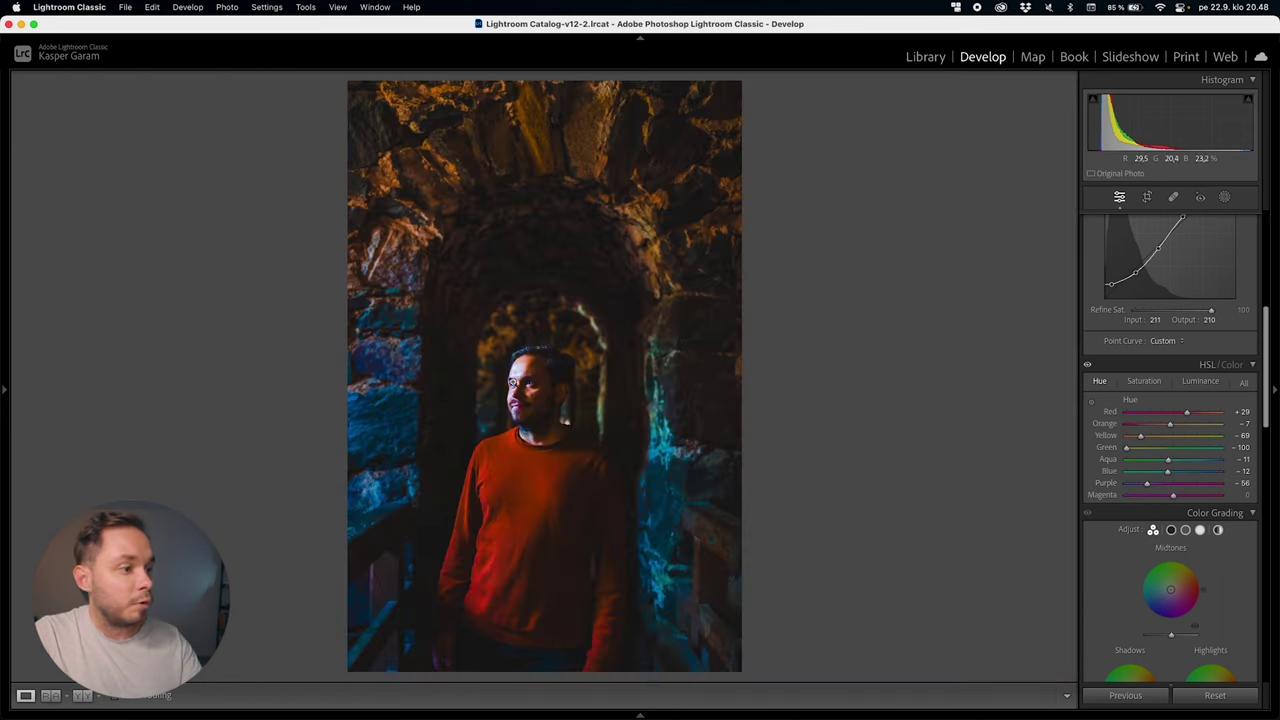
# Reset the purple hue and set it to +10
pyautogui.click(520, 391)
pyautogui.doubleClick(1146, 487)
pyautogui.moveTo(1175, 487); pyautogui.dragTo(1178, 488)
# Examine different areas of the portrait up close with the side panels hidden
pyautogui.click(543, 371)
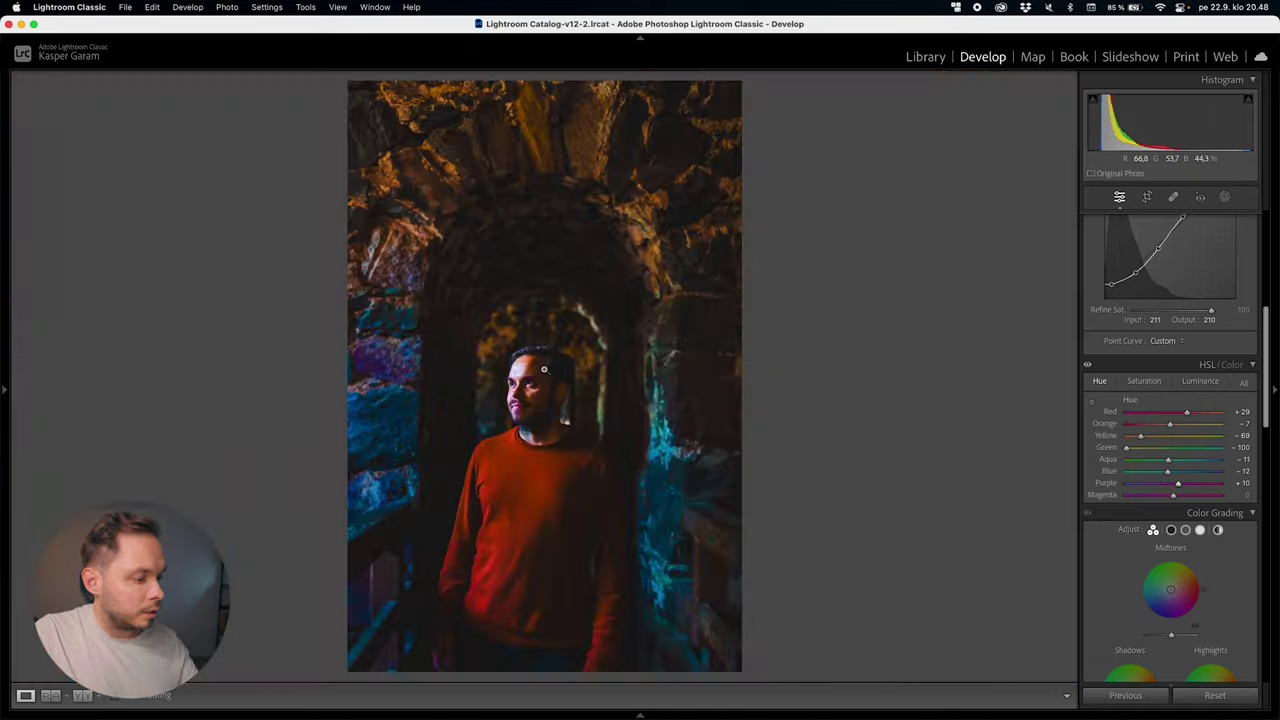
pyautogui.press('Tab')
pyautogui.click(636, 322)
pyautogui.moveTo(559, 396); pyautogui.dragTo(557, 163)
pyautogui.moveTo(600, 512); pyautogui.dragTo(626, 334)
# Restore the side panels and hide only the presets panel and the module picker
pyautogui.press('Tab')
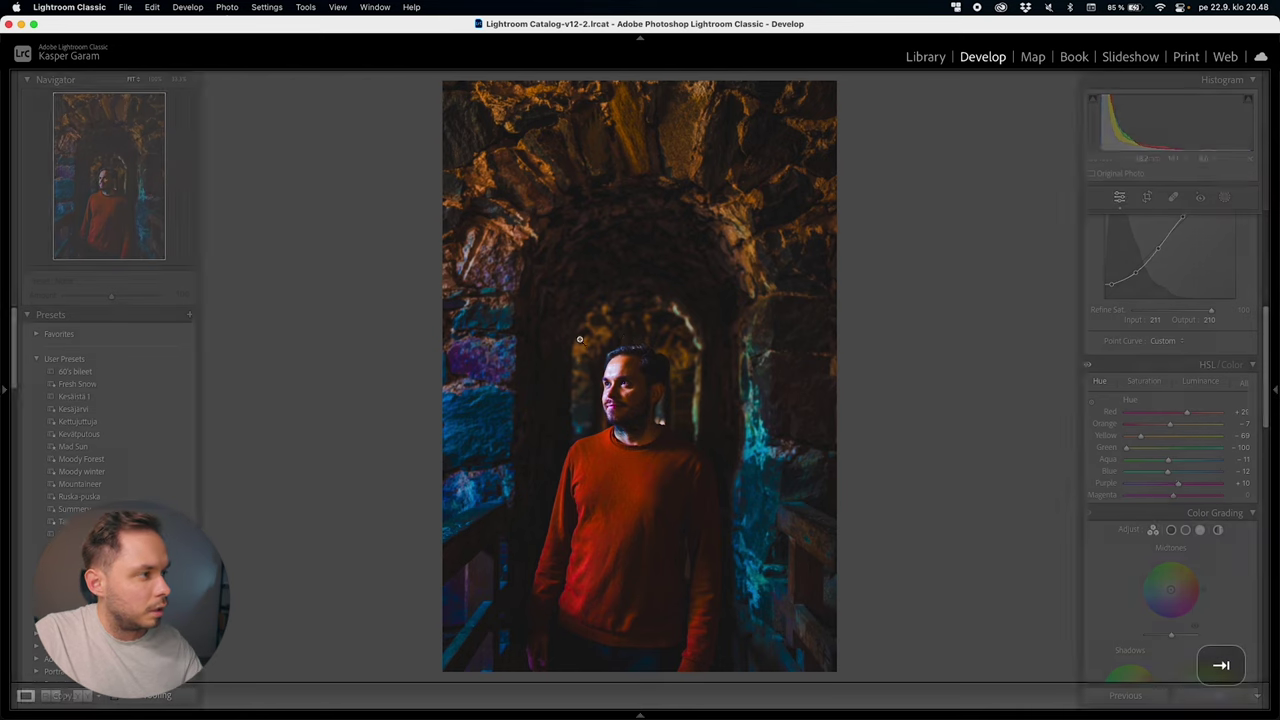
pyautogui.click(6, 372)
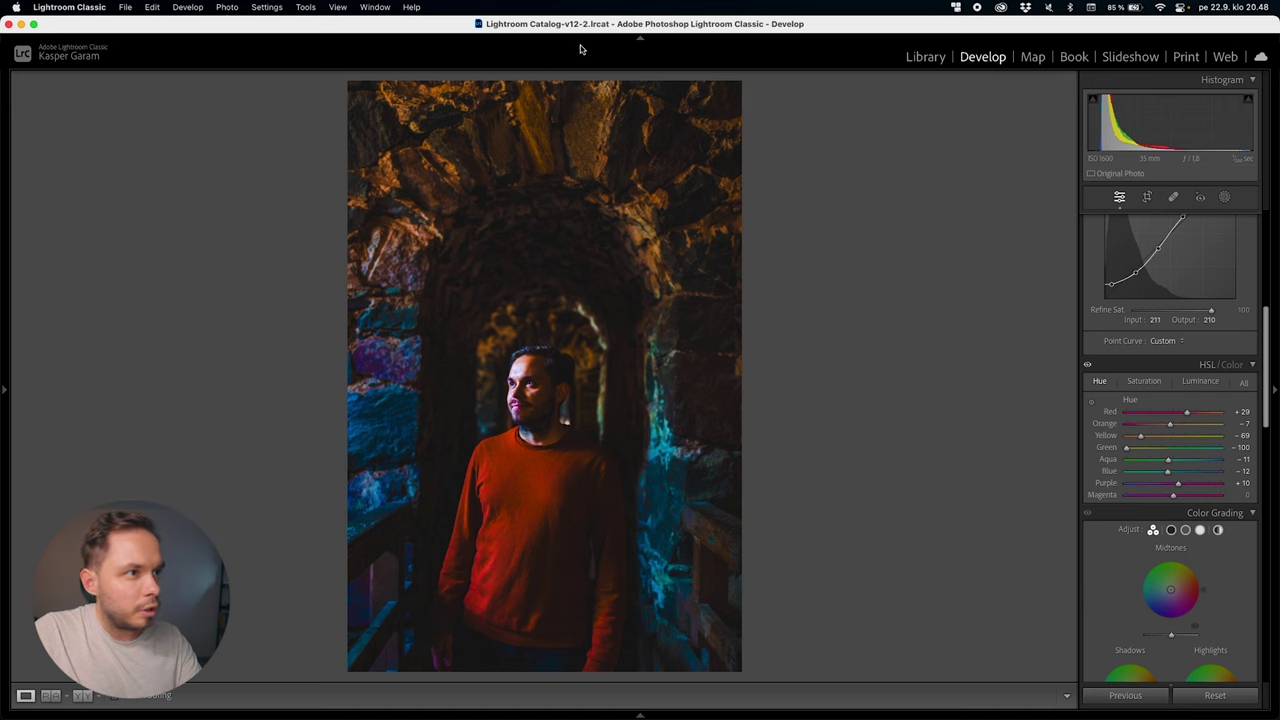
pyautogui.click(641, 39)
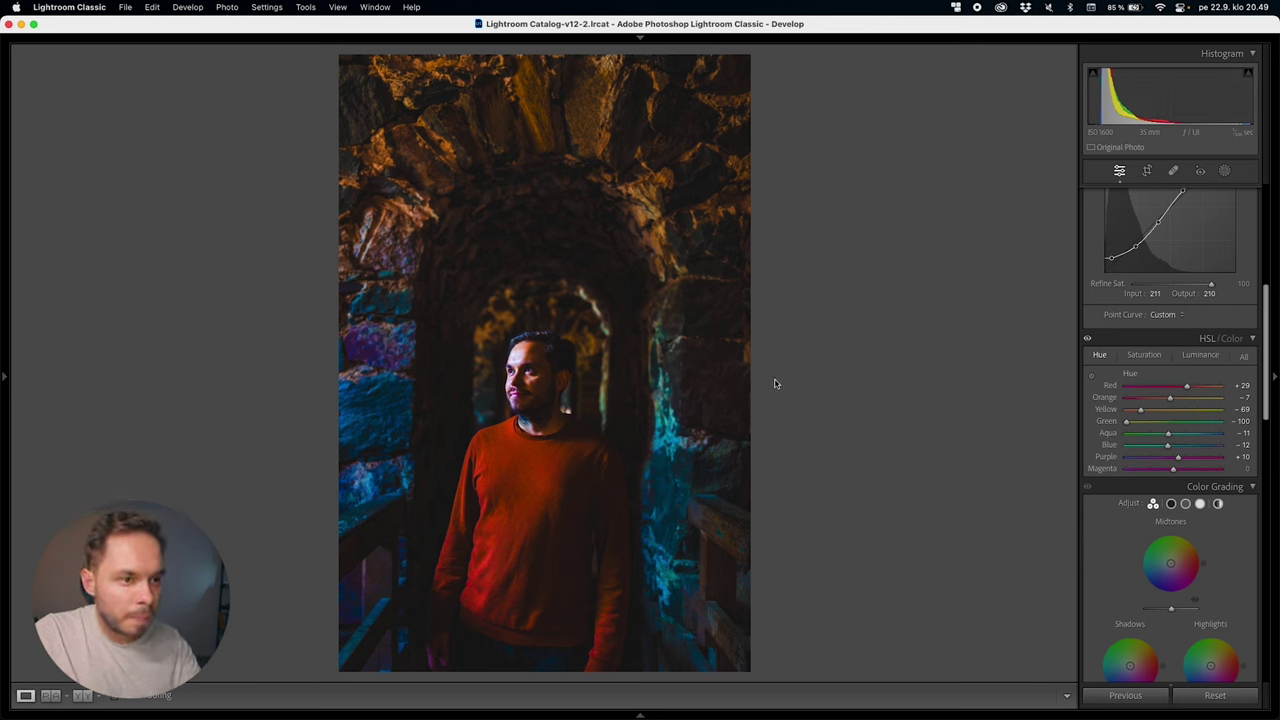
# Set the magenta hue to +41 and reset all HSL saturation values to 0, checking the face and the whole photo
pyautogui.moveTo(1173, 469)
pyautogui.mouseDown()
pyautogui.moveTo(1162, 469)
pyautogui.moveTo(1203, 477)
pyautogui.moveTo(1131, 474)
pyautogui.moveTo(1191, 485)
pyautogui.mouseUp()
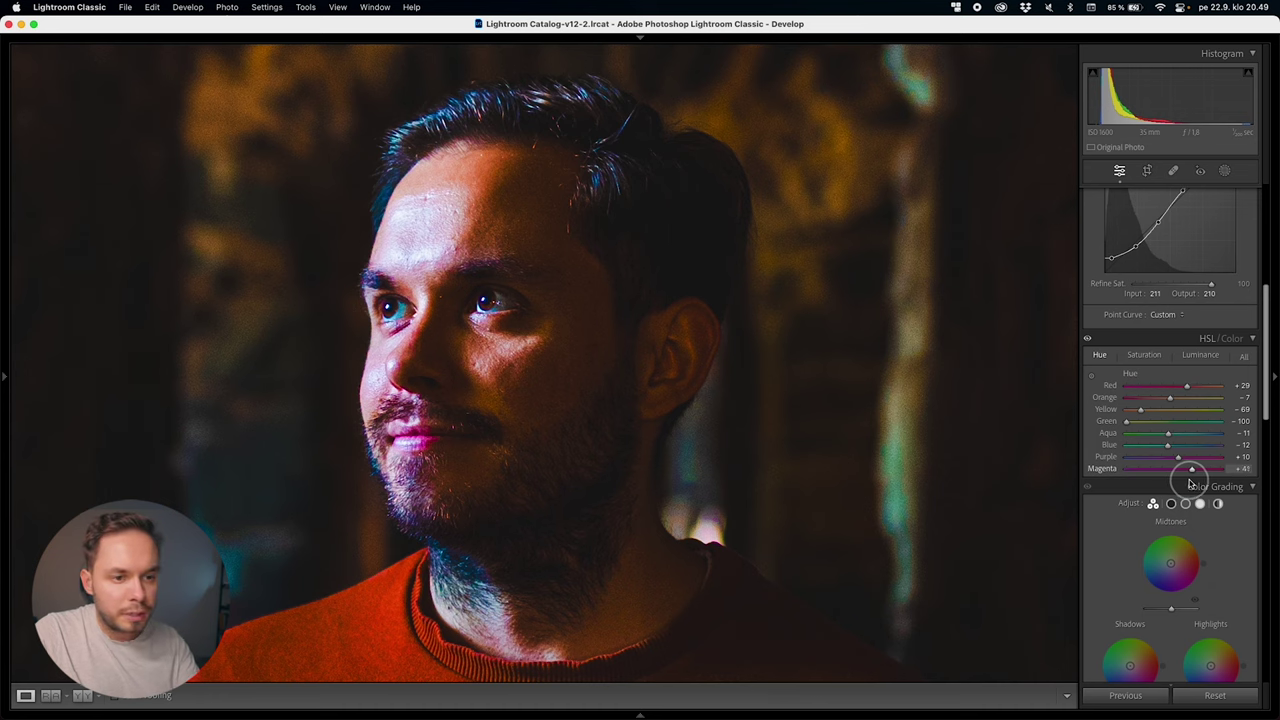
pyautogui.click(1143, 357)
pyautogui.doubleClick(1141, 373)
pyautogui.moveTo(720, 329)
pyautogui.mouseDown()
pyautogui.moveTo(708, 270)
pyautogui.moveTo(716, 306)
pyautogui.mouseUp()
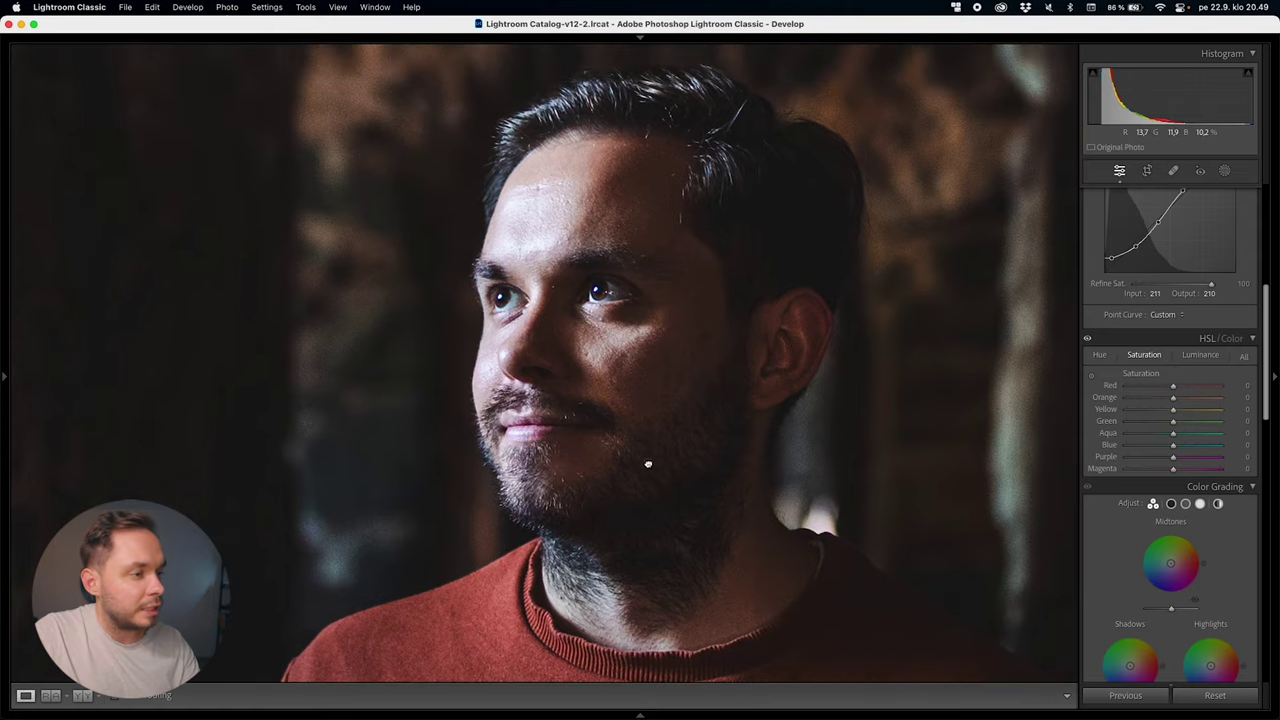
pyautogui.click(389, 483)
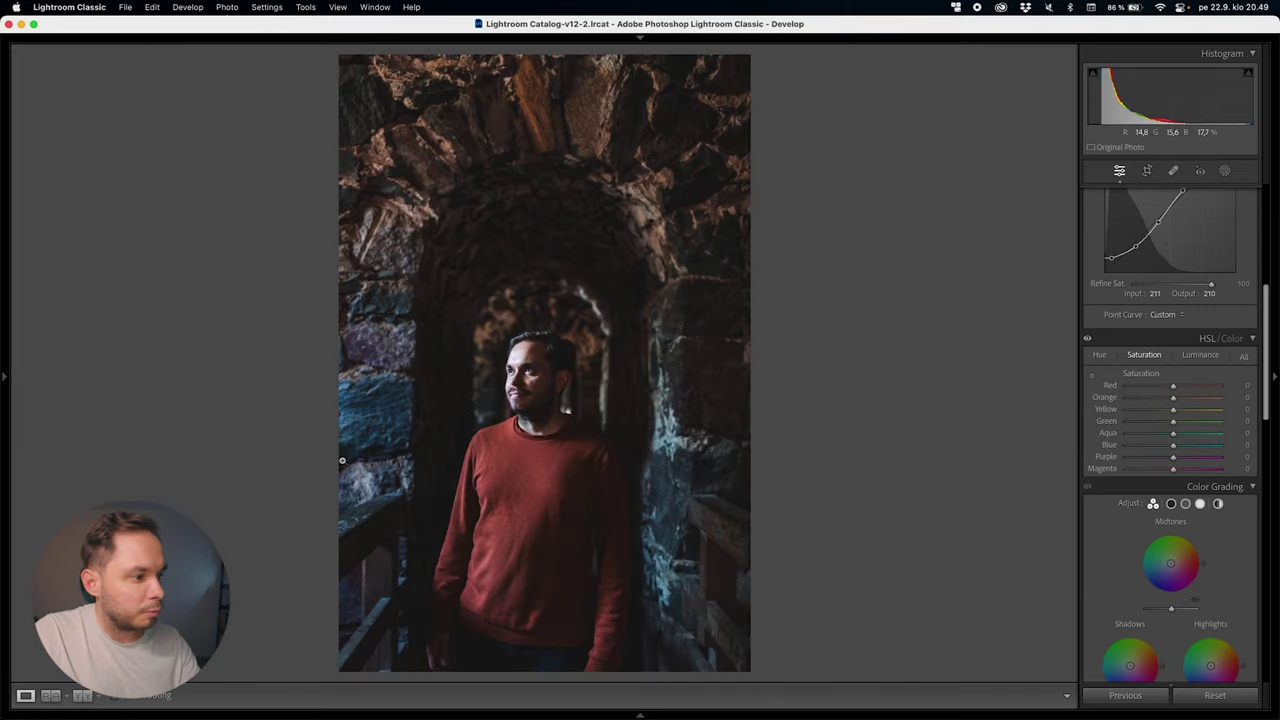
# With the face up close, raise the red saturation to +57 and the orange saturation to +19
pyautogui.click(530, 372)
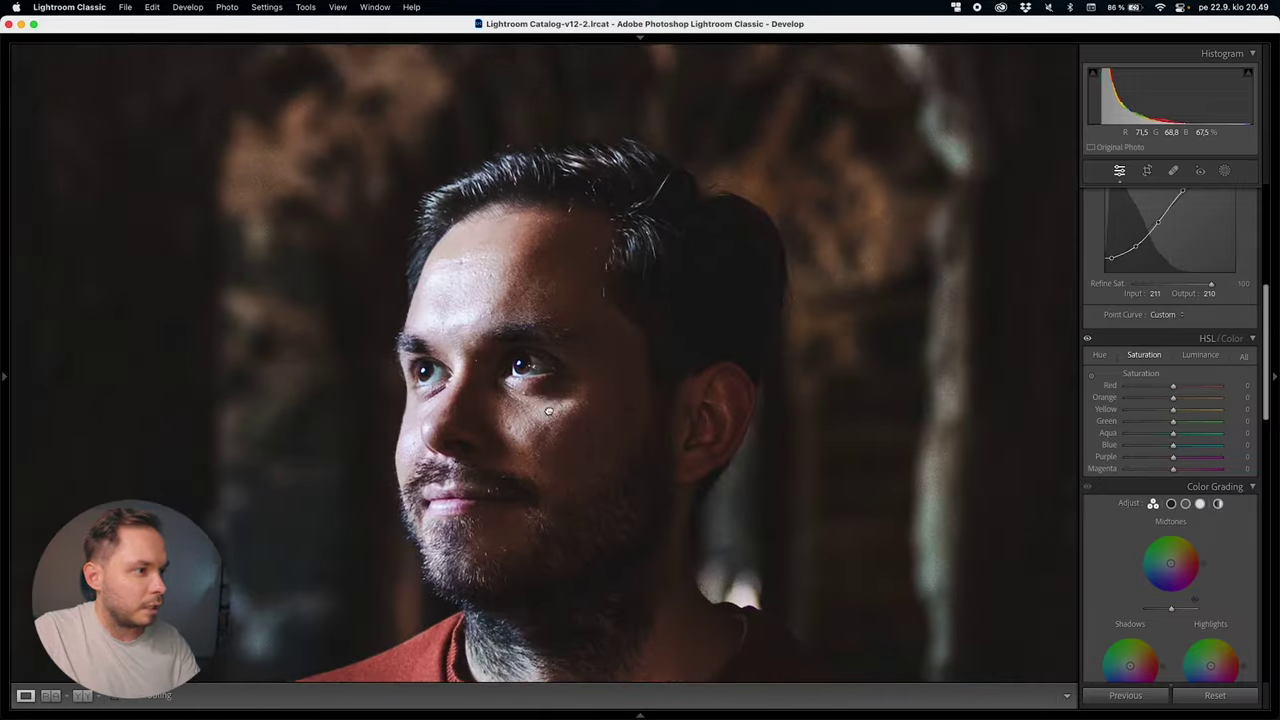
pyautogui.moveTo(724, 335); pyautogui.dragTo(694, 288)
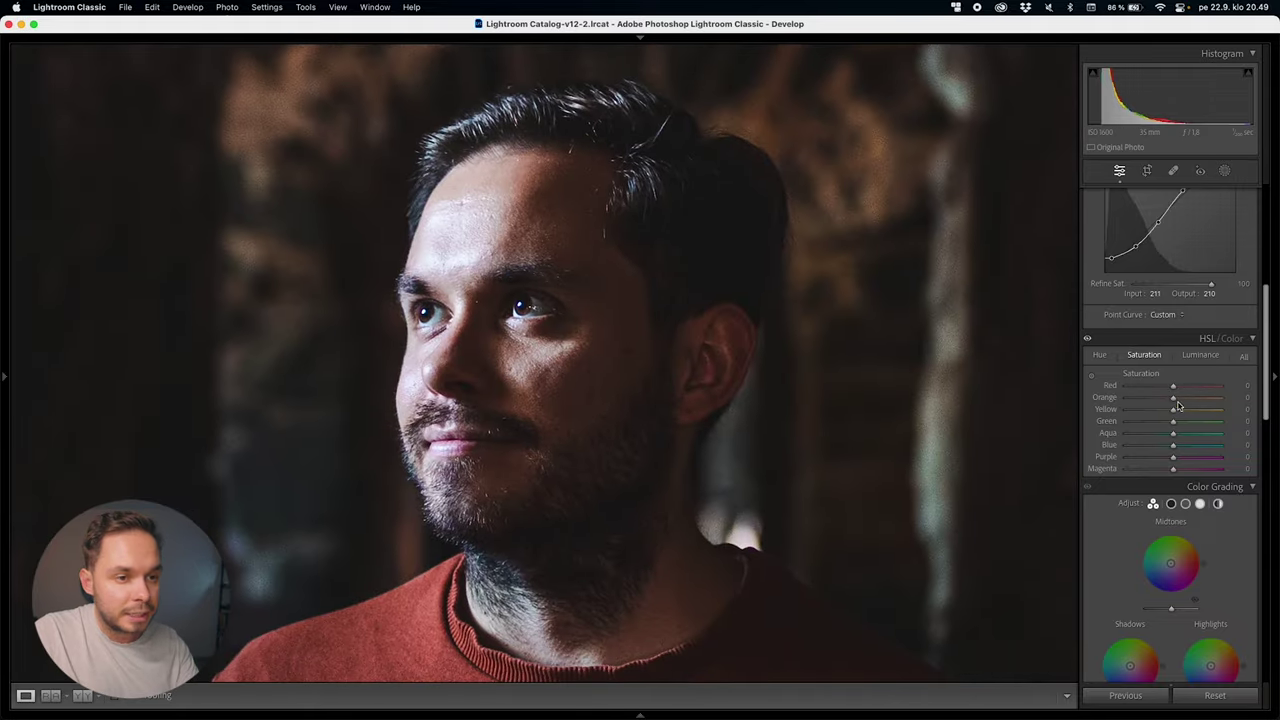
pyautogui.moveTo(1175, 392); pyautogui.dragTo(1200, 408)
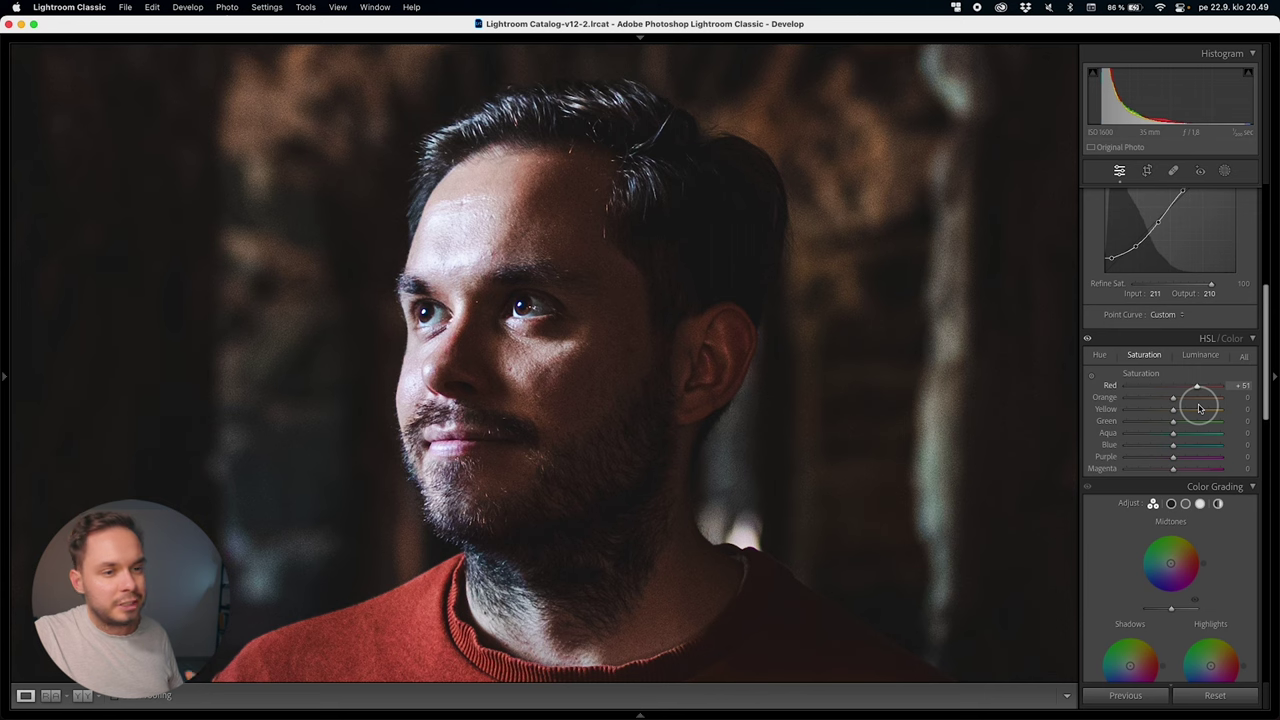
pyautogui.moveTo(1200, 408); pyautogui.dragTo(1200, 408)
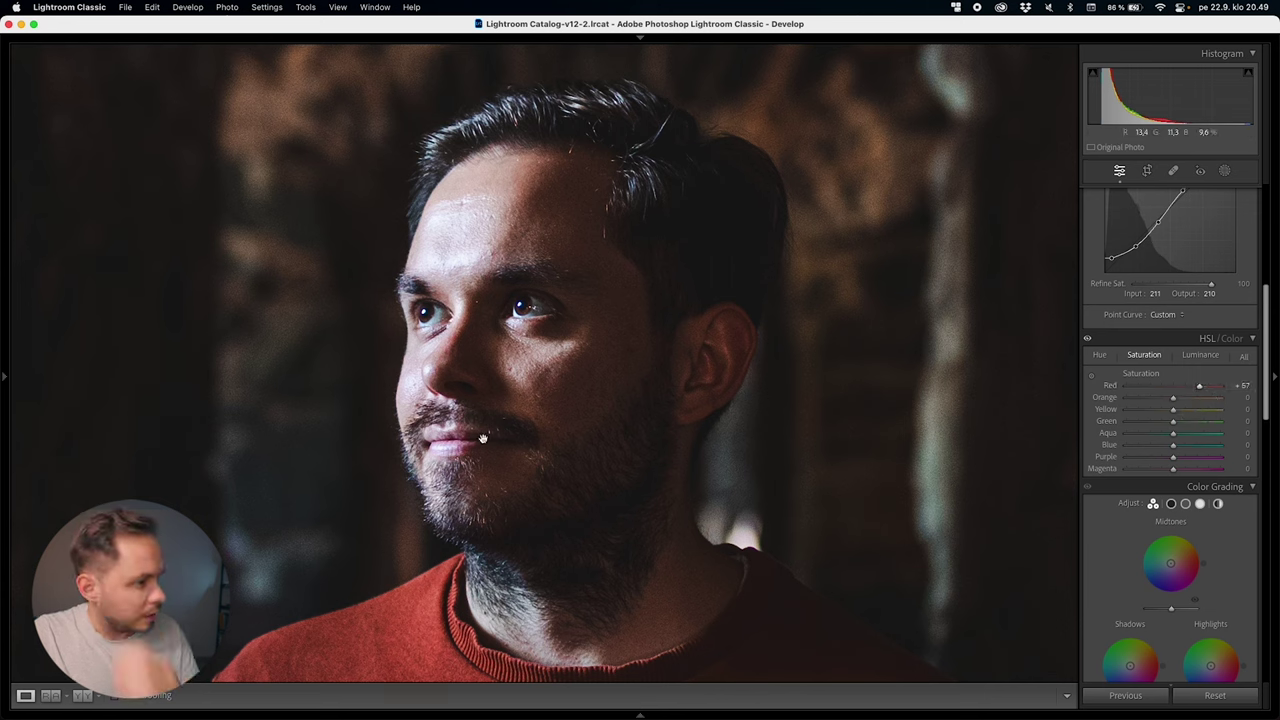
pyautogui.moveTo(505, 452); pyautogui.dragTo(547, 435)
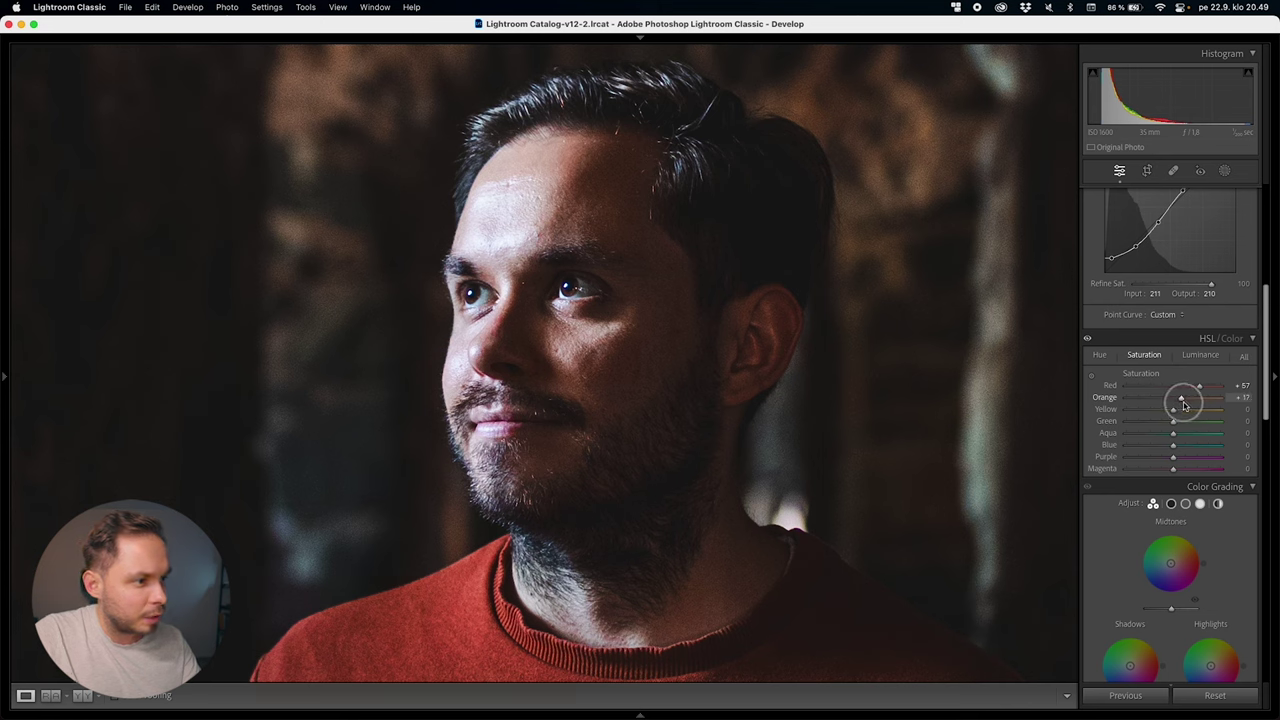
pyautogui.click(697, 355)
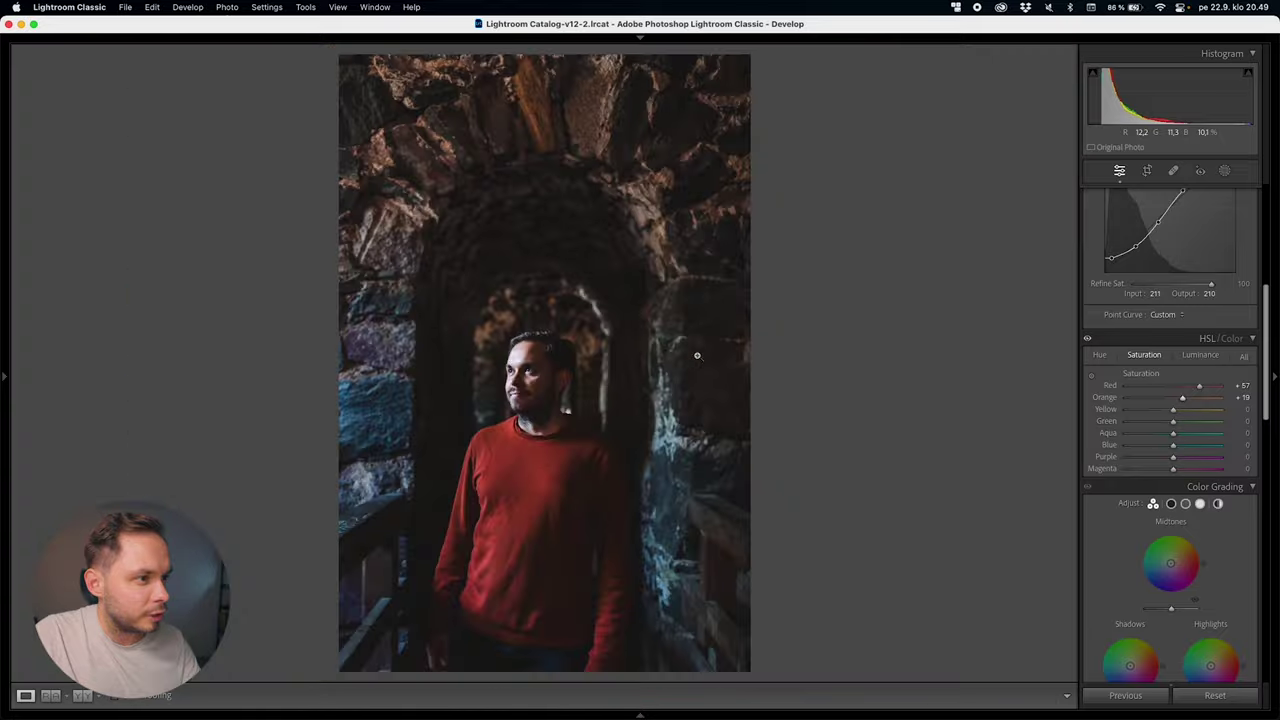
# Lower the saturation of yellow to -34, green to -46, aqua to -53 and blue to -72
pyautogui.click(537, 385)
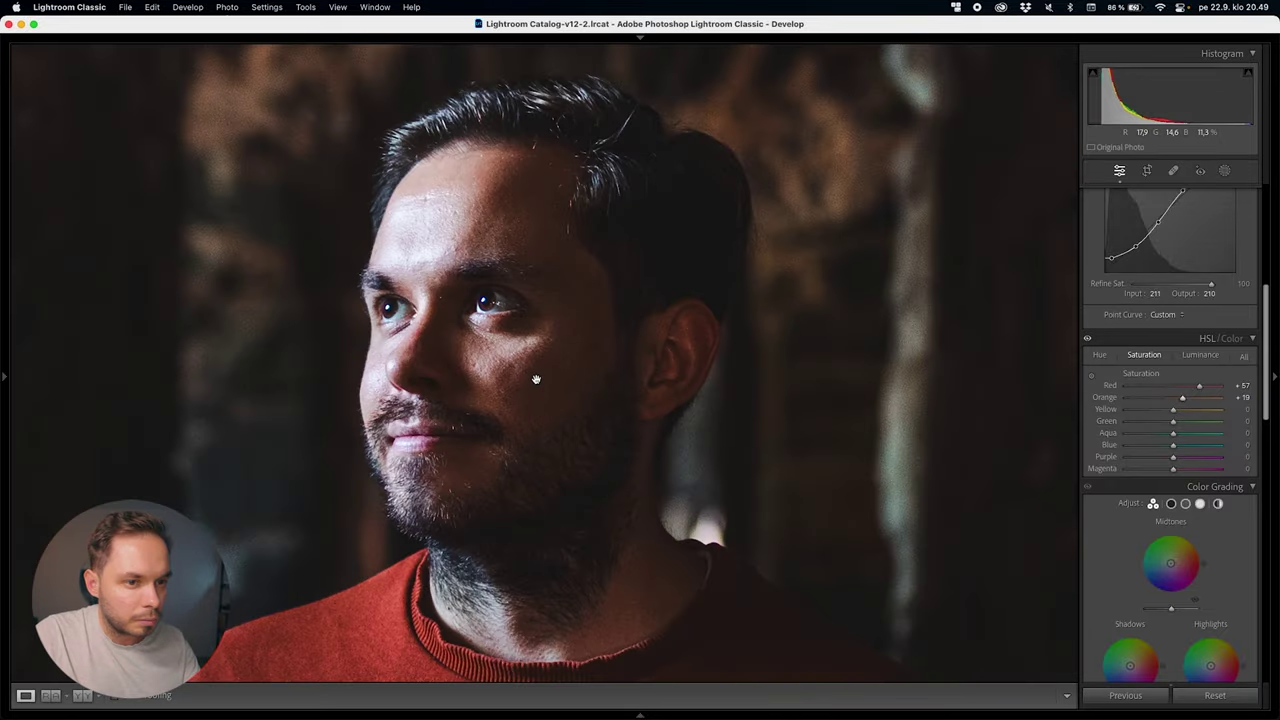
pyautogui.click(536, 379)
pyautogui.moveTo(1214, 416); pyautogui.dragTo(1137, 454)
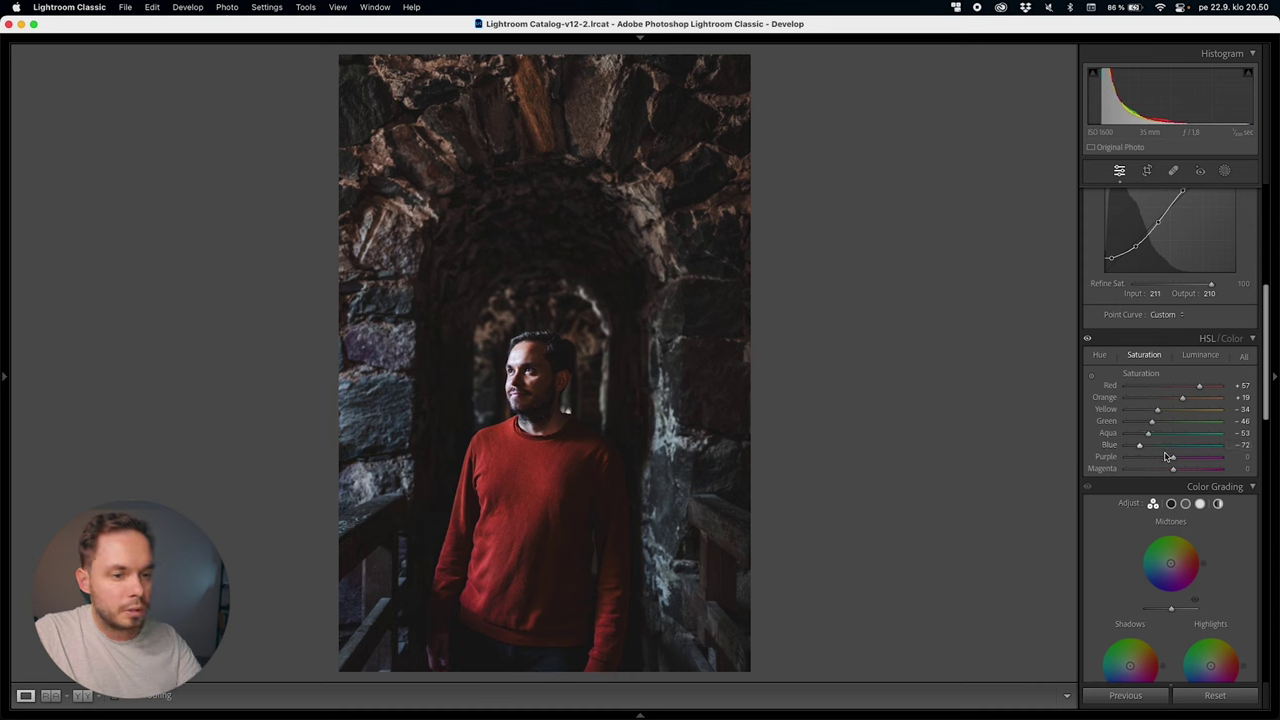
# Try the purple saturation at +37, checking the purple stones up close, and reset it to 0
pyautogui.click(520, 400)
pyautogui.moveTo(1170, 455); pyautogui.dragTo(1190, 457)
pyautogui.click(784, 413)
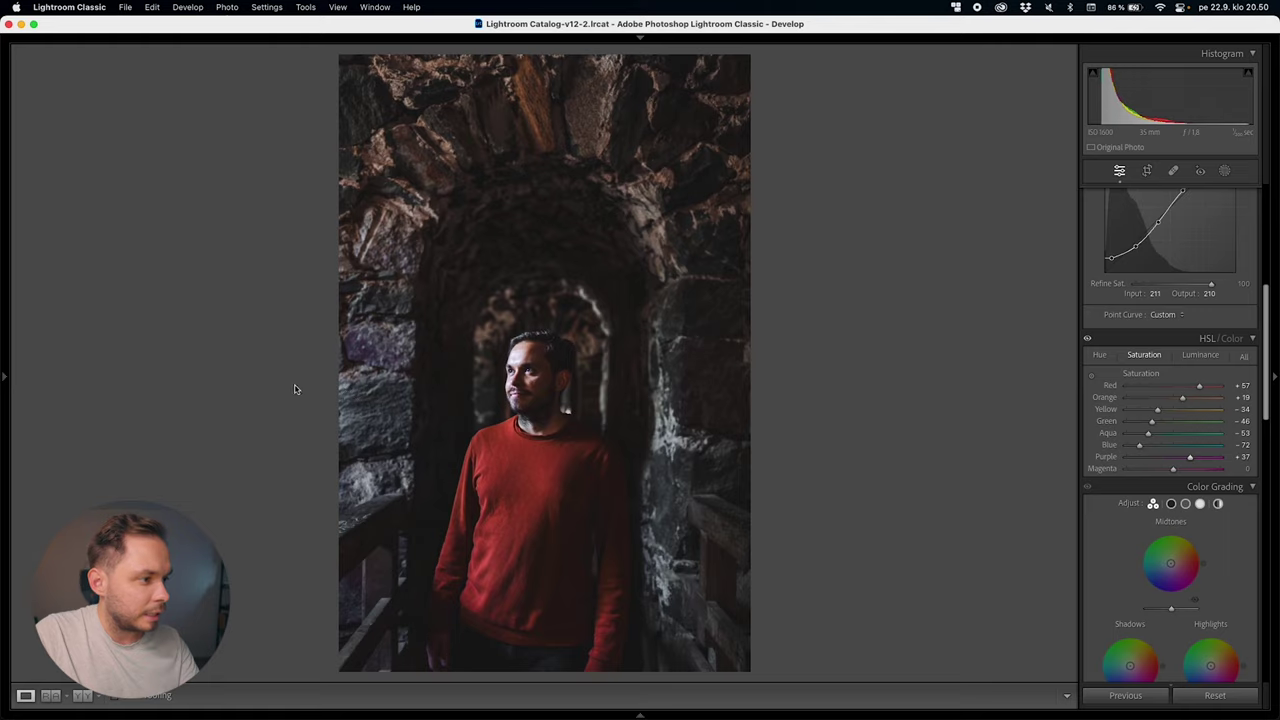
pyautogui.click(368, 360)
pyautogui.doubleClick(1190, 457)
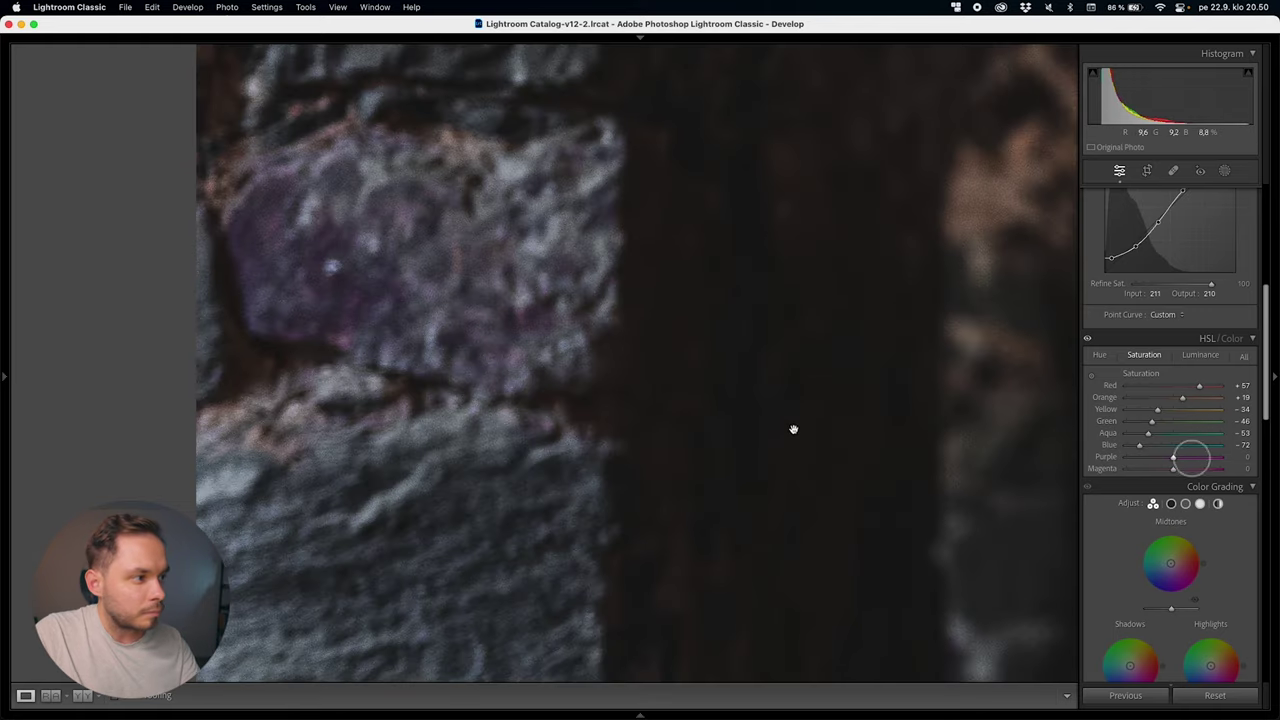
pyautogui.click(791, 423)
pyautogui.click(616, 375)
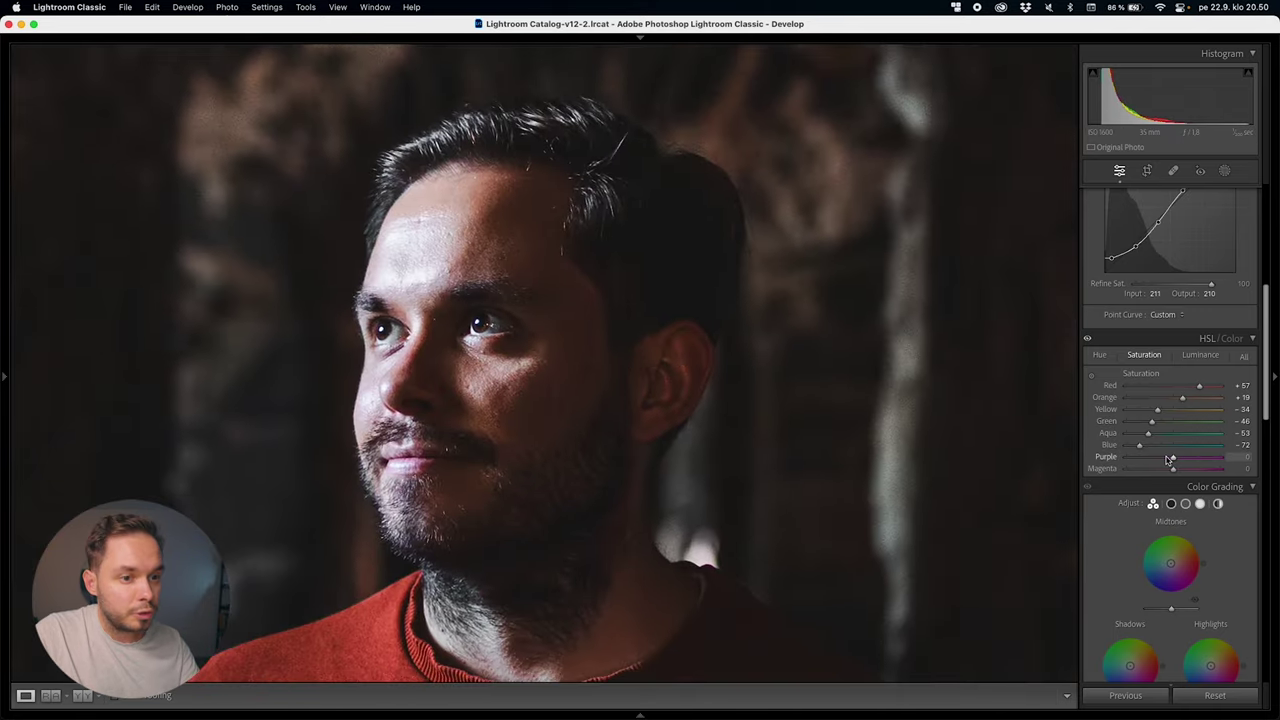
# Lower the purple saturation to -65, then try a magenta saturation shift on the face and reset magenta to 0
pyautogui.moveTo(1147, 466); pyautogui.dragTo(1180, 471)
pyautogui.press('z')
pyautogui.click(544, 391)
pyautogui.doubleClick(1182, 469)
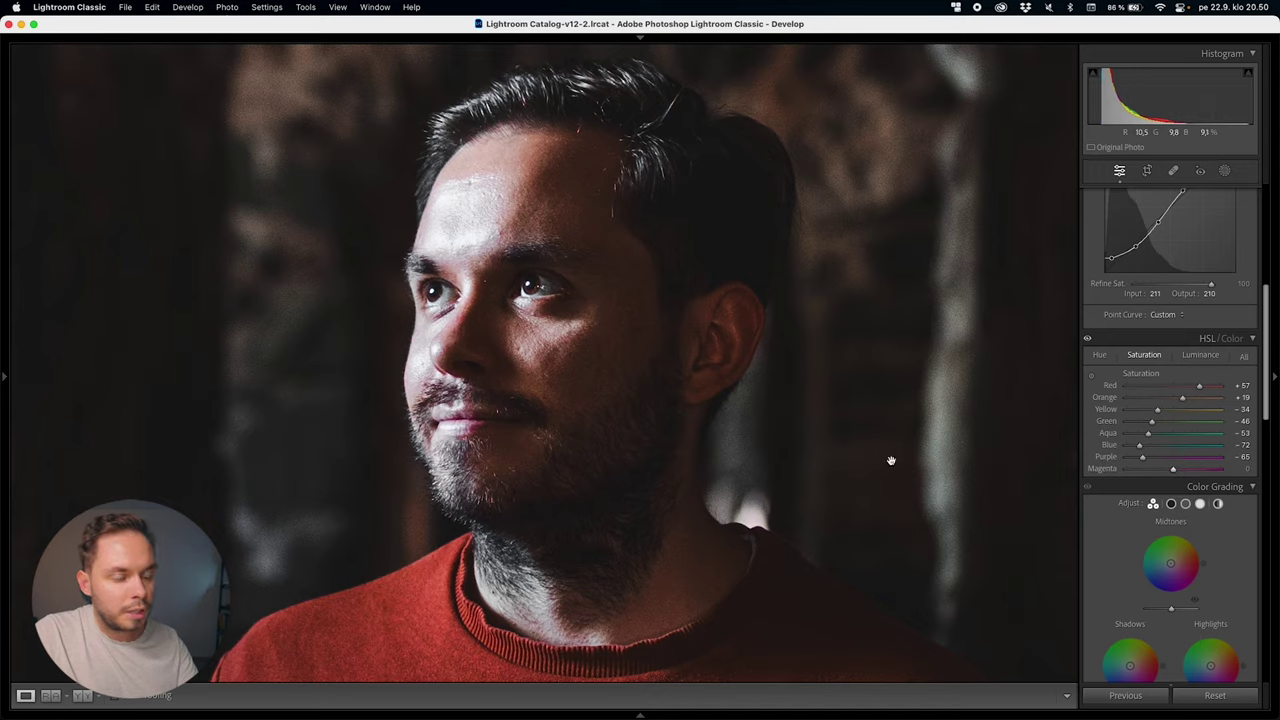
pyautogui.click(866, 443)
# Raise the red luminance to +52, comparing the face up close with the whole photo
pyautogui.click(1203, 355)
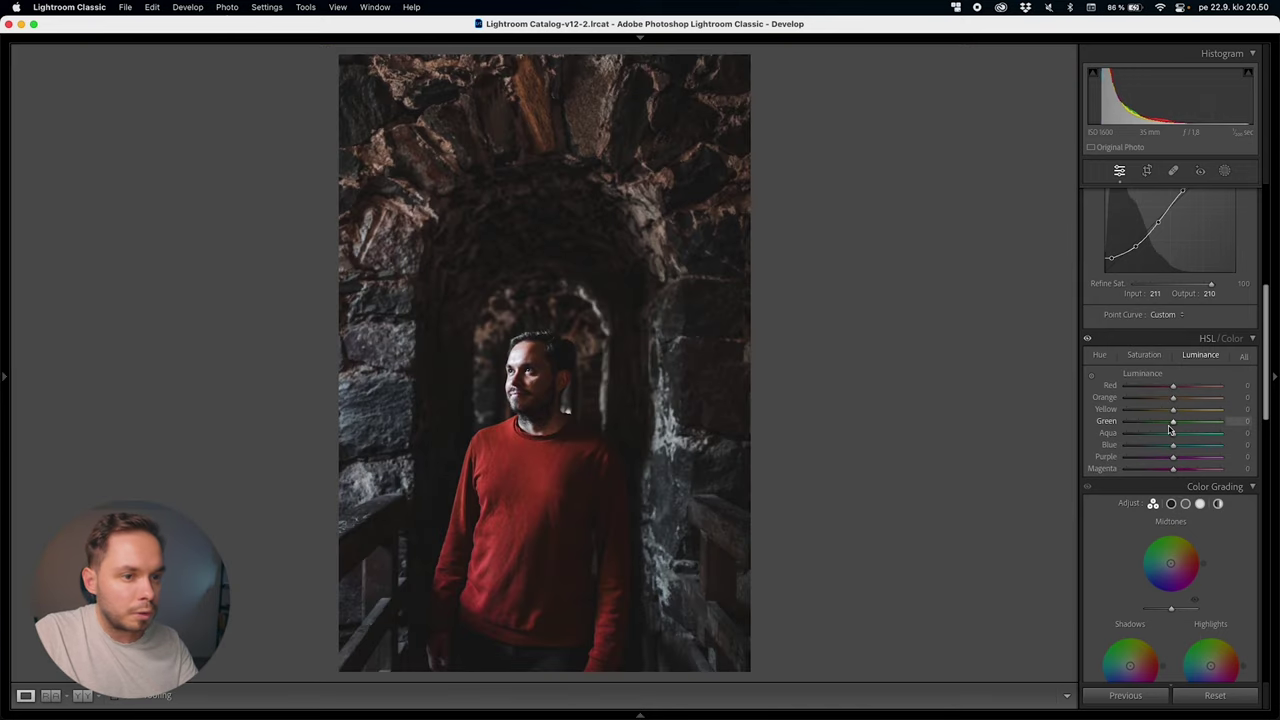
pyautogui.moveTo(1174, 386); pyautogui.dragTo(1184, 395)
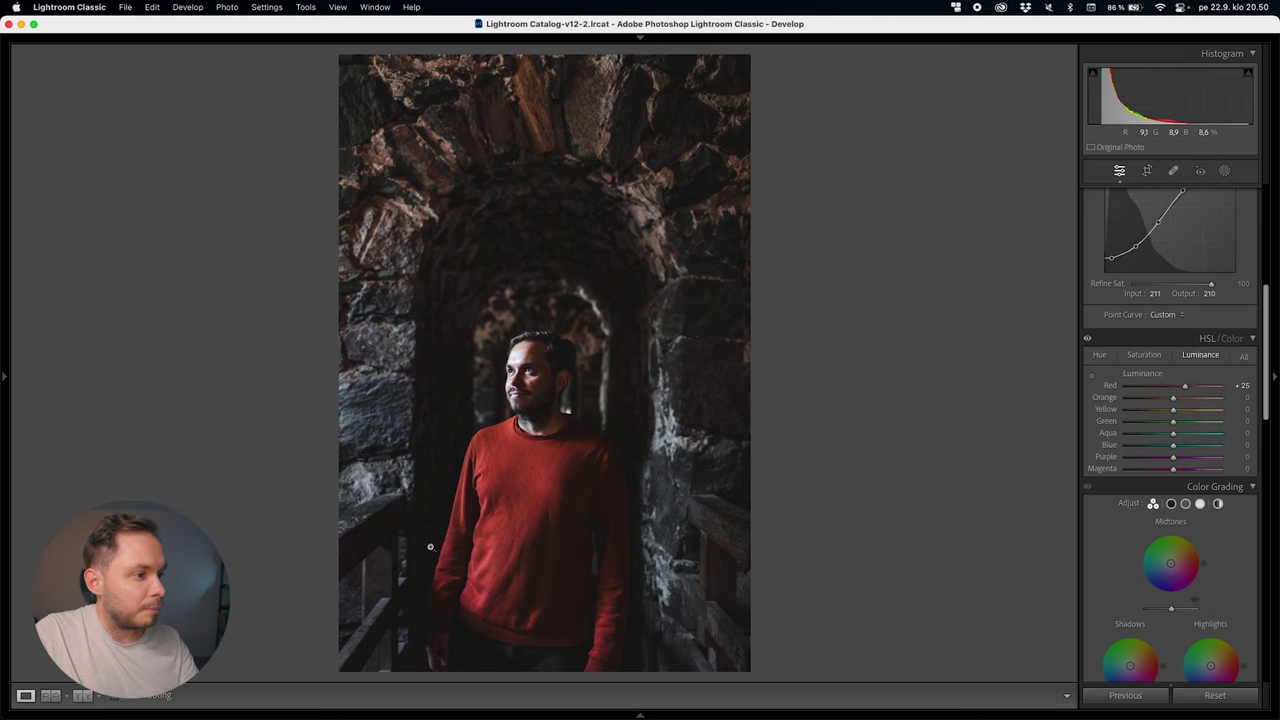
pyautogui.click(508, 364)
pyautogui.moveTo(626, 424); pyautogui.dragTo(526, 334)
pyautogui.moveTo(1189, 389)
pyautogui.mouseDown()
pyautogui.moveTo(1207, 388)
pyautogui.moveTo(1173, 388)
pyautogui.moveTo(1214, 393)
pyautogui.moveTo(1180, 391)
pyautogui.moveTo(1201, 397)
pyautogui.mouseUp()
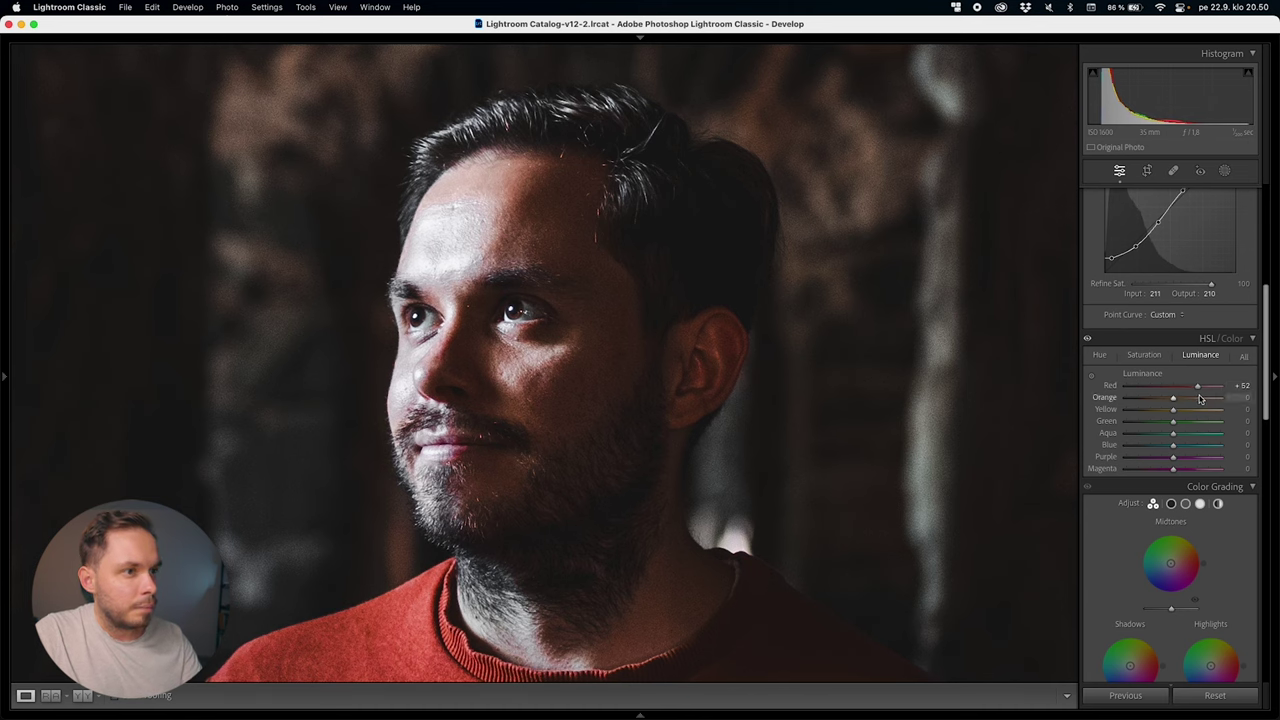
pyautogui.click(883, 360)
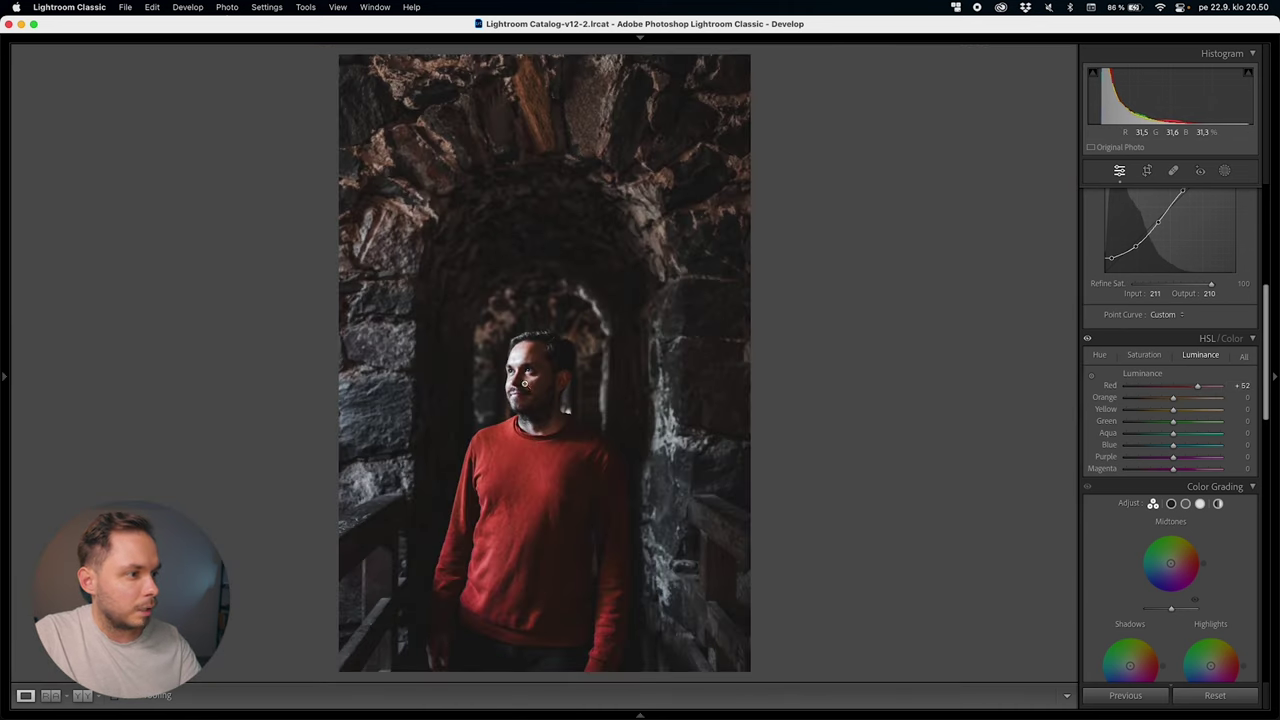
pyautogui.click(530, 409)
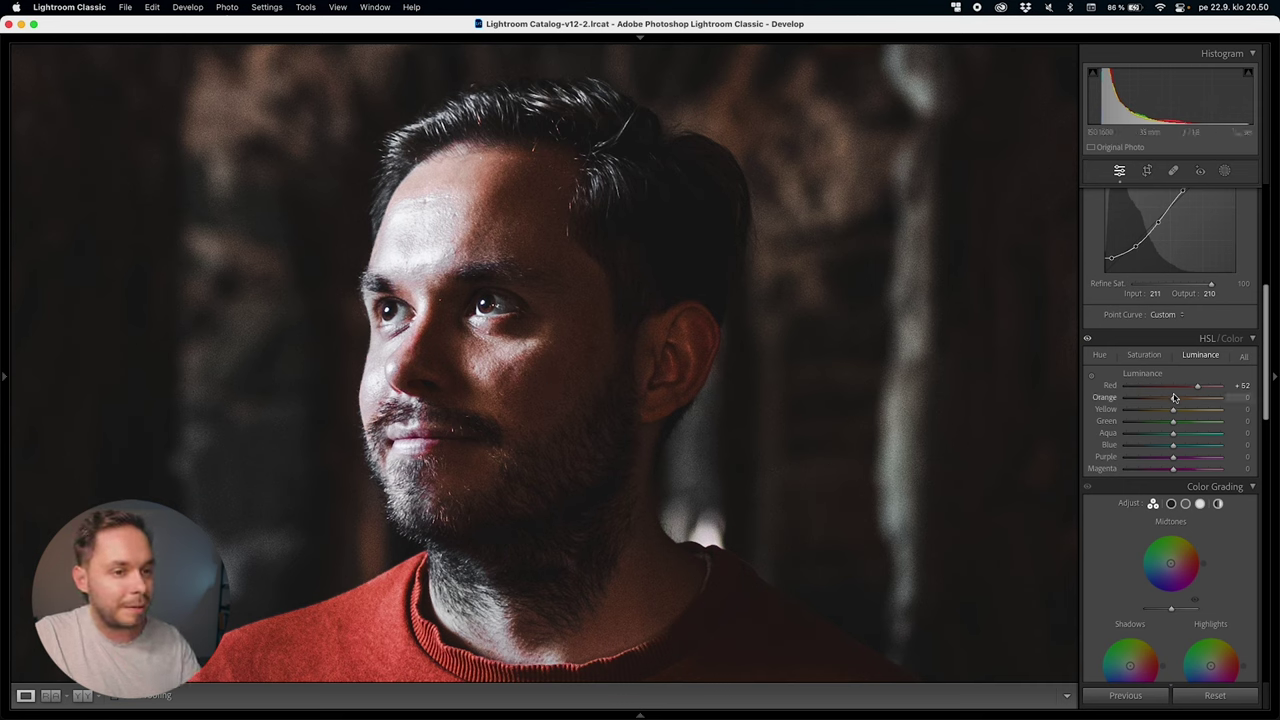
# Raise the luminance of orange to +29, yellow to +79 and green to +32, leaving blue at 0
pyautogui.moveTo(1181, 401); pyautogui.dragTo(1193, 406)
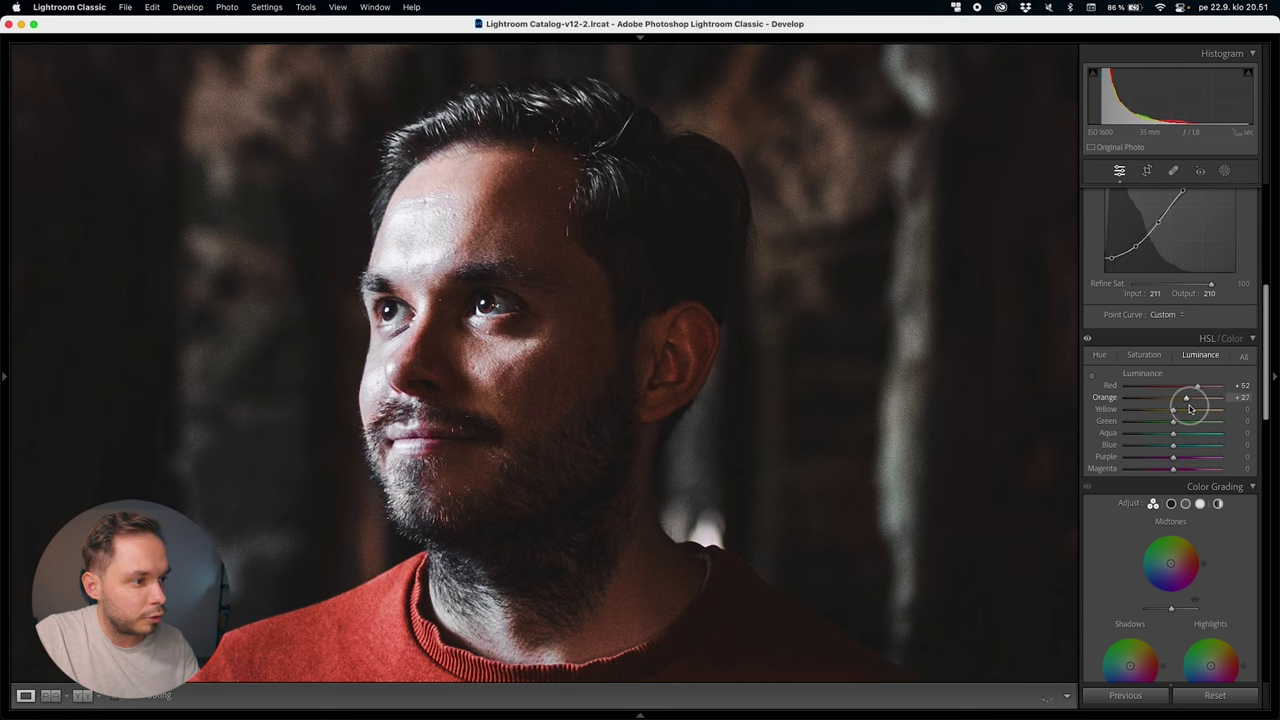
pyautogui.click(686, 368)
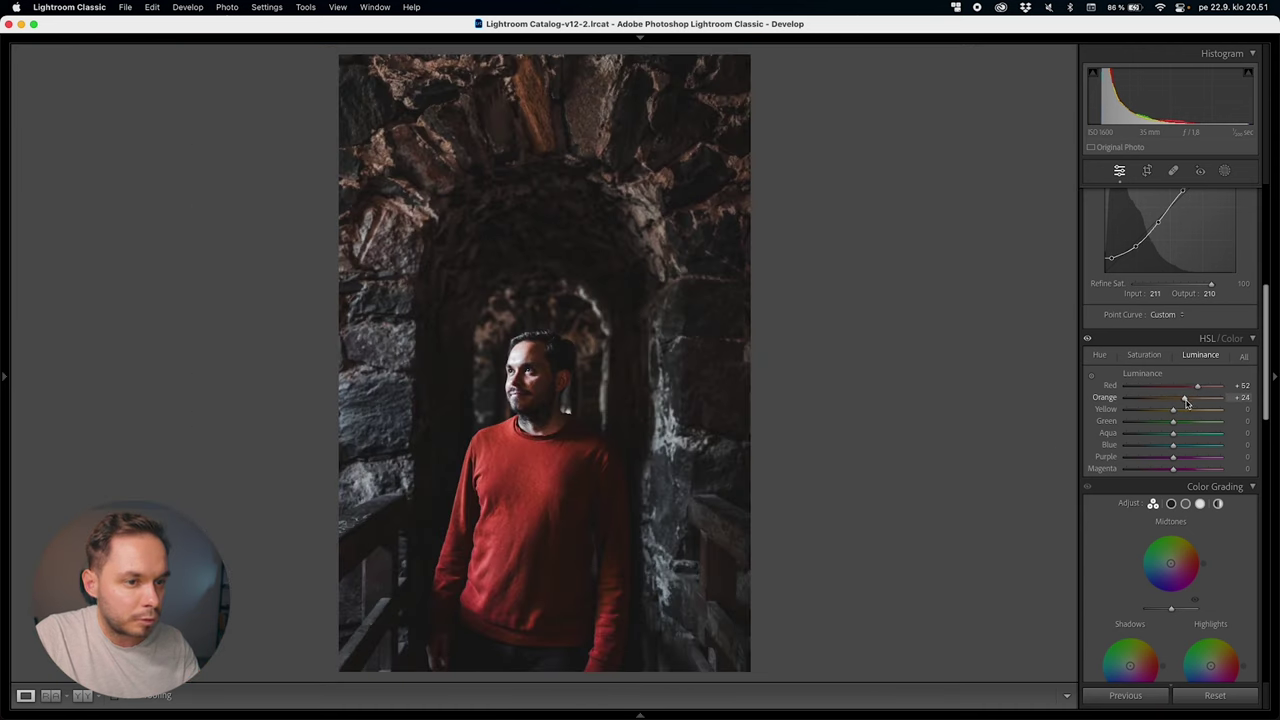
pyautogui.moveTo(1189, 404); pyautogui.dragTo(1173, 455)
pyautogui.click(363, 134)
pyautogui.click(966, 394)
pyautogui.doubleClick(1170, 447)
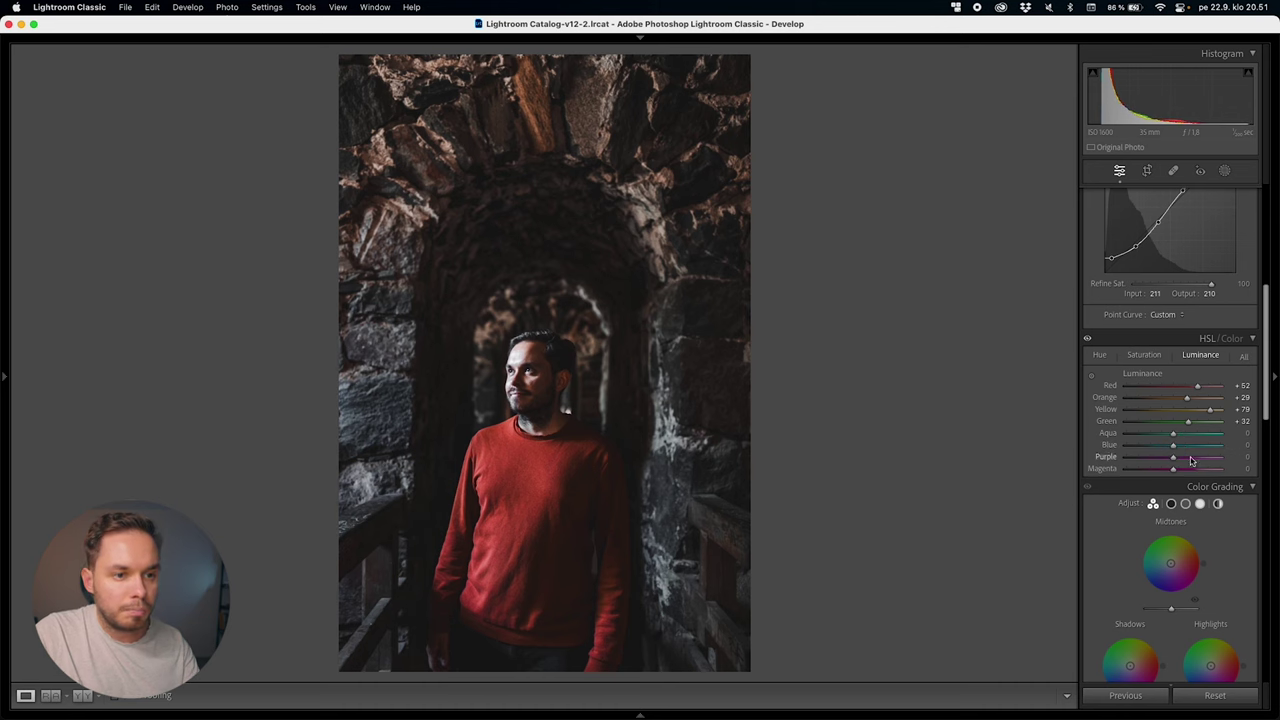
# With the face up close, test the magenta luminance at -100, reset it, and set it to +53
pyautogui.click(545, 384)
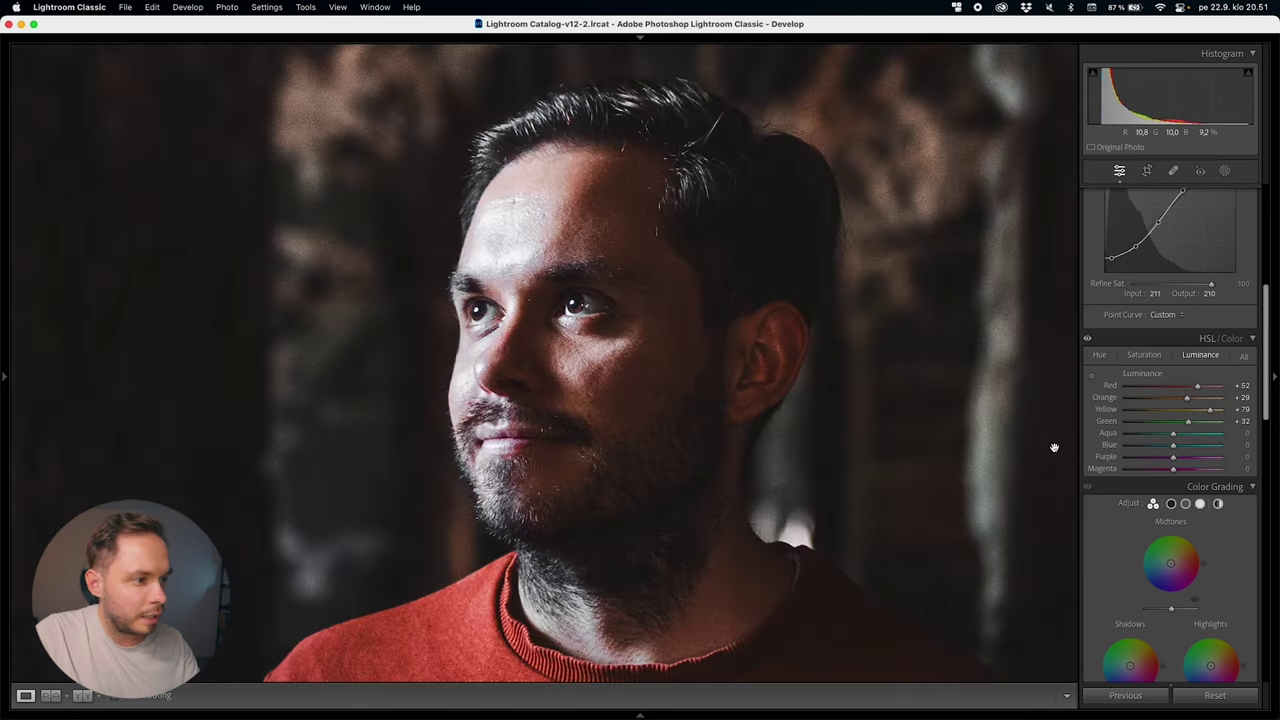
pyautogui.moveTo(1173, 469); pyautogui.dragTo(1099, 474)
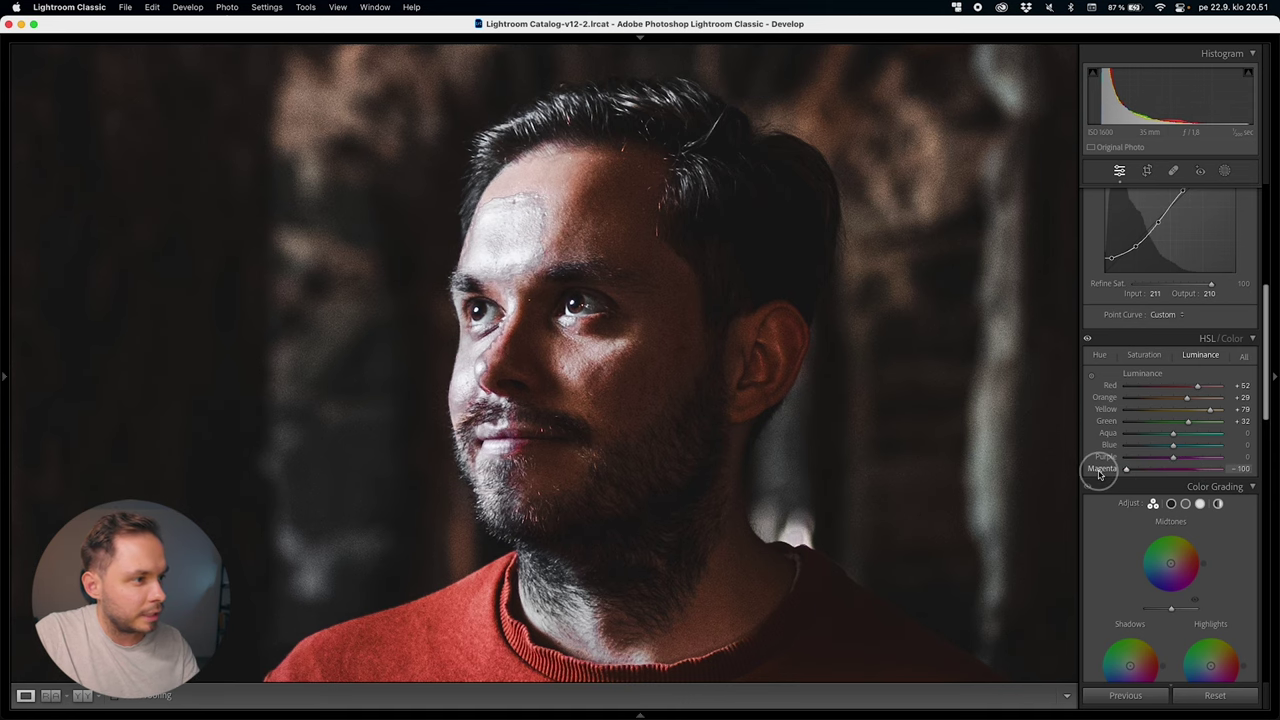
pyautogui.moveTo(506, 228); pyautogui.dragTo(530, 263)
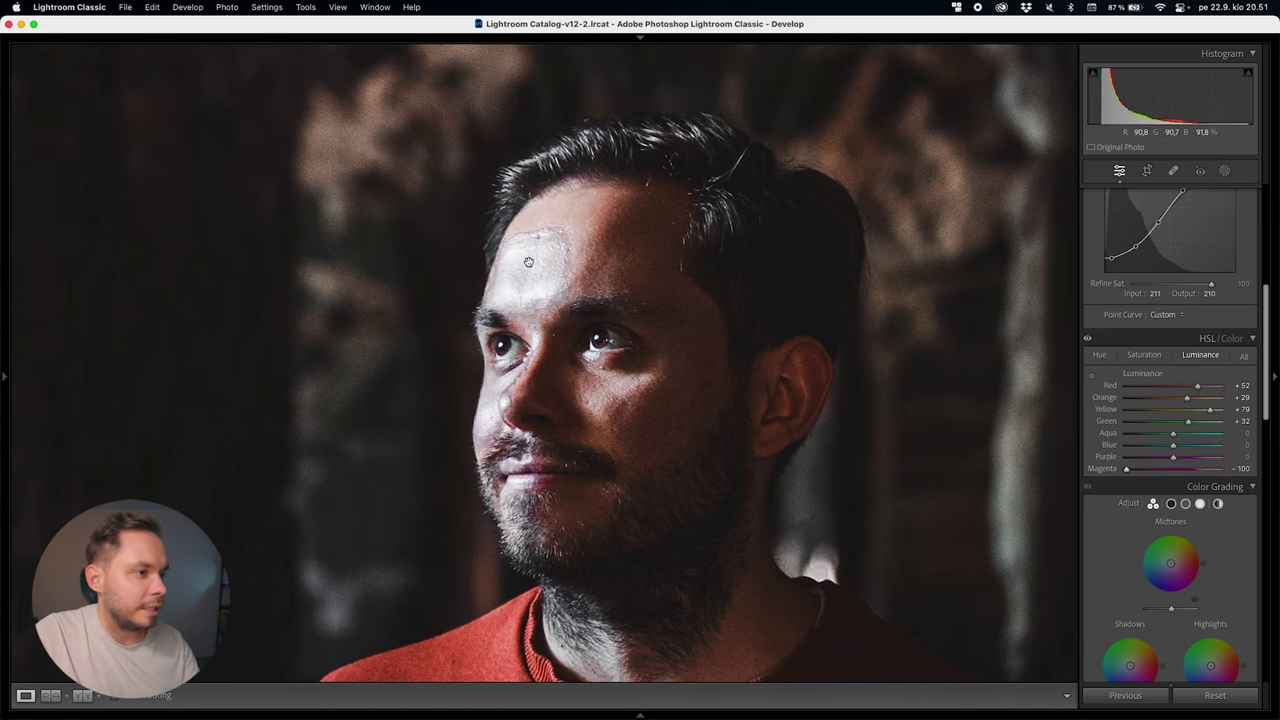
pyautogui.doubleClick(1127, 470)
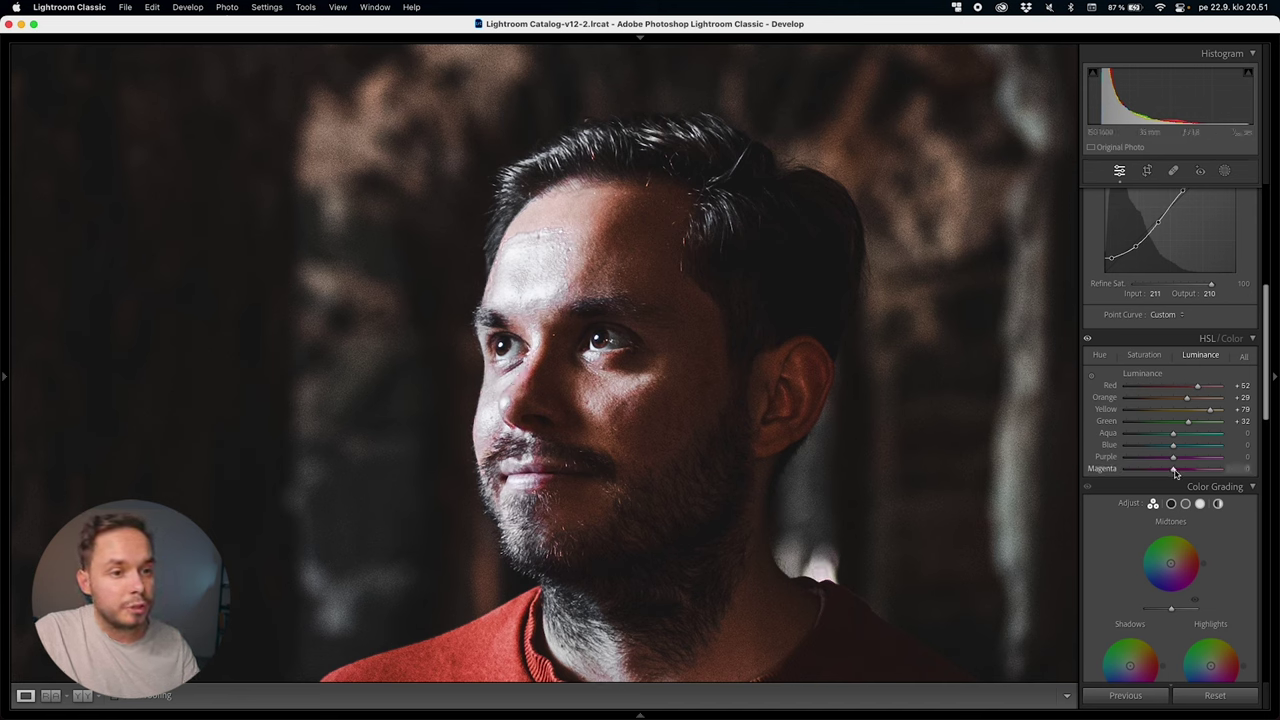
pyautogui.moveTo(1176, 474); pyautogui.dragTo(1200, 475)
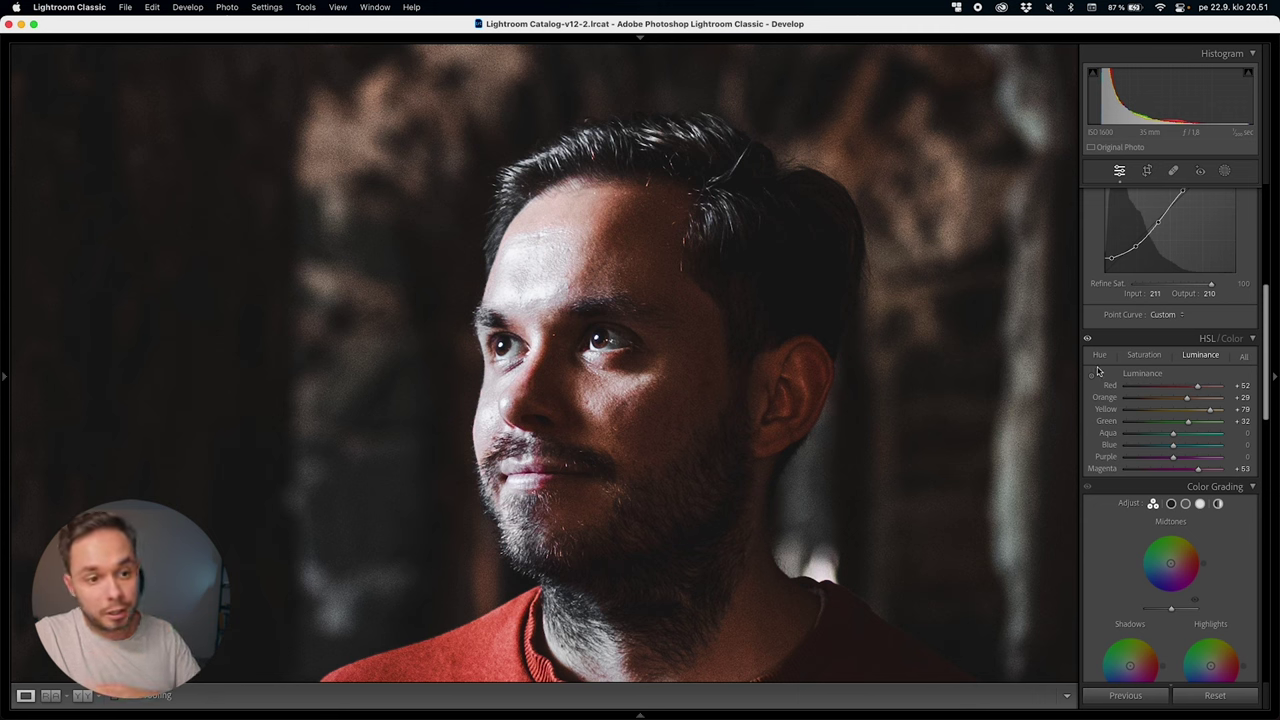
pyautogui.click(795, 402)
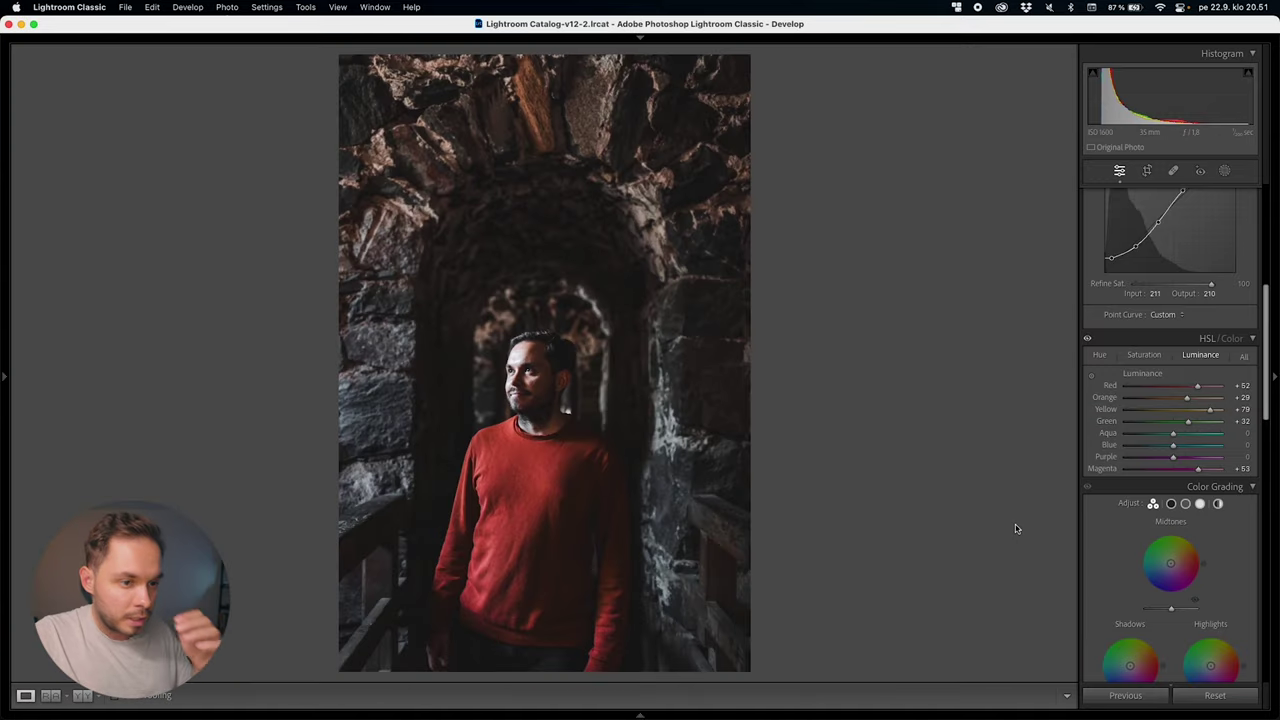
# Compare the whole photo with and without the HSL adjustments by repeatedly switching them off and on
pyautogui.scroll(-3, 1170, 420)
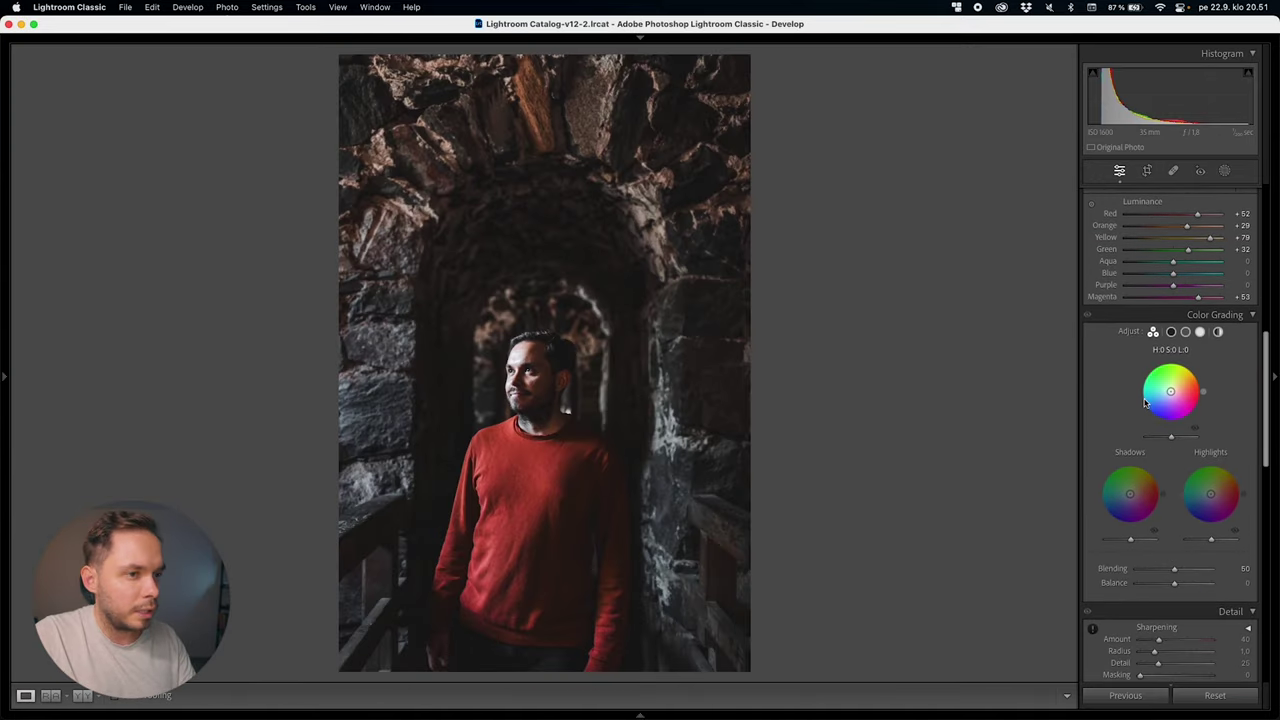
pyautogui.scroll(3, 1147, 402)
pyautogui.click(1088, 274)
pyautogui.click(1088, 274)
pyautogui.click(1088, 274)
pyautogui.click(1088, 274)
pyautogui.click(1088, 274)
pyautogui.click(1088, 274)
pyautogui.doubleClick(1088, 274)
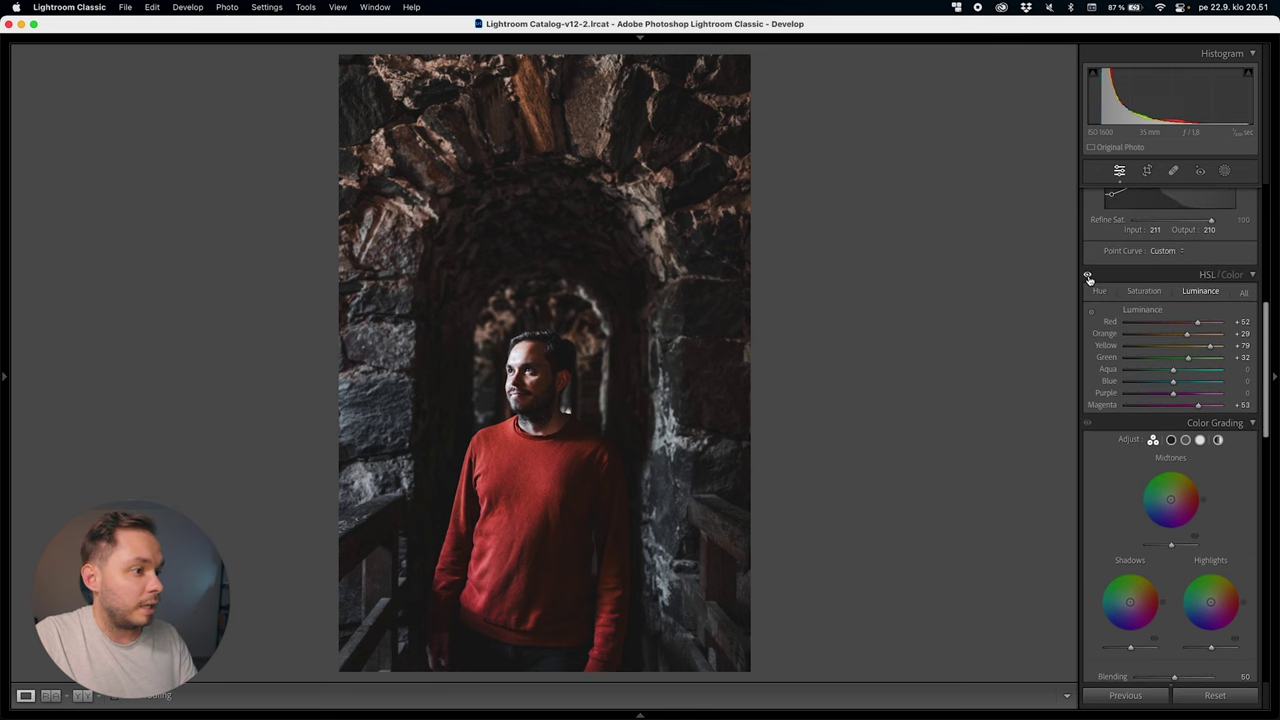
pyautogui.click(1088, 274)
pyautogui.click(1088, 274)
pyautogui.click(1088, 274)
pyautogui.click(1088, 274)
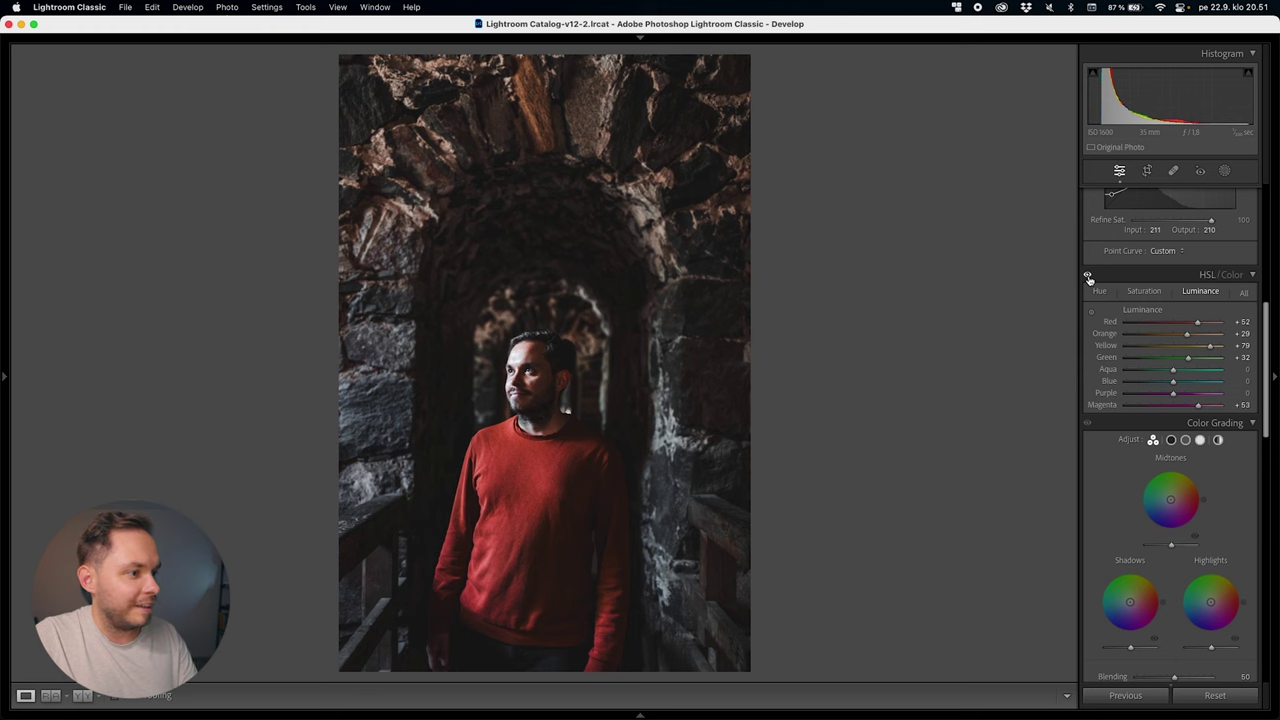
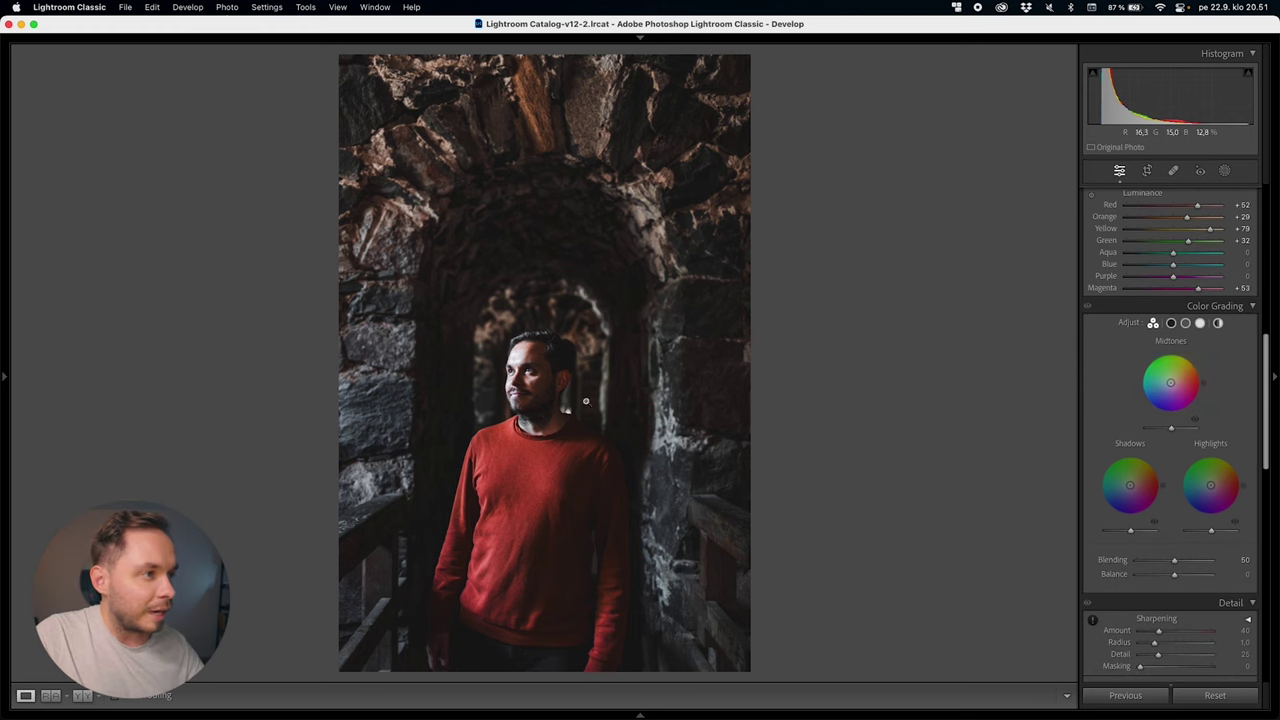
# With the face up close, tint the highlights warm orange in Color Grading with hue 32 and saturation 30
pyautogui.click(574, 363)
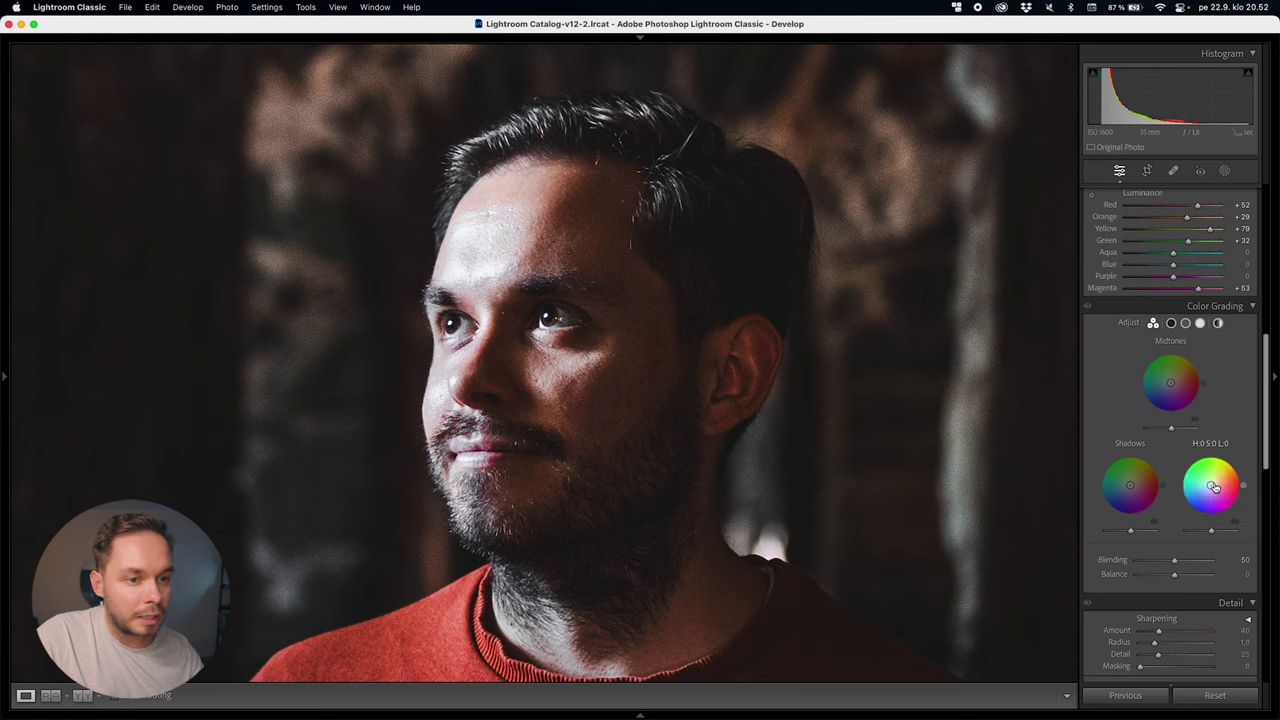
pyautogui.moveTo(1210, 485); pyautogui.dragTo(1218, 483)
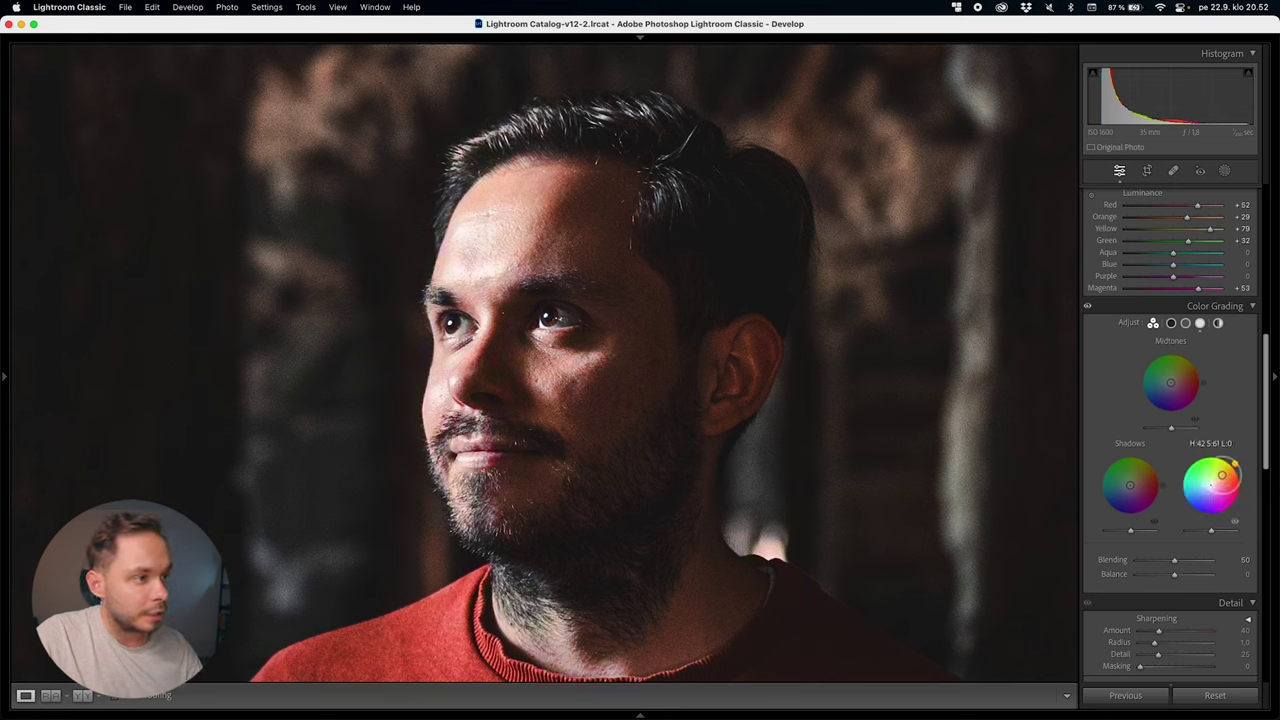
pyautogui.moveTo(1235, 464); pyautogui.dragTo(1218, 481)
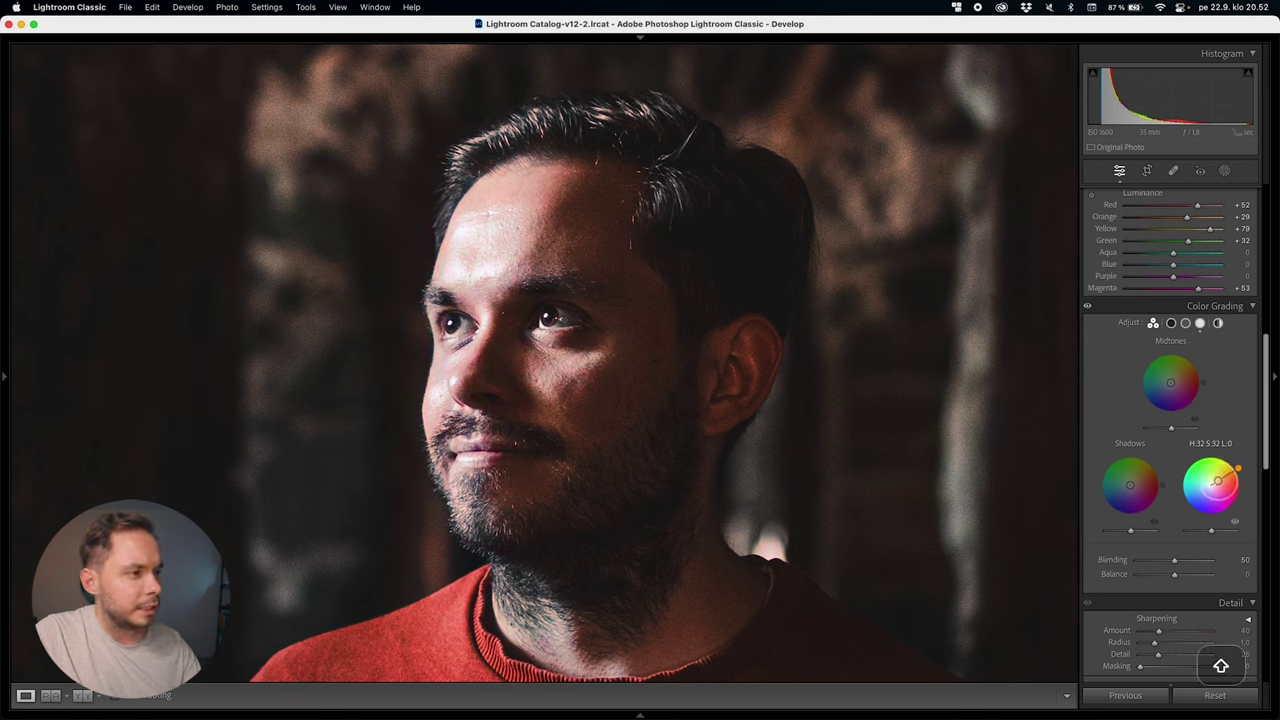
pyautogui.moveTo(1218, 481); pyautogui.dragTo(1218, 481)
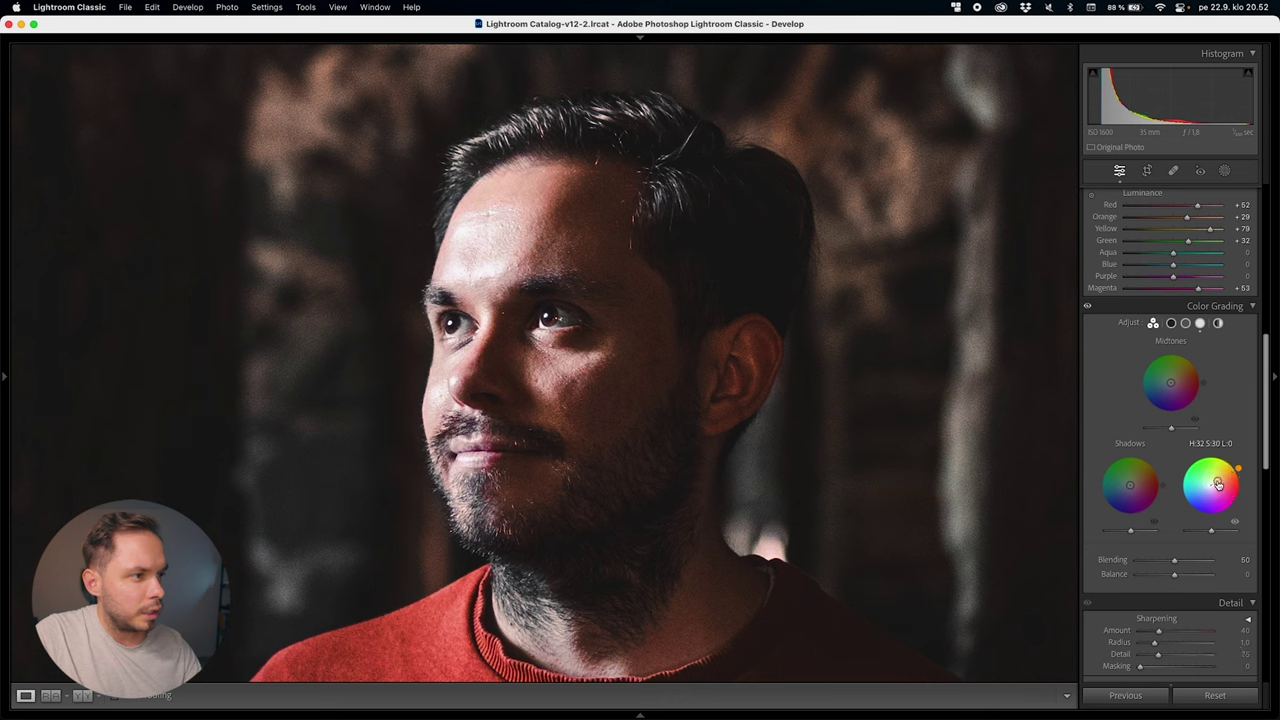
# Compare the face with and without the Color Grading by repeatedly switching it off and on
pyautogui.click(1087, 306)
pyautogui.click(1087, 309)
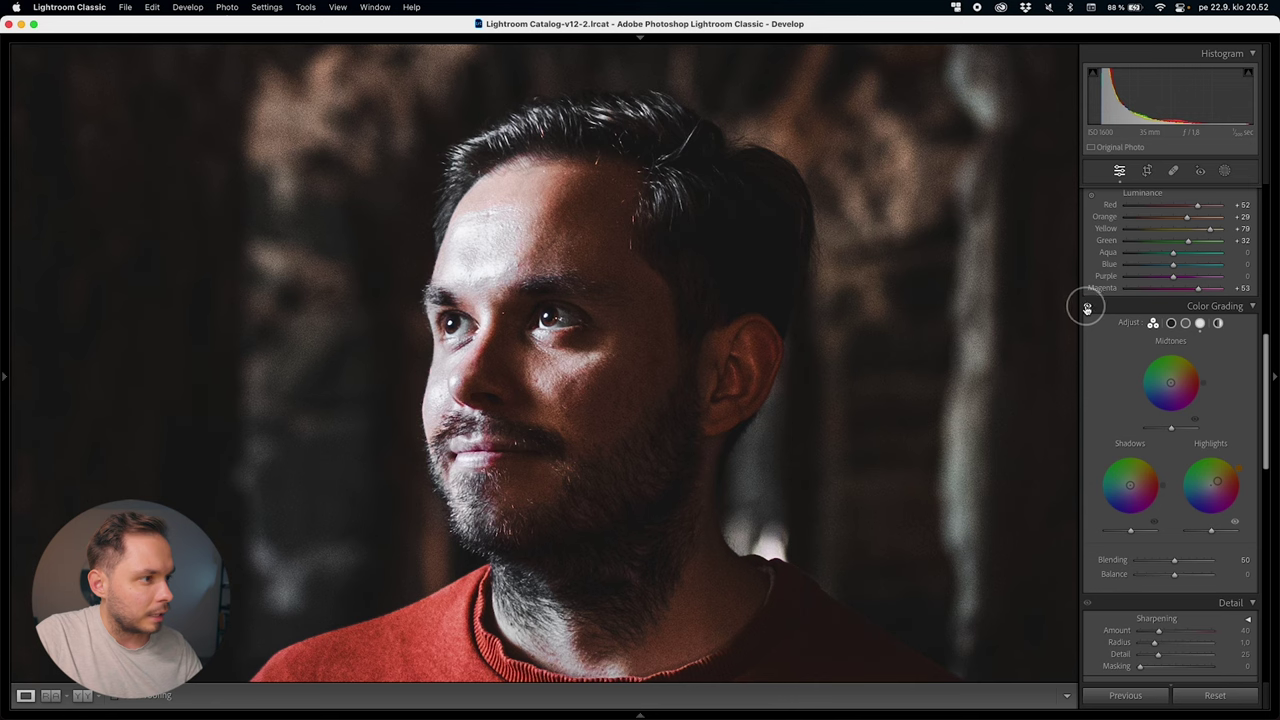
pyautogui.click(1087, 309)
pyautogui.click(1087, 309)
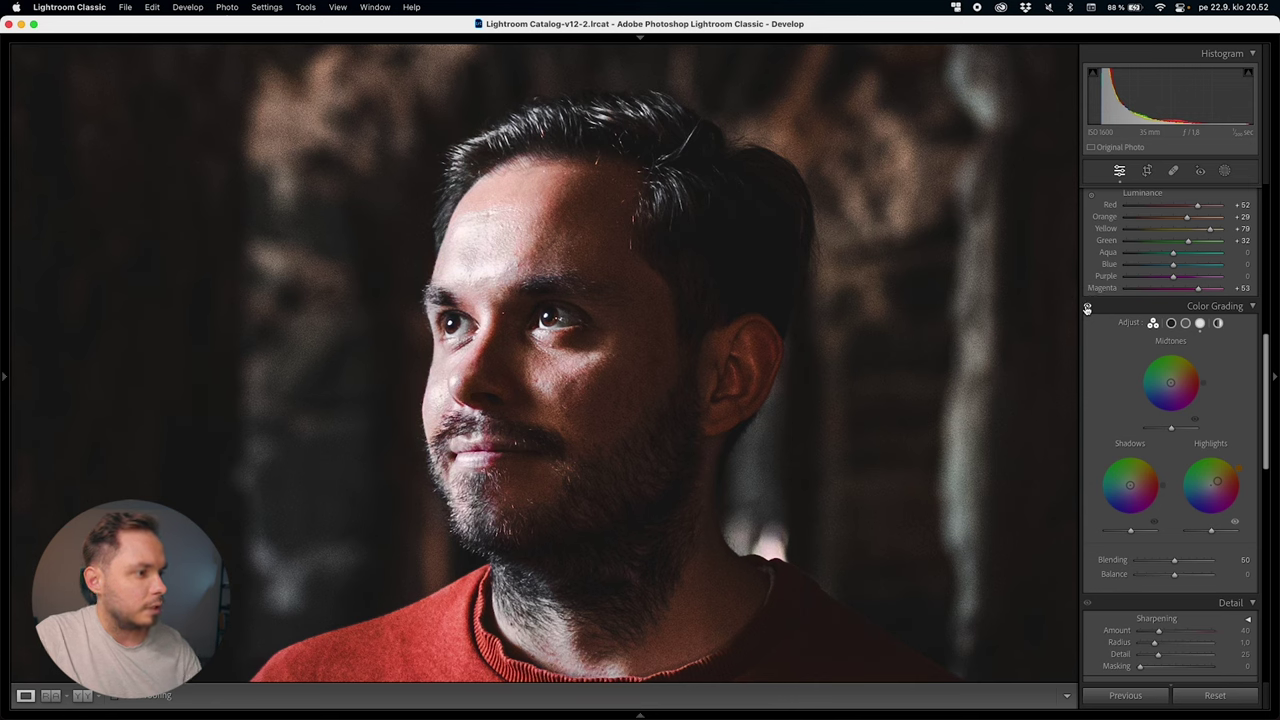
pyautogui.click(1087, 309)
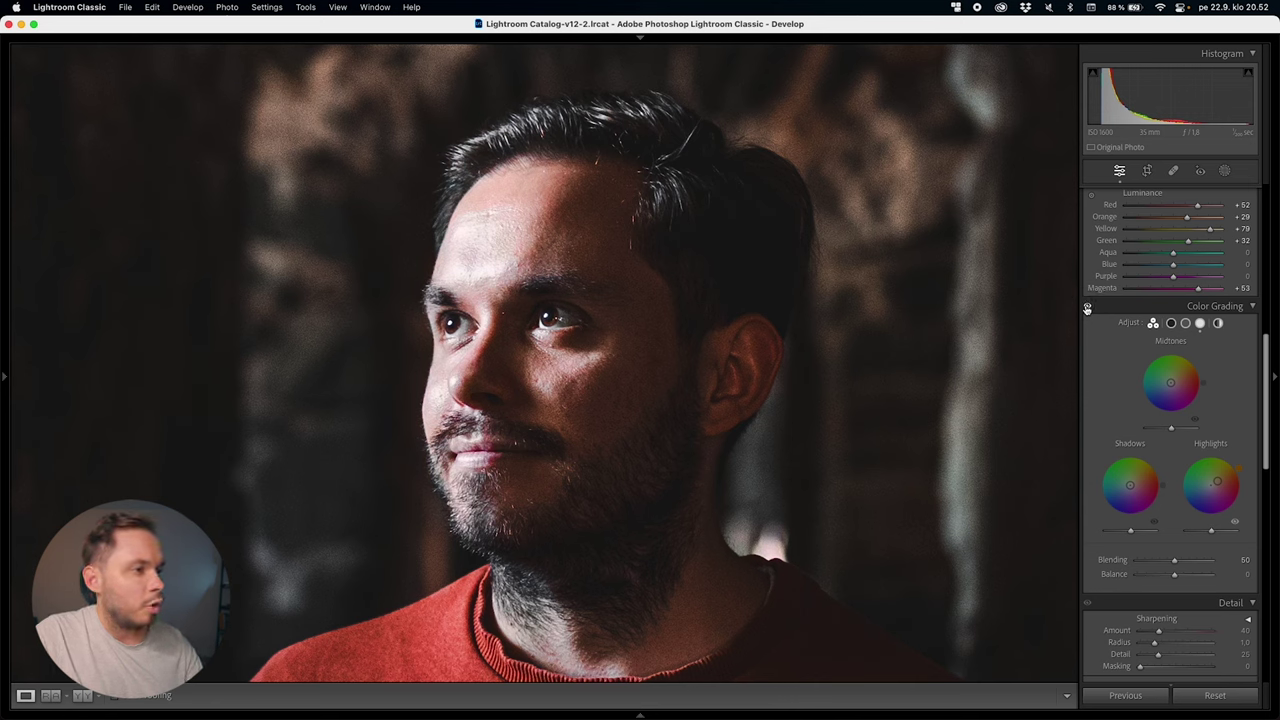
pyautogui.click(1087, 309)
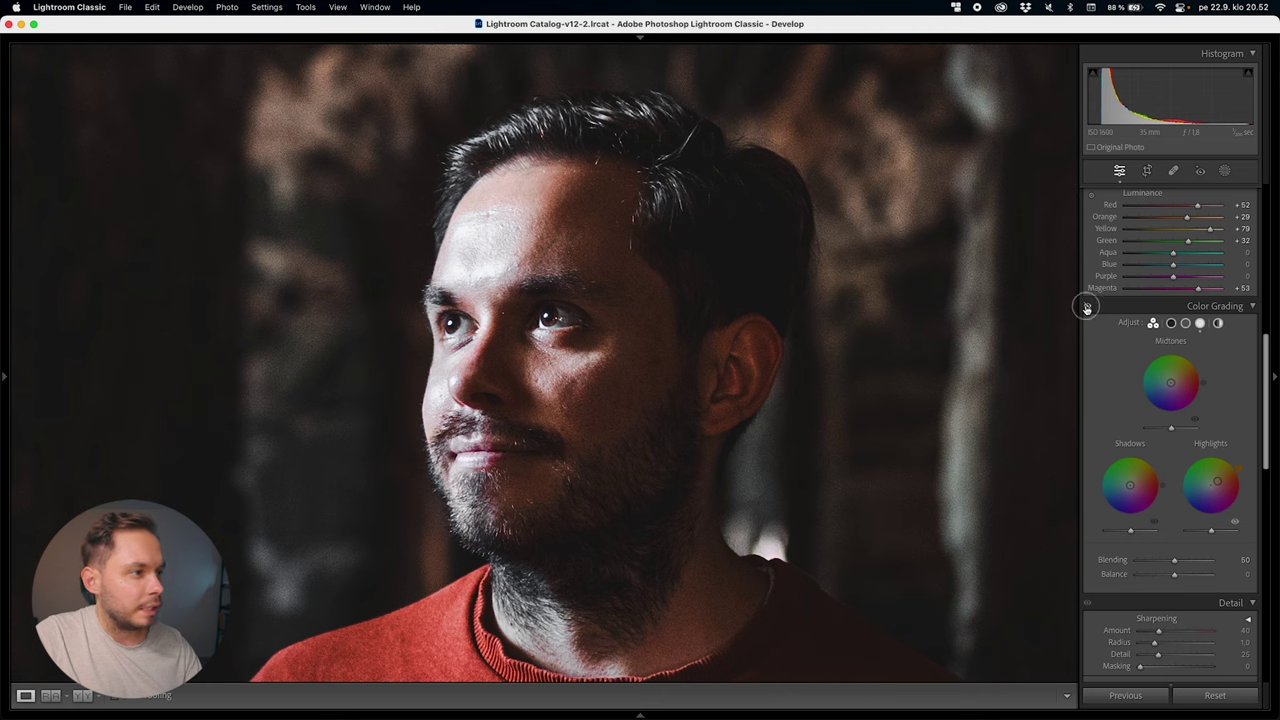
pyautogui.click(1087, 308)
pyautogui.click(1087, 308)
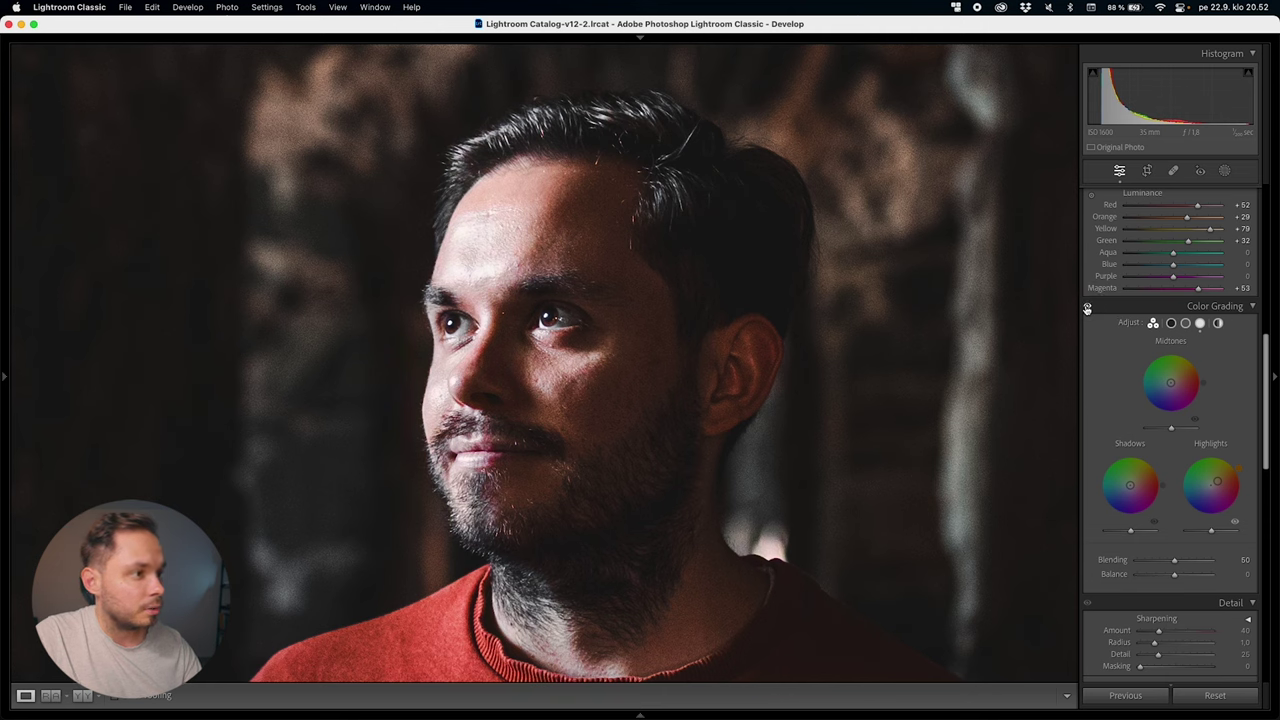
# Try a warm midtone tint at hue 37 and saturation 12 and a warm shadow tint, and clear both
pyautogui.moveTo(1152, 385)
pyautogui.mouseDown()
pyautogui.moveTo(1185, 380)
pyautogui.moveTo(1198, 362)
pyautogui.moveTo(1174, 380)
pyautogui.mouseUp()
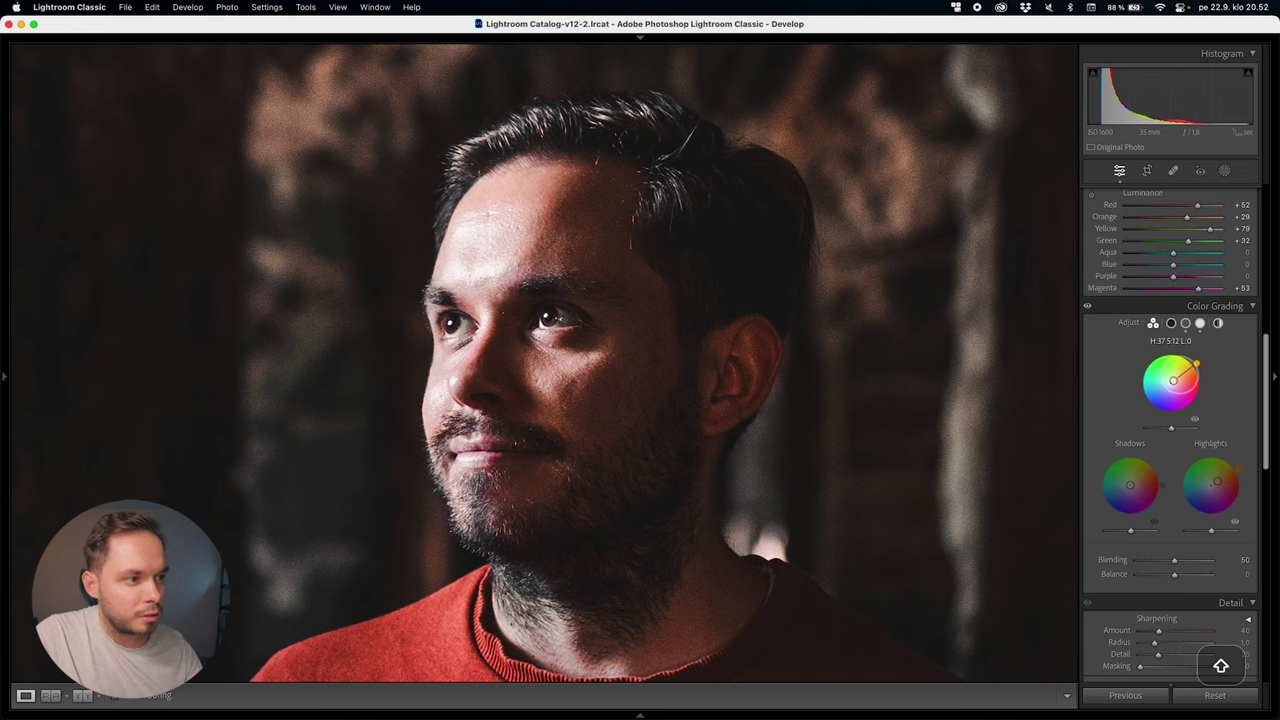
pyautogui.click(836, 337)
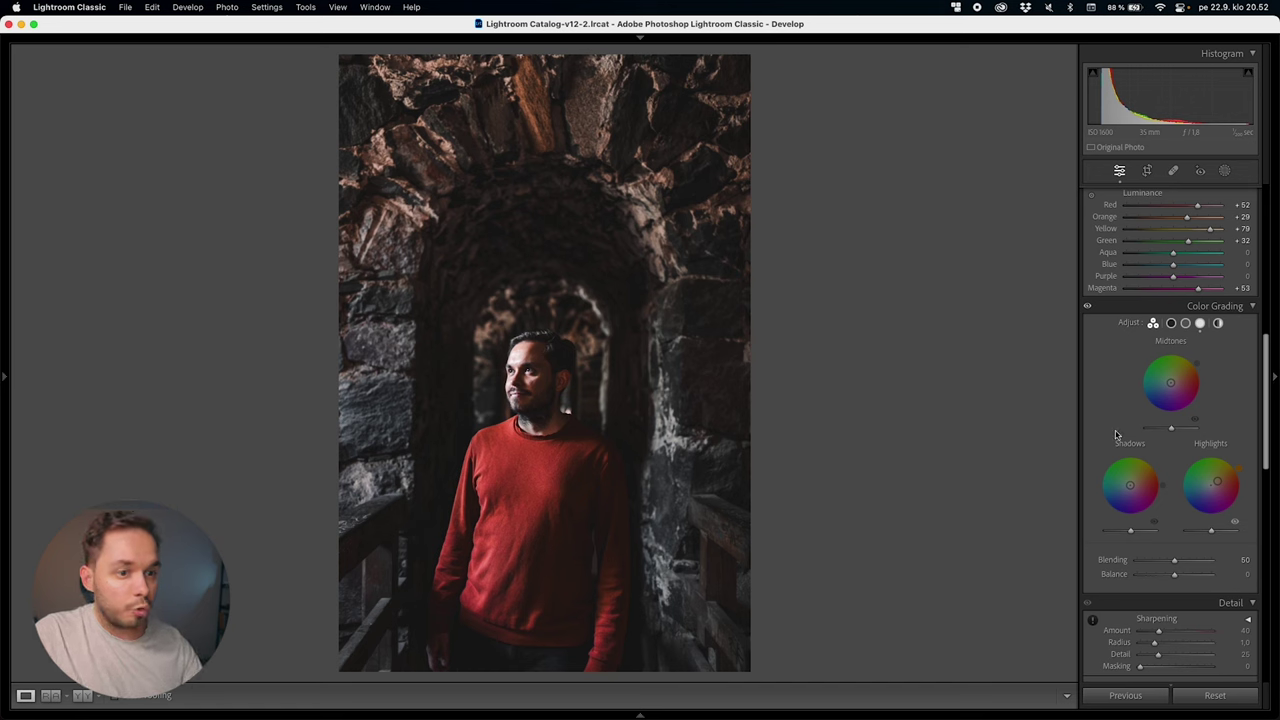
pyautogui.moveTo(1130, 485); pyautogui.dragTo(1141, 480)
pyautogui.doubleClick(1141, 480)
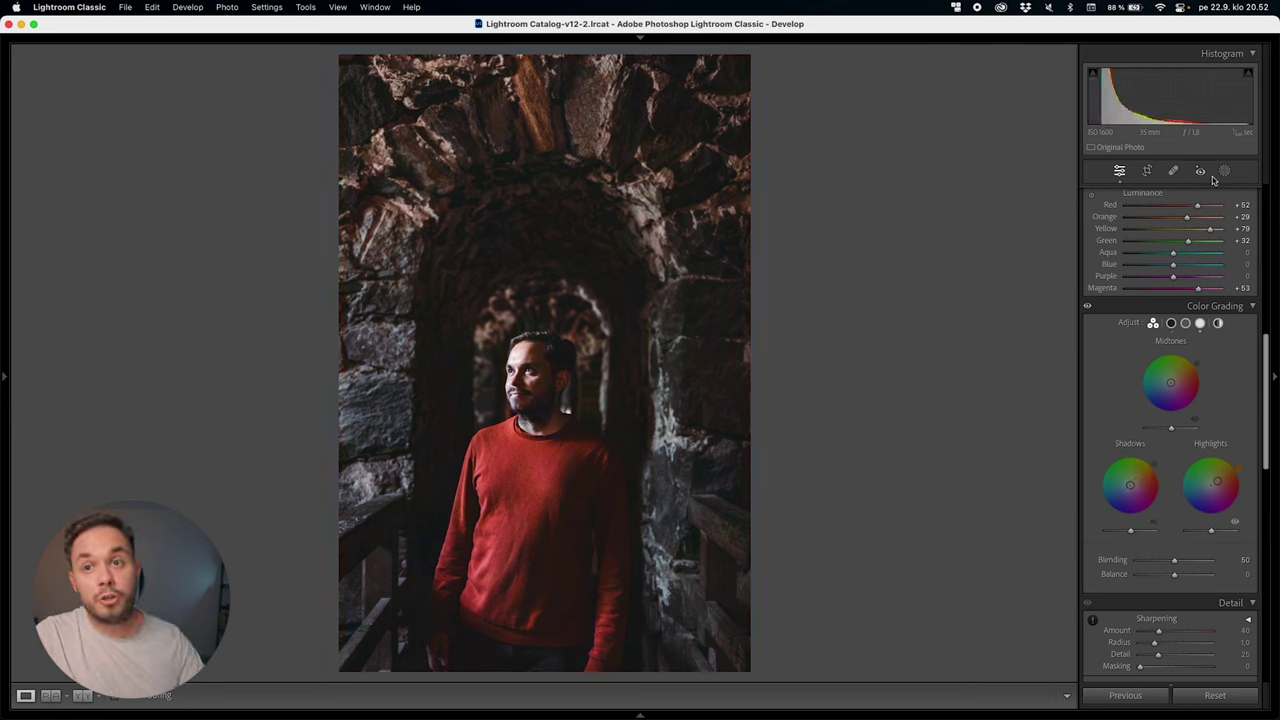
# Set the sharpening amount to 84 and its masking to 71, checking the face up close and the whole photo
pyautogui.scroll(-3, 1190, 485)
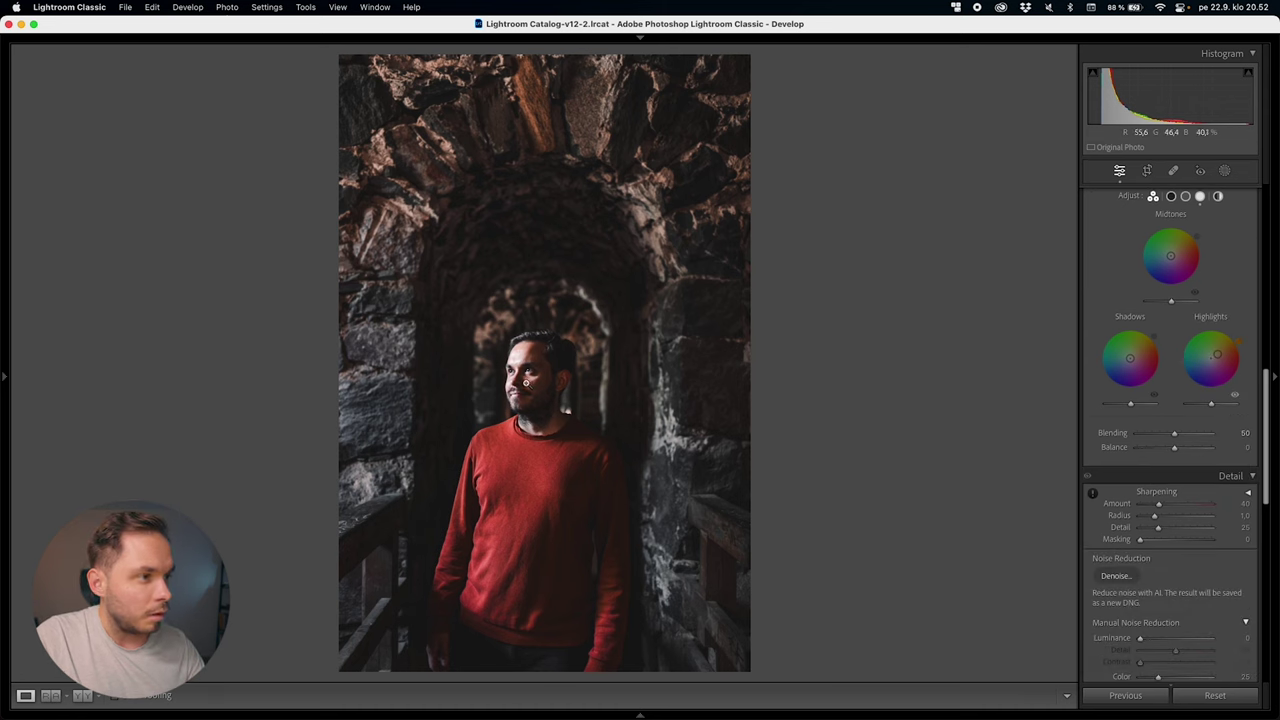
pyautogui.scroll(-4, 1165, 524)
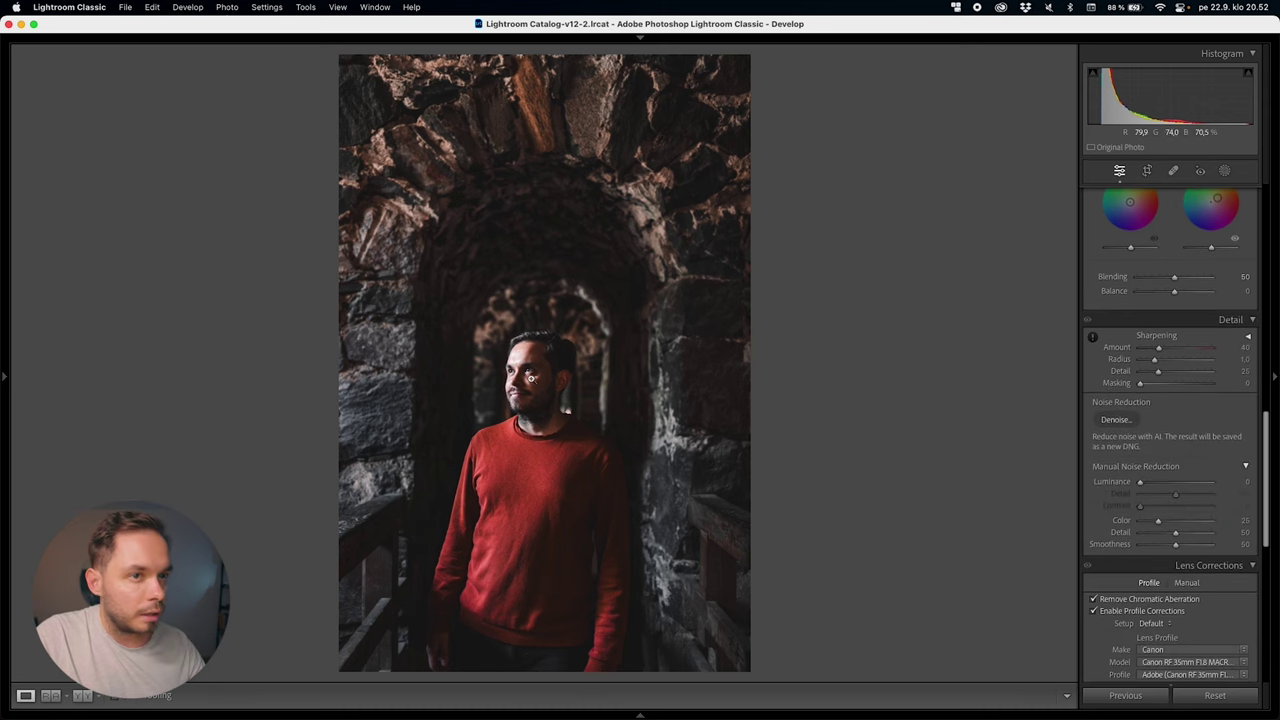
pyautogui.click(532, 379)
pyautogui.moveTo(534, 380); pyautogui.dragTo(1009, 438)
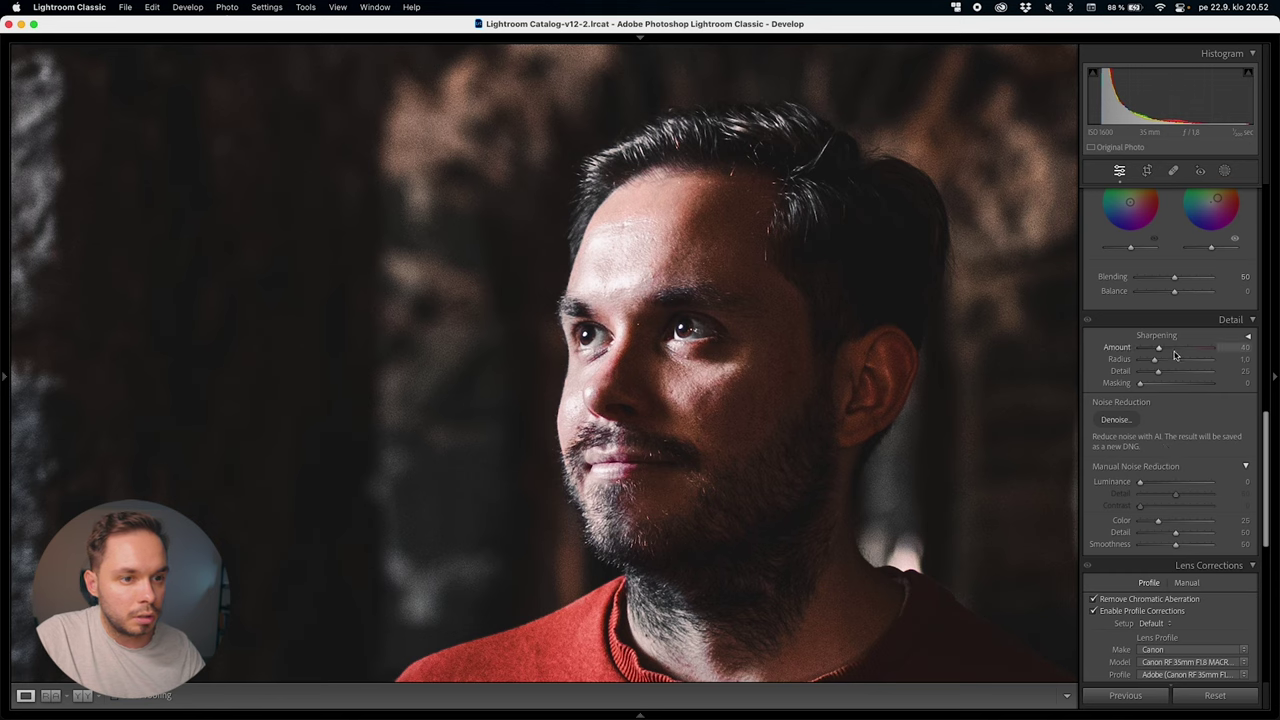
pyautogui.moveTo(1160, 348); pyautogui.dragTo(1192, 390)
pyautogui.click(666, 363)
pyautogui.press('alt')
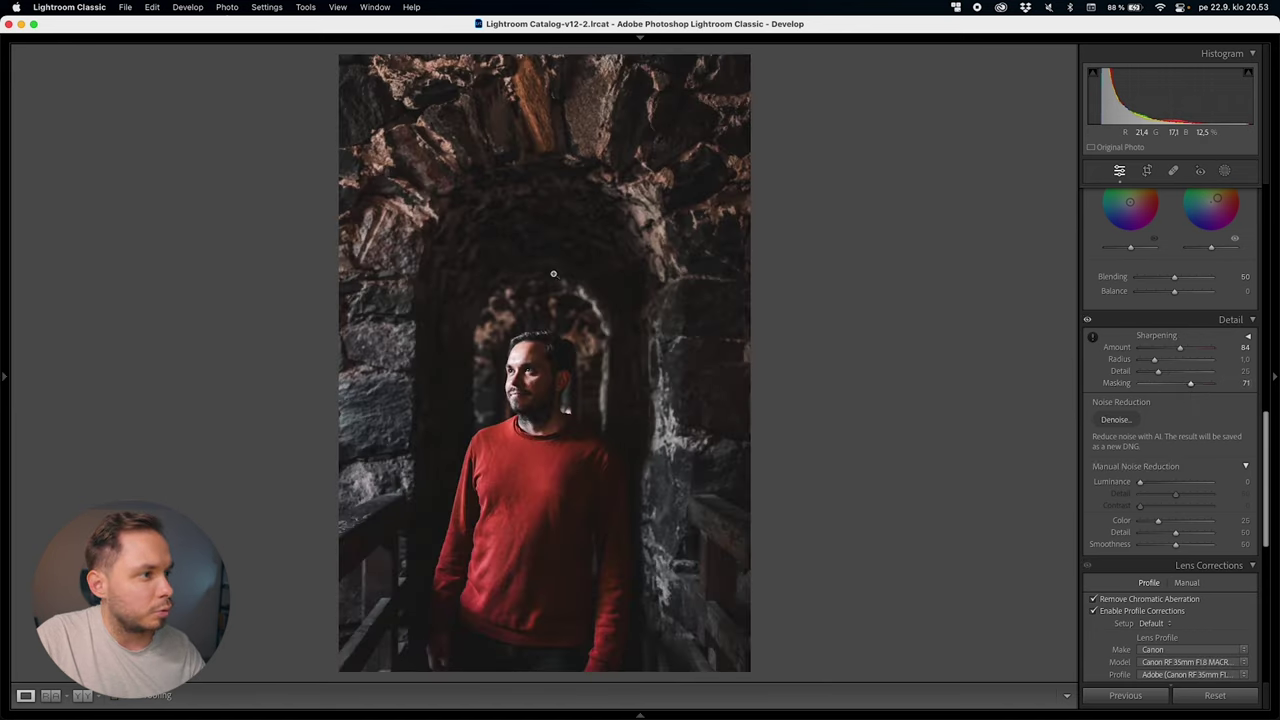
# With the face up close, set the sharpening radius to 1.6 and reset the sharpening detail to its default
pyautogui.click(516, 378)
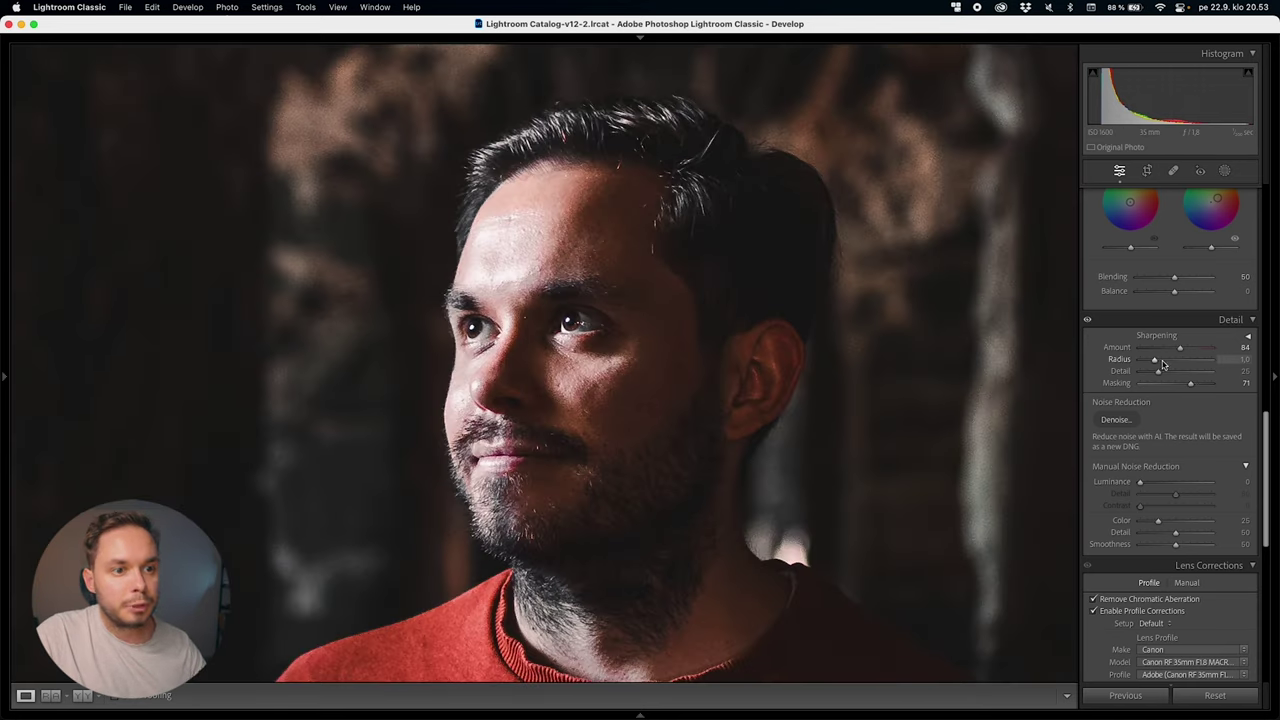
pyautogui.moveTo(1156, 362)
pyautogui.mouseDown()
pyautogui.moveTo(1177, 366)
pyautogui.moveTo(1155, 372)
pyautogui.mouseUp()
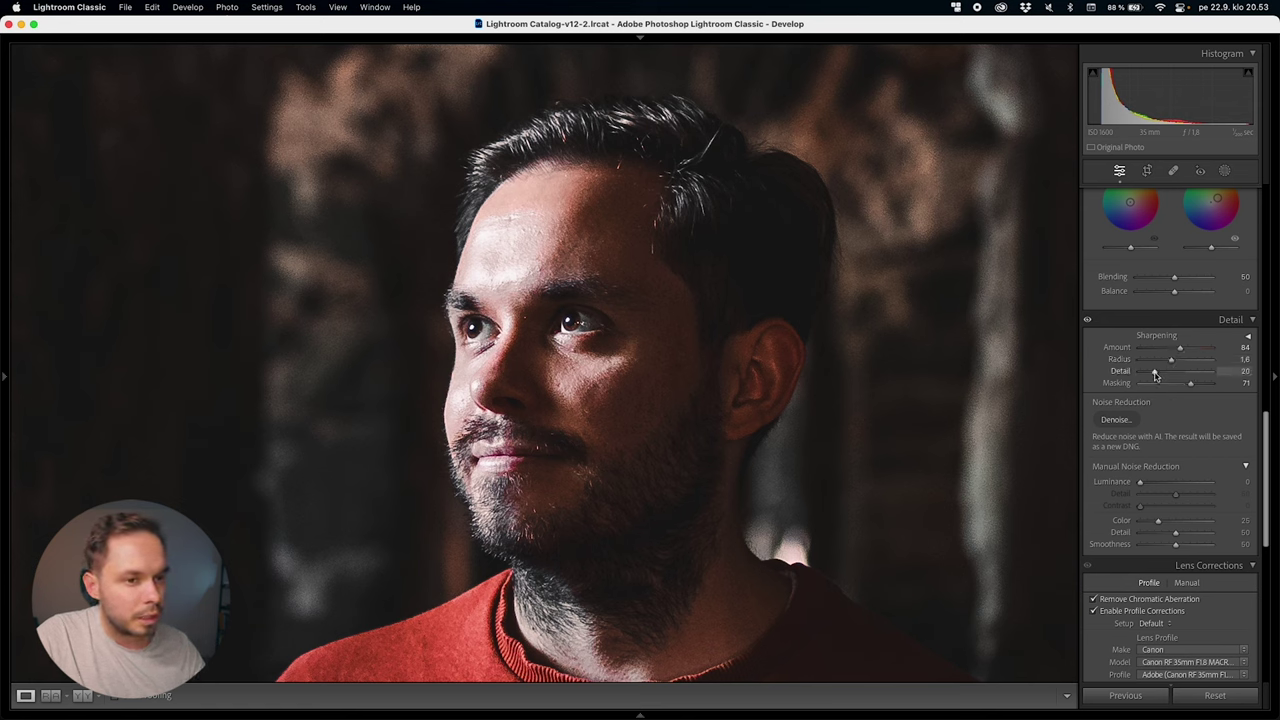
pyautogui.doubleClick(1155, 372)
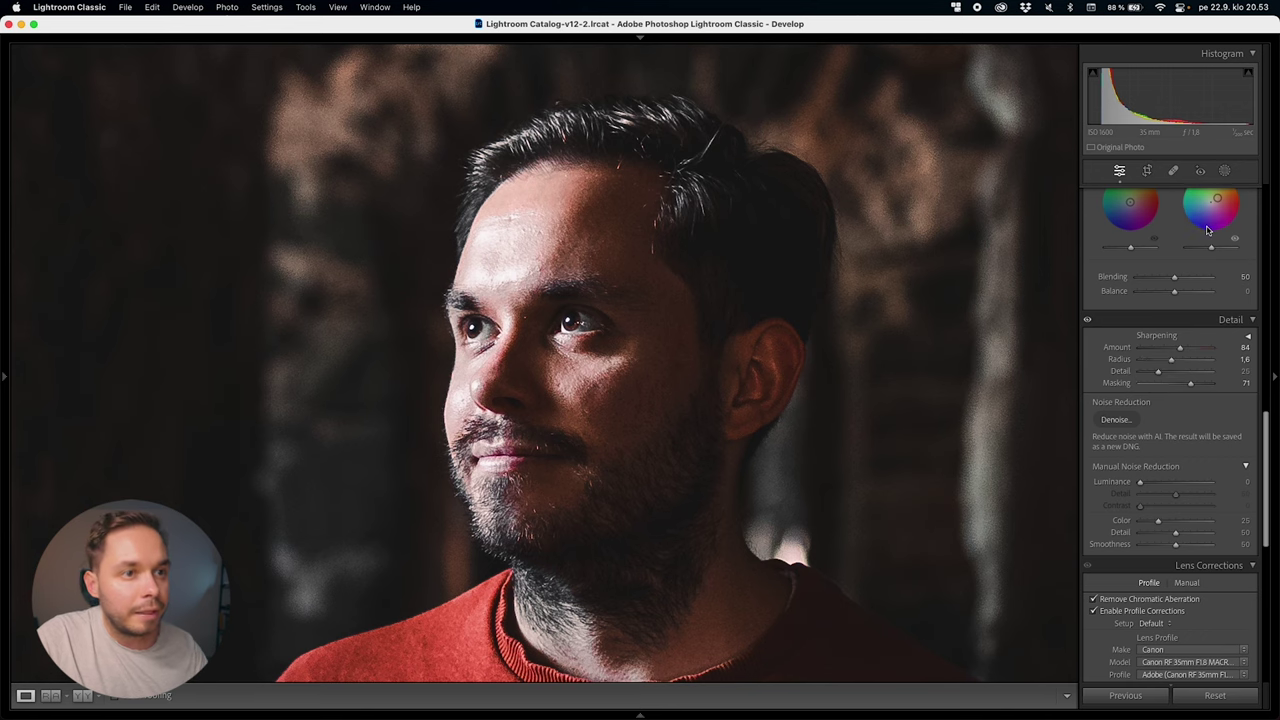
# Set the manual luminance noise reduction to 35 with the face in close view
pyautogui.scroll(-2, 1164, 530)
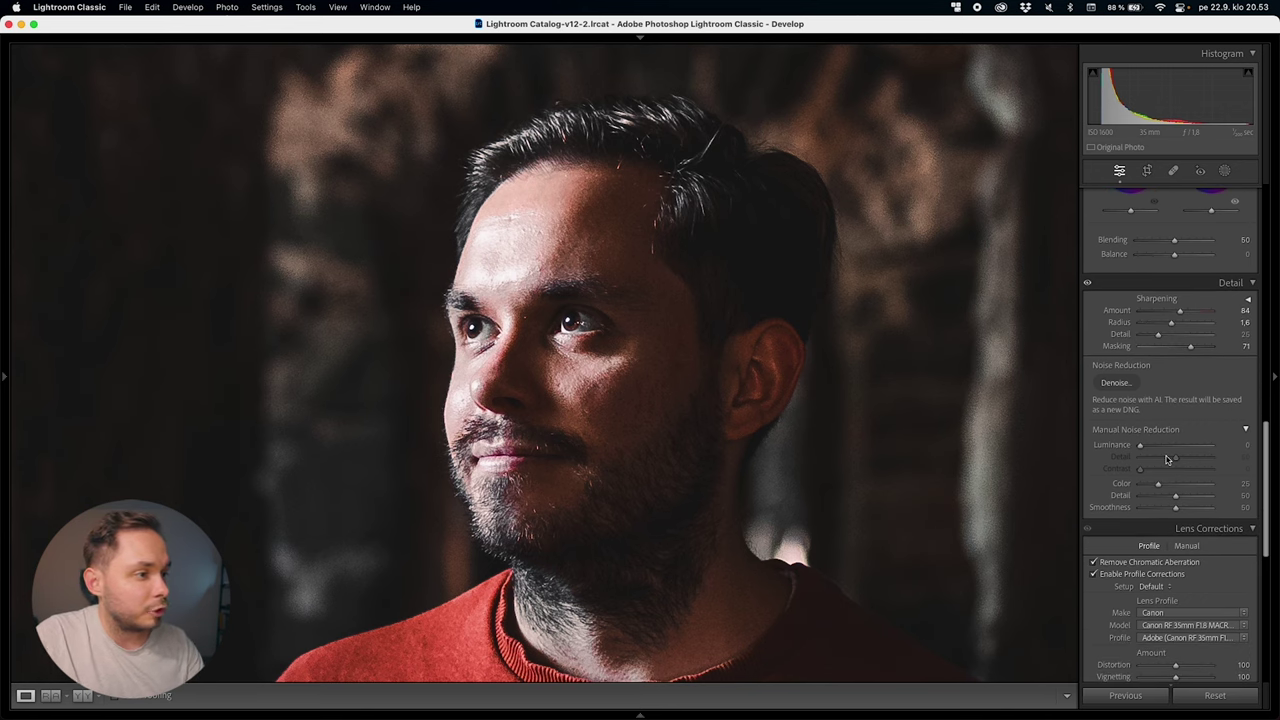
pyautogui.moveTo(623, 294); pyautogui.dragTo(614, 277)
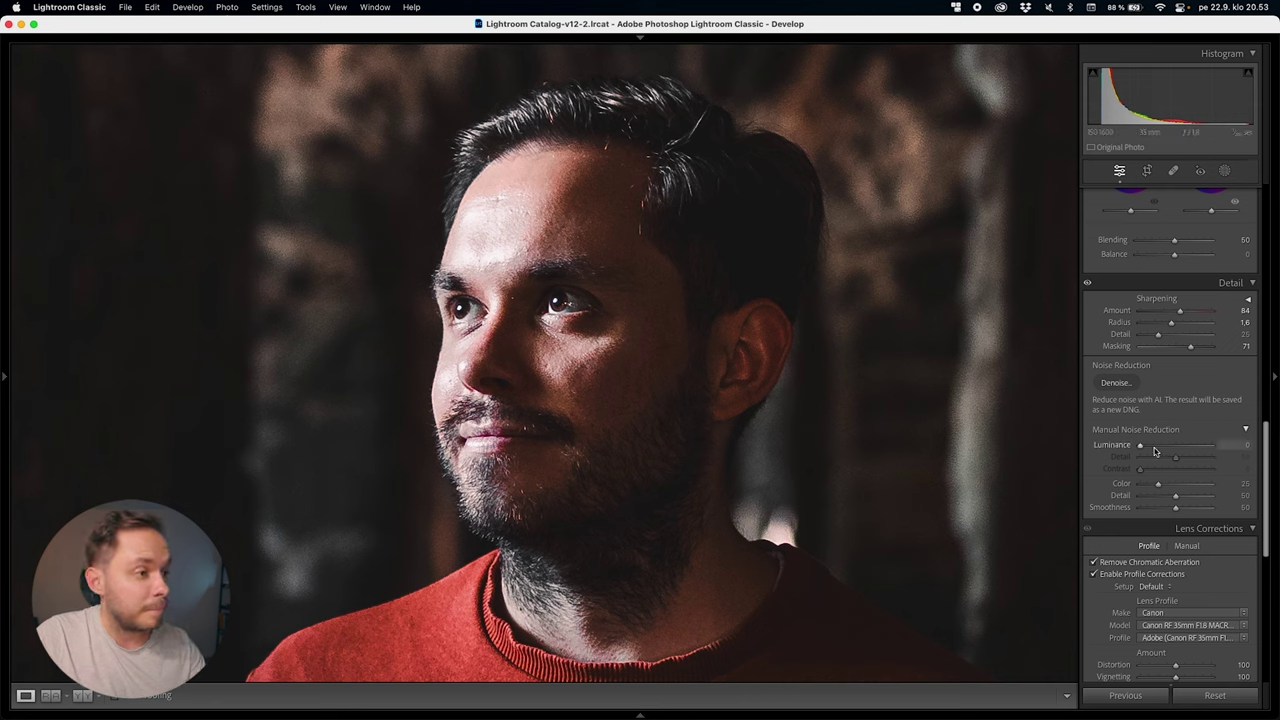
pyautogui.press('Up')
pyautogui.press('Up')
pyautogui.press('Up')
pyautogui.press('Up')
pyautogui.press('Up')
pyautogui.press('Up')
pyautogui.press('Up')
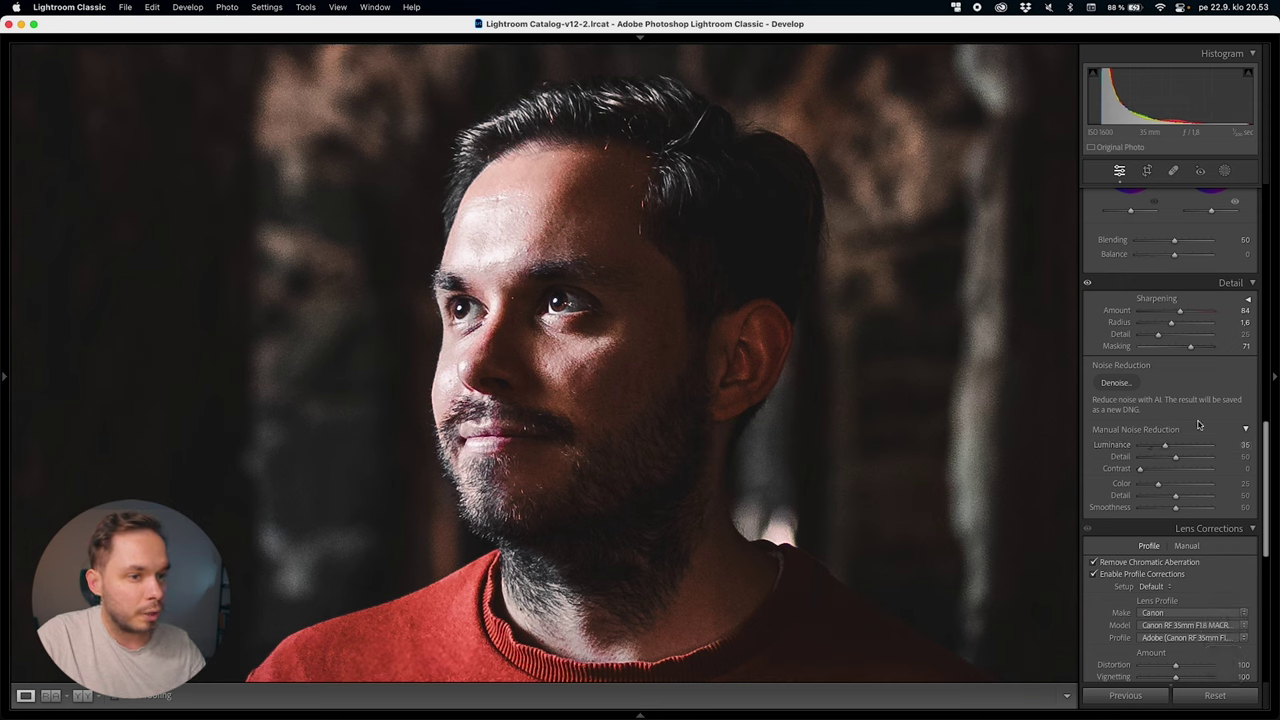
# Compare the face with and without the luminance noise reduction by repeatedly undoing and redoing it
pyautogui.press('super+z')
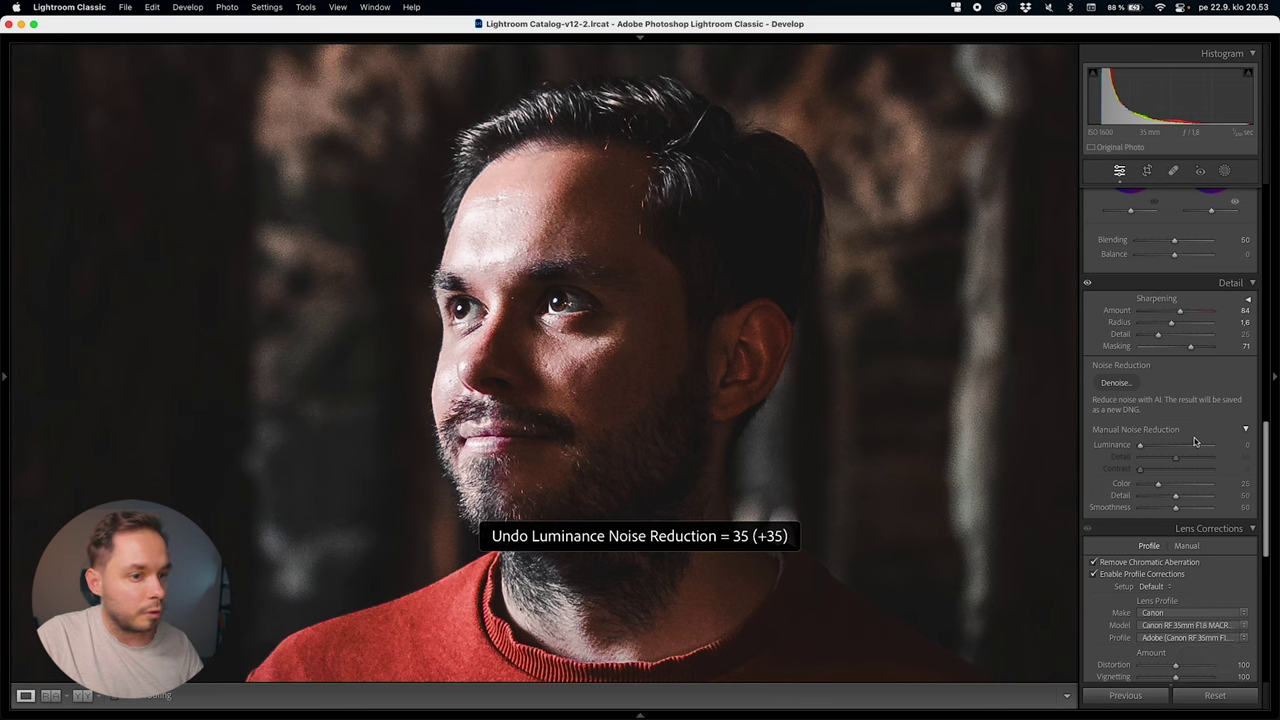
pyautogui.press('super+shift+z')
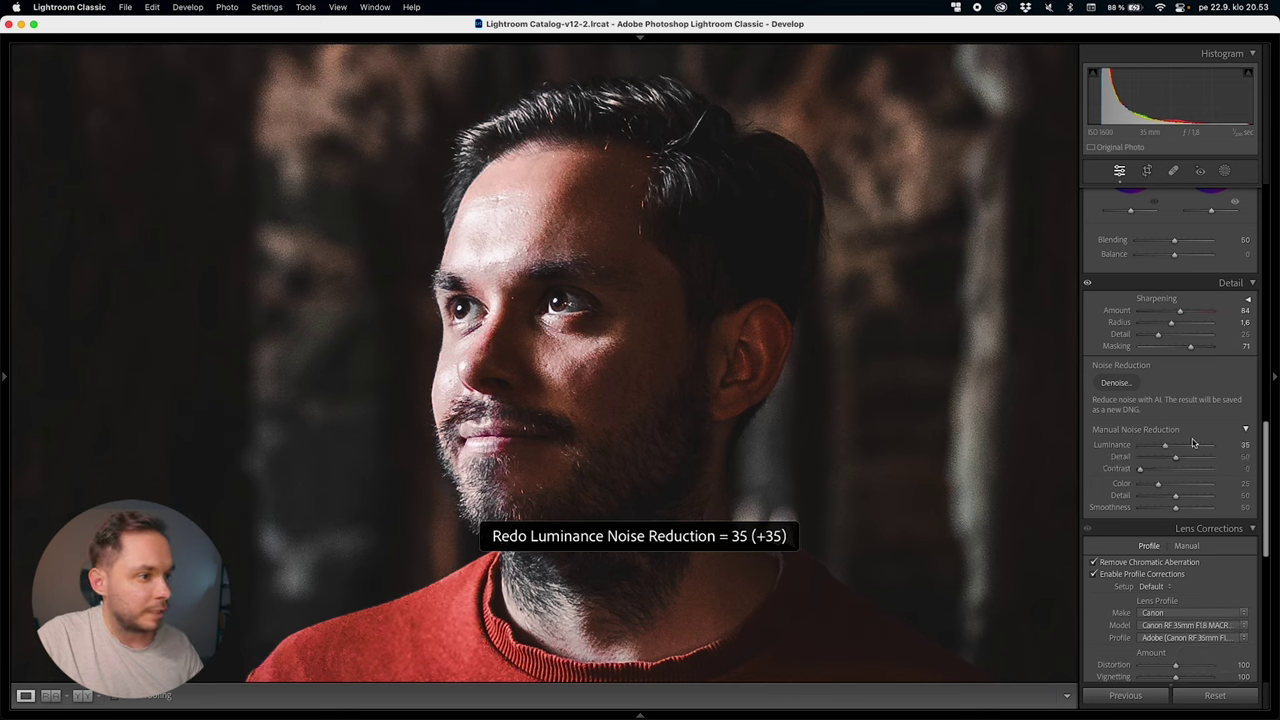
pyautogui.press('super+z')
pyautogui.press('super+shift+z')
pyautogui.press('super+z')
pyautogui.press('super+shift+z')
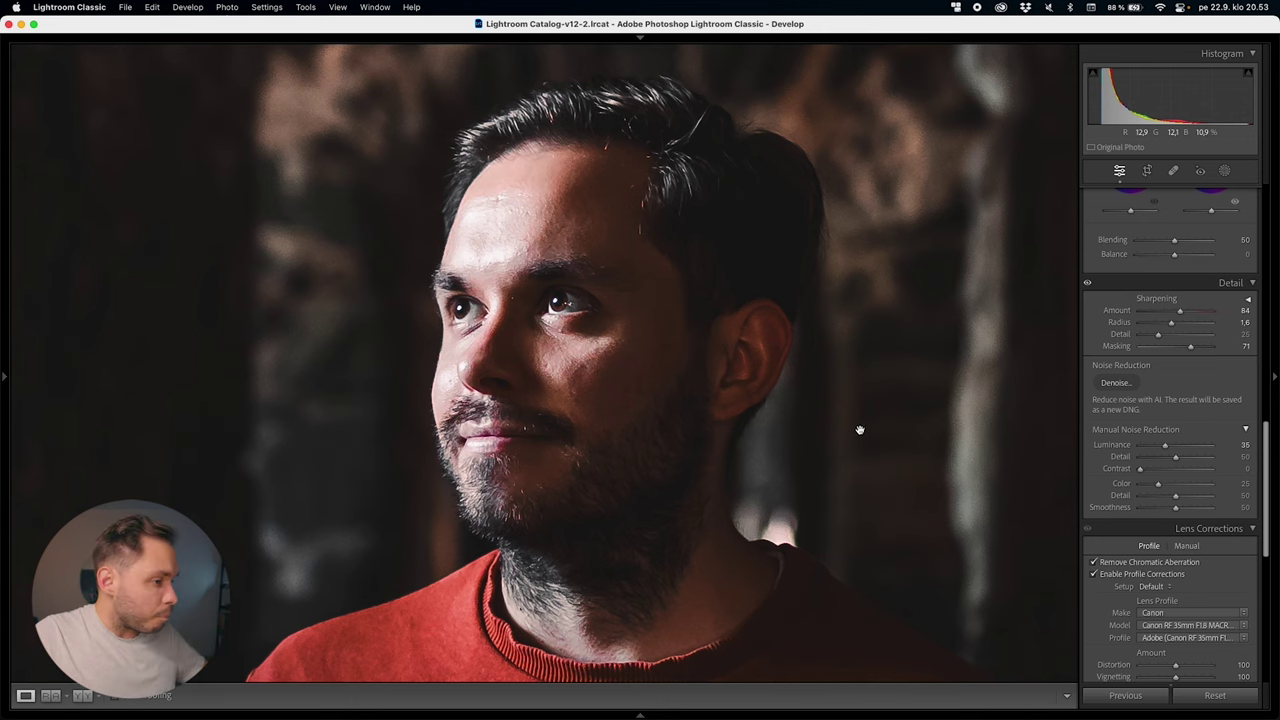
# Check the sweater up close and the whole photo, and set the luminance noise reduction to 15 and the color noise reduction to 40
pyautogui.click(713, 399)
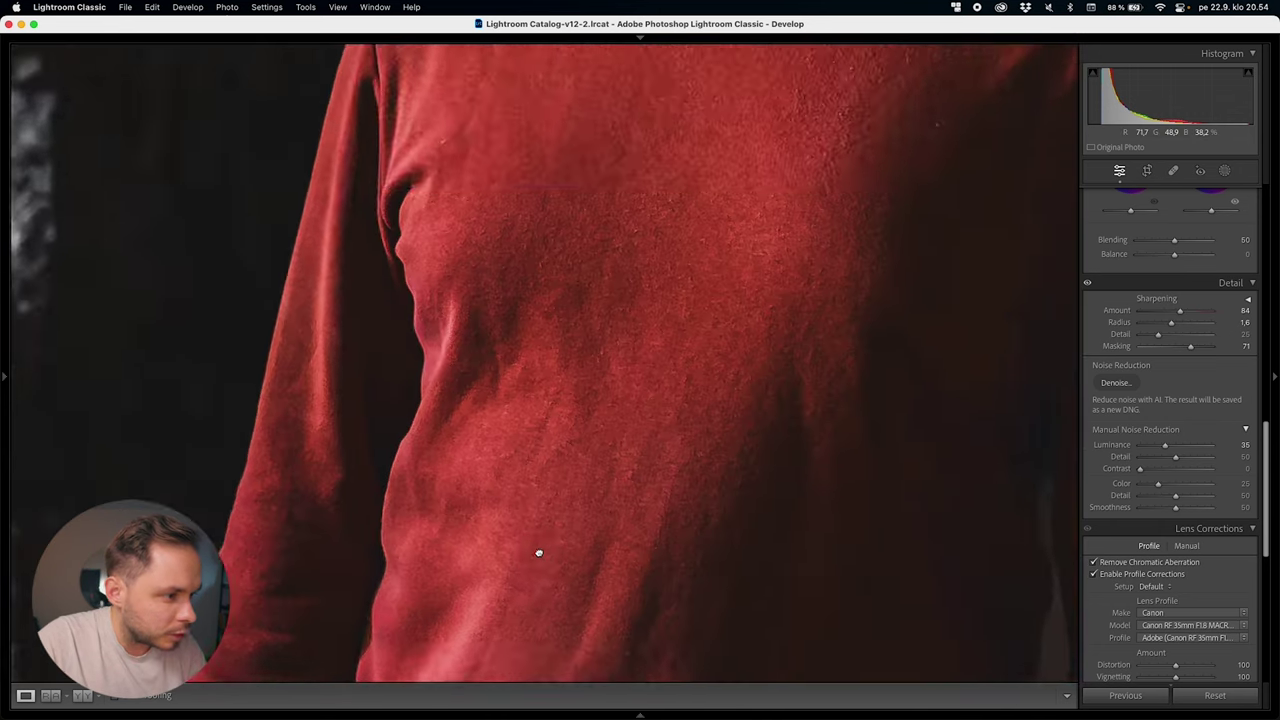
pyautogui.click(537, 551)
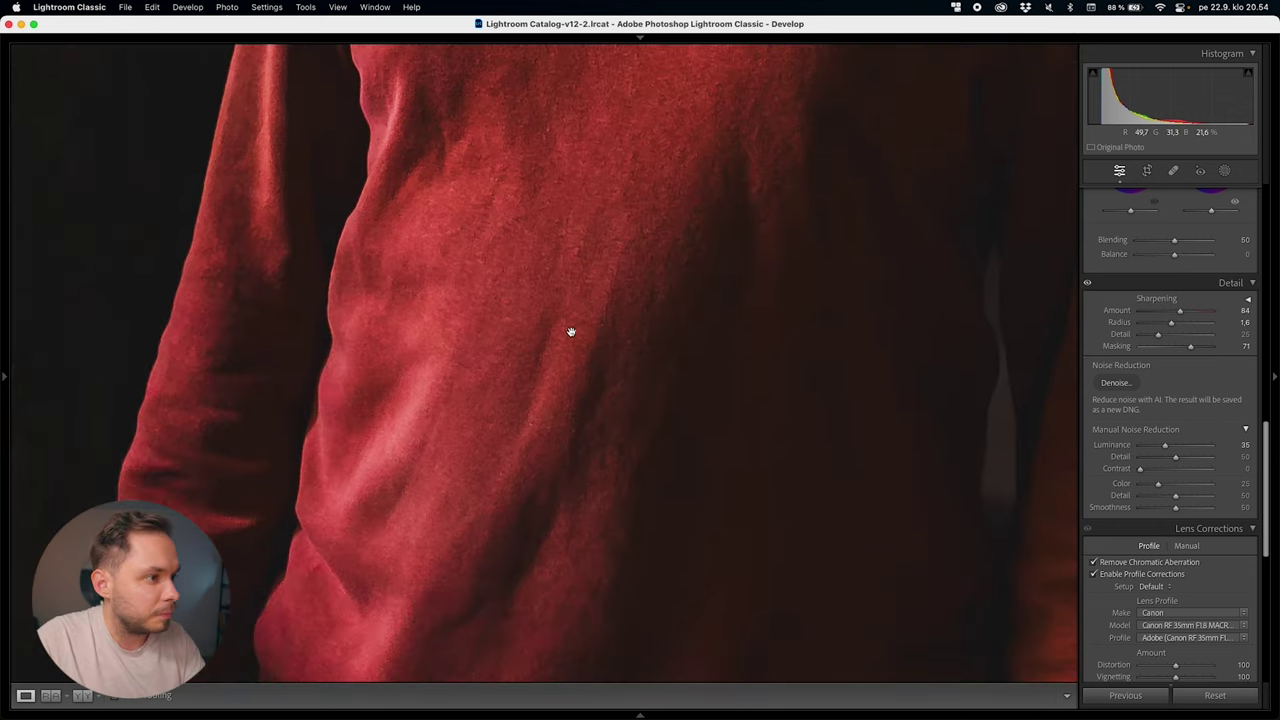
pyautogui.click(641, 471)
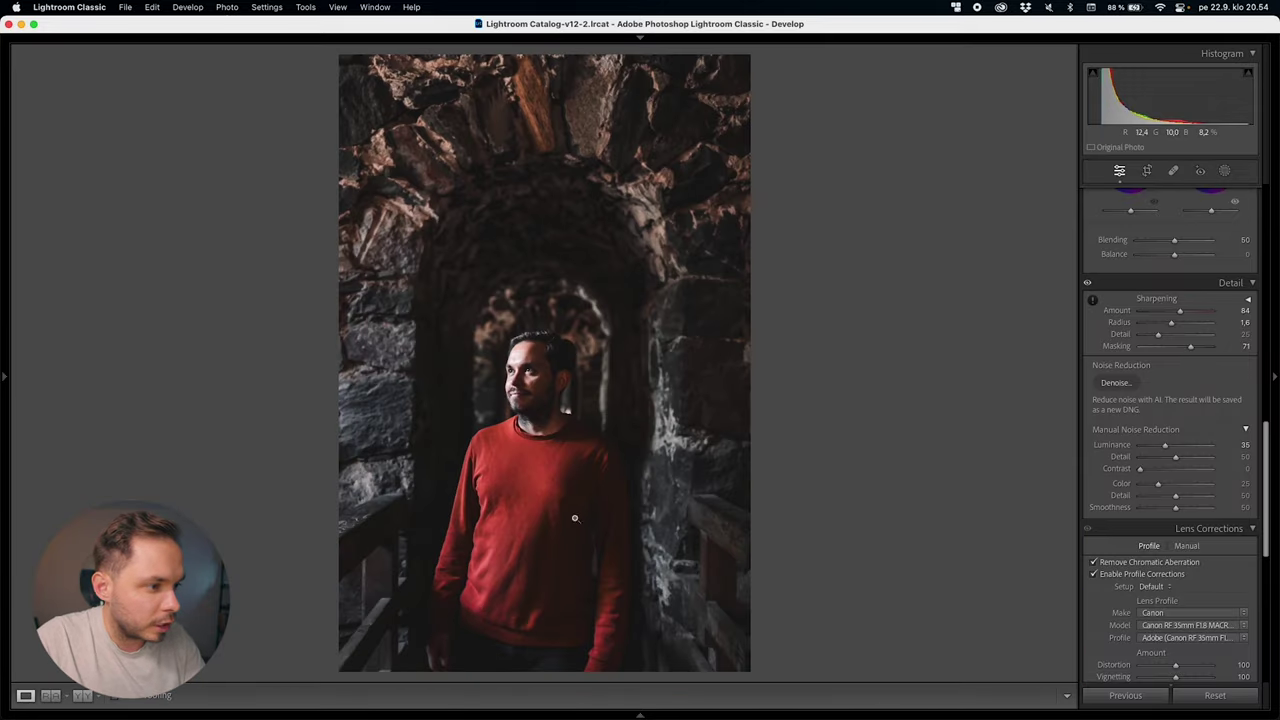
pyautogui.click(1150, 444)
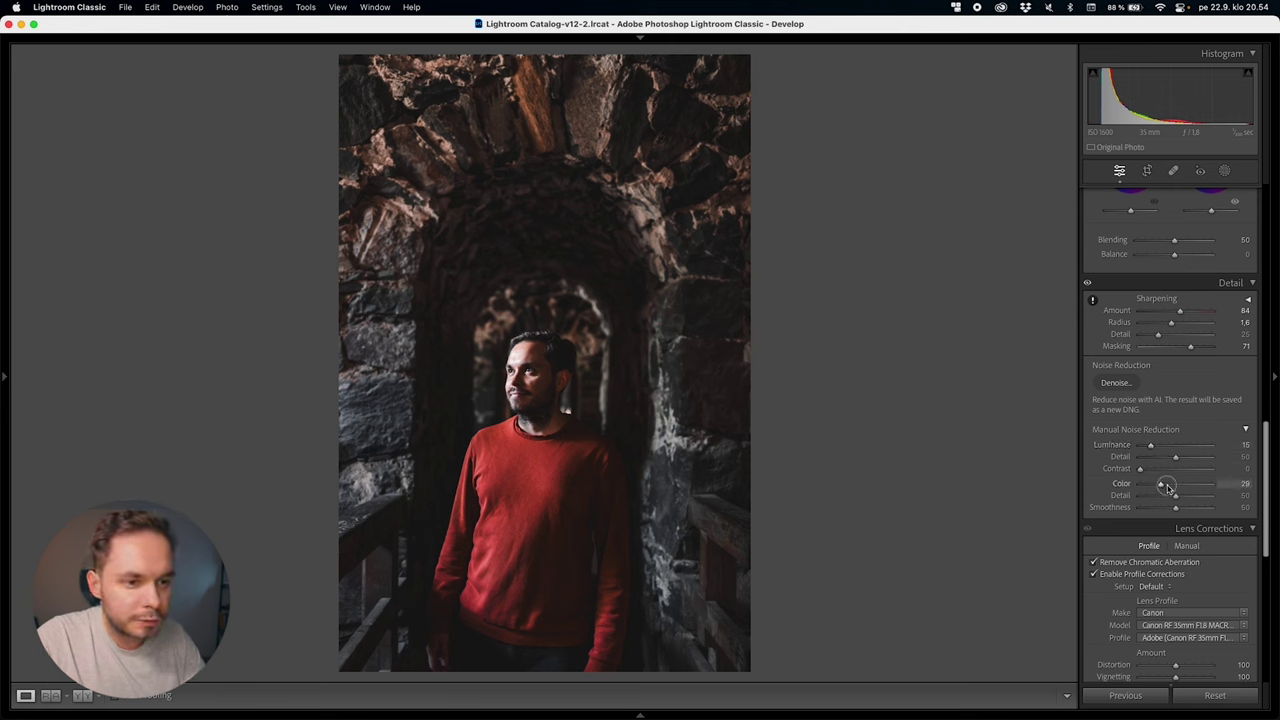
pyautogui.moveTo(1168, 487); pyautogui.dragTo(1176, 484)
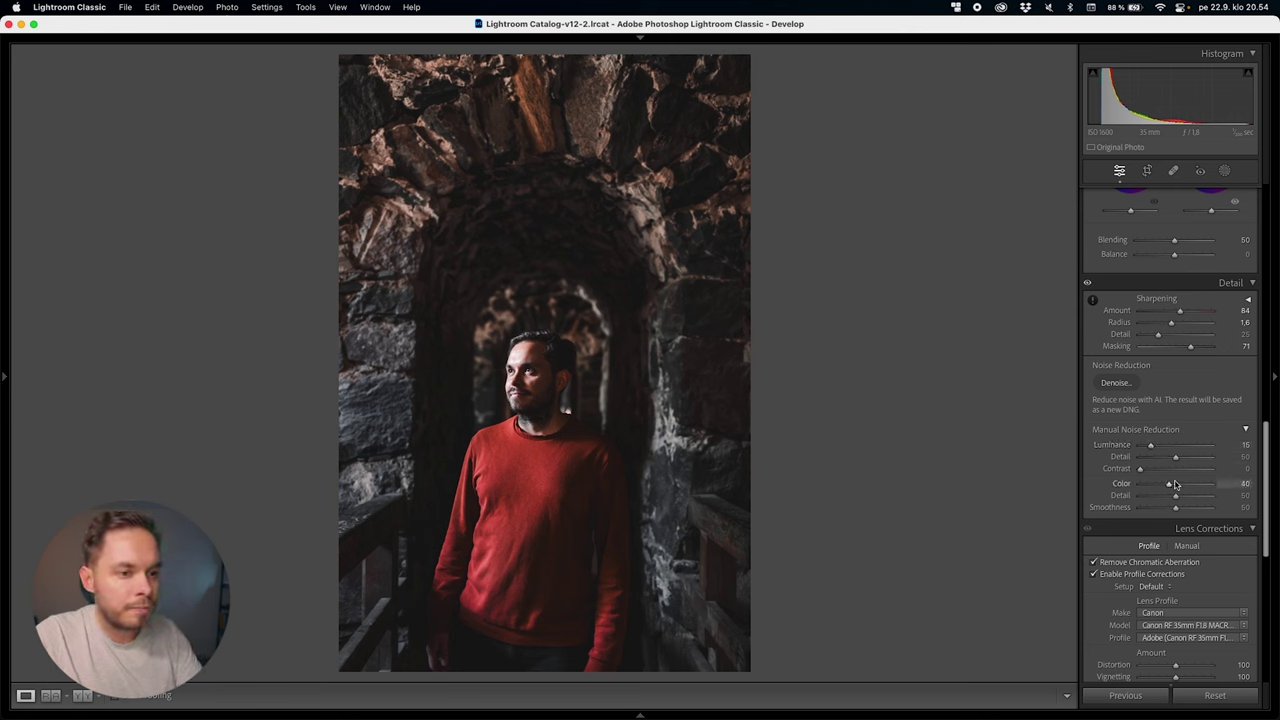
# Compare the photo with and without the lens profile corrections by switching them off and on, leaving them enabled
pyautogui.scroll(-4, 1165, 487)
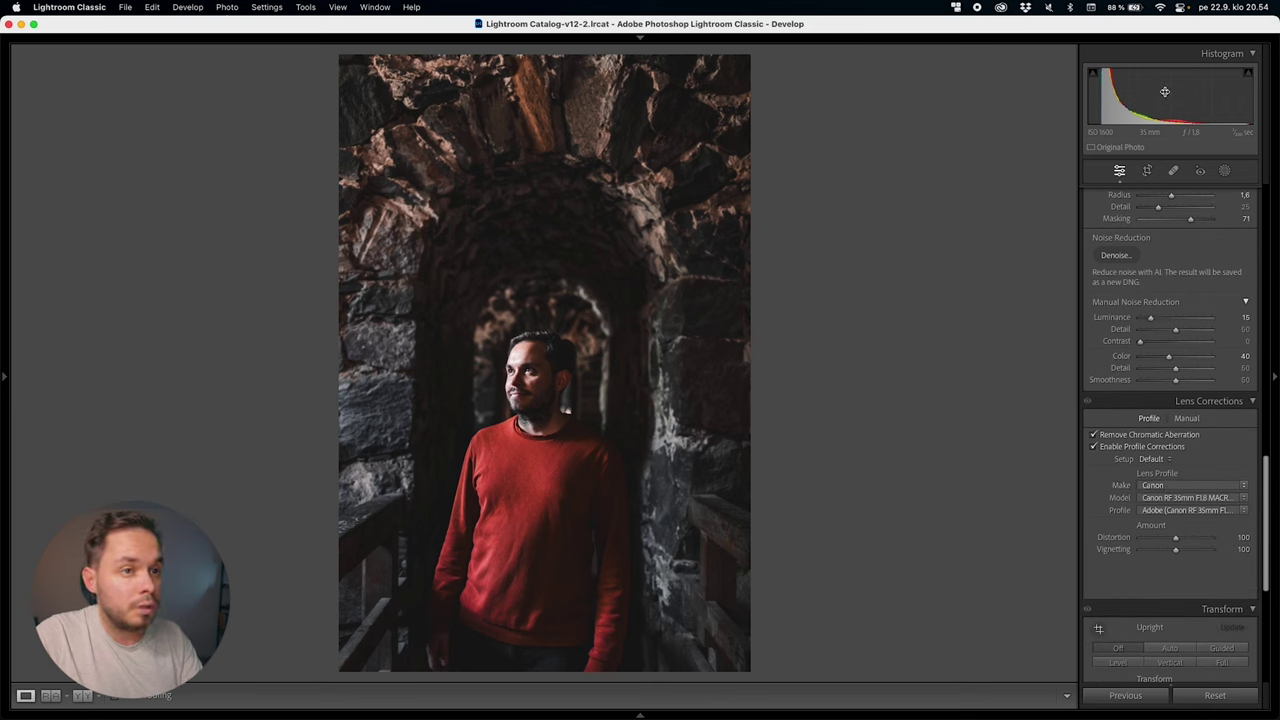
pyautogui.click(1160, 448)
pyautogui.click(1160, 448)
pyautogui.click(1160, 448)
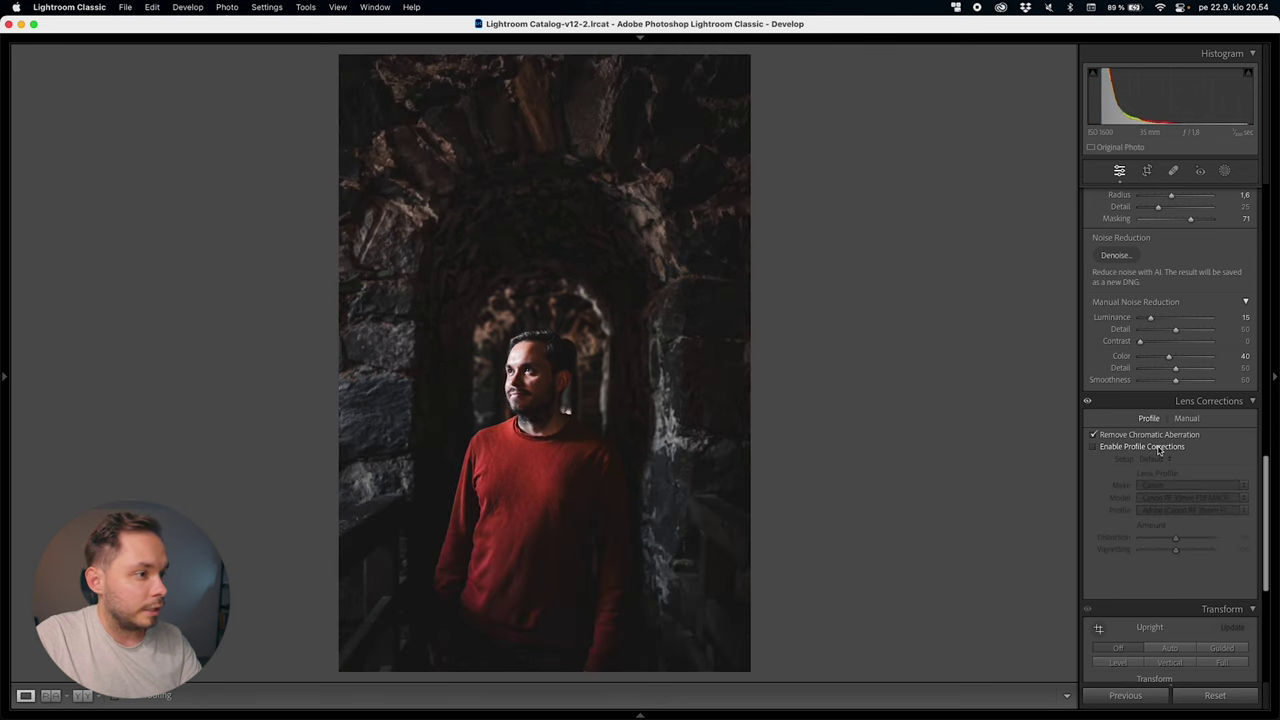
pyautogui.click(1160, 448)
pyautogui.click(1160, 448)
pyautogui.click(1160, 448)
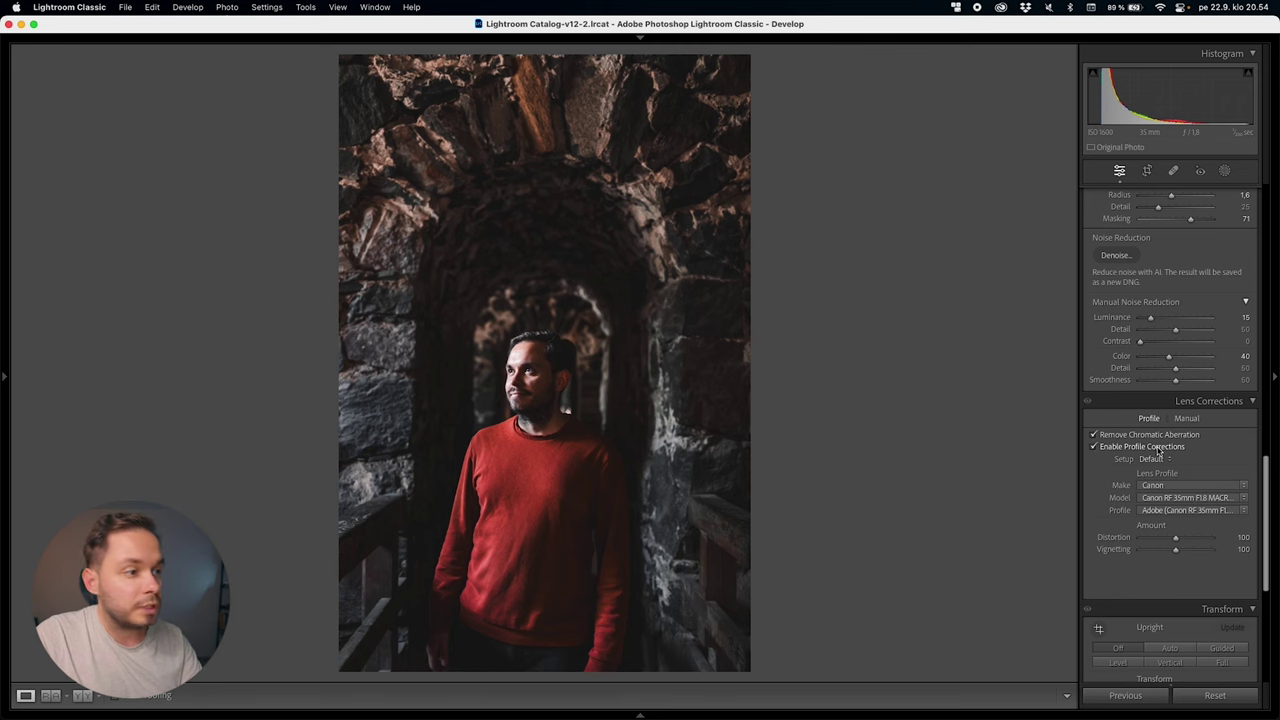
pyautogui.click(1158, 448)
pyautogui.click(1158, 448)
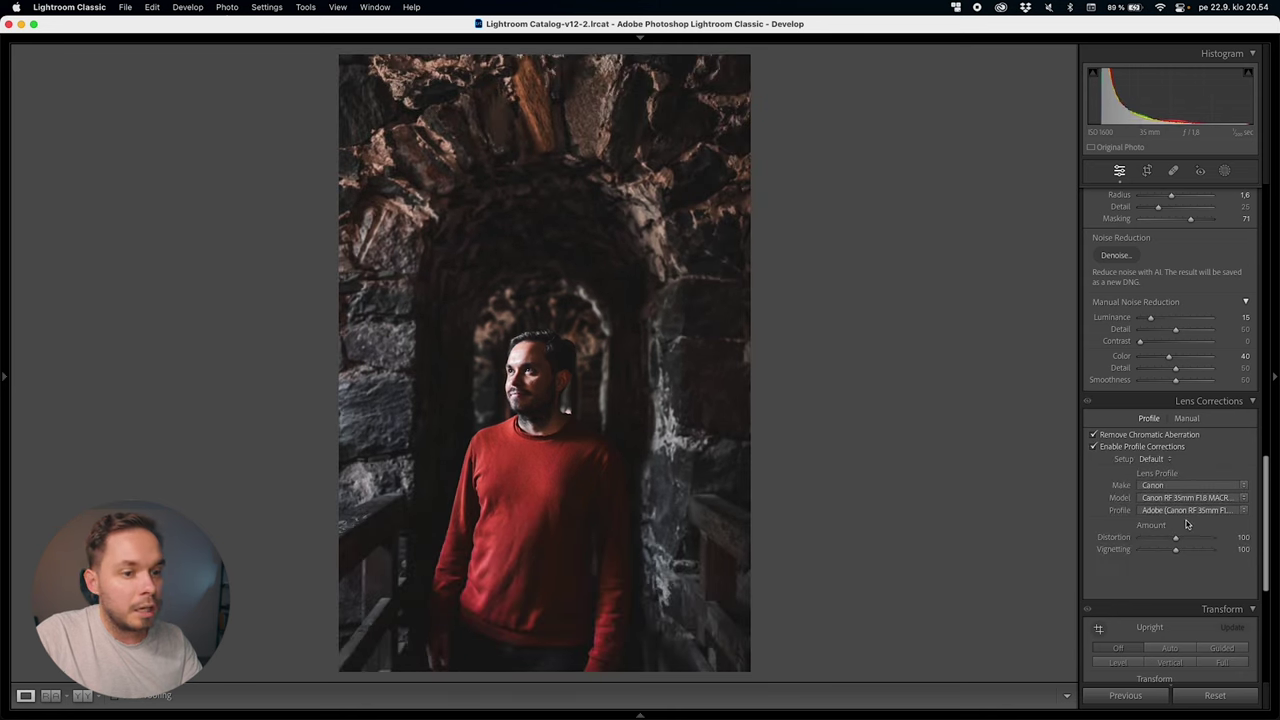
# Set the lens profile's vignetting correction amount to 37, checking it against the default amount
pyautogui.moveTo(1175, 549); pyautogui.dragTo(1152, 559)
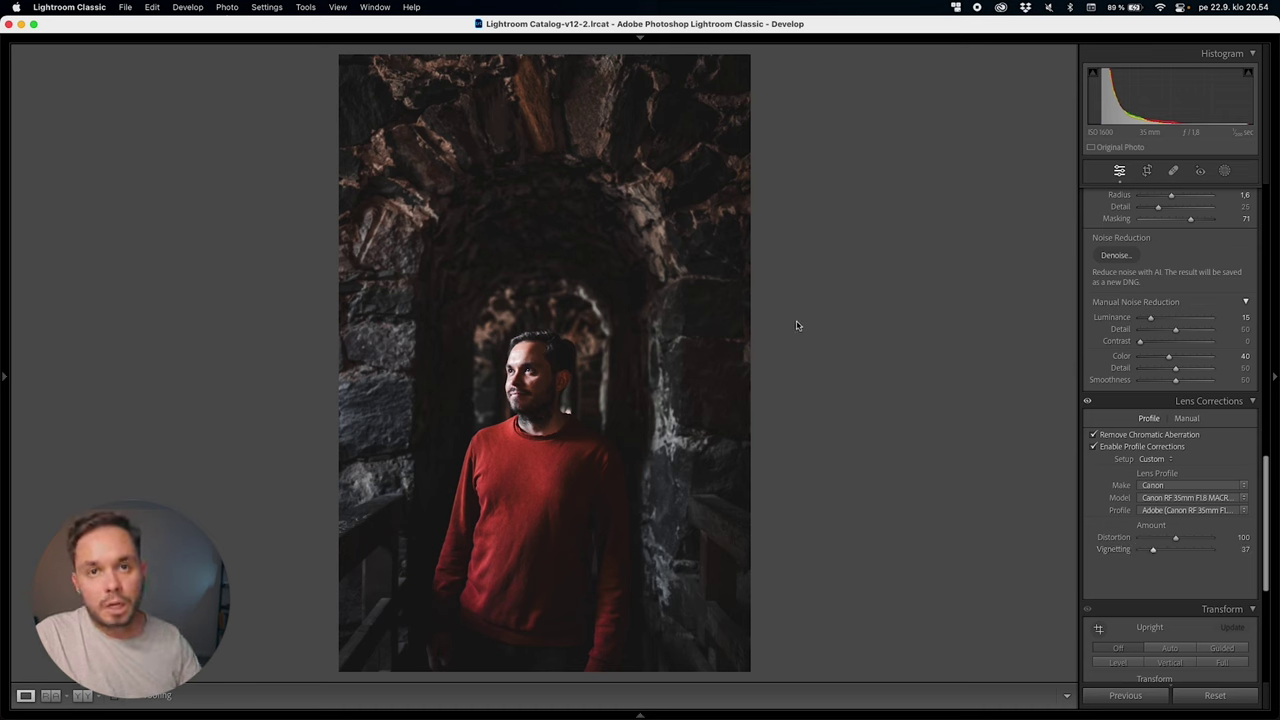
pyautogui.doubleClick(1155, 552)
pyautogui.press('super+z')
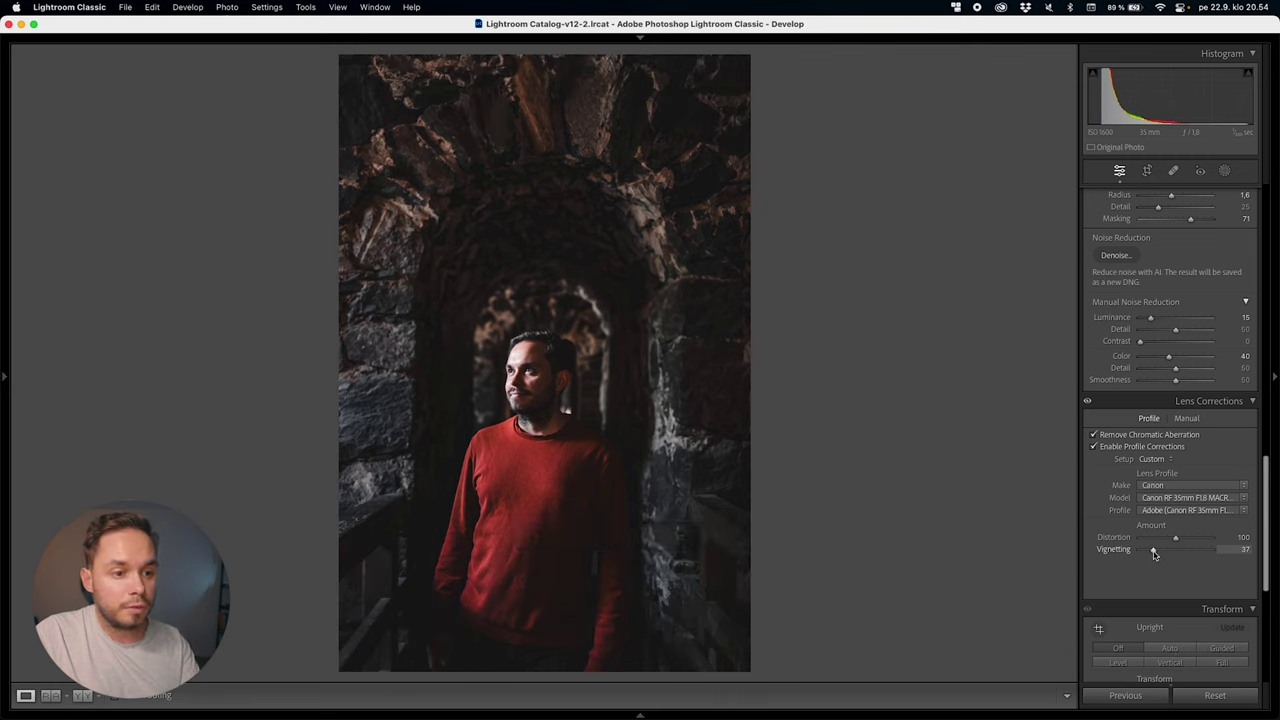
pyautogui.click(1152, 551)
# Compare the edited photo with the original by resetting all adjustments and repeatedly undoing and redoing the reset, ending on the edit
pyautogui.scroll(15, 1157, 571)
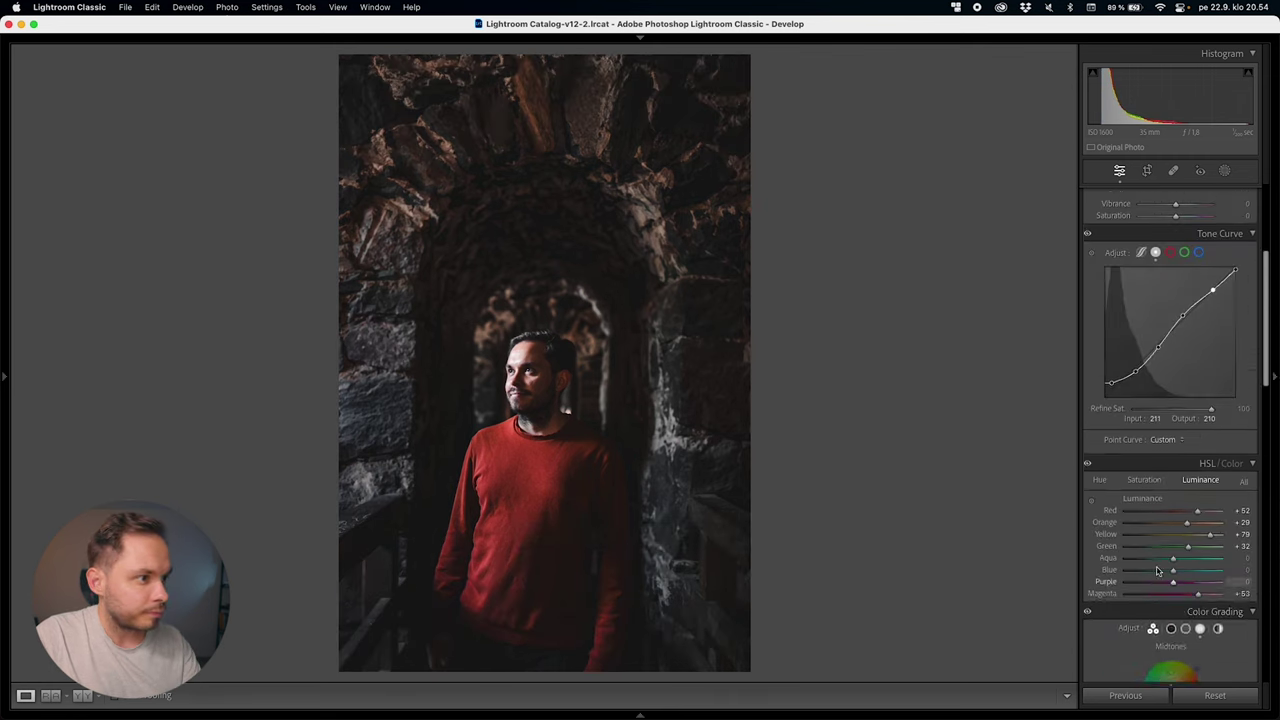
pyautogui.click(1214, 696)
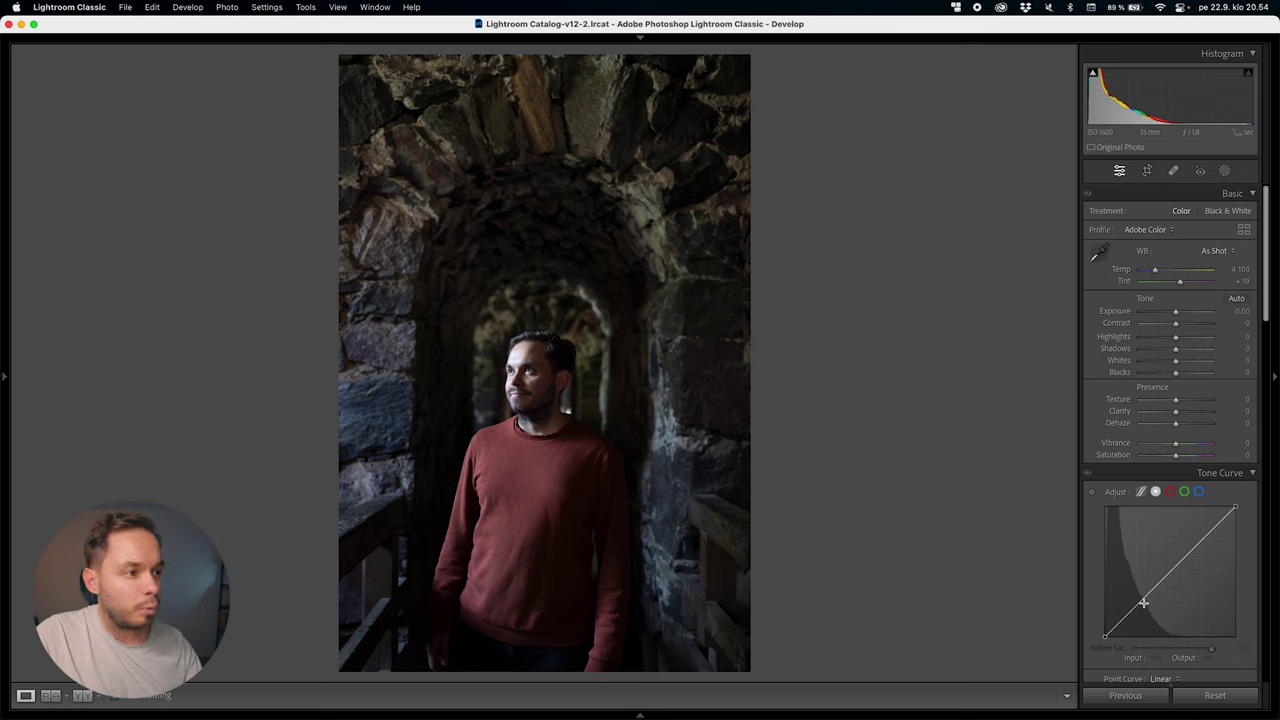
pyautogui.press('super+z')
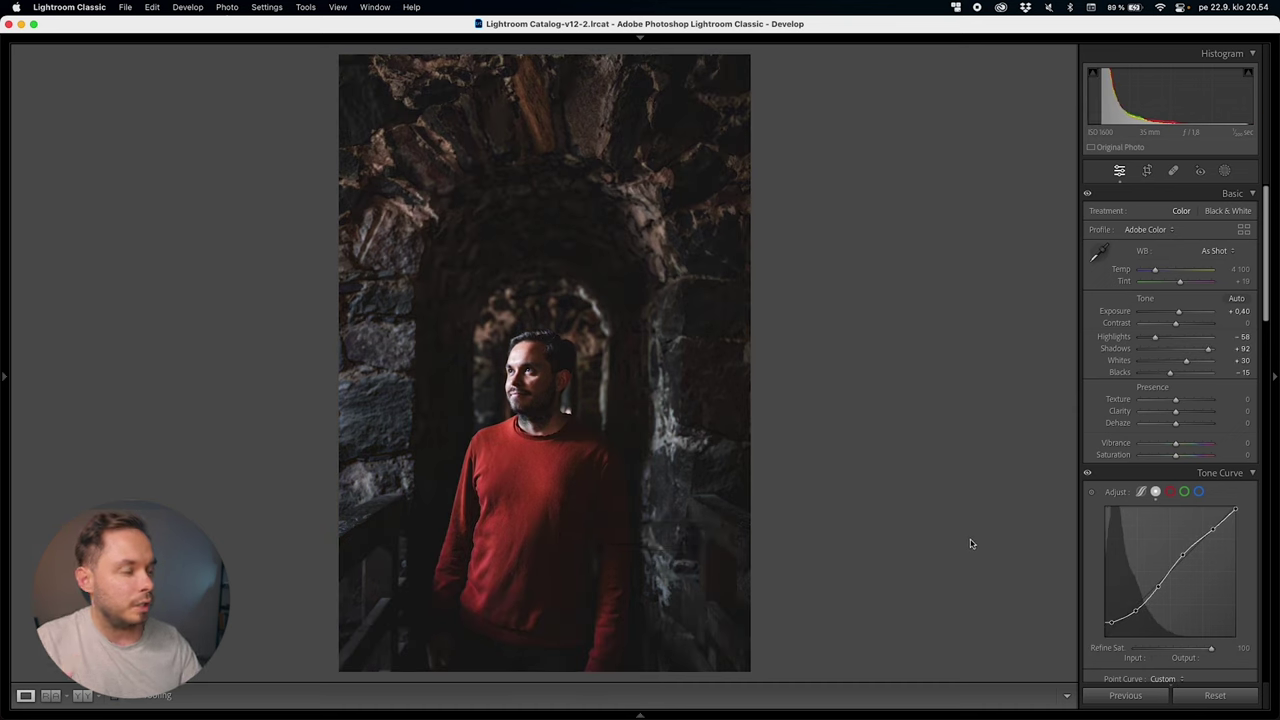
pyautogui.press('shift+super+z')
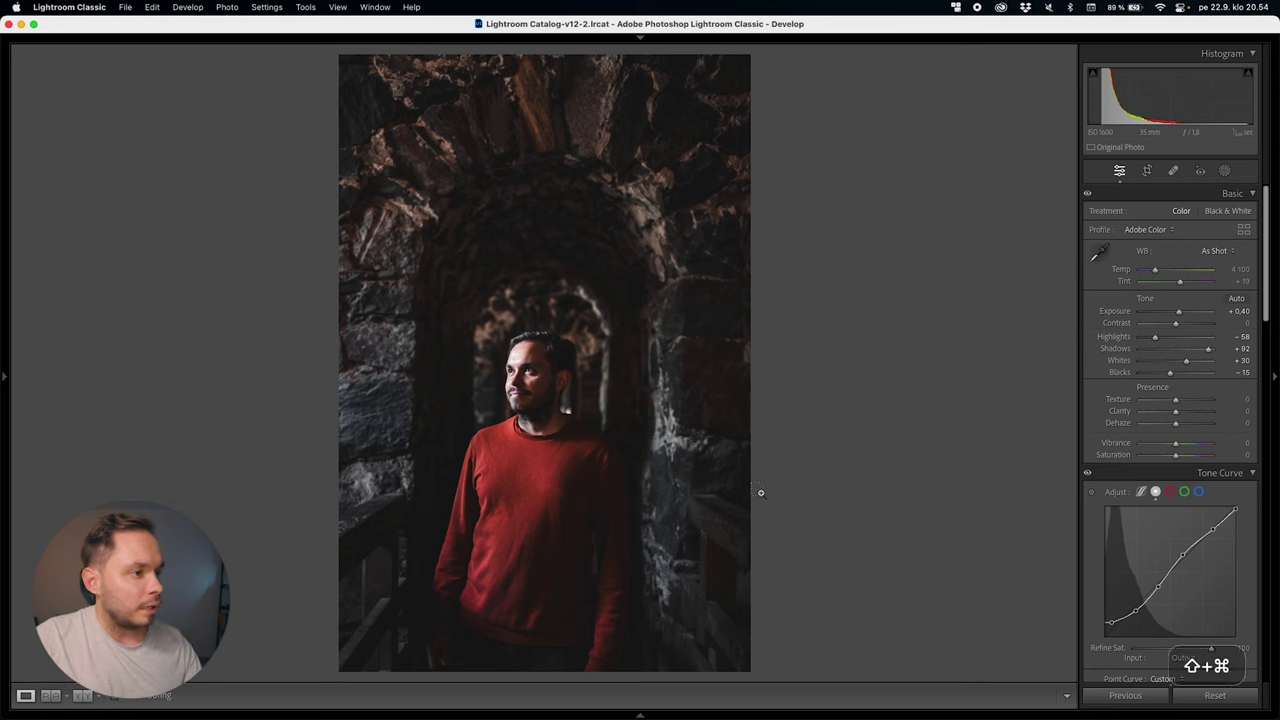
pyautogui.press('super+z')
pyautogui.press('shift+super+z')
pyautogui.press('super+z')
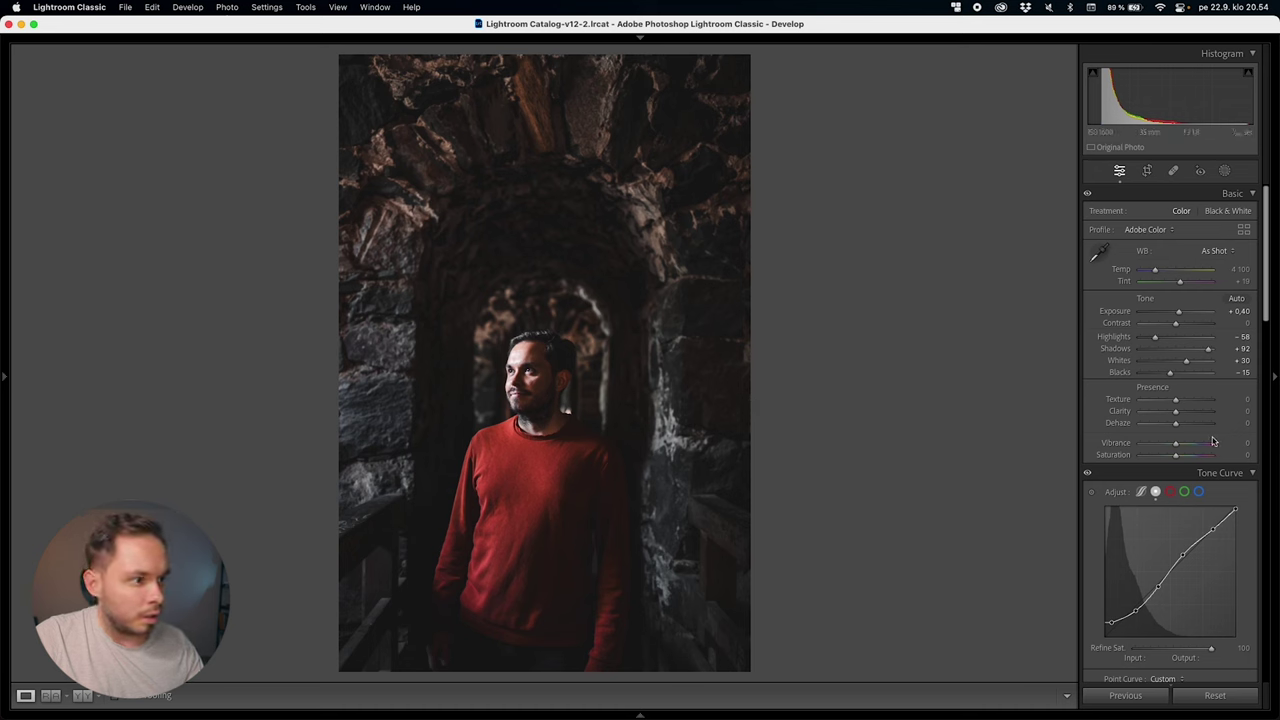
# Fine-tune the tone curve, lowering the white end point to output 239 and moving the lower midtone point to input 109, output 98
pyautogui.moveTo(1216, 528); pyautogui.dragTo(1183, 555)
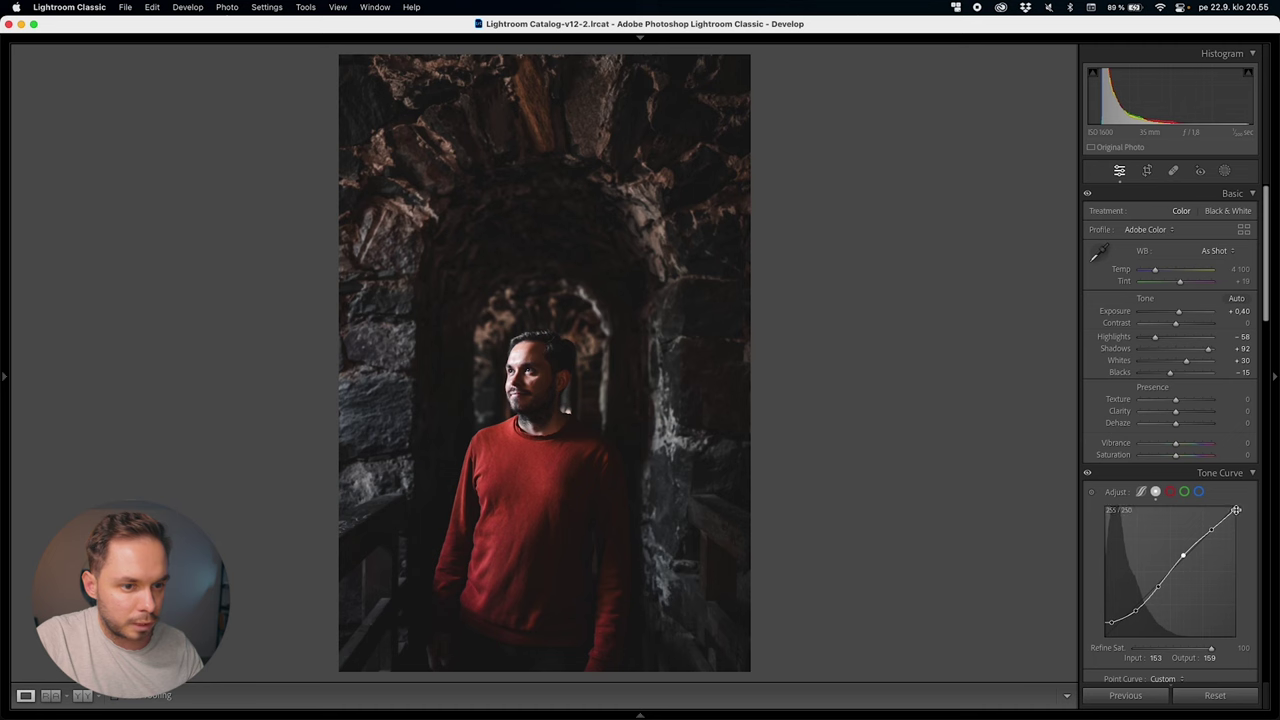
pyautogui.moveTo(1236, 510); pyautogui.dragTo(1235, 515)
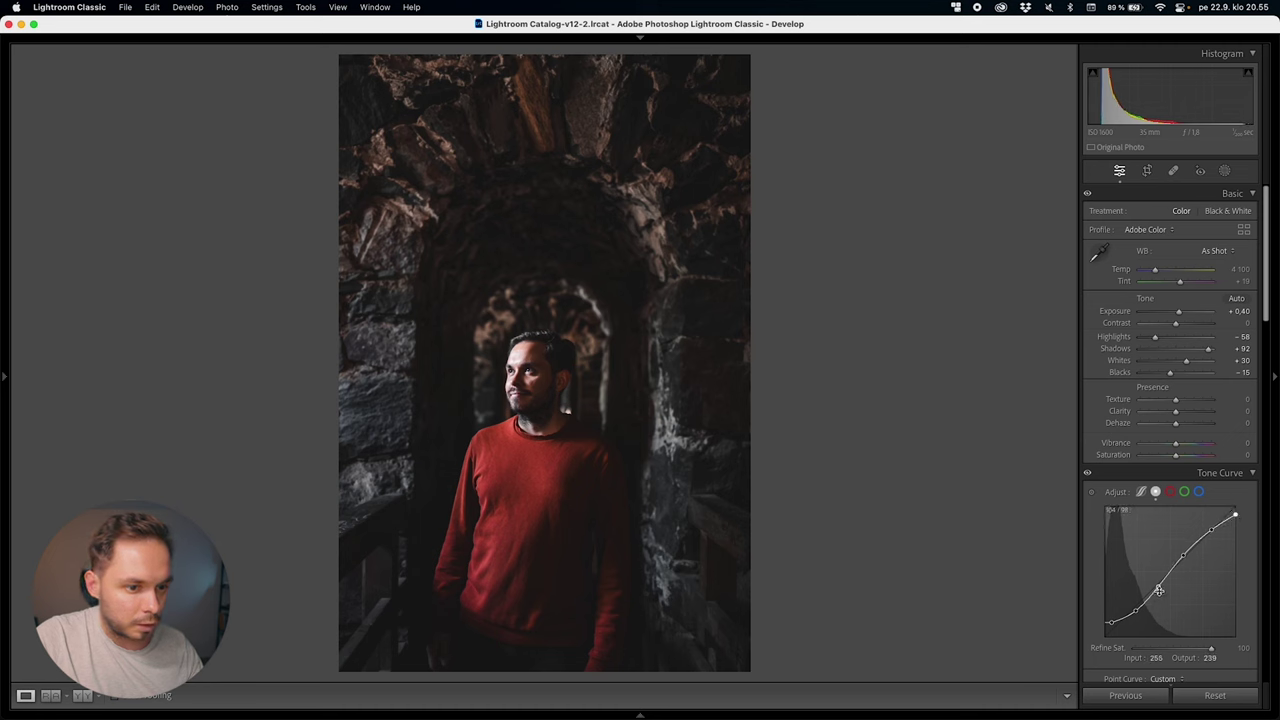
pyautogui.moveTo(1158, 590); pyautogui.dragTo(1160, 590)
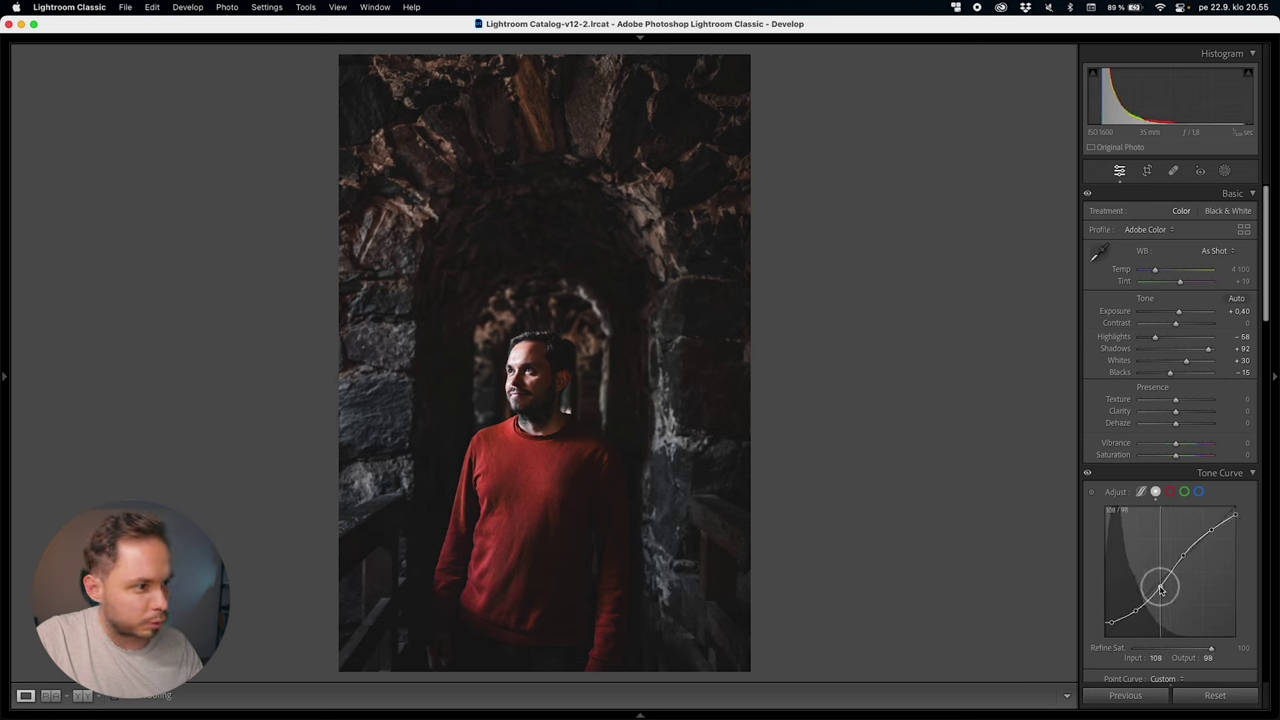
pyautogui.moveTo(1136, 611); pyautogui.dragTo(1112, 623)
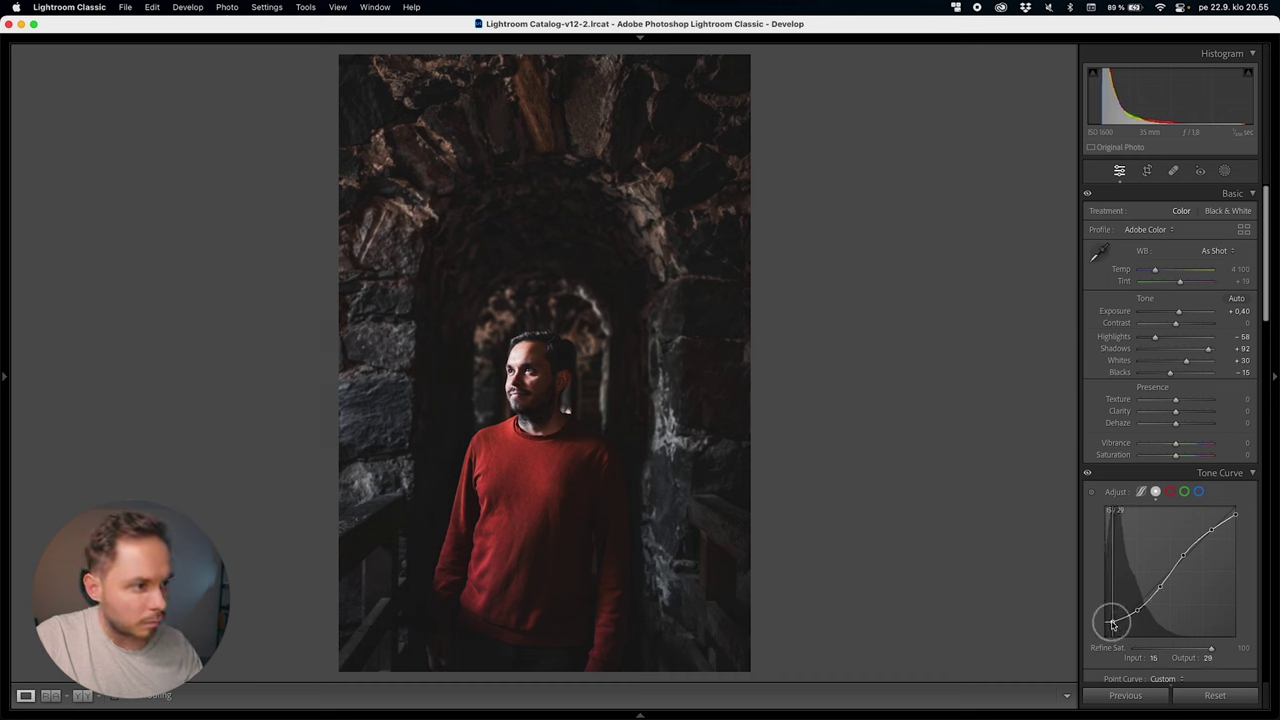
pyautogui.press('super+z')
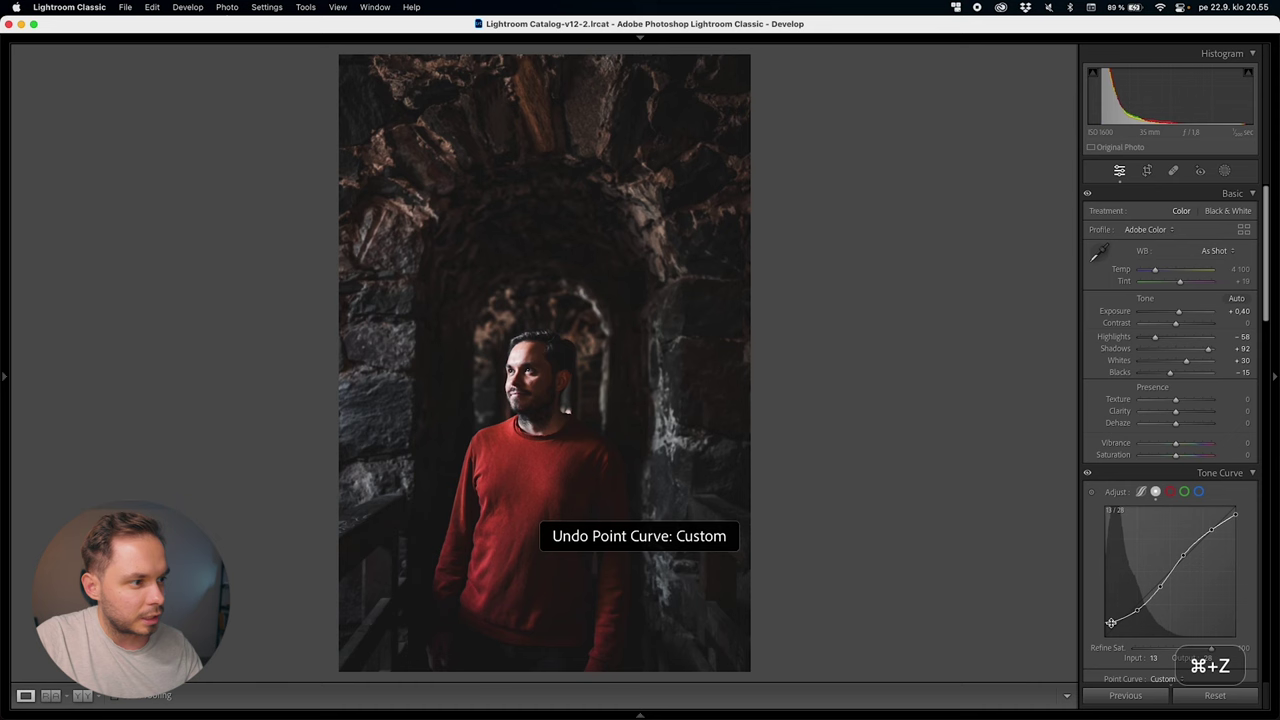
pyautogui.moveTo(1158, 584); pyautogui.dragTo(1161, 590)
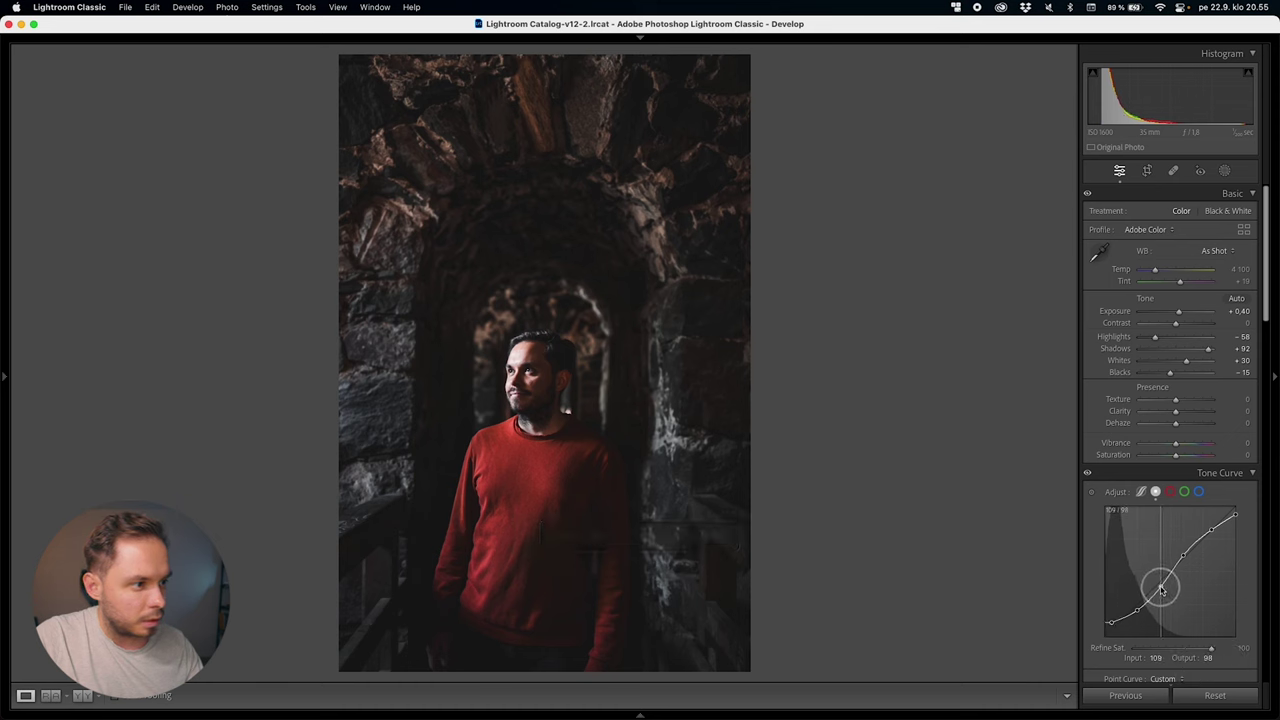
# Compare the photo with and without the Tone Curve by repeatedly switching it off and on, leaving it enabled
pyautogui.click(1088, 475)
pyautogui.click(1088, 475)
pyautogui.click(1088, 476)
pyautogui.click(1088, 475)
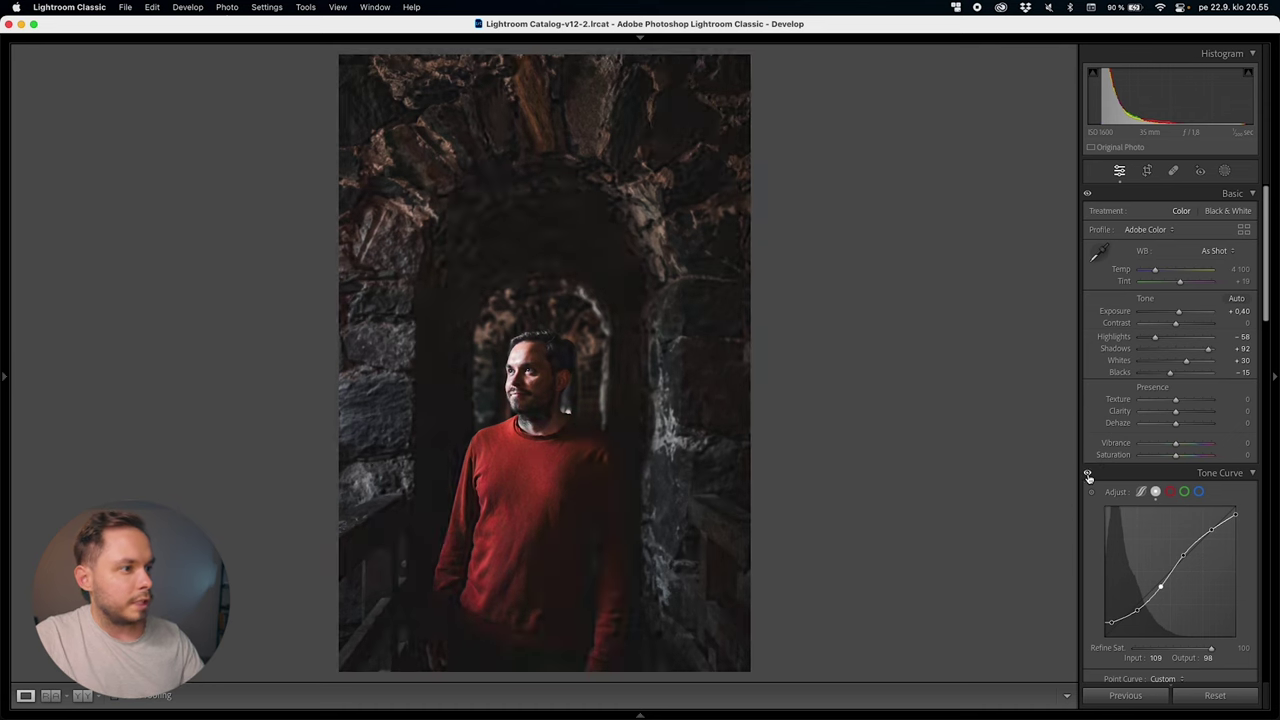
pyautogui.click(1088, 475)
pyautogui.click(1088, 475)
pyautogui.click(1088, 475)
pyautogui.click(1088, 475)
pyautogui.click(1088, 475)
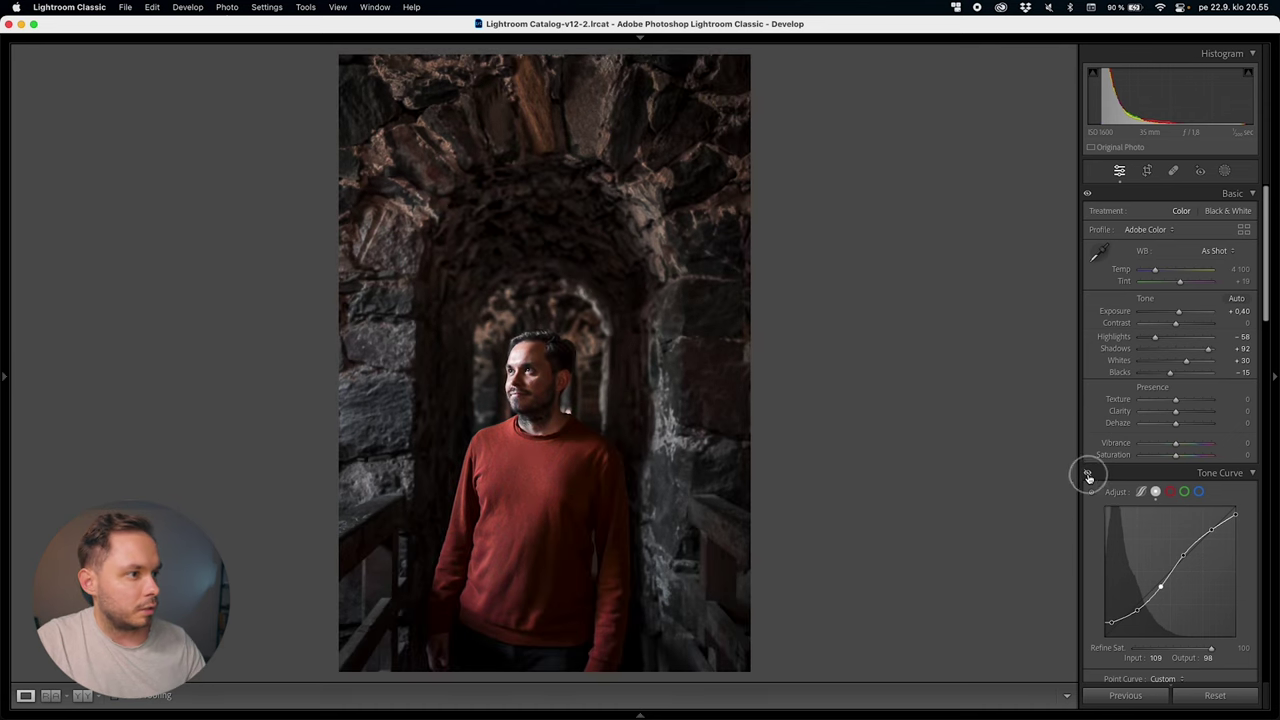
pyautogui.click(1088, 475)
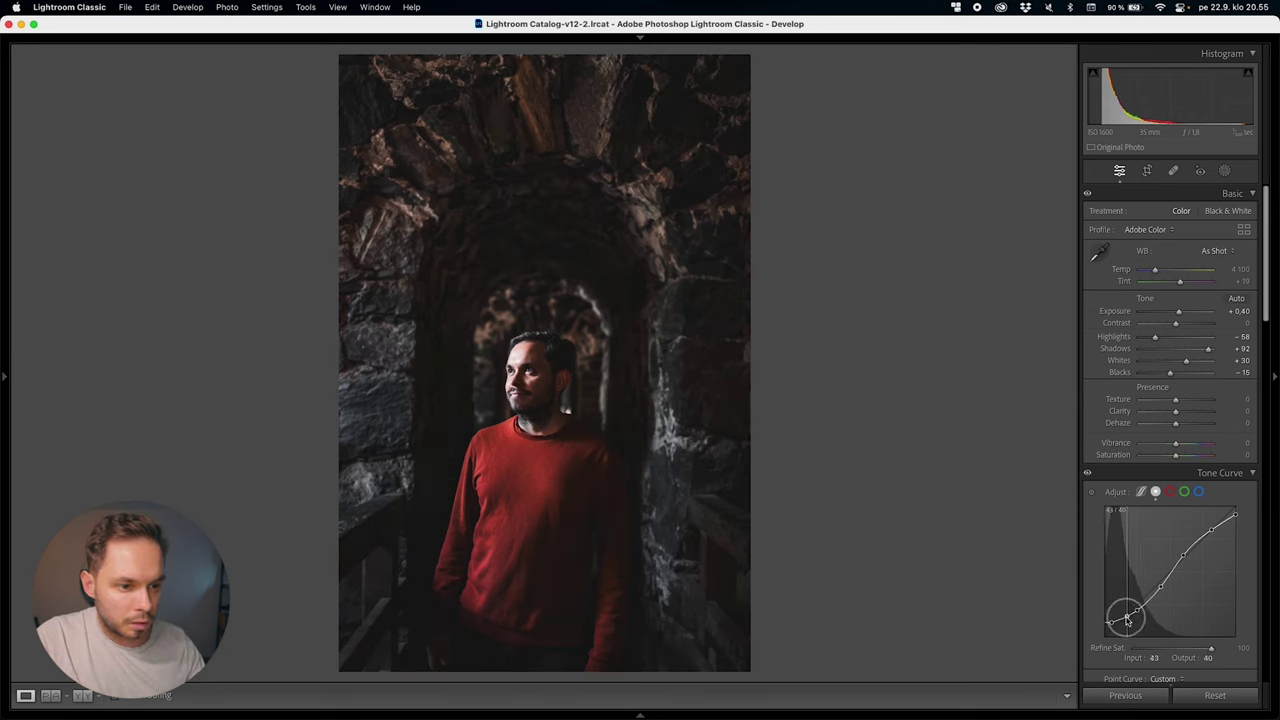
# Add a shadow point to the tone curve at input 39, output 37
pyautogui.moveTo(1127, 617); pyautogui.dragTo(1124, 621)
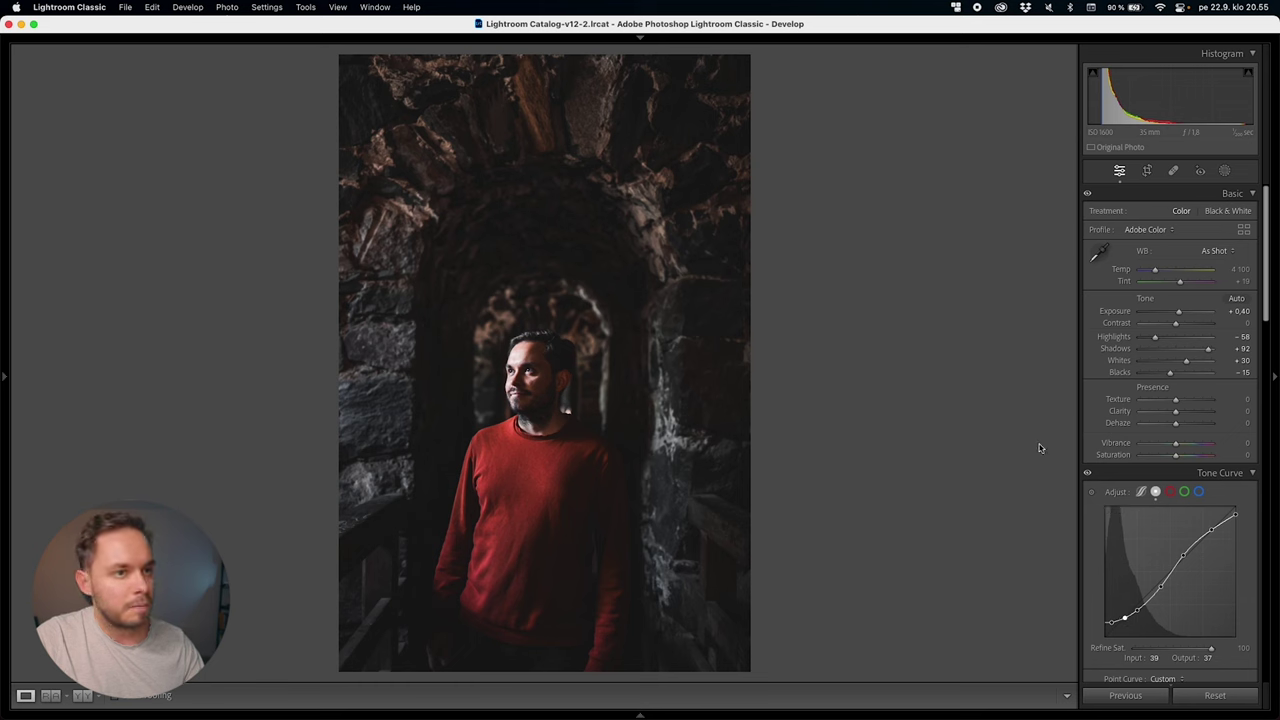
# Create a People mask covering only the man's Clothes and hide its overlay
pyautogui.click(1224, 170)
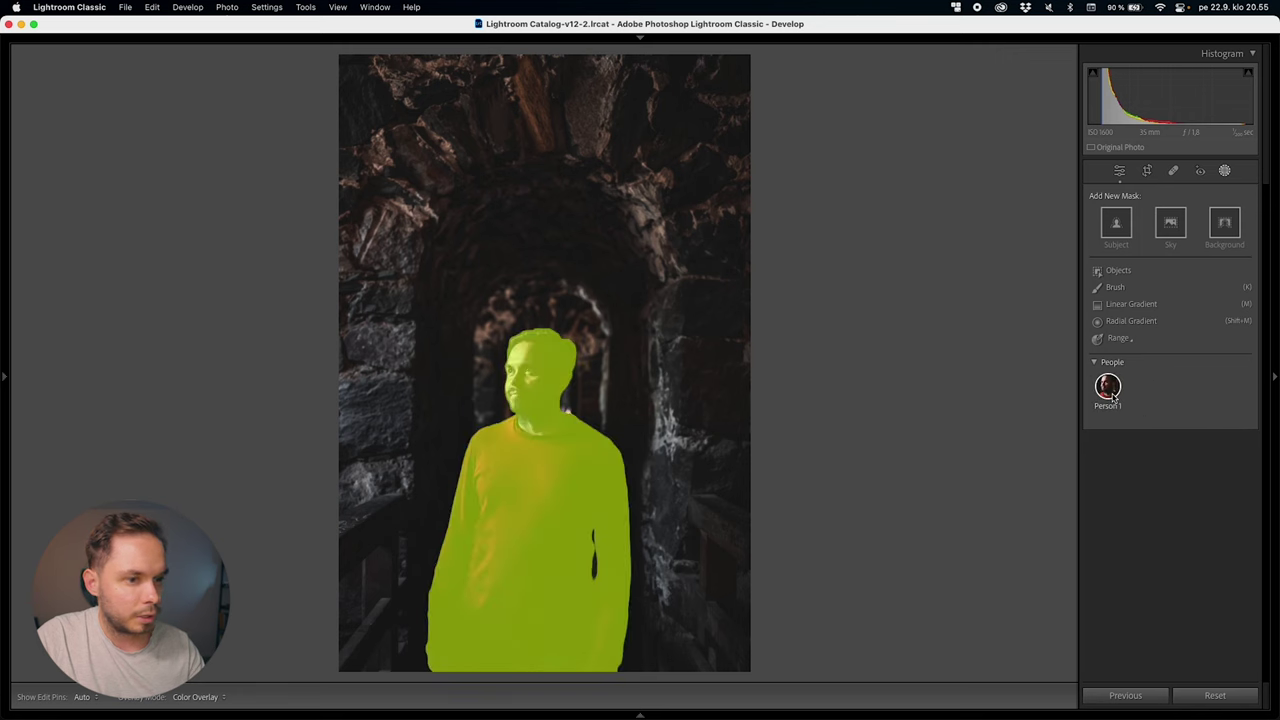
pyautogui.click(1110, 390)
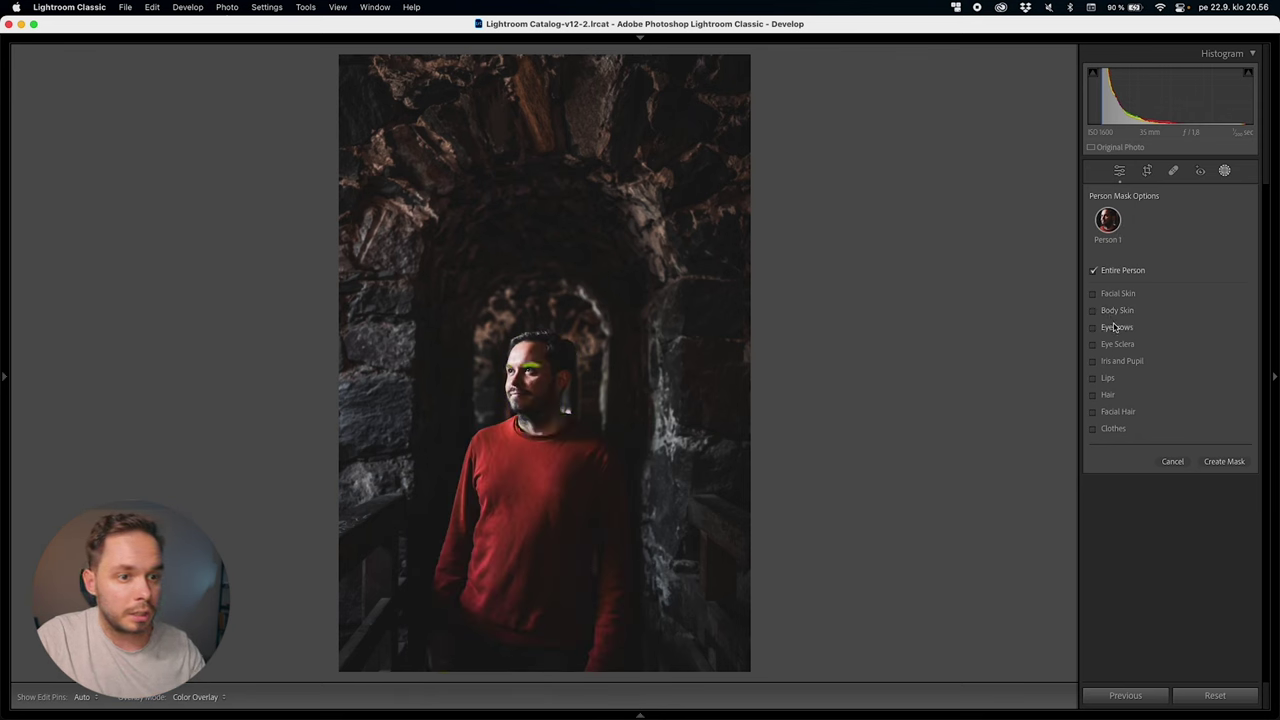
pyautogui.click(1112, 430)
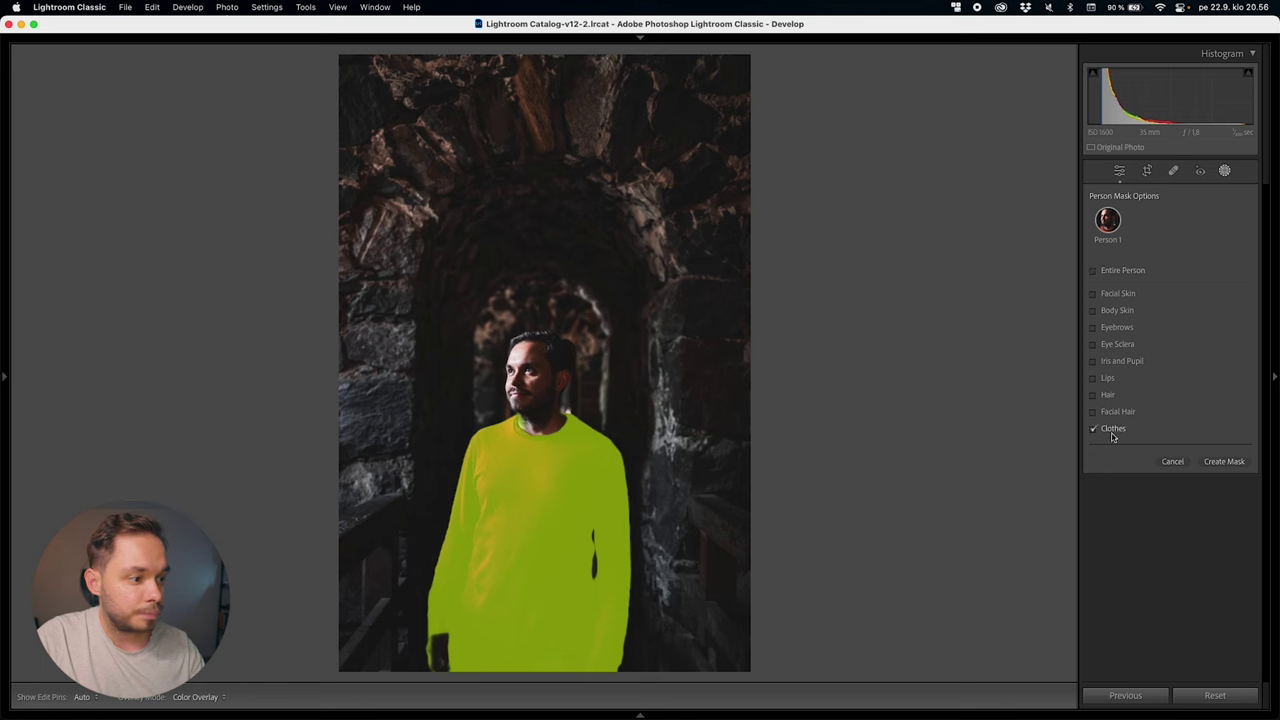
pyautogui.click(1224, 461)
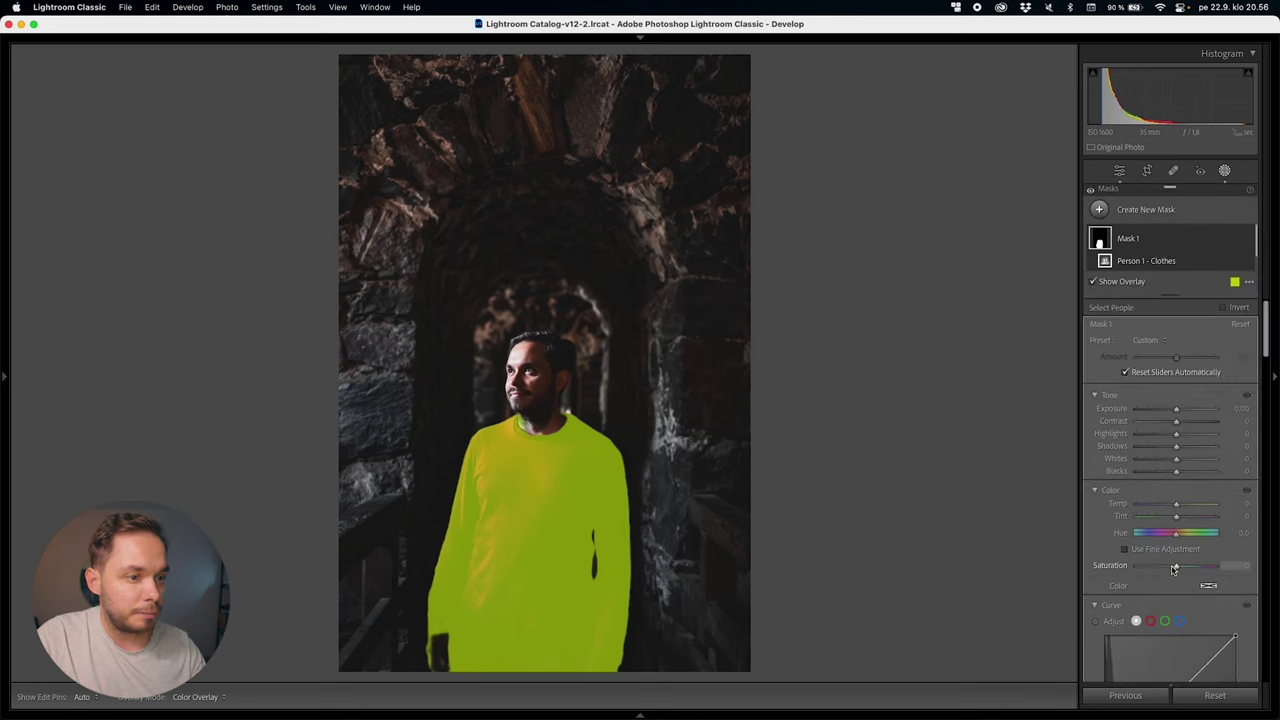
pyautogui.press('o')
# Set the clothes mask's Temp to 18 and Tint to −74, and compare the sweater with and without the Color adjustments
pyautogui.scroll(-3, 1178, 450)
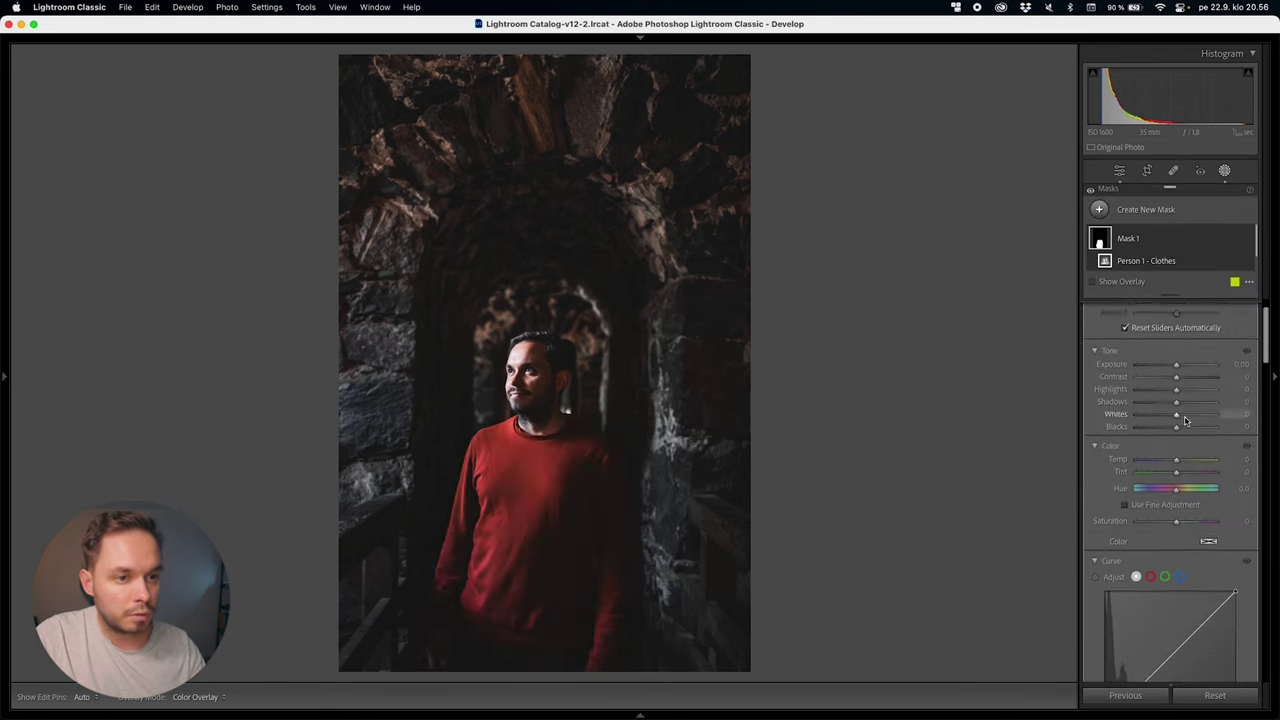
pyautogui.moveTo(1177, 446)
pyautogui.mouseDown()
pyautogui.moveTo(1146, 453)
pyautogui.moveTo(1183, 436)
pyautogui.mouseUp()
pyautogui.click(1246, 421)
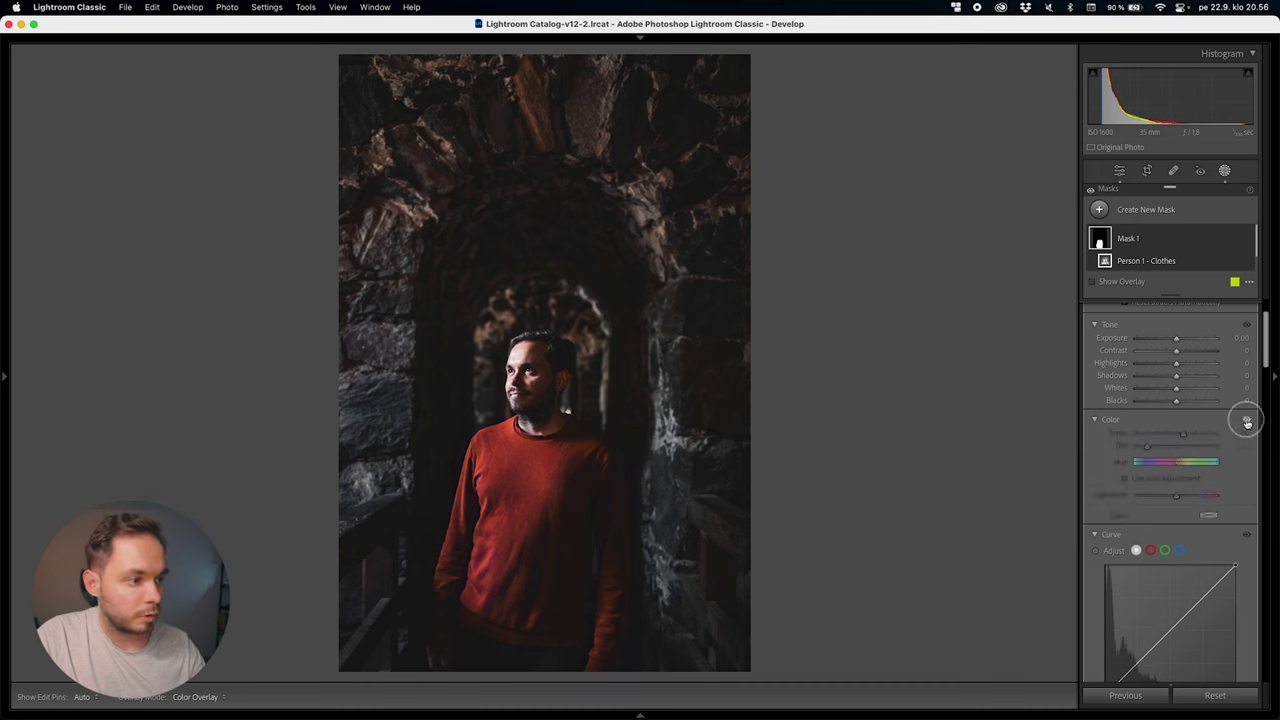
pyautogui.click(1246, 421)
pyautogui.click(1246, 421)
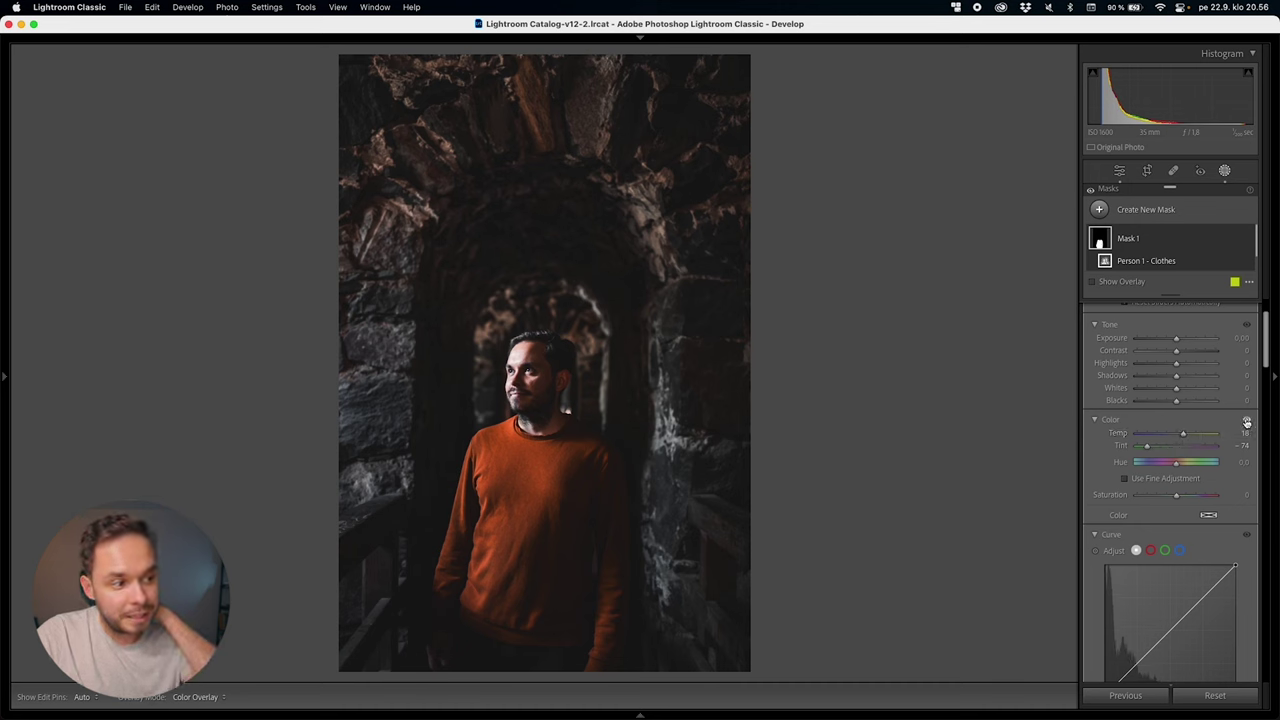
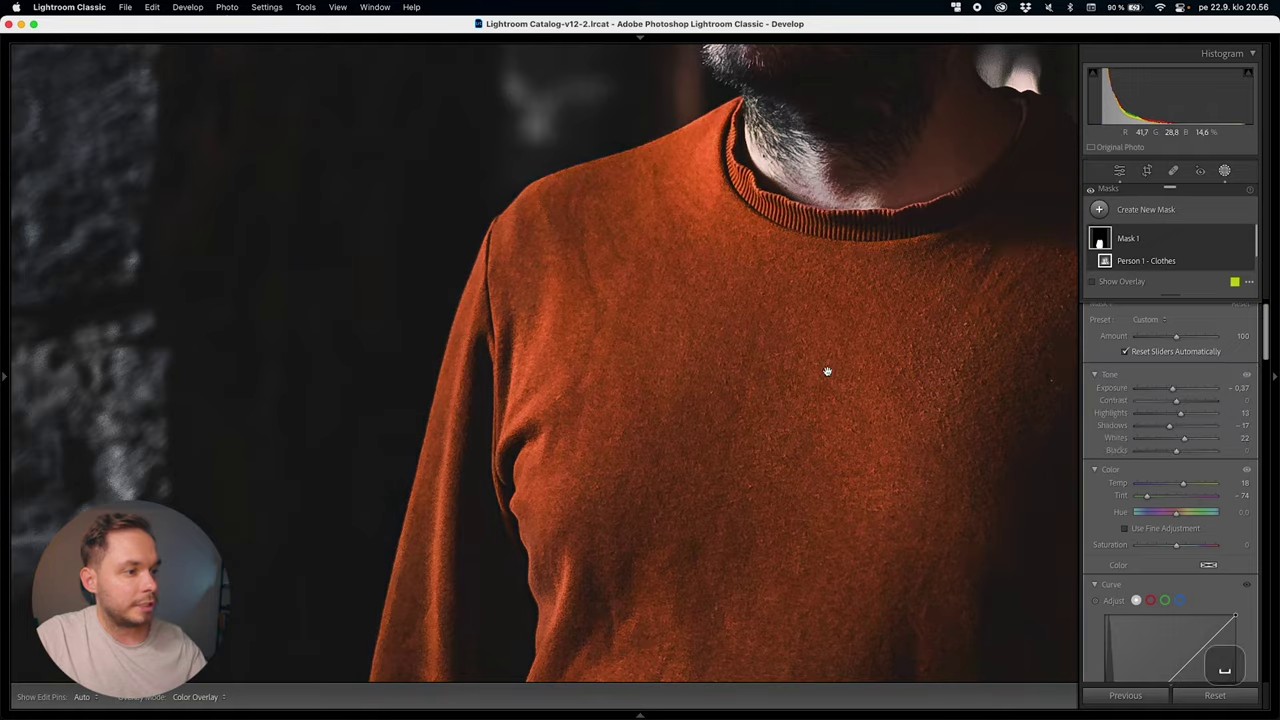
# Set the clothes mask's Saturation to −36 and its Hue to 2.1
pyautogui.moveTo(1176, 546); pyautogui.dragTo(1168, 548)
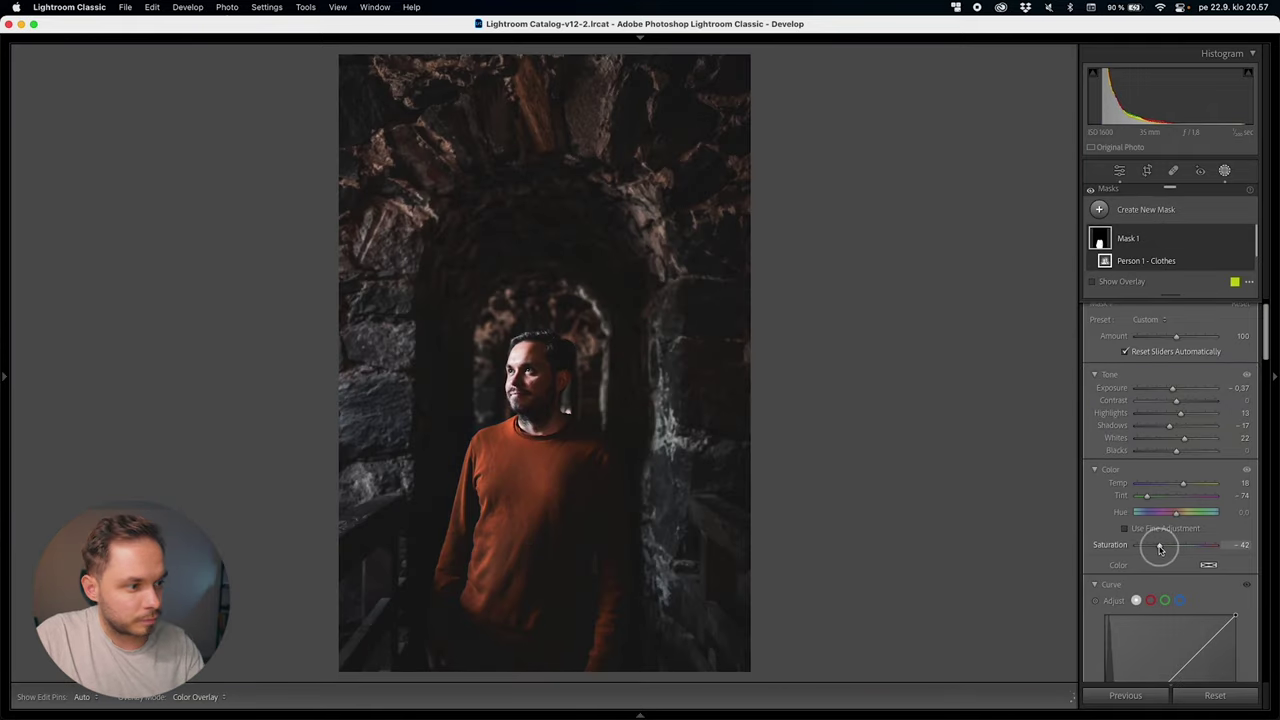
pyautogui.moveTo(1163, 549); pyautogui.dragTo(1162, 547)
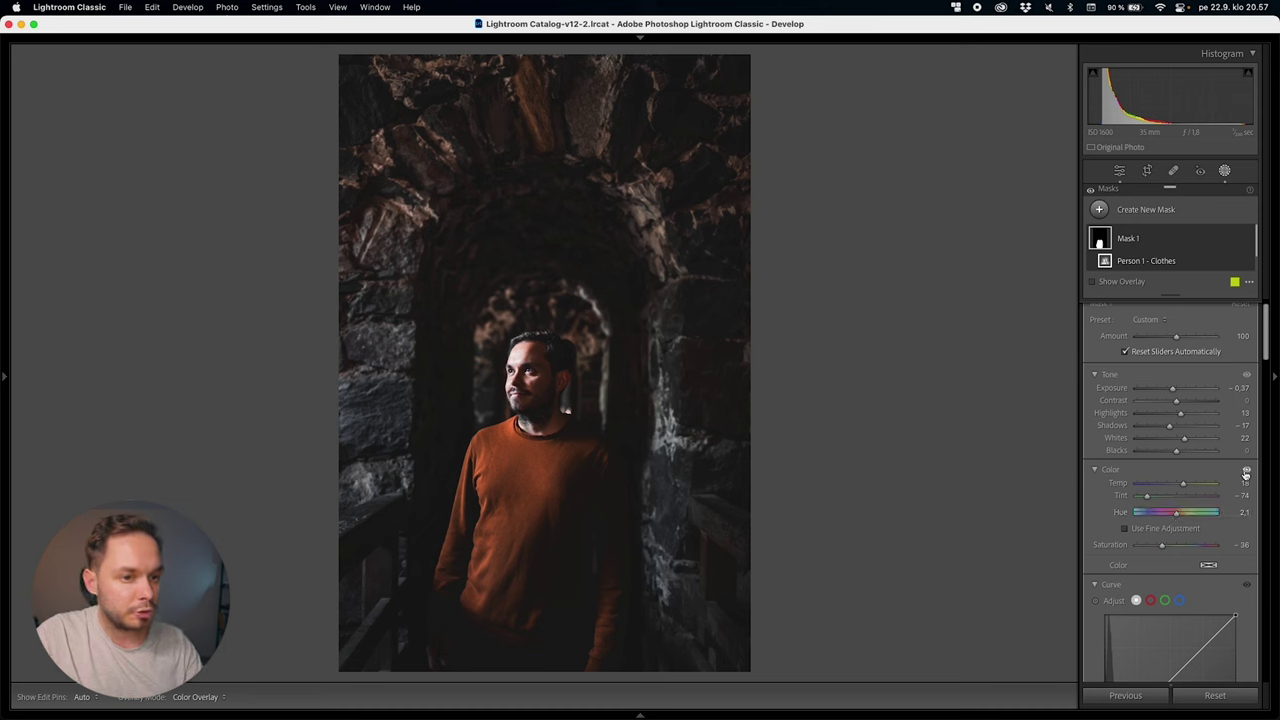
# Compare the sweater at Hue 0 and Hue 2.1 by resetting the value and repeatedly undoing and redoing the change
pyautogui.doubleClick(1177, 515)
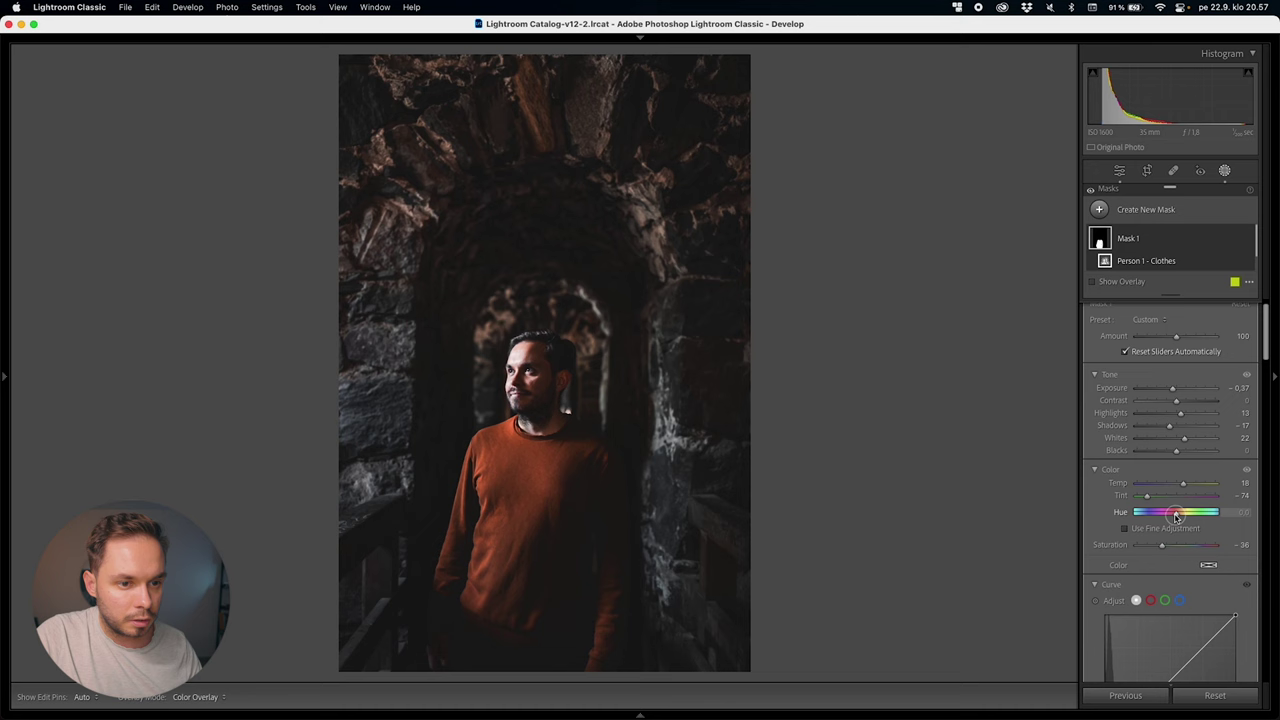
pyautogui.press('super+z')
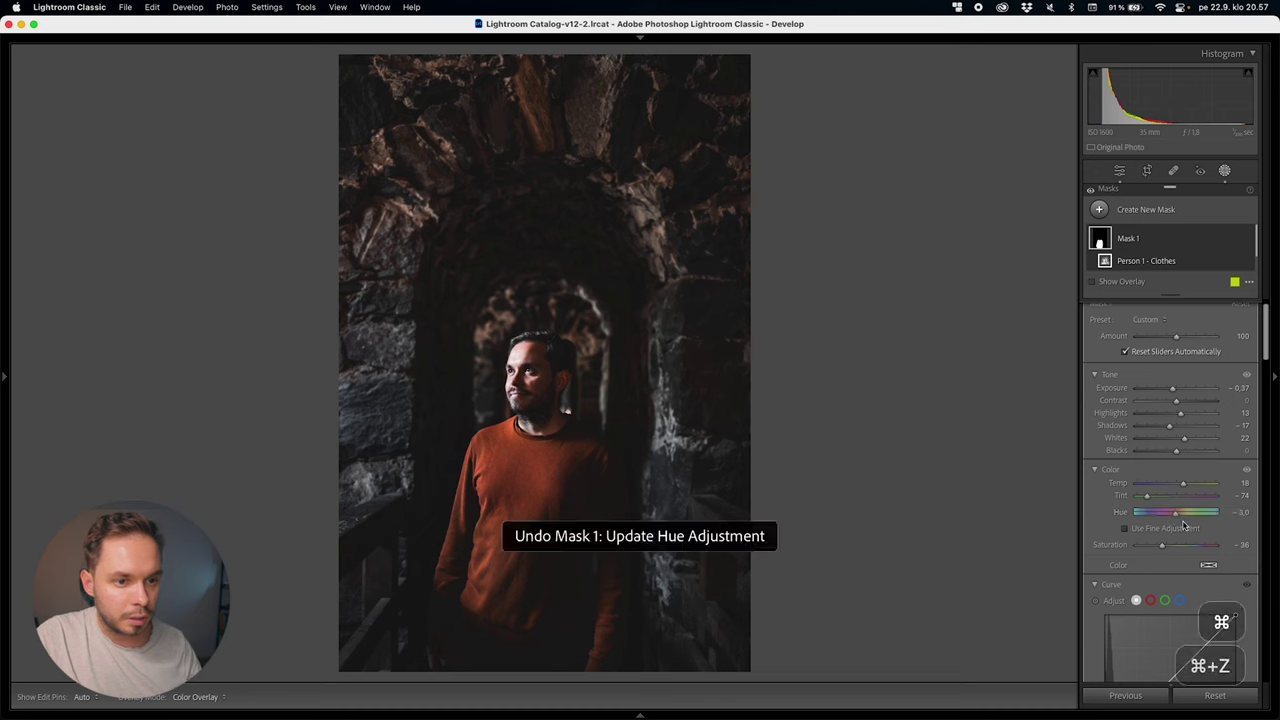
pyautogui.click(1244, 512)
pyautogui.write('0')
pyautogui.press('Return')
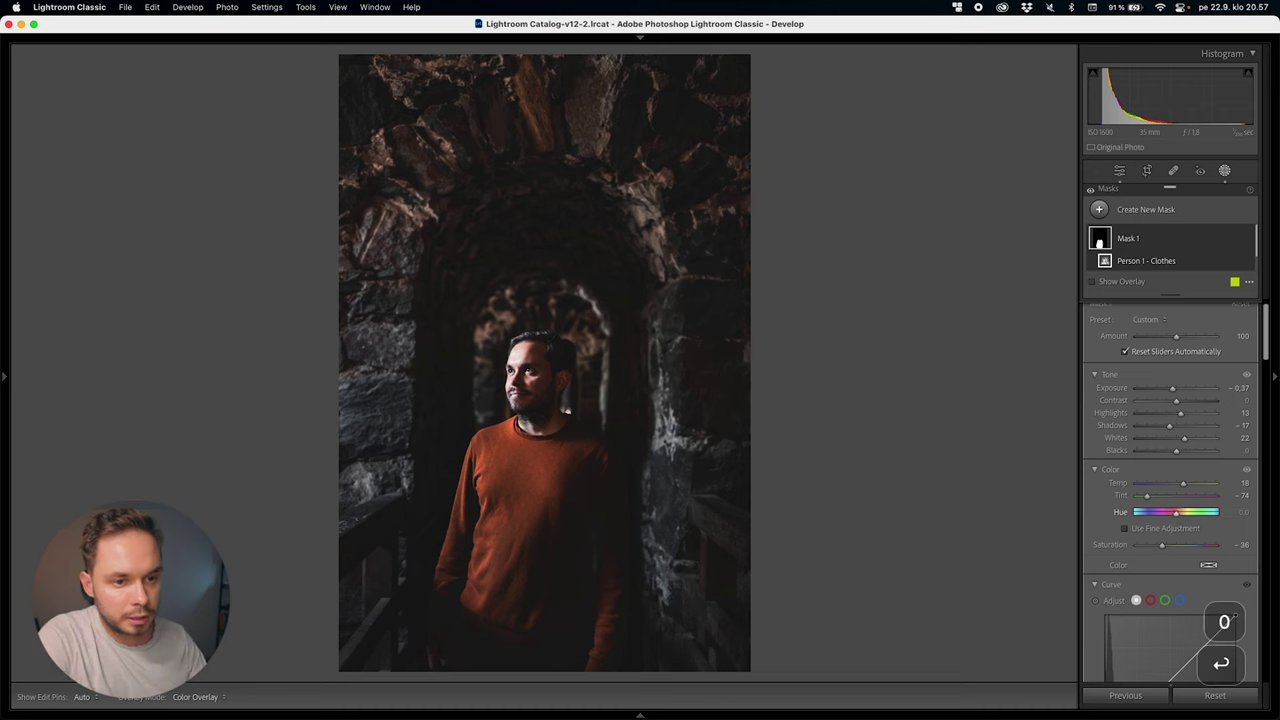
pyautogui.press('super+z')
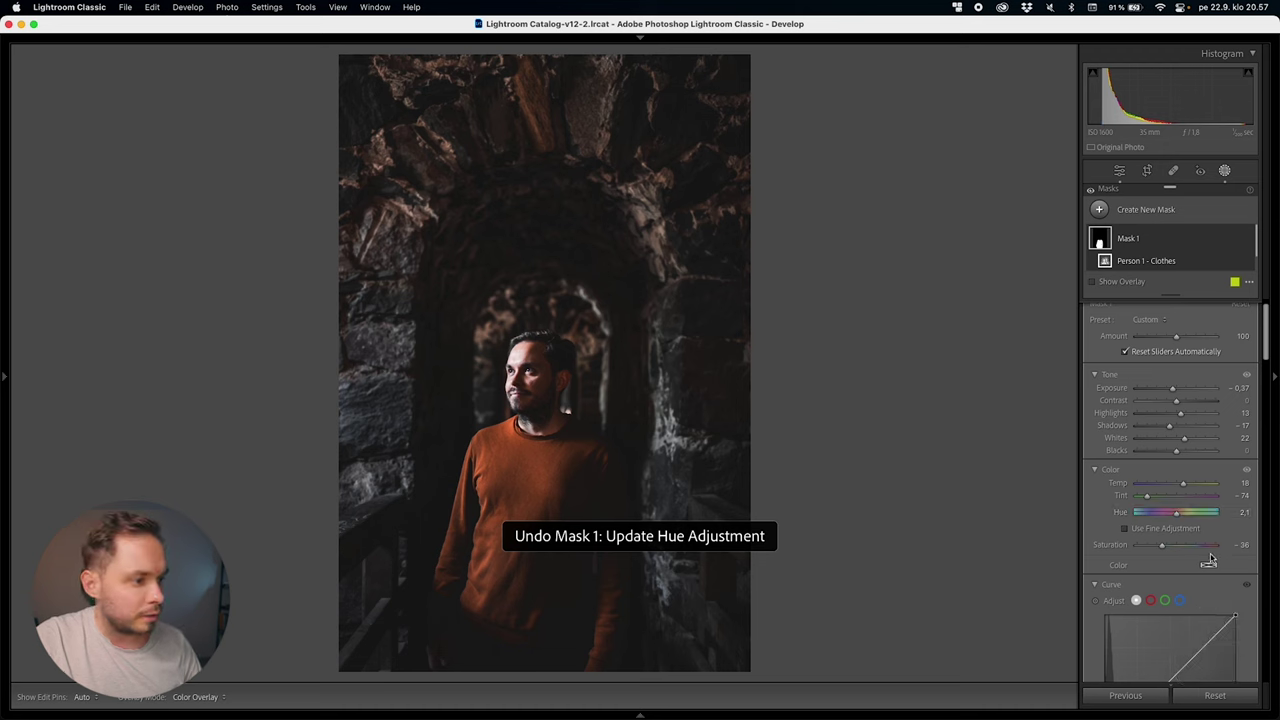
pyautogui.press('shift+super+z')
pyautogui.press('super+z')
pyautogui.press('shift+super+z')
pyautogui.press('super+z')
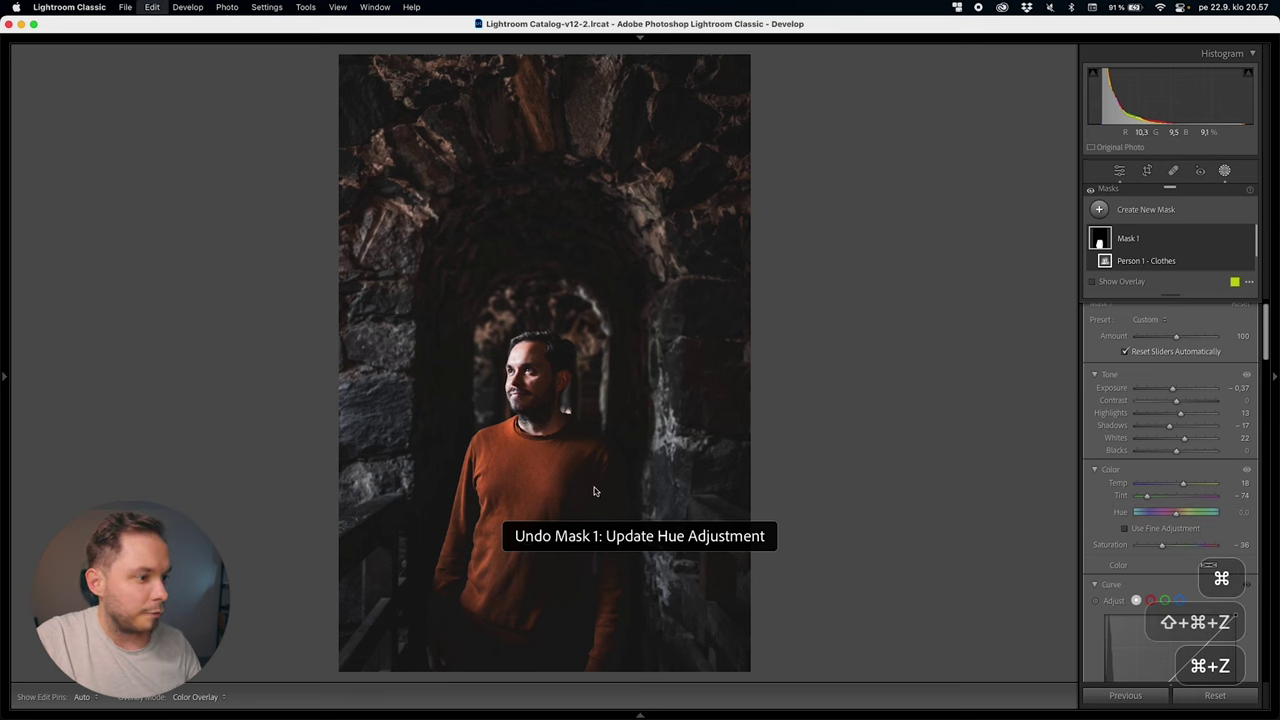
pyautogui.press('super+z')
pyautogui.press('shift+super+z')
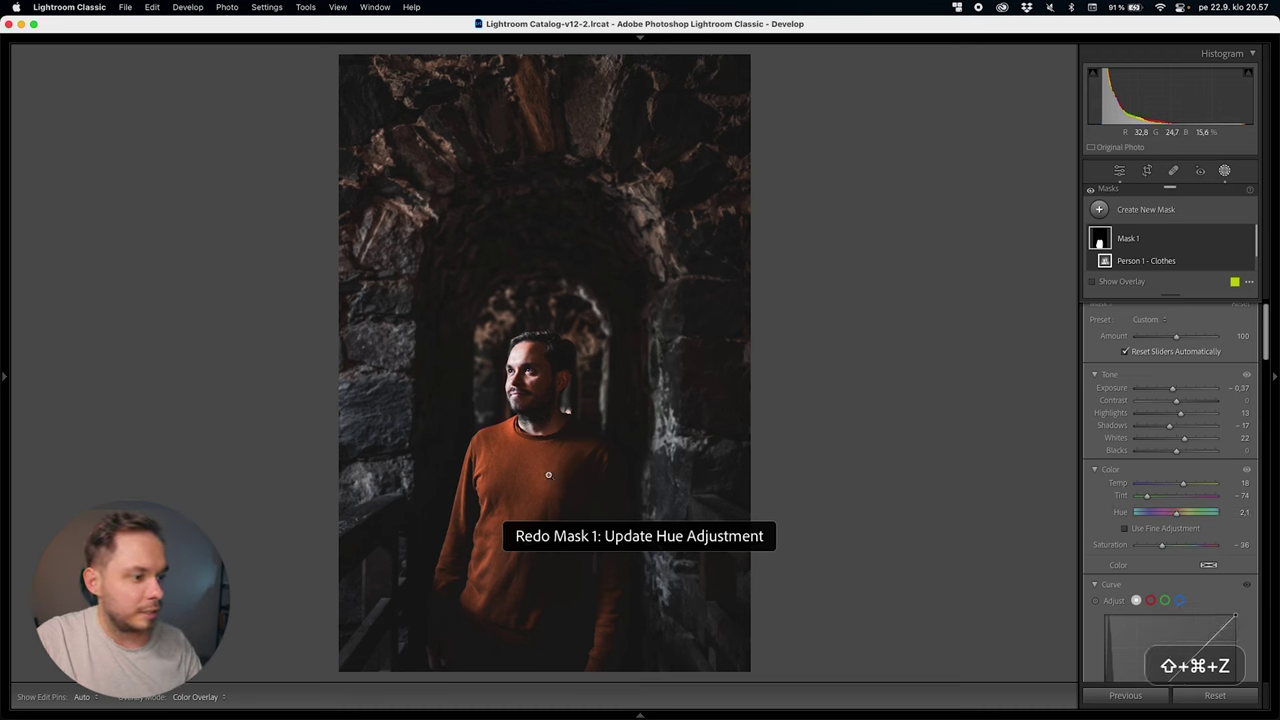
# Examine both Hue settings close up on the sweater by undoing and redoing the change, ending on Hue 2.1
pyautogui.press('space')
pyautogui.click(537, 486)
pyautogui.moveTo(537, 486); pyautogui.dragTo(607, 402)
pyautogui.press('super+z')
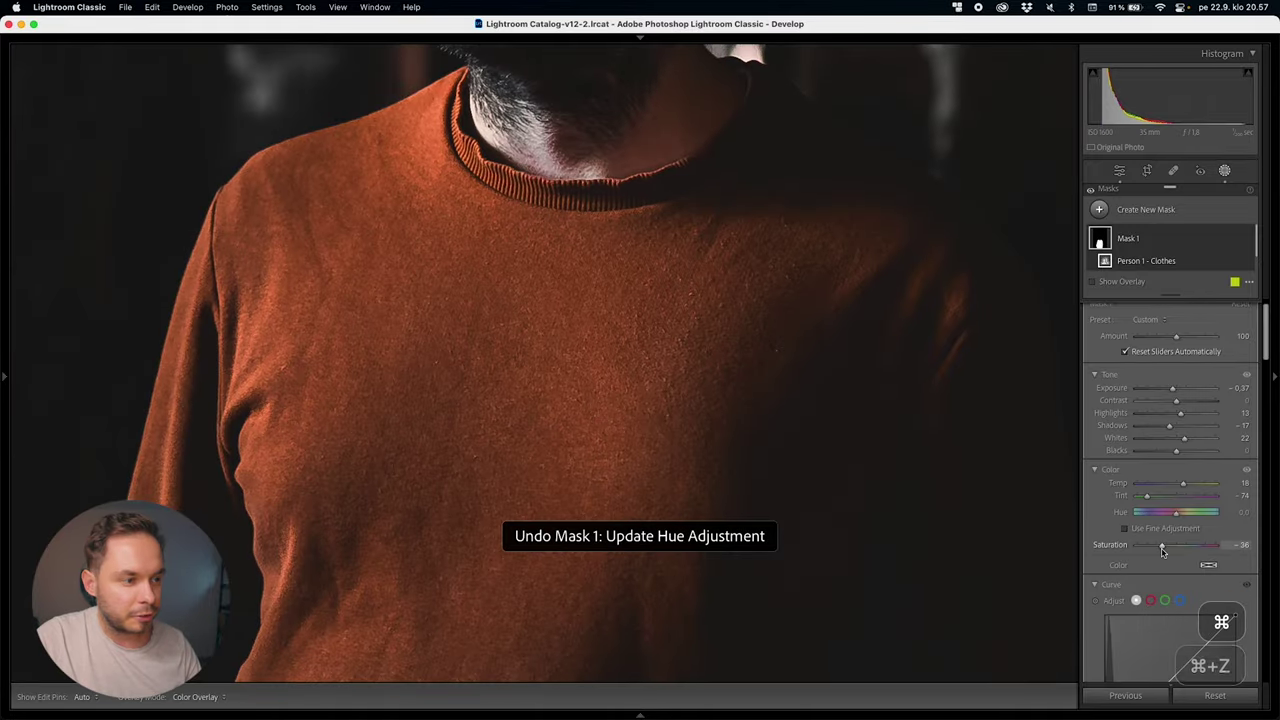
pyautogui.press('shift+super+z')
pyautogui.press('super+z')
pyautogui.press('shift+super+z')
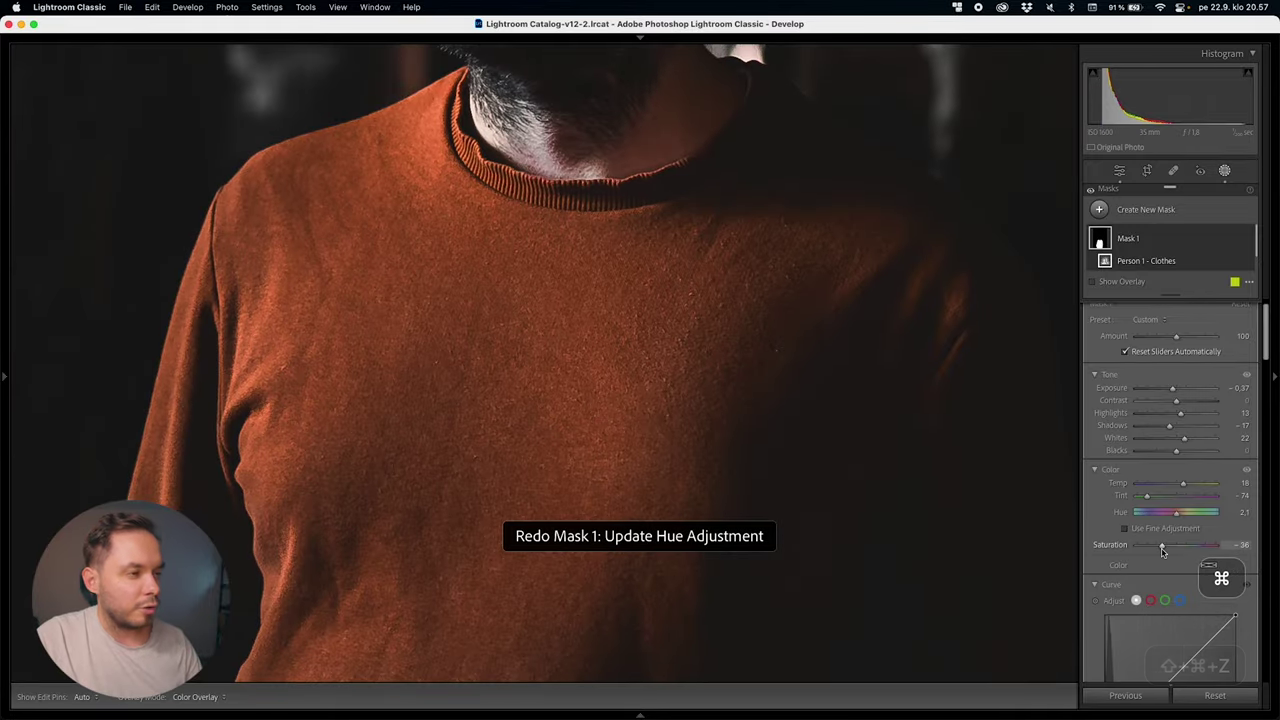
pyautogui.press('super+z')
pyautogui.press('shift+super+z')
pyautogui.press('space')
pyautogui.click(604, 357)
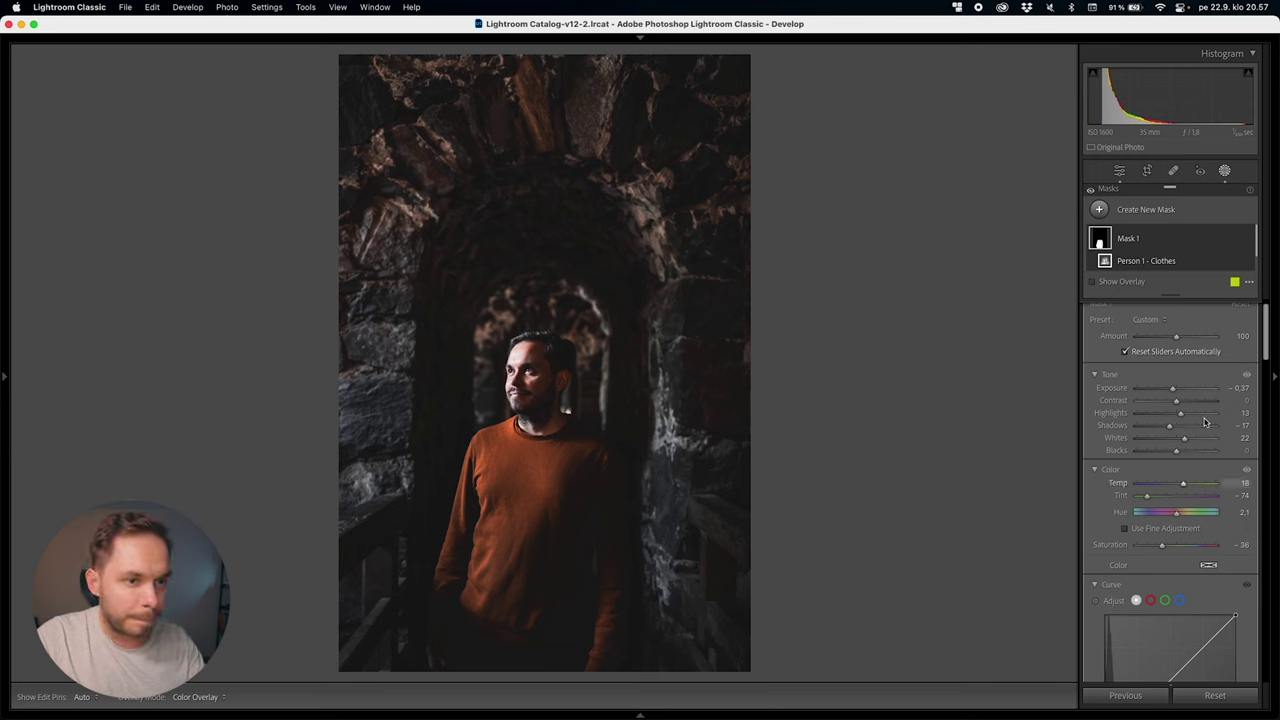
# Compare the photo with and without the clothes mask by repeatedly hiding and showing Mask 1, leaving it enabled
pyautogui.scroll(1, 1177, 331)
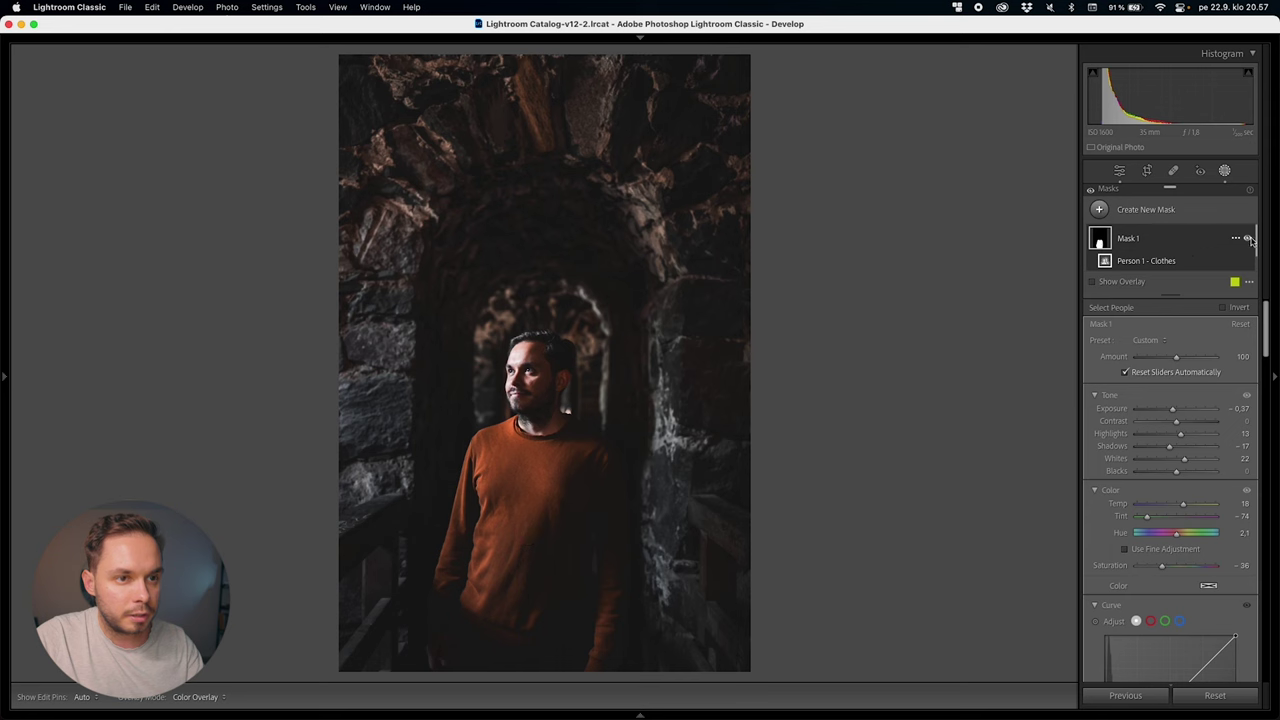
pyautogui.click(1247, 238)
pyautogui.click(1247, 238)
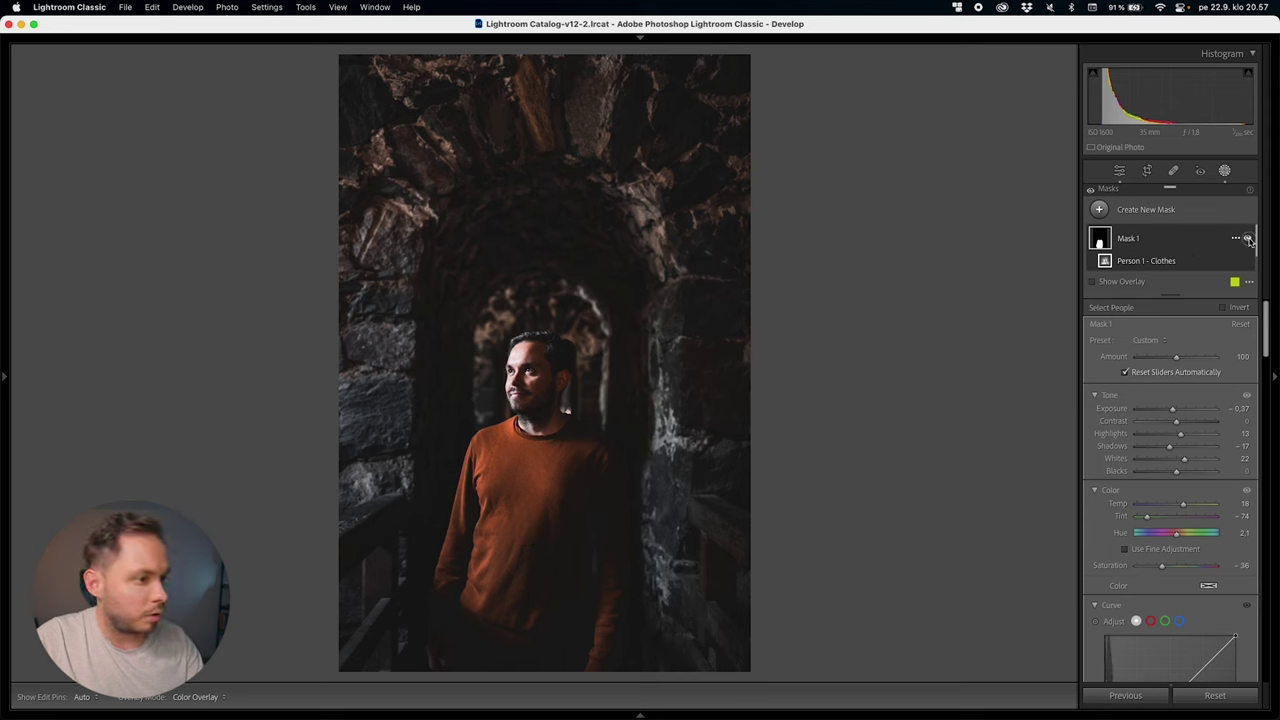
pyautogui.click(1247, 238)
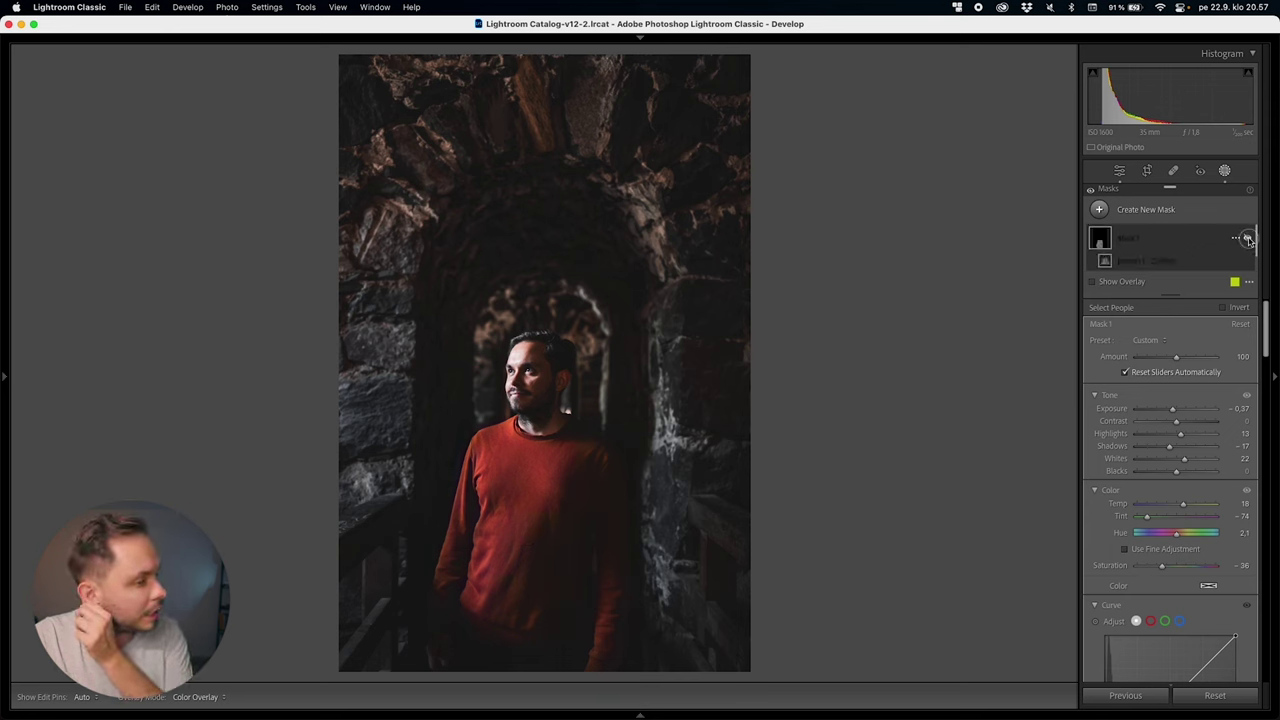
pyautogui.click(1247, 238)
pyautogui.doubleClick(1248, 239)
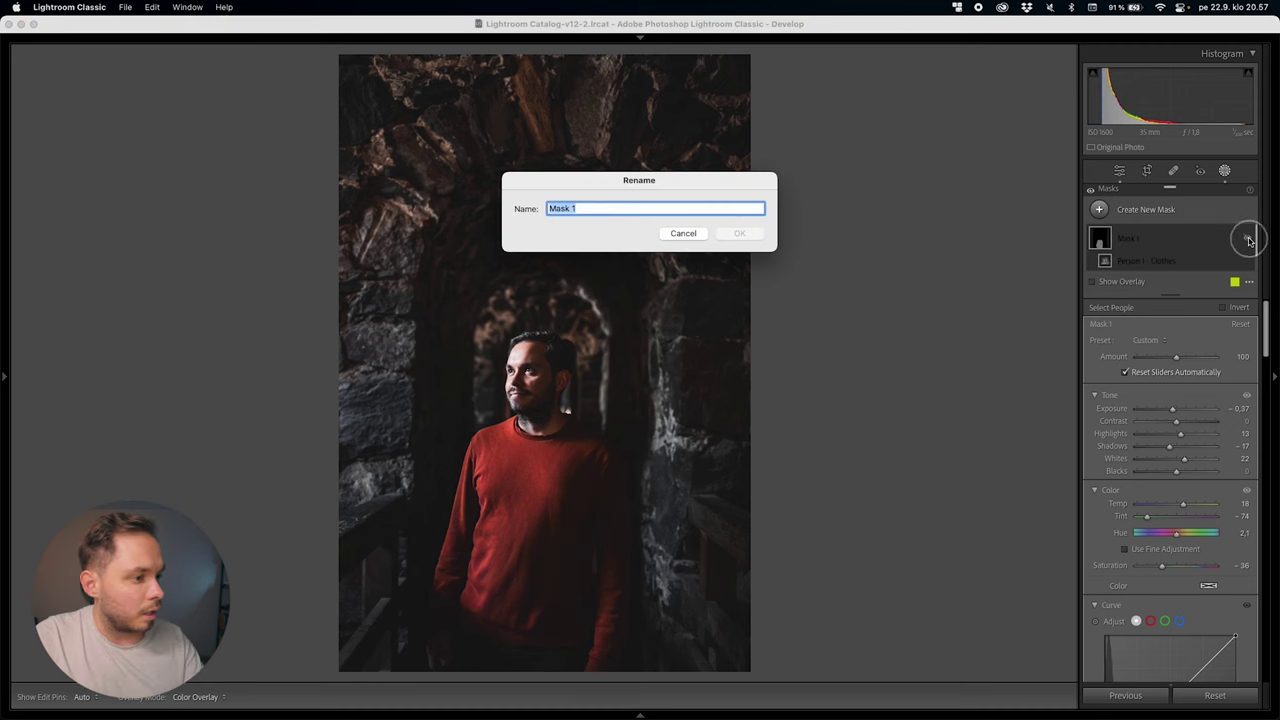
pyautogui.click(676, 236)
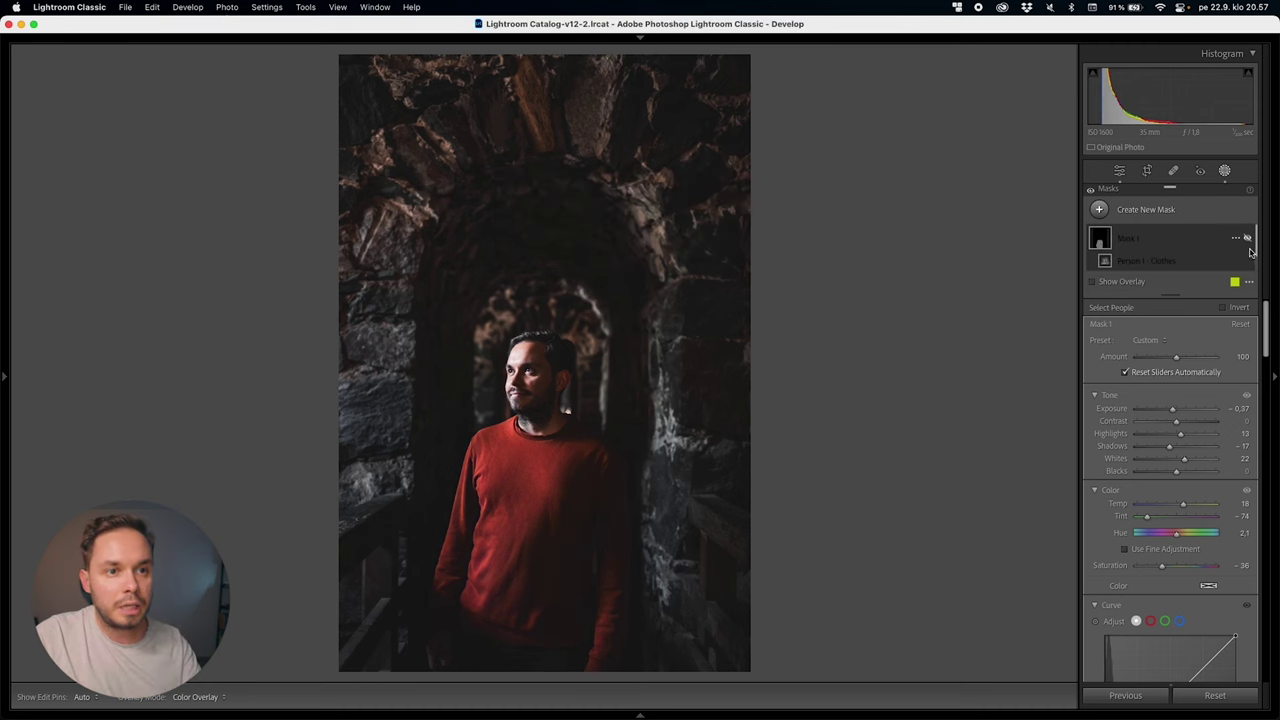
pyautogui.click(1247, 238)
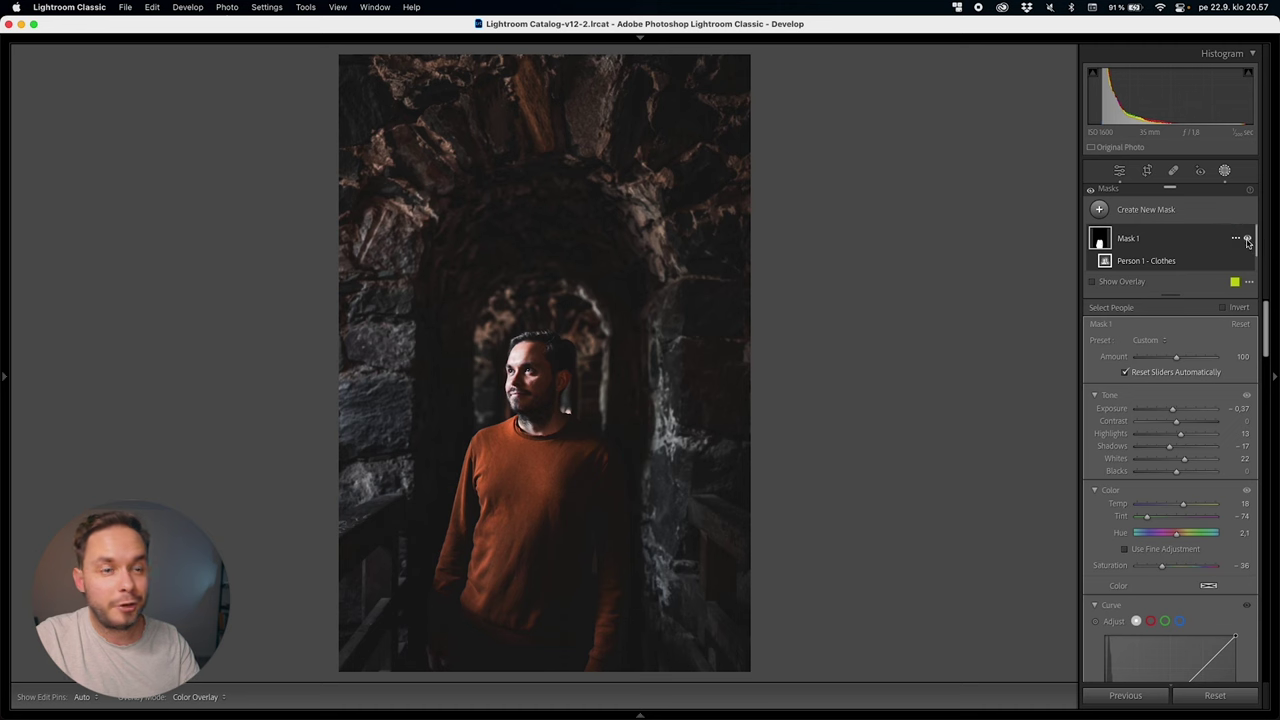
pyautogui.click(1247, 240)
pyautogui.click(1248, 240)
pyautogui.click(1248, 238)
# Start a new People mask for the man and include Facial Skin, Body Skin and Facial Hair
pyautogui.click(1100, 210)
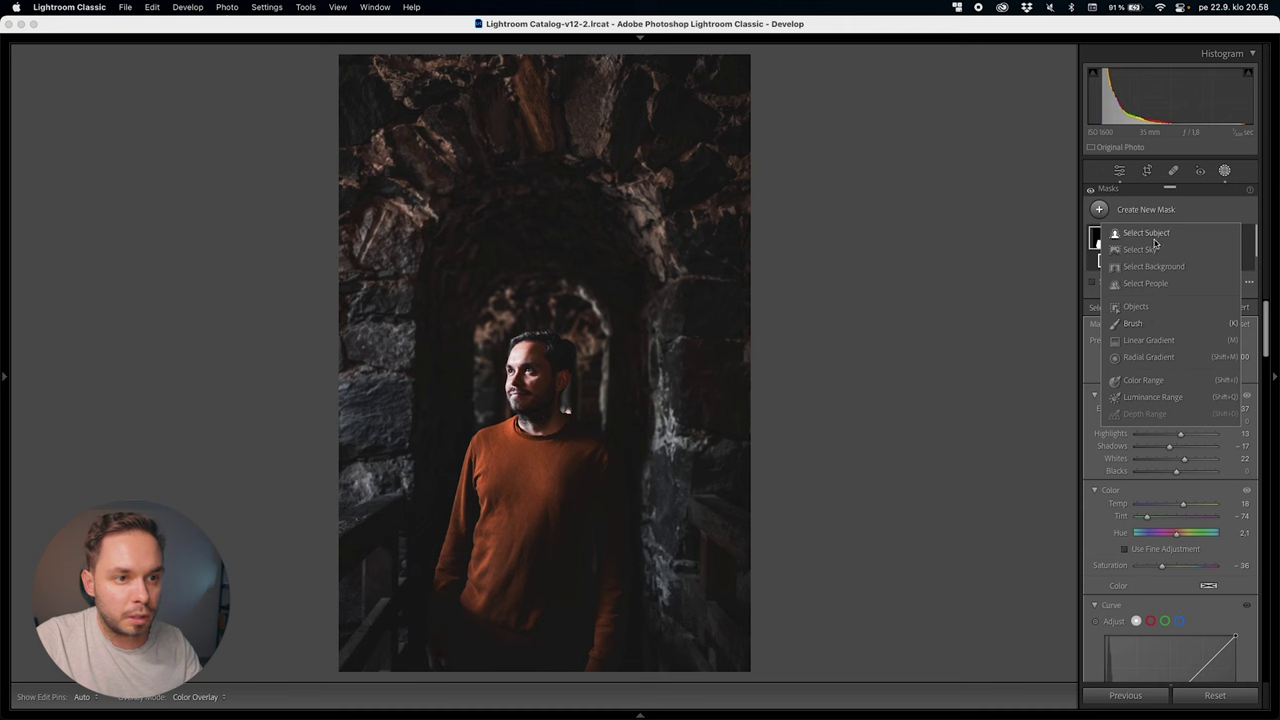
pyautogui.click(1160, 284)
pyautogui.click(1107, 336)
pyautogui.click(1107, 337)
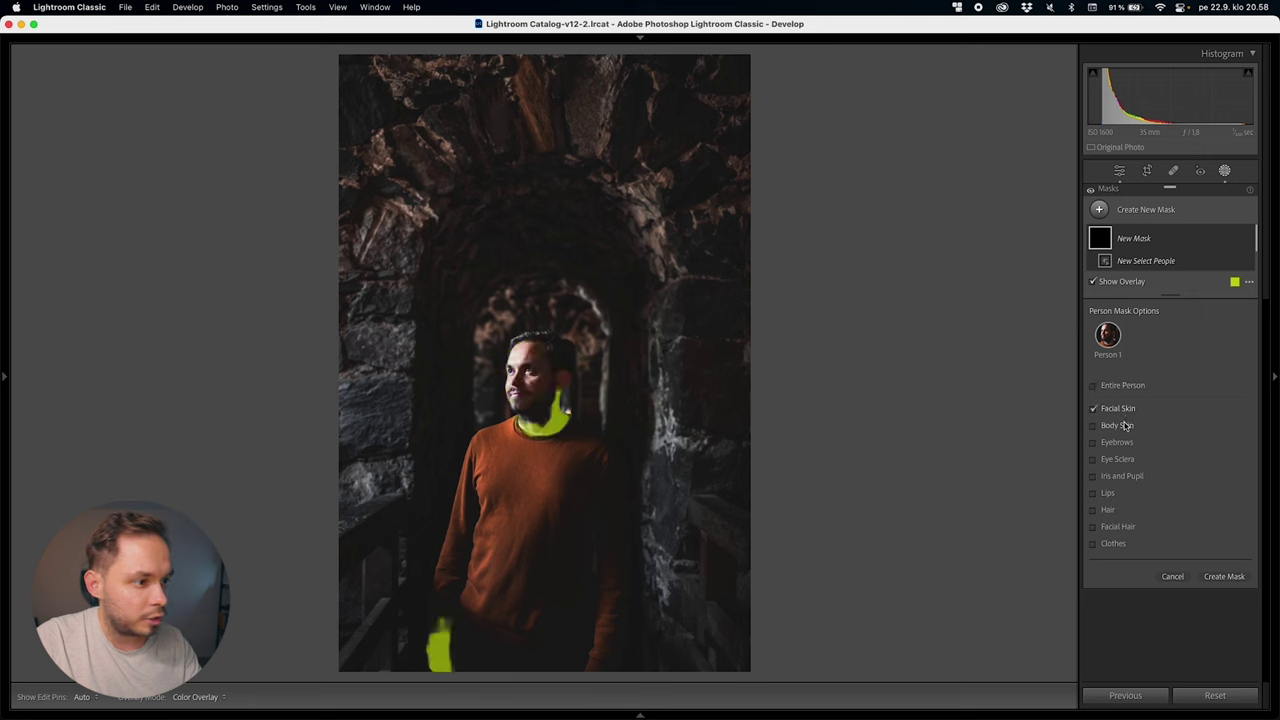
pyautogui.click(1125, 425)
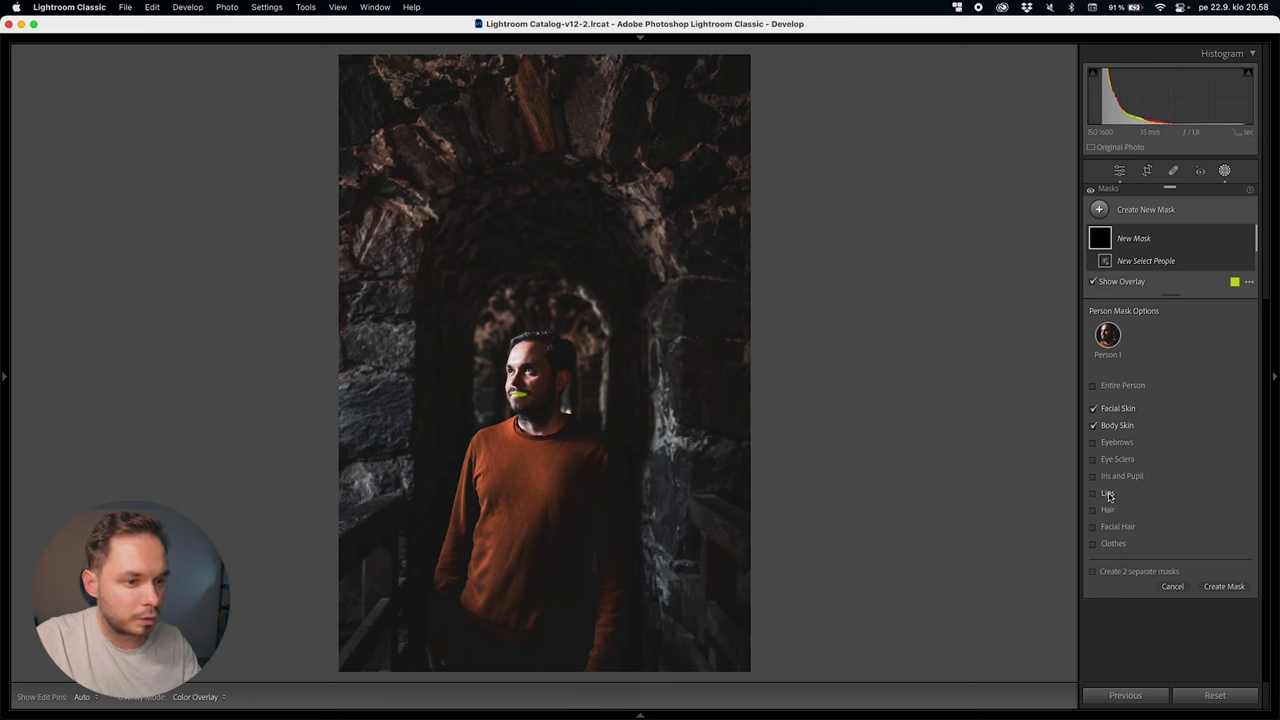
pyautogui.click(1112, 528)
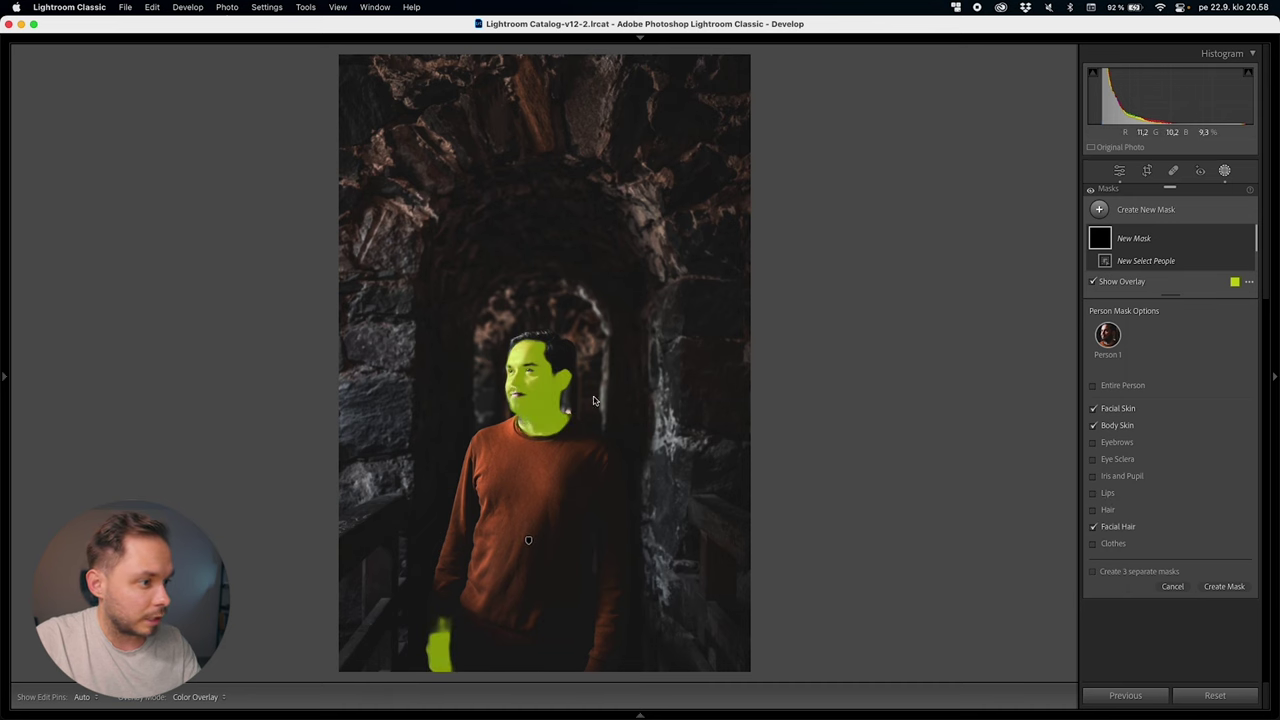
# Check the selection around the man's hand up close, create the skin and facial hair as one combined mask, and hide its overlay
pyautogui.press('space')
pyautogui.press('space')
pyautogui.press('space')
pyautogui.click(443, 648)
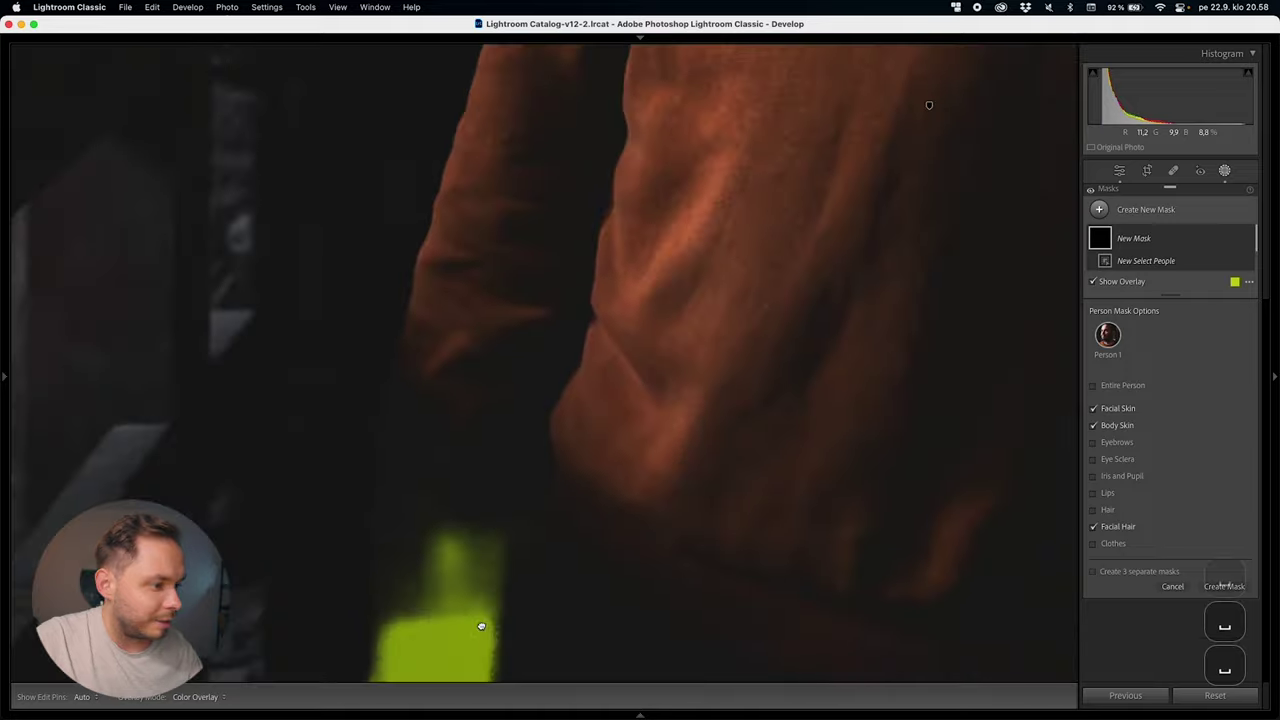
pyautogui.moveTo(481, 626); pyautogui.dragTo(634, 462)
pyautogui.click(783, 371)
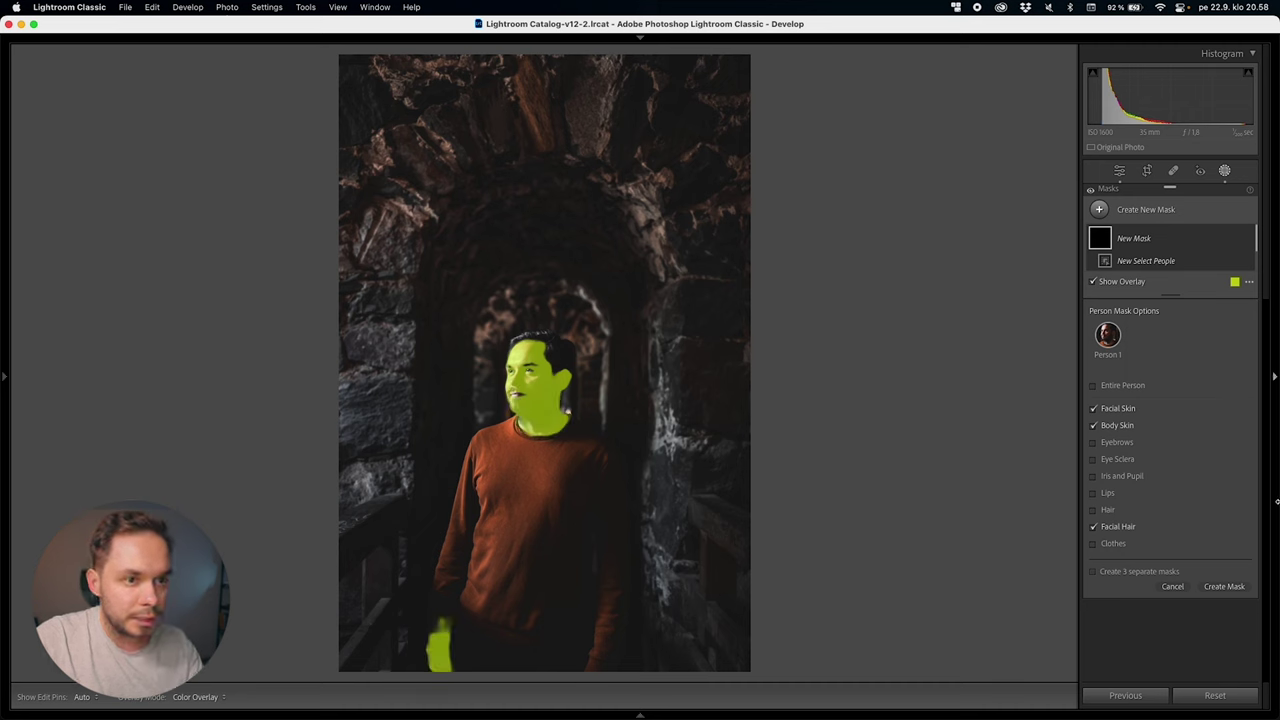
pyautogui.click(1224, 587)
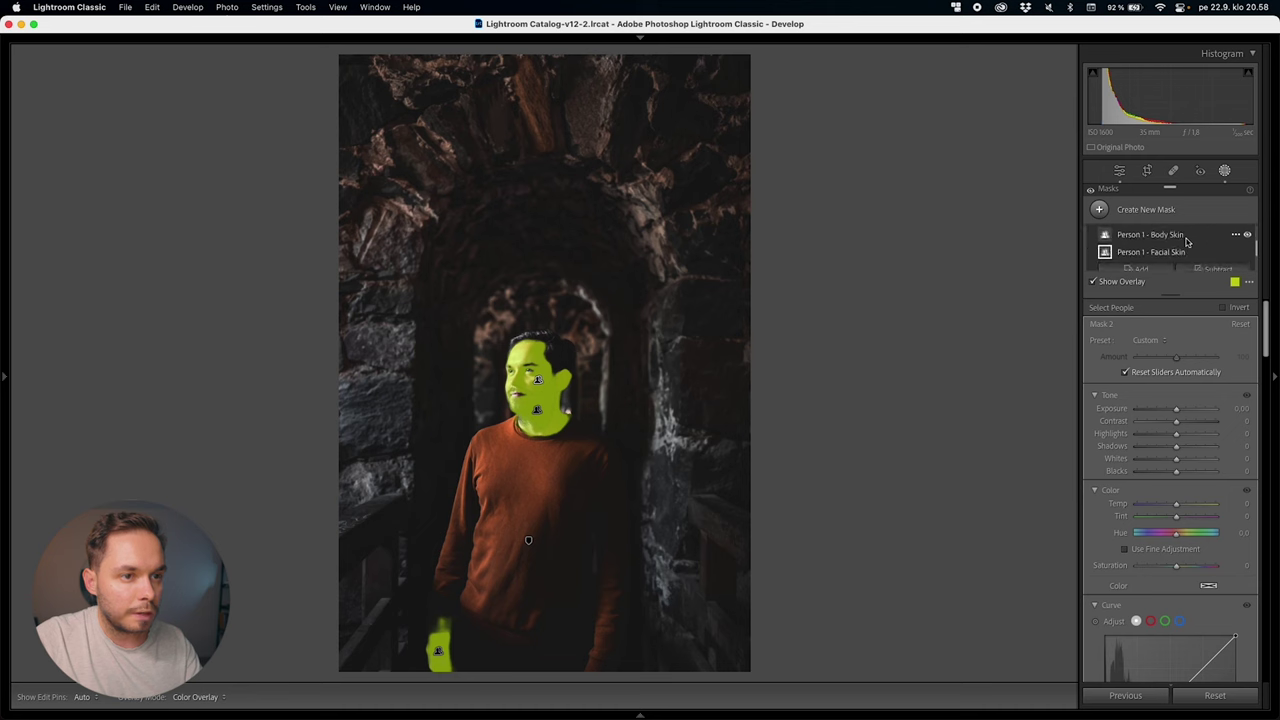
pyautogui.press('o')
# Smooth the man's skin in Mask 2 by setting Noise to 25 and Texture to −44 while viewing the face close up
pyautogui.press('space')
pyautogui.moveTo(541, 368); pyautogui.dragTo(576, 297)
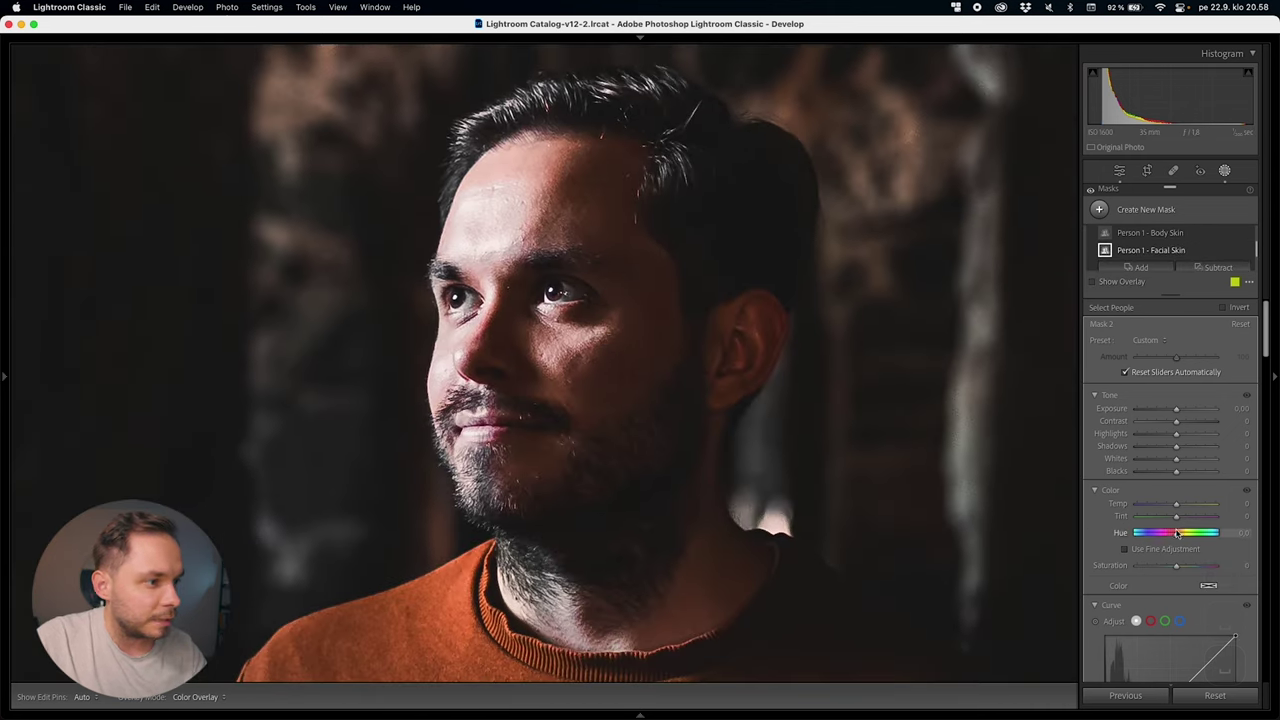
pyautogui.scroll(-10, 1165, 531)
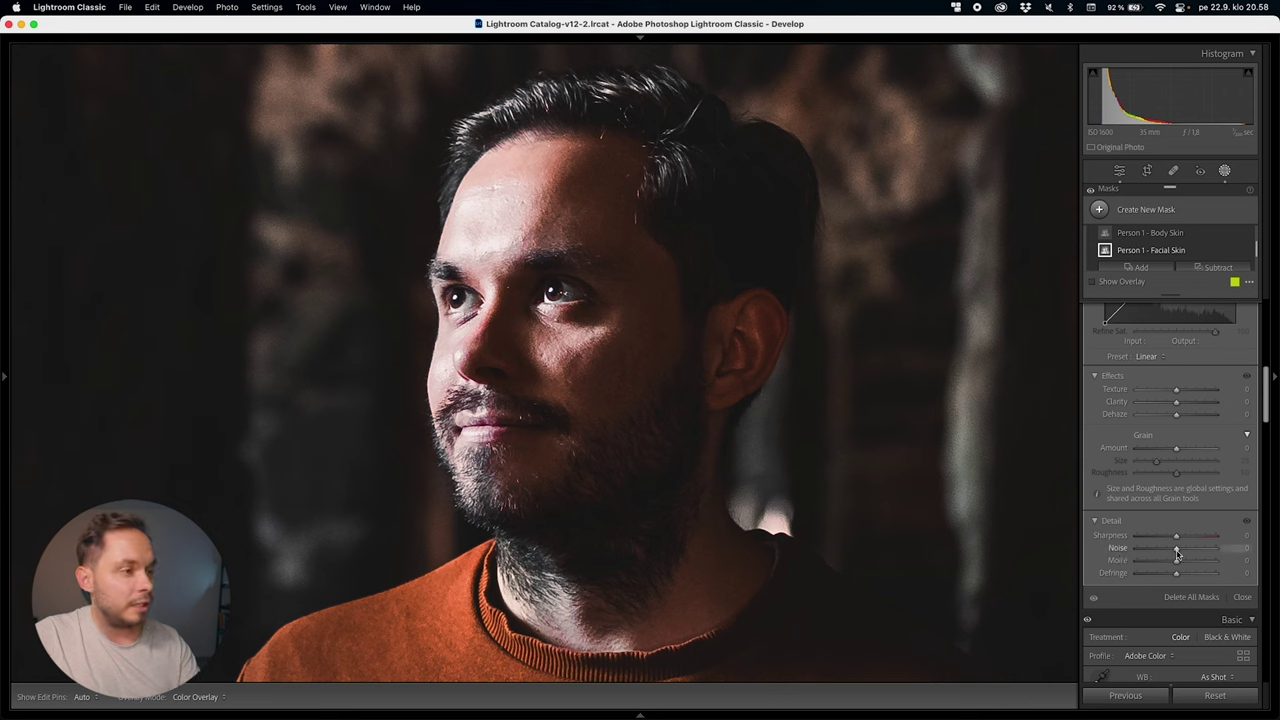
pyautogui.moveTo(1177, 554)
pyautogui.mouseDown()
pyautogui.moveTo(1215, 556)
pyautogui.moveTo(1186, 556)
pyautogui.mouseUp()
pyautogui.moveTo(1177, 393); pyautogui.dragTo(1160, 399)
pyautogui.scroll(3, 1176, 255)
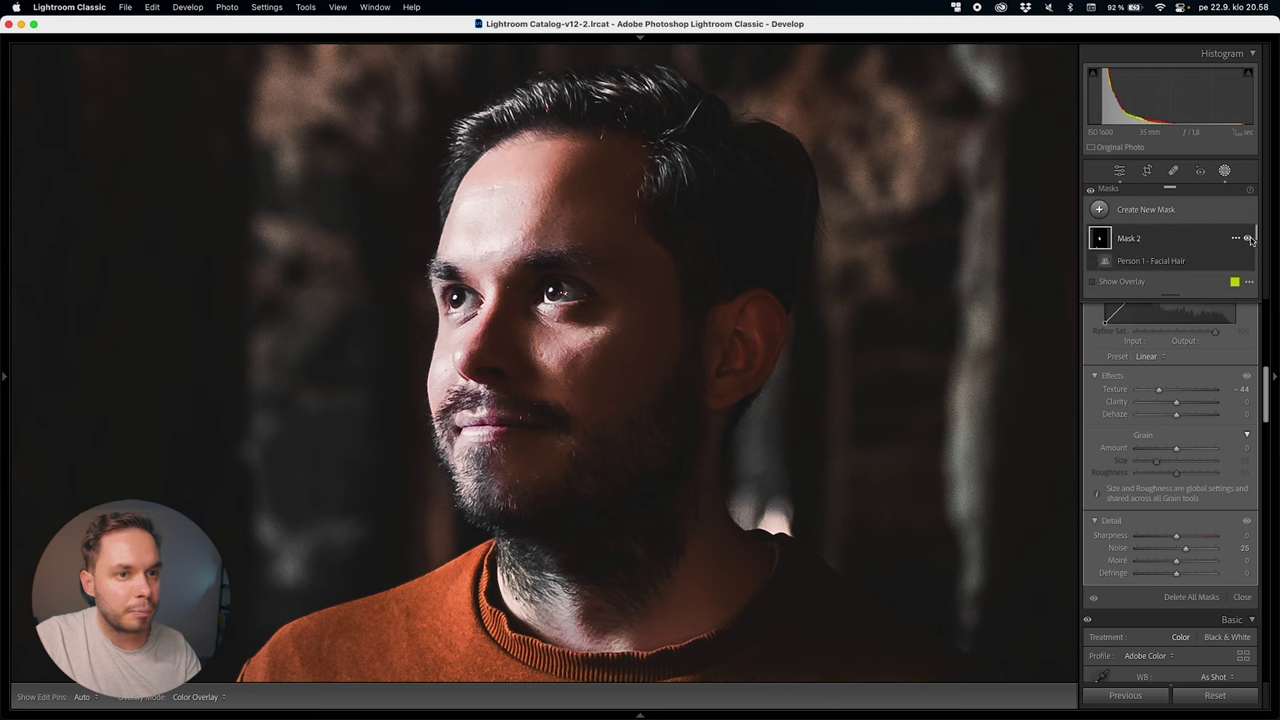
# Soften the skin smoothing in Mask 2 to Texture −16 and Noise 14, comparing the face with the mask hidden and shown
pyautogui.click(1247, 239)
pyautogui.click(1248, 239)
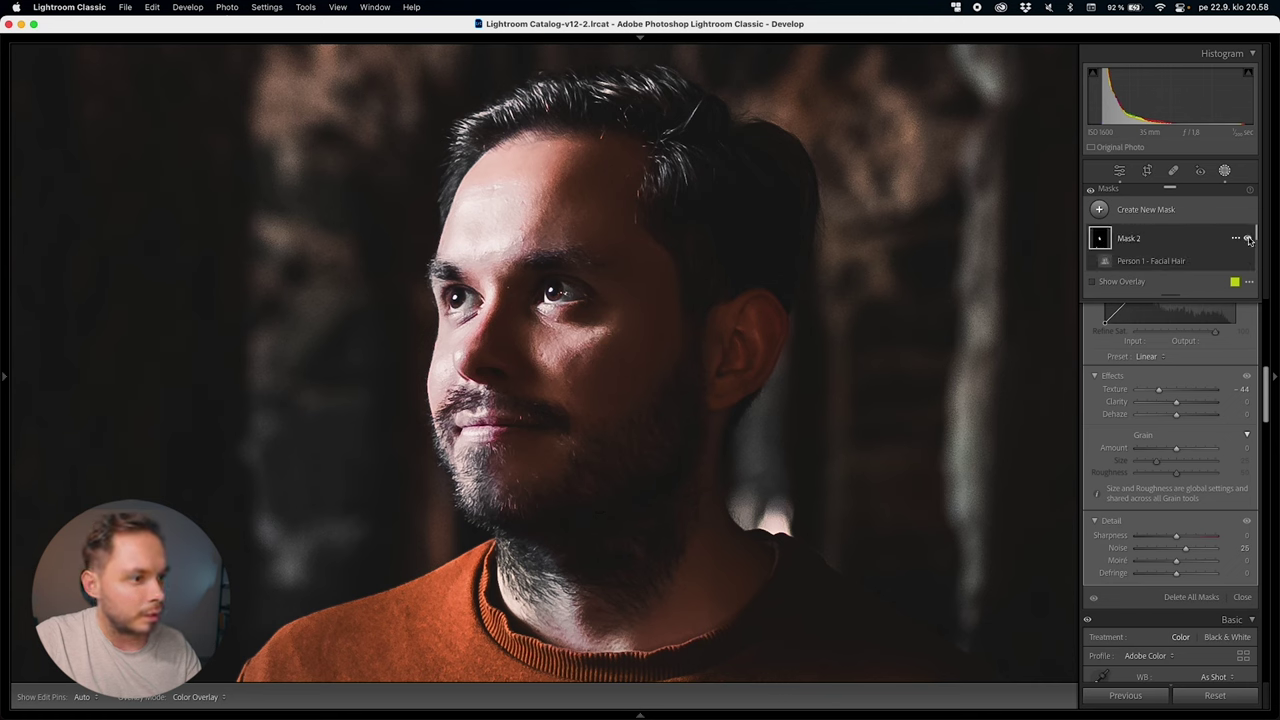
pyautogui.moveTo(1158, 390); pyautogui.dragTo(1170, 395)
pyautogui.moveTo(1183, 551); pyautogui.dragTo(1179, 548)
pyautogui.click(1246, 238)
pyautogui.click(1246, 238)
pyautogui.click(1246, 238)
pyautogui.click(1246, 238)
# Set Mask 2's Exposure to 0.20, Highlights to −7 and Shadows to 33 to brighten the man's skin
pyautogui.scroll(10, 1178, 484)
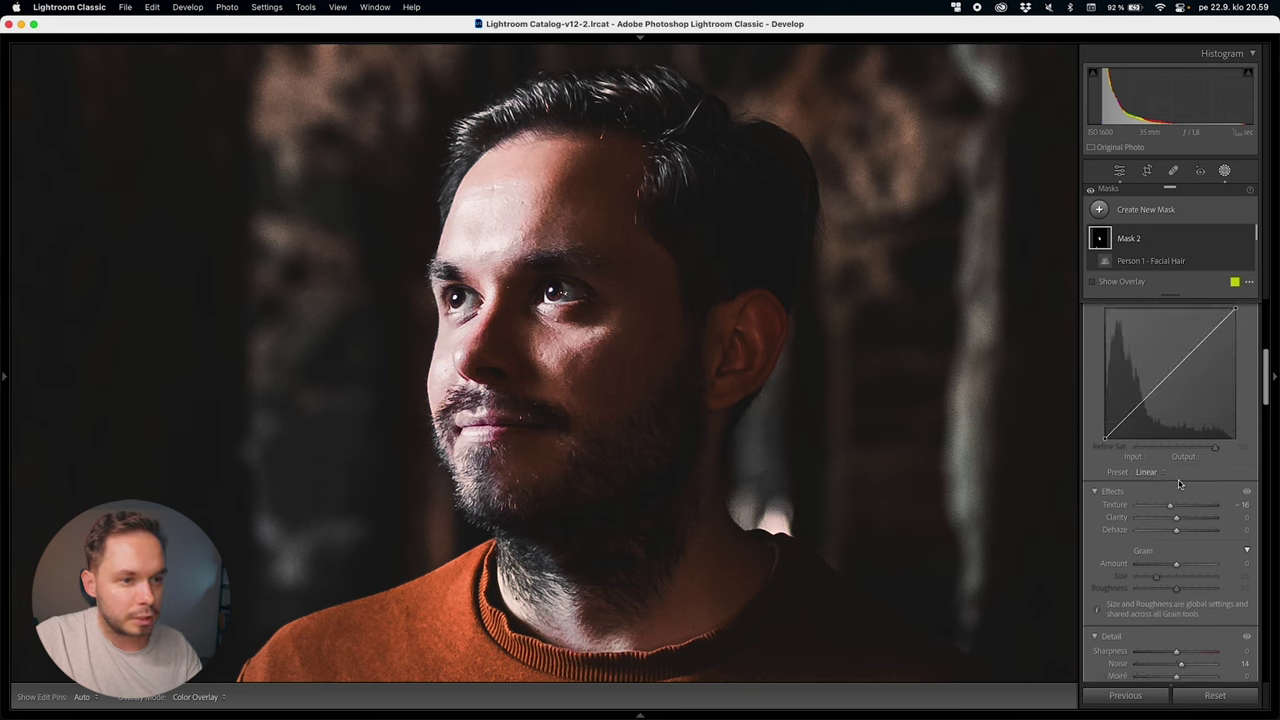
pyautogui.scroll(-5, 1178, 484)
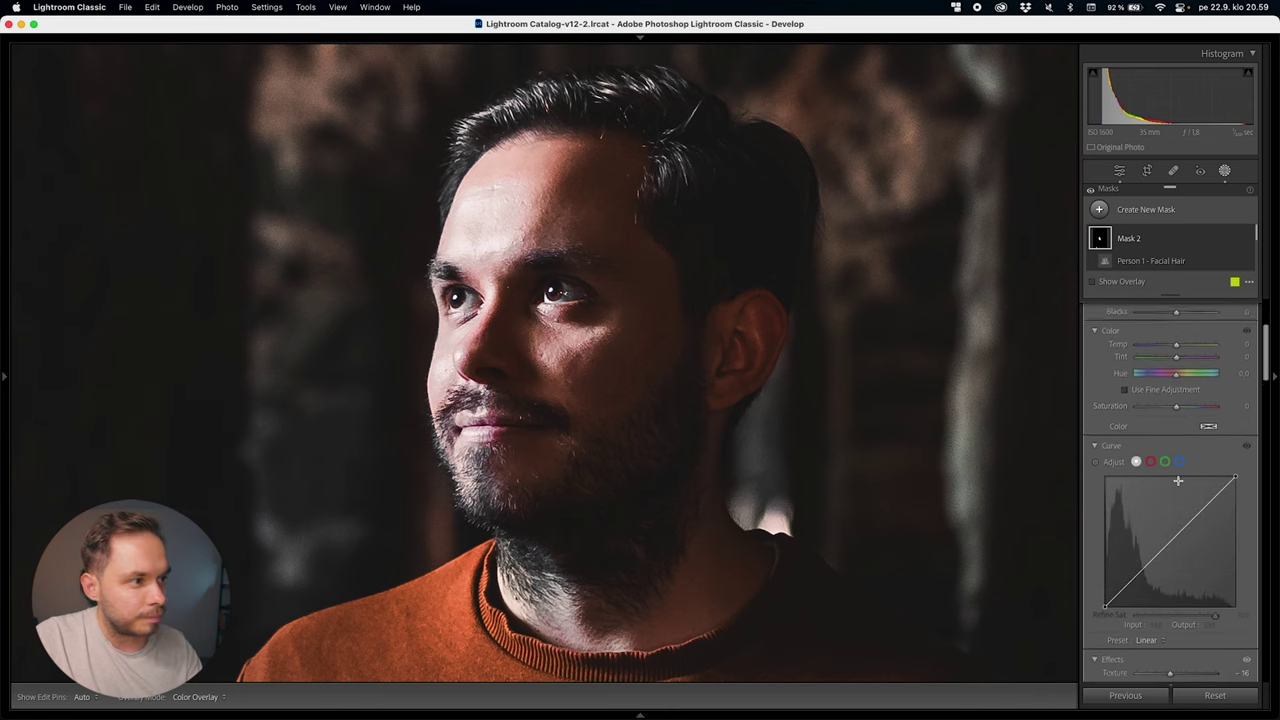
pyautogui.scroll(5, 1175, 355)
pyautogui.moveTo(1176, 357)
pyautogui.mouseDown()
pyautogui.moveTo(1138, 357)
pyautogui.moveTo(1174, 360)
pyautogui.mouseUp()
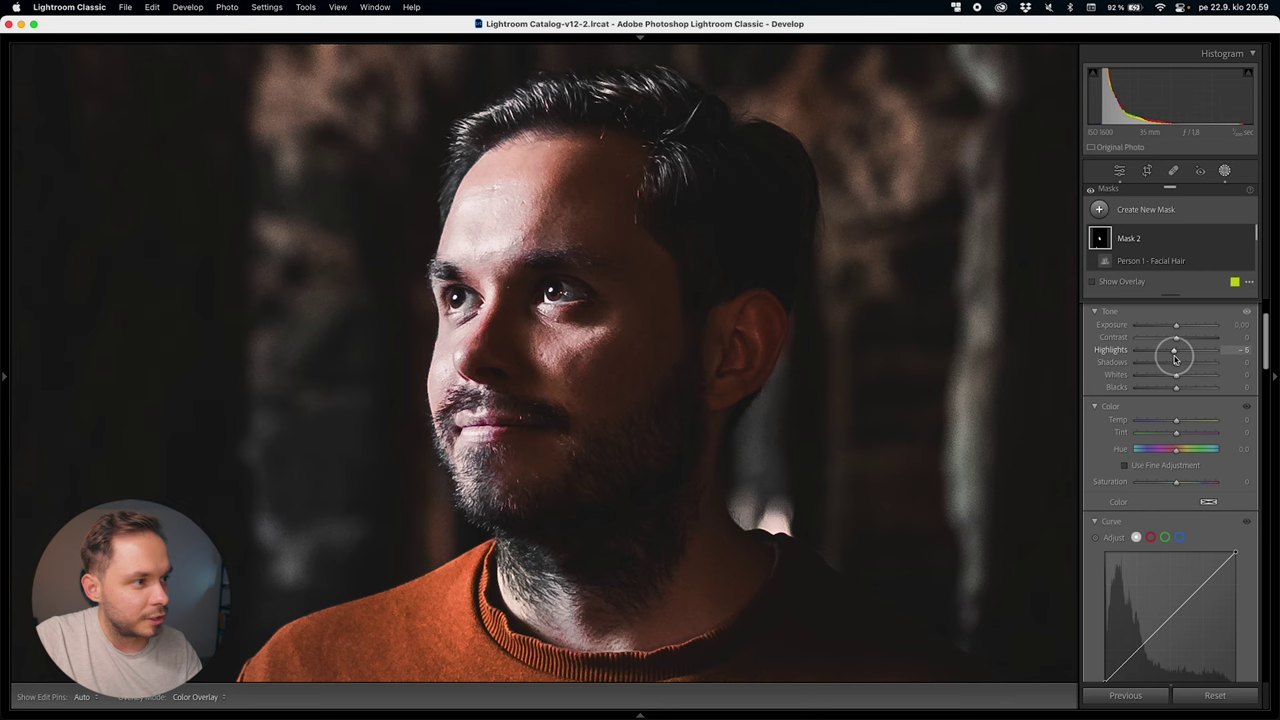
pyautogui.moveTo(1176, 362); pyautogui.dragTo(1188, 368)
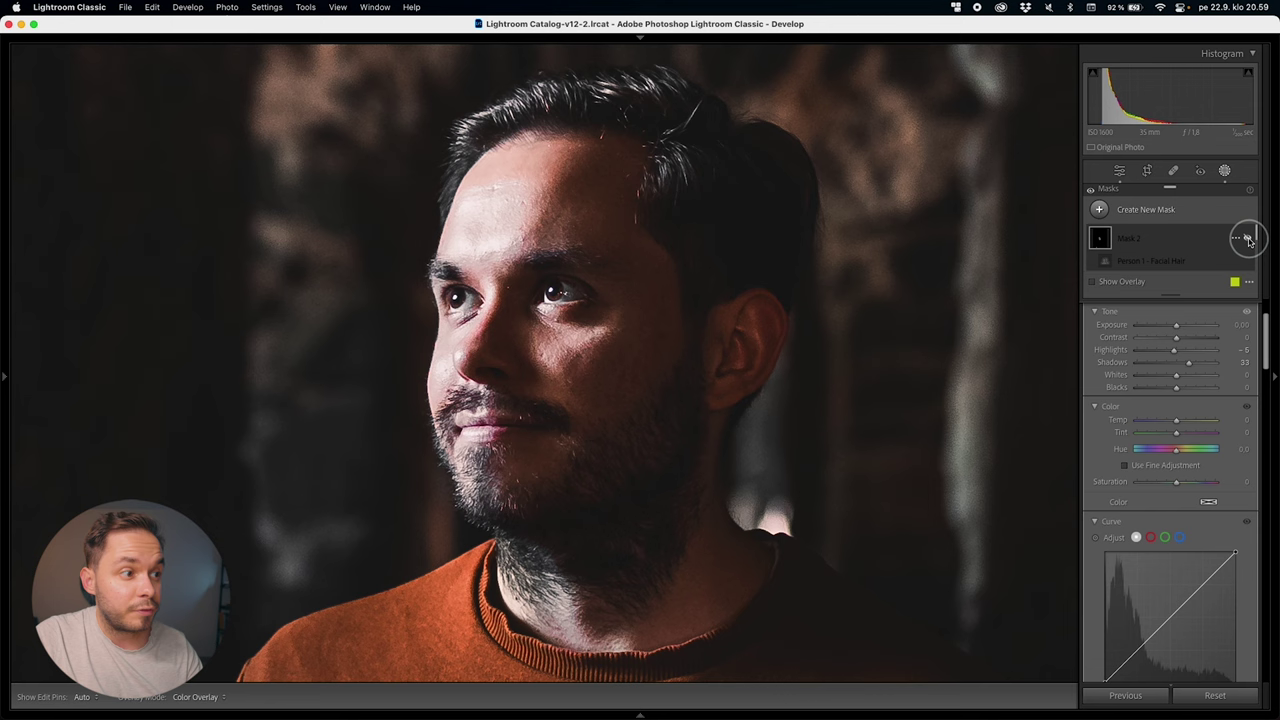
pyautogui.moveTo(1176, 325); pyautogui.dragTo(1174, 350)
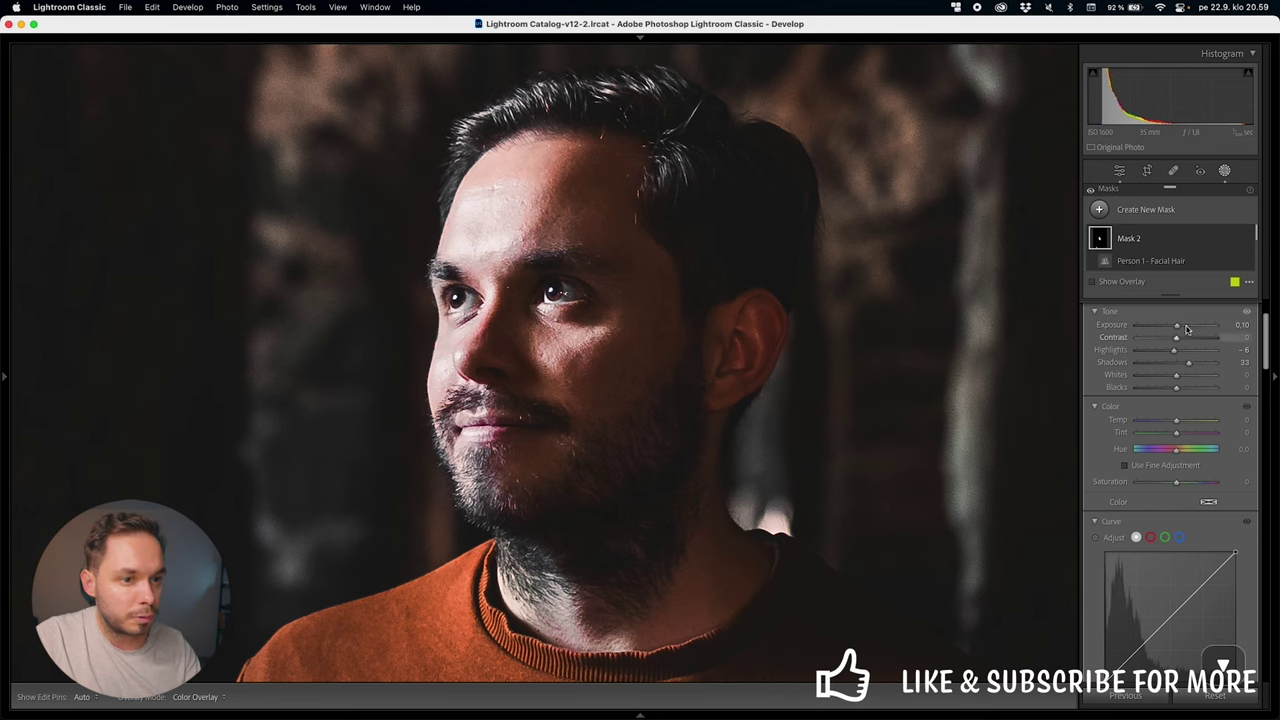
pyautogui.press('Down')
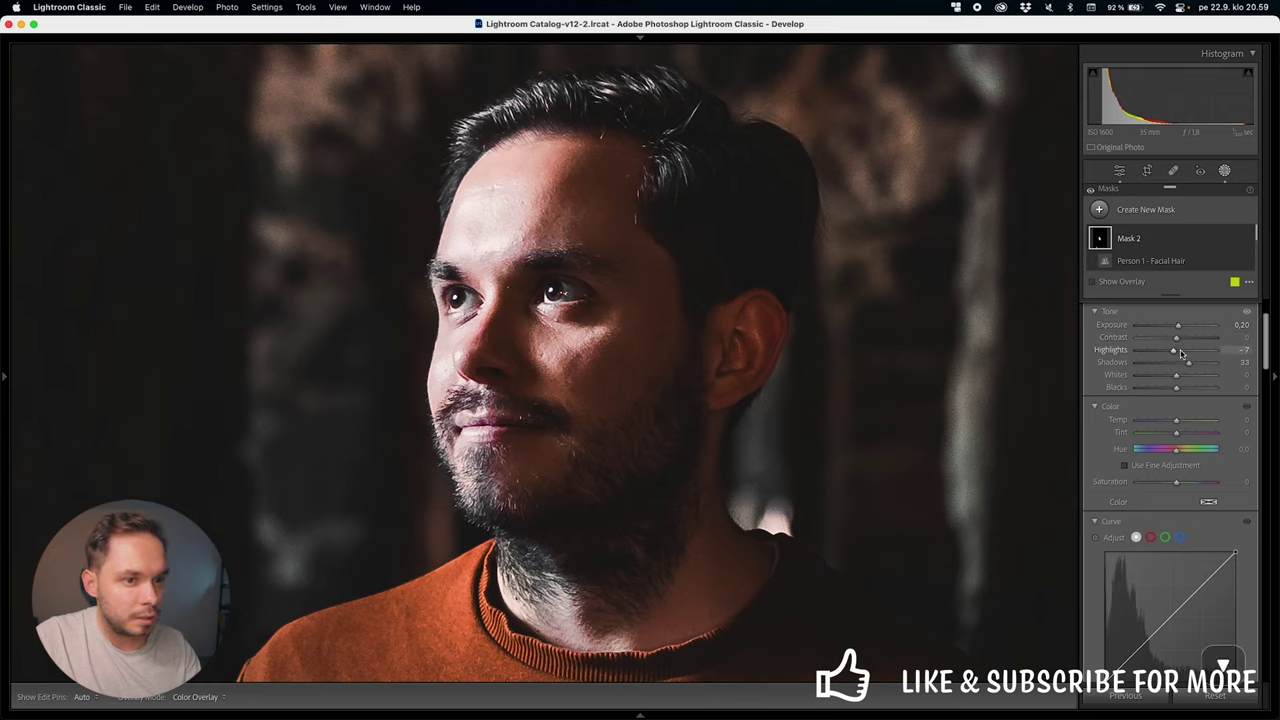
# Compare the whole photo with and without the skin mask by repeatedly hiding and showing Mask 2, leaving it enabled
pyautogui.press('space')
pyautogui.click(607, 273)
pyautogui.click(1247, 238)
pyautogui.click(1247, 238)
pyautogui.click(1247, 238)
pyautogui.click(1247, 238)
pyautogui.click(1247, 239)
pyautogui.click(1247, 239)
pyautogui.click(1247, 239)
pyautogui.click(1247, 239)
pyautogui.click(1247, 239)
pyautogui.click(1247, 239)
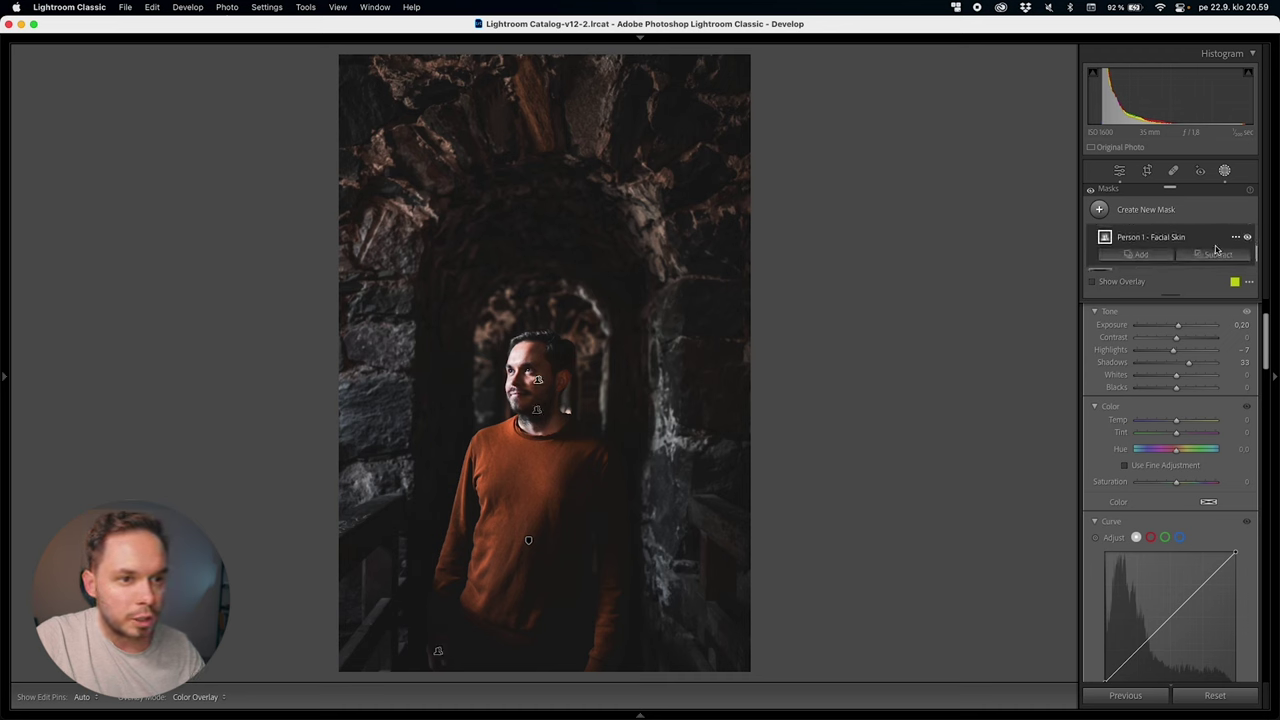
# Subtract the man's hand from Mask 2 with a brush at Flow 100, checking the overlay and hiding it again
pyautogui.click(1216, 252)
pyautogui.click(1188, 375)
pyautogui.press('o')
pyautogui.press('o')
pyautogui.press('o')
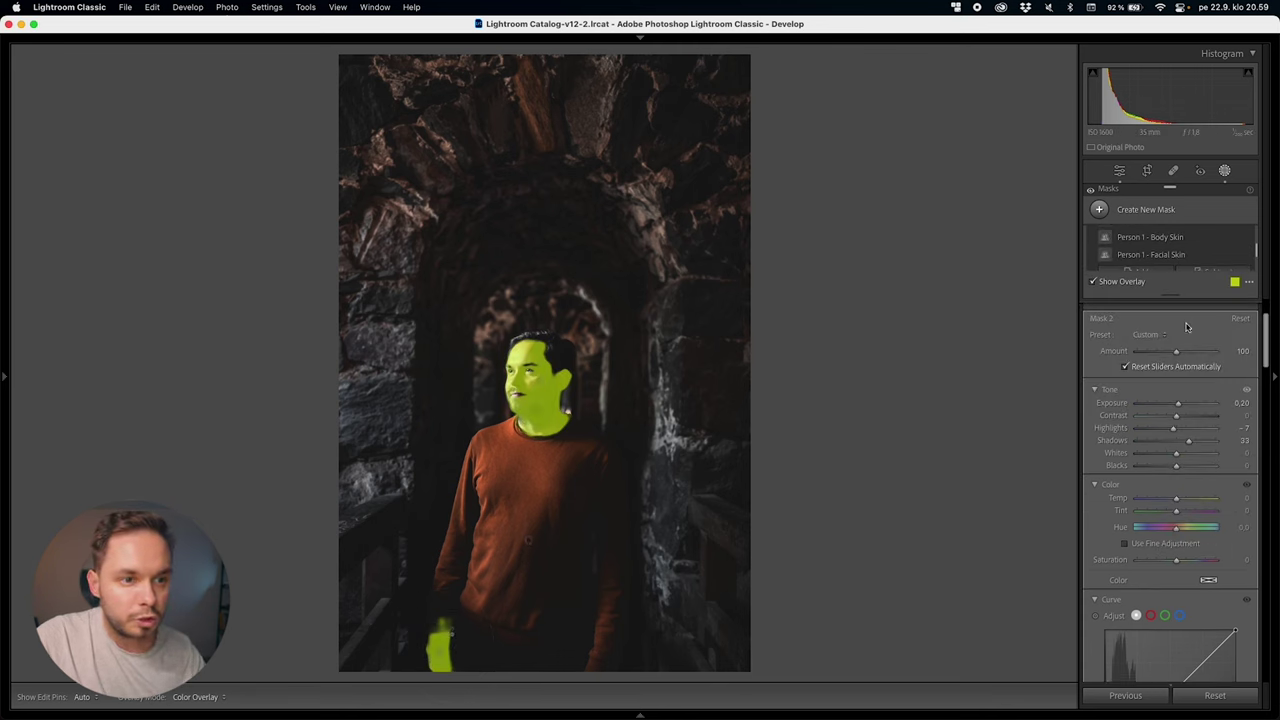
pyautogui.scroll(3, 1187, 328)
pyautogui.moveTo(1148, 361); pyautogui.dragTo(1262, 364)
pyautogui.press('h')
pyautogui.moveTo(444, 624)
pyautogui.mouseDown()
pyautogui.moveTo(455, 657)
pyautogui.moveTo(488, 651)
pyautogui.moveTo(435, 682)
pyautogui.mouseUp()
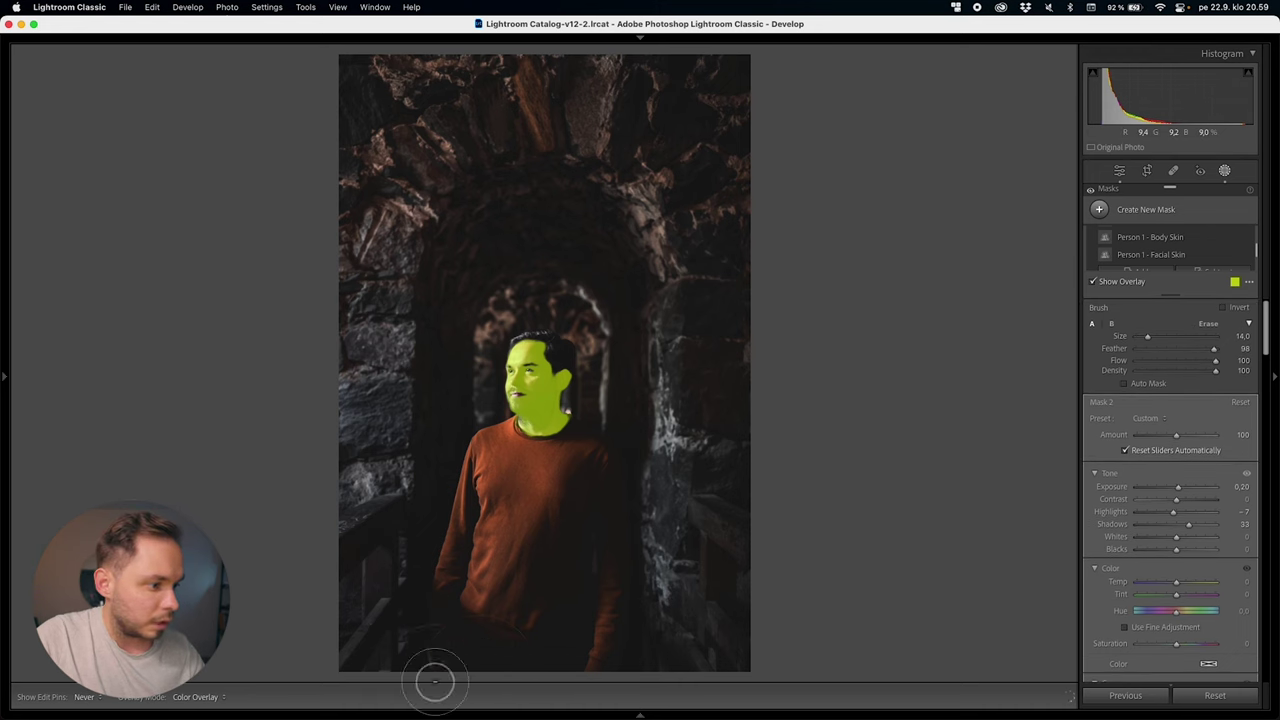
pyautogui.press('o')
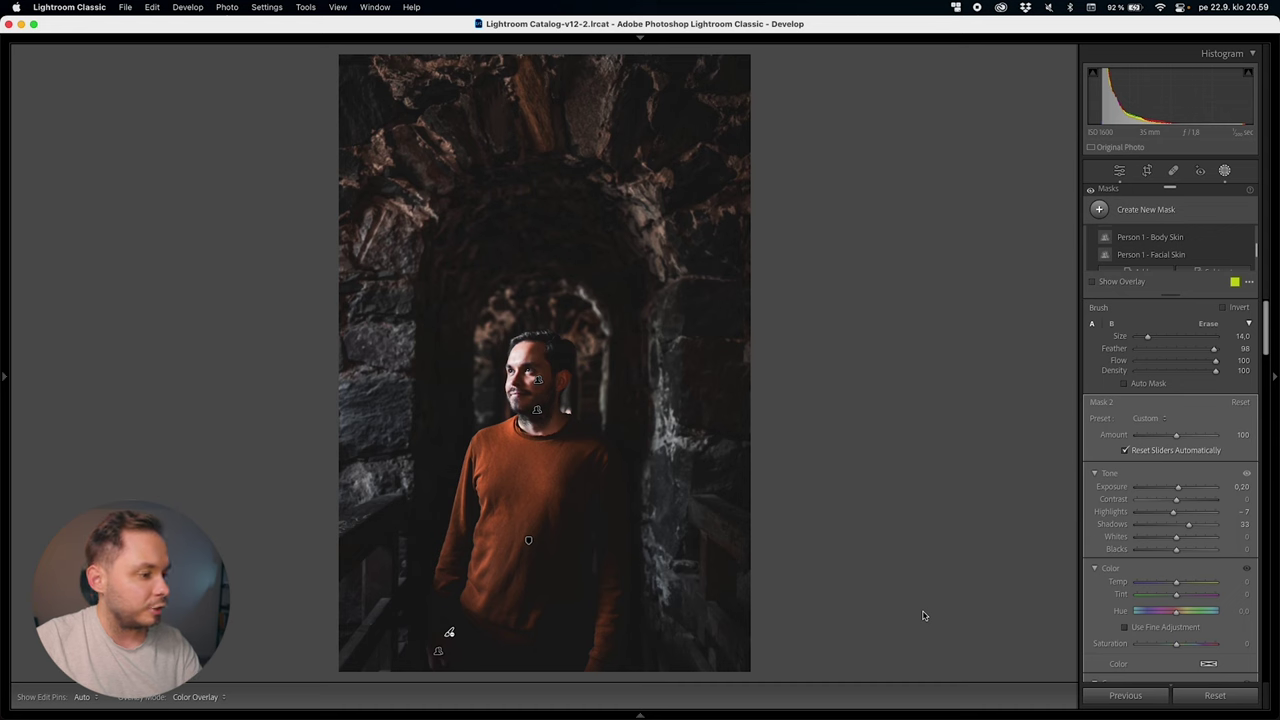
# Compare the photo with Mask 2 hidden and shown, and view the man's face and ear up close
pyautogui.scroll(2, 1183, 237)
pyautogui.click(1247, 240)
pyautogui.click(1247, 240)
pyautogui.click(1247, 240)
pyautogui.click(1247, 240)
pyautogui.press('space')
pyautogui.click(593, 385)
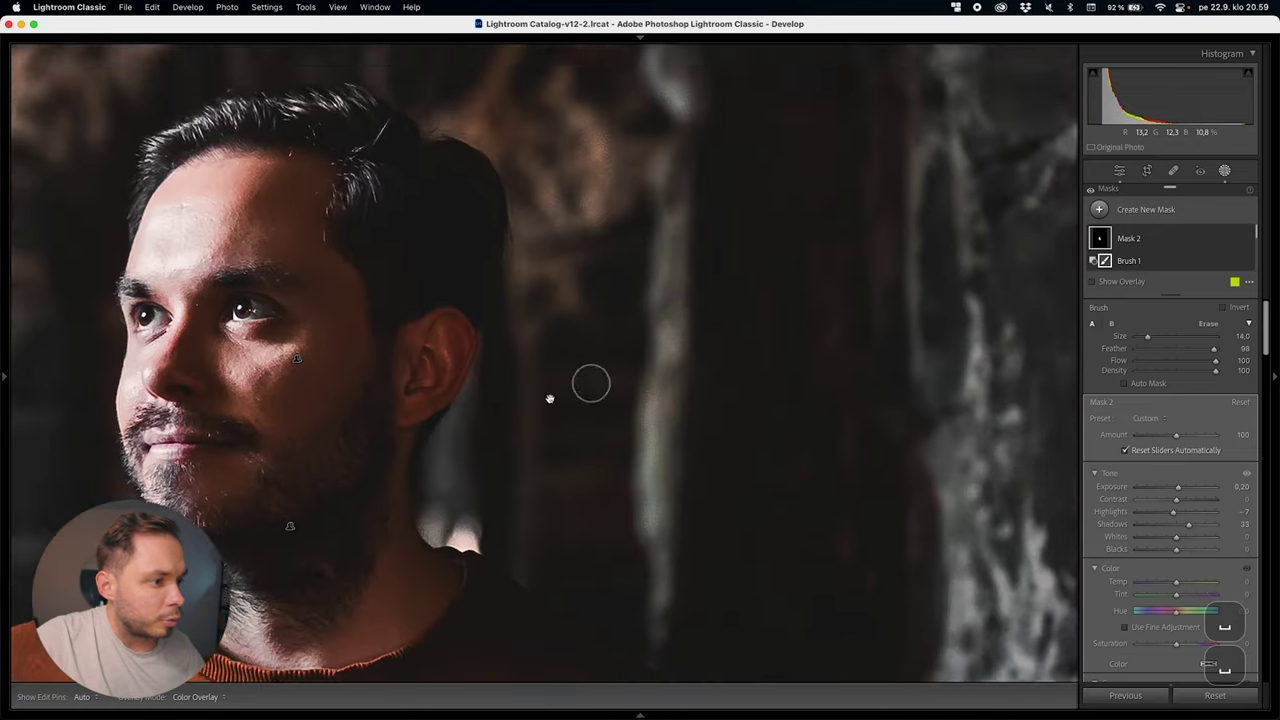
pyautogui.moveTo(593, 385); pyautogui.dragTo(707, 338)
# Try to brush the man's ear out of Mask 2 at Flow 22, and undo the stroke
pyautogui.scroll(-2, 1180, 255)
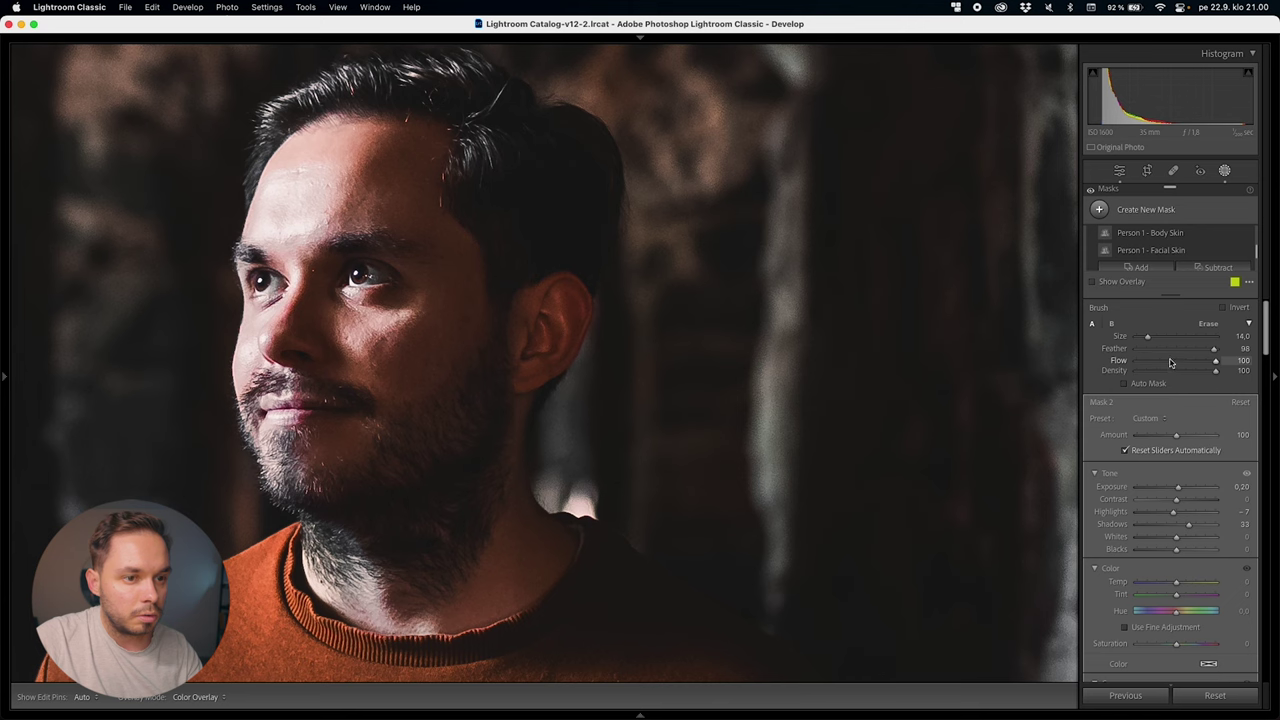
pyautogui.moveTo(1172, 360); pyautogui.dragTo(1152, 360)
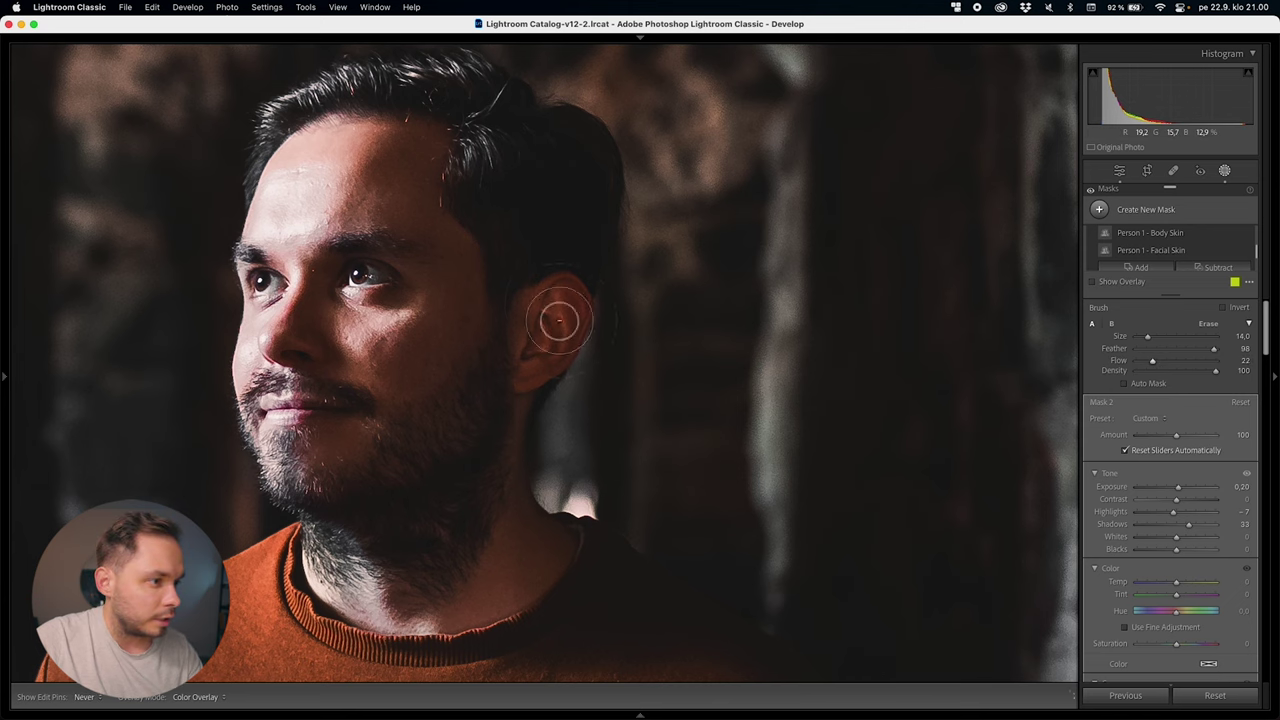
pyautogui.press('super+z')
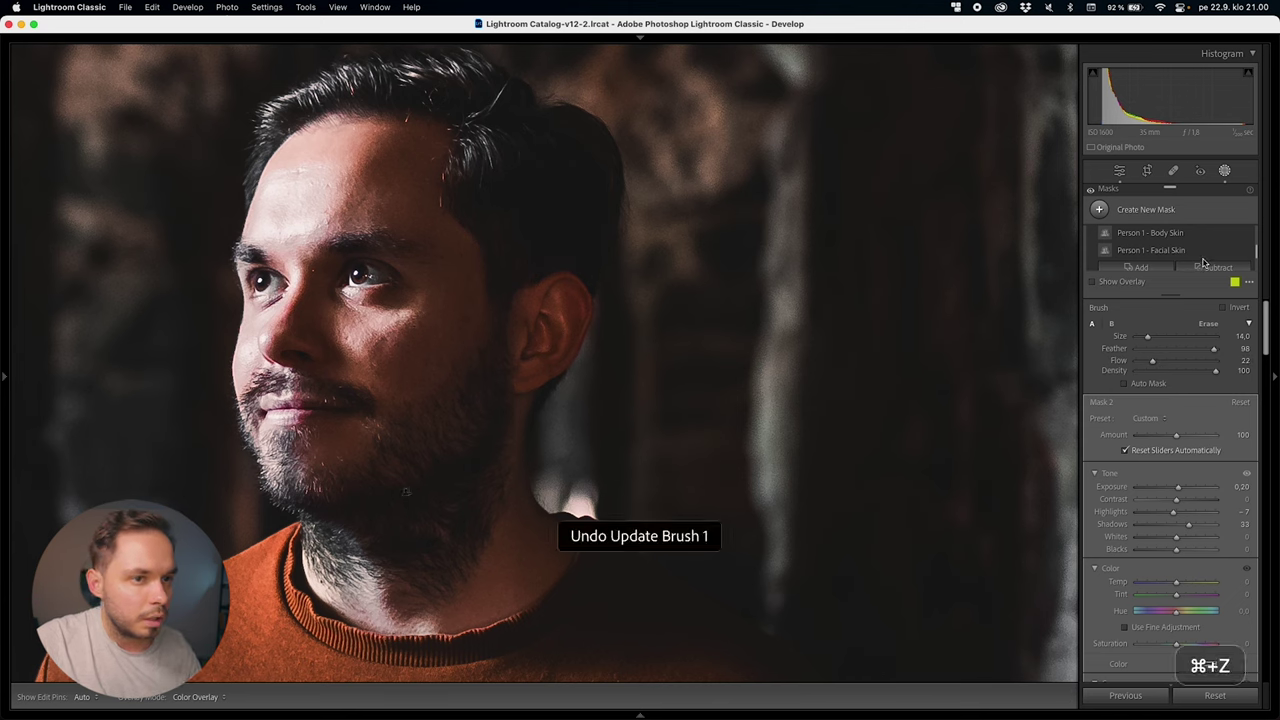
pyautogui.scroll(-1, 1164, 247)
pyautogui.press('h')
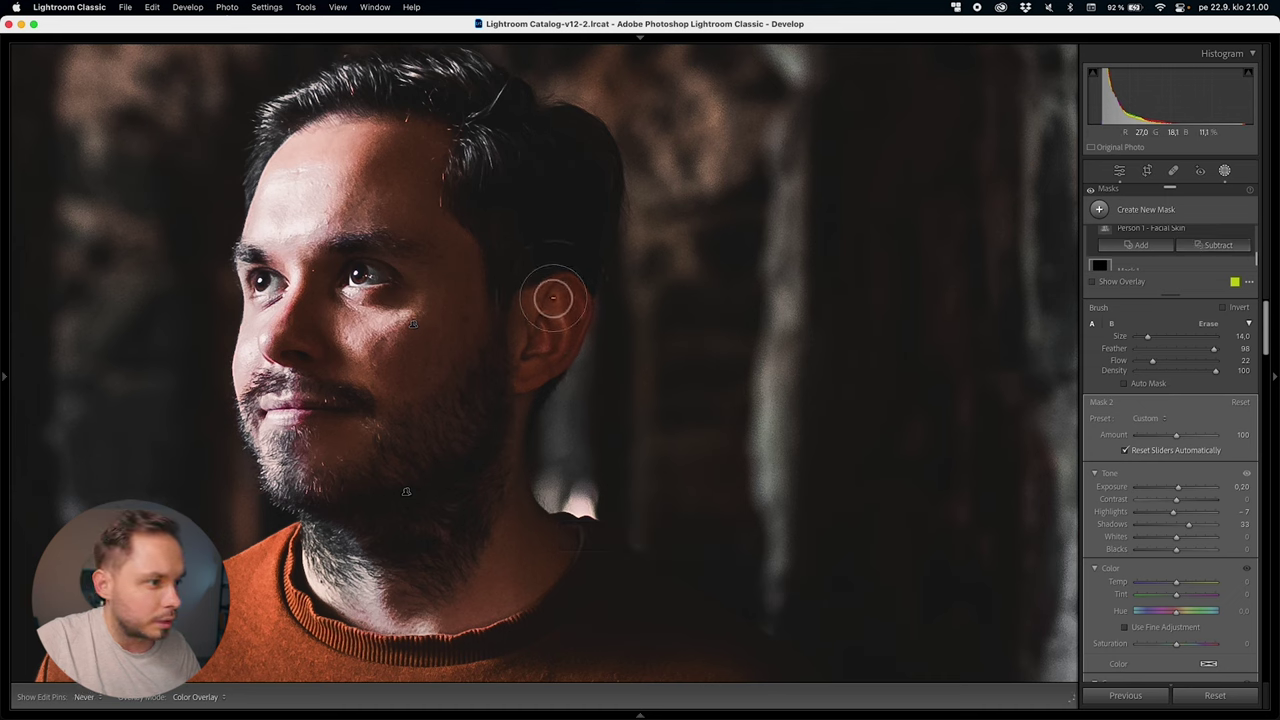
pyautogui.press('h')
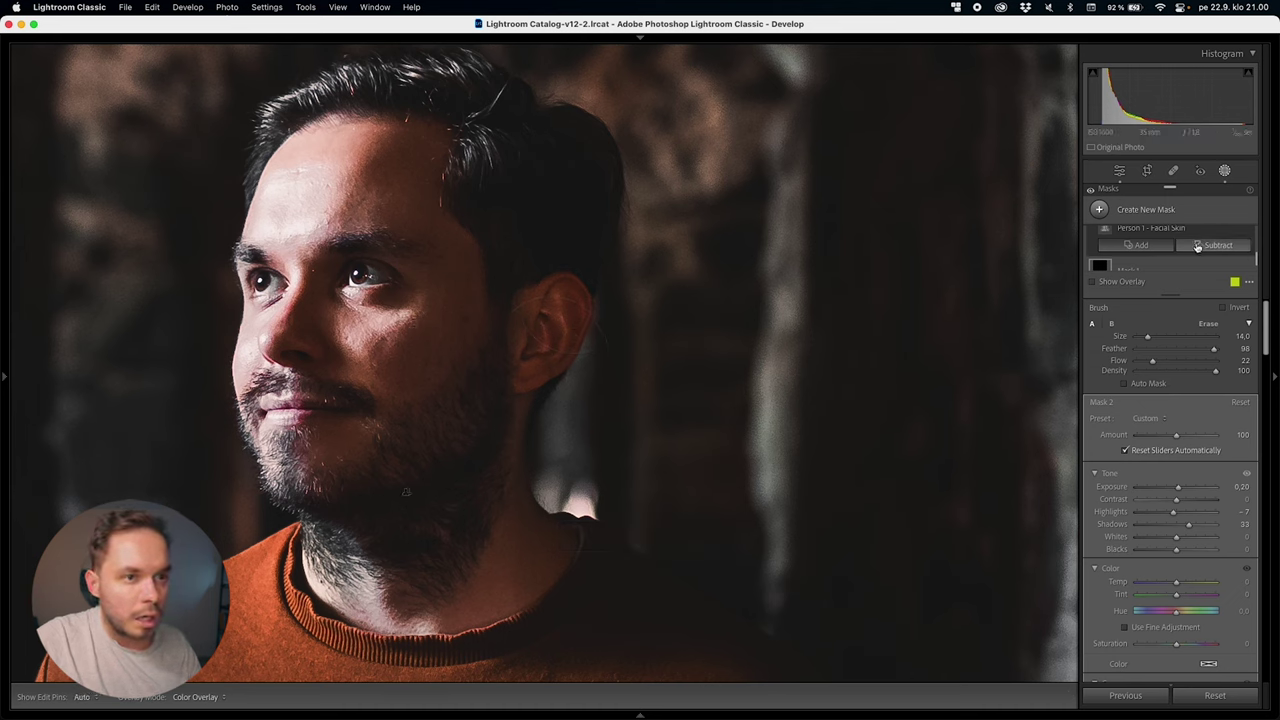
pyautogui.scroll(1, 1196, 251)
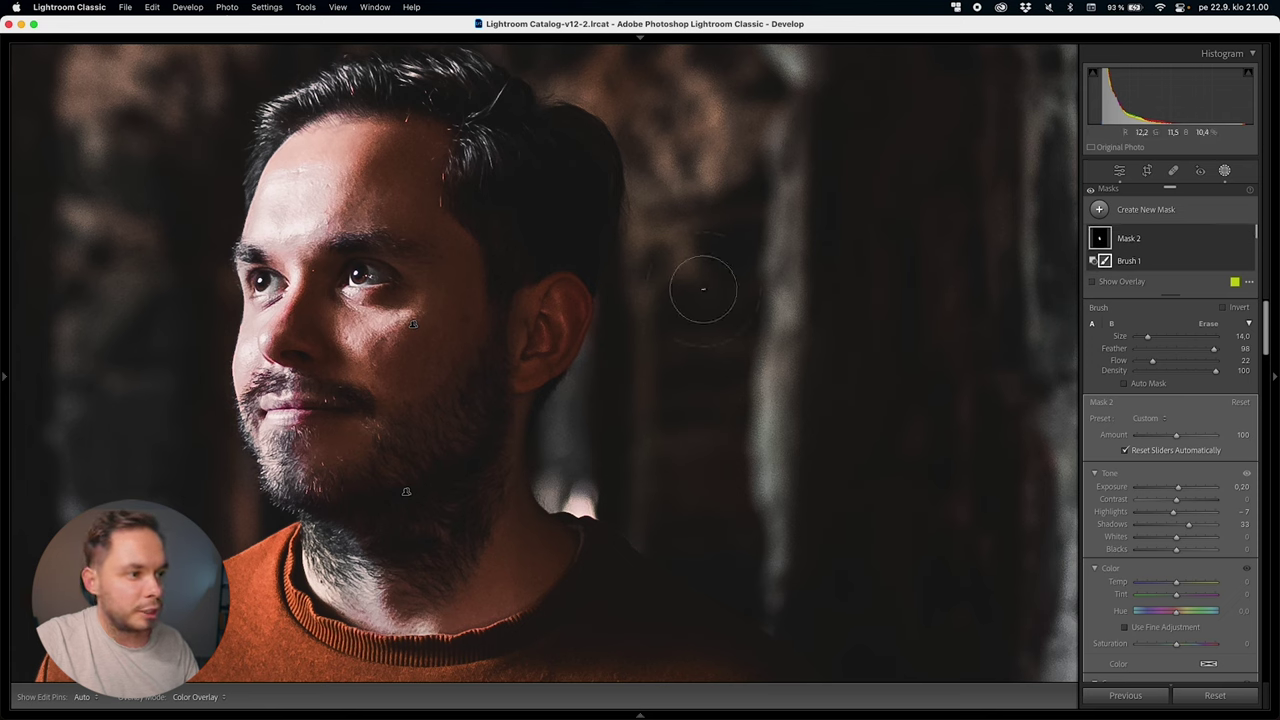
# Brush the man's ear partly out of Mask 2 at Flow 29 and compare it with the mask hidden and shown
pyautogui.moveTo(1152, 361); pyautogui.dragTo(1159, 362)
pyautogui.click(563, 257)
pyautogui.press('h')
pyautogui.click(1246, 240)
pyautogui.click(1246, 240)
pyautogui.click(1246, 240)
pyautogui.click(1247, 241)
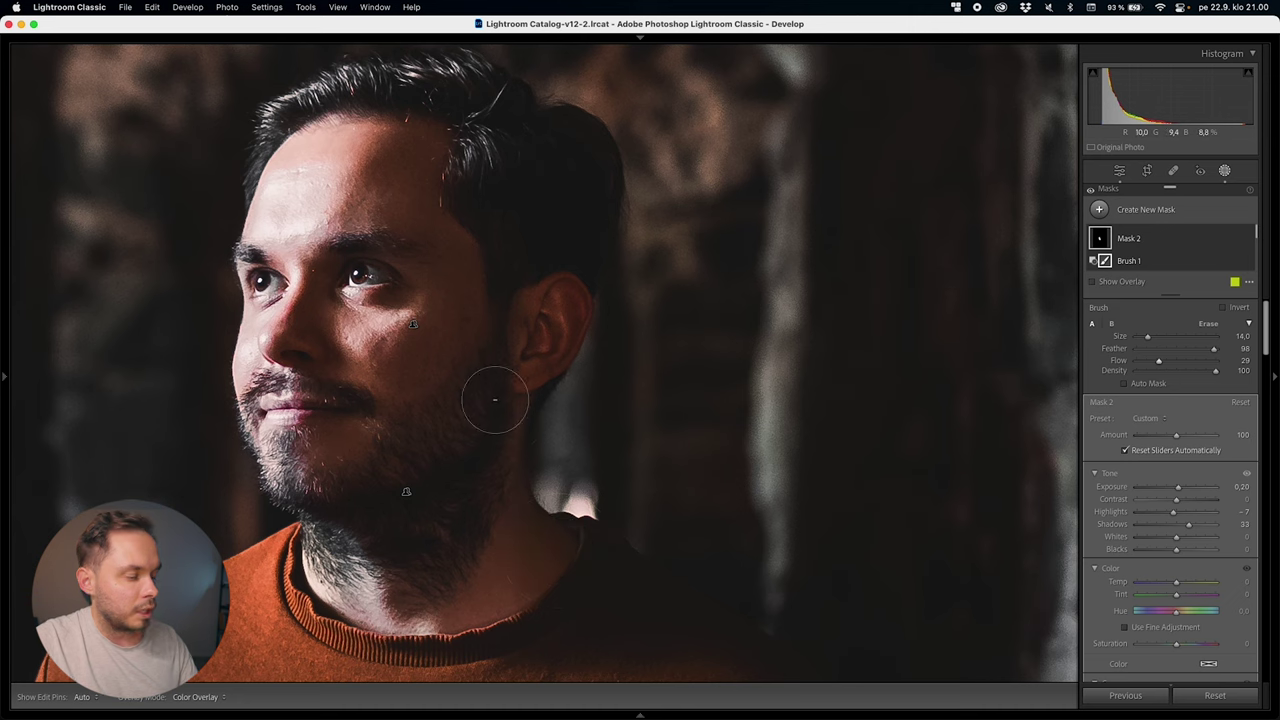
# Review the effect of Mask 2 on the full photo by repeatedly hiding and showing it, and deselect the mask
pyautogui.press('z')
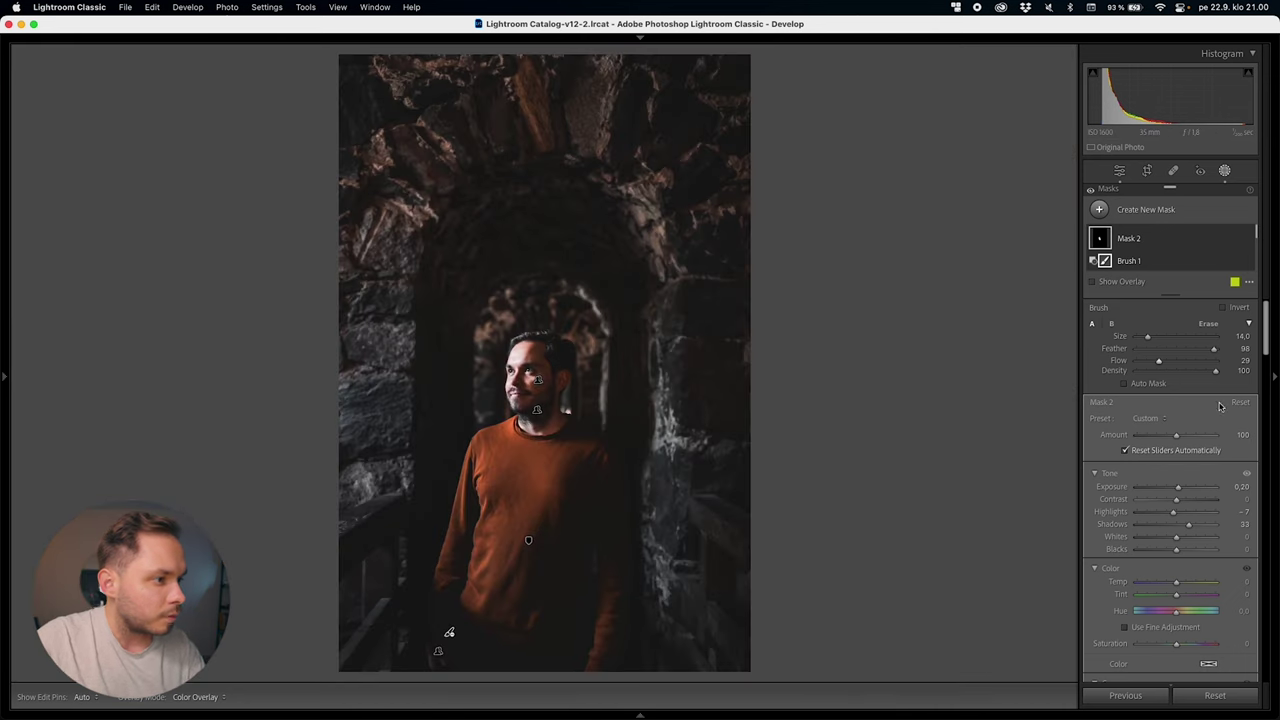
pyautogui.click(1247, 240)
pyautogui.click(1247, 240)
pyautogui.click(1247, 240)
pyautogui.click(1247, 240)
pyautogui.click(1247, 240)
pyautogui.click(1247, 240)
pyautogui.click(1247, 240)
pyautogui.click(1247, 240)
pyautogui.click(1247, 240)
pyautogui.click(1247, 240)
pyautogui.press('Return')
pyautogui.press('Return')
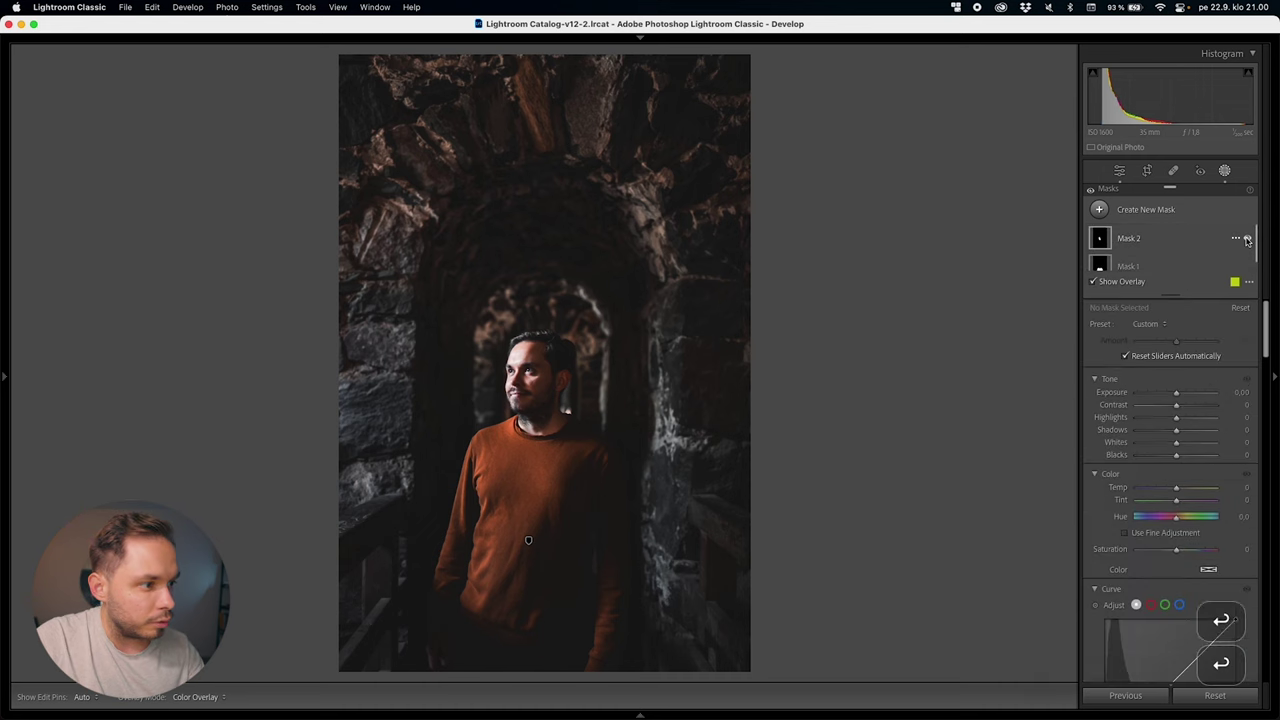
# Create a new People mask of the man's Lips, check its coverage up close, and hide the overlay
pyautogui.click(1225, 169)
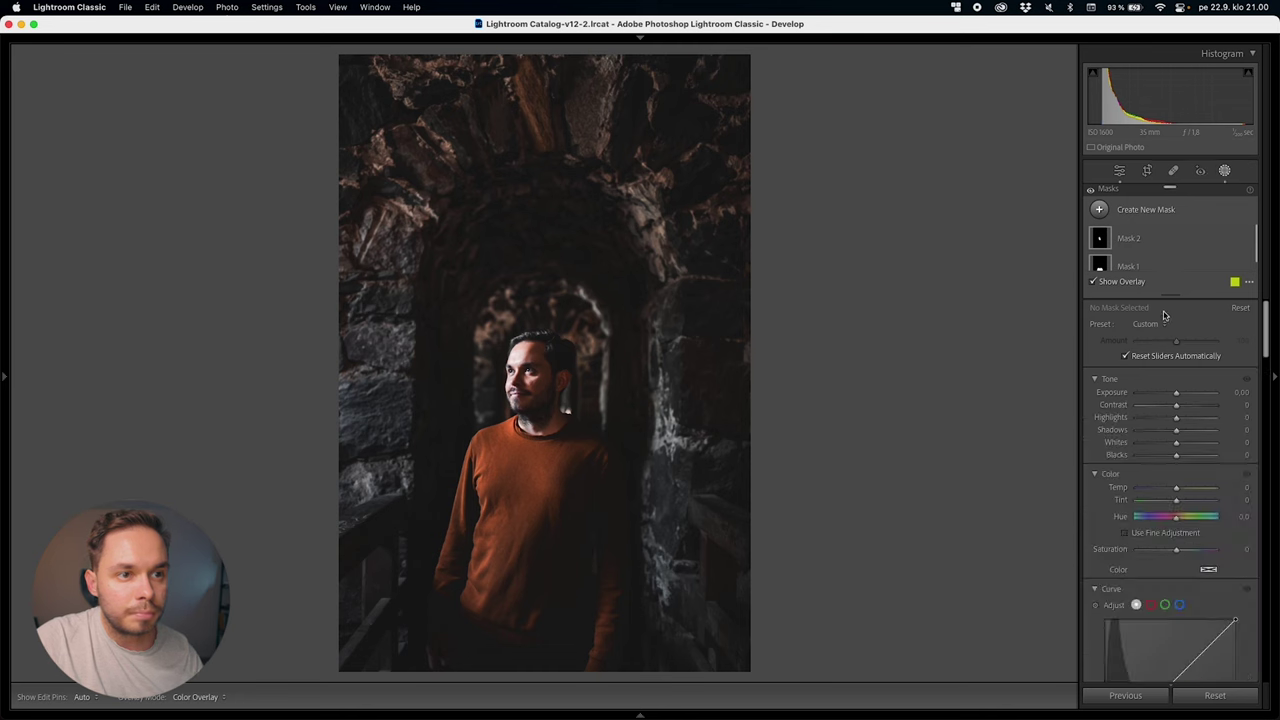
pyautogui.click(1100, 207)
pyautogui.click(1138, 284)
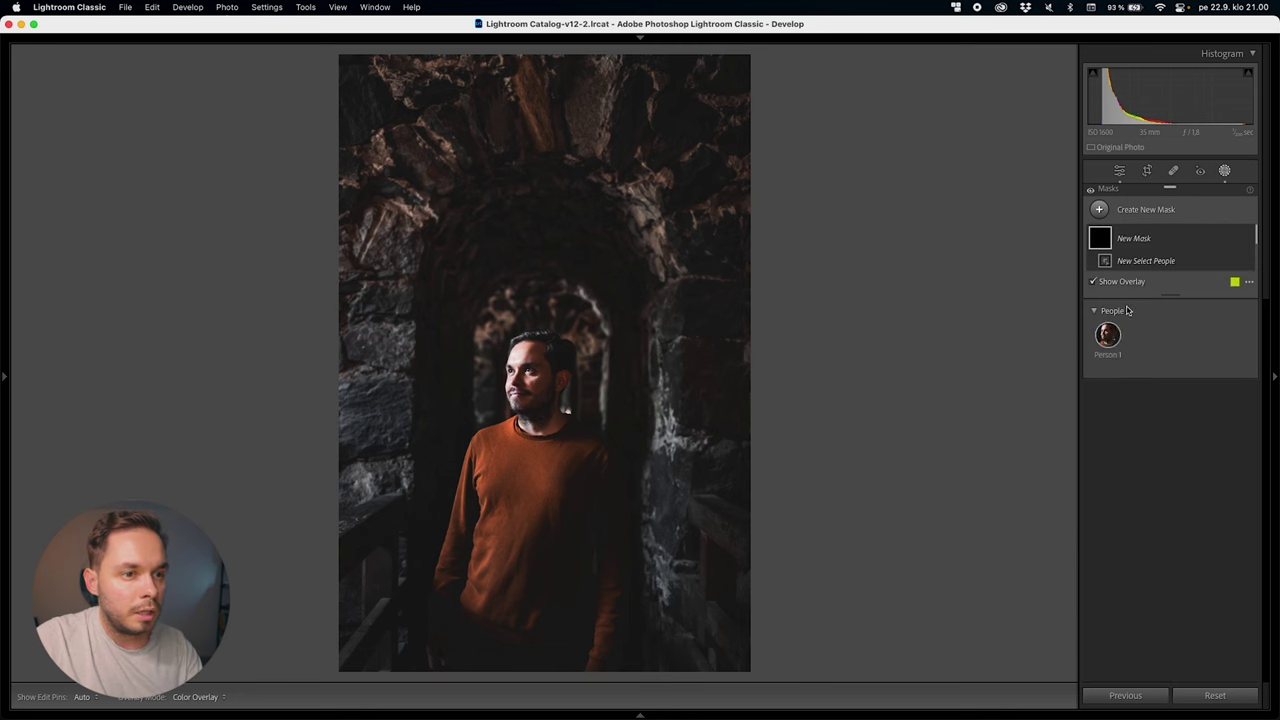
pyautogui.click(1107, 494)
pyautogui.press('o')
pyautogui.click(520, 402)
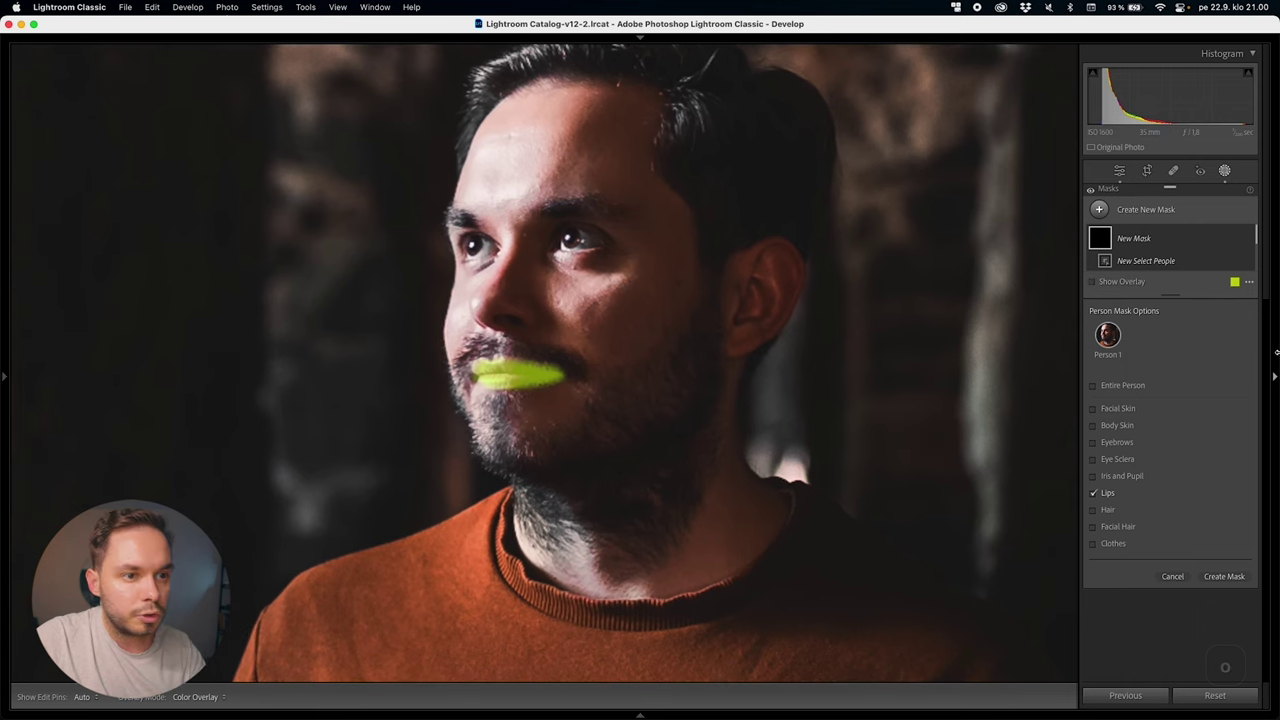
pyautogui.click(1224, 577)
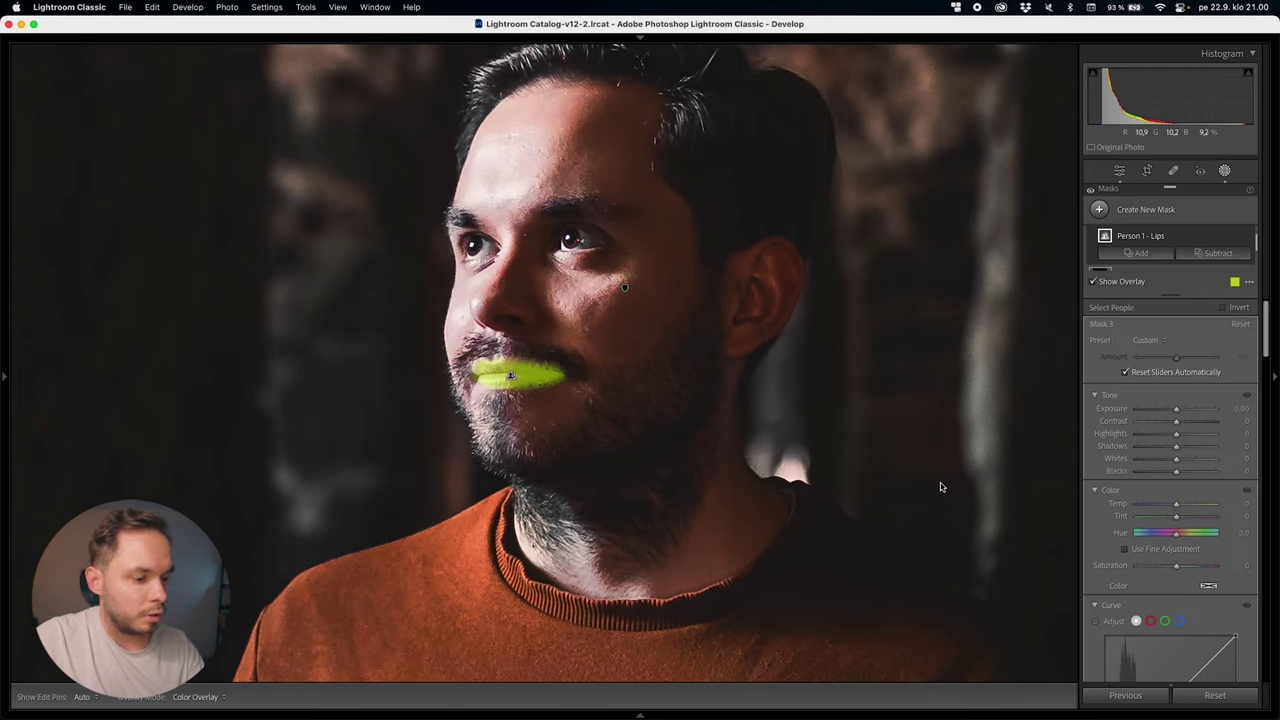
pyautogui.press('o')
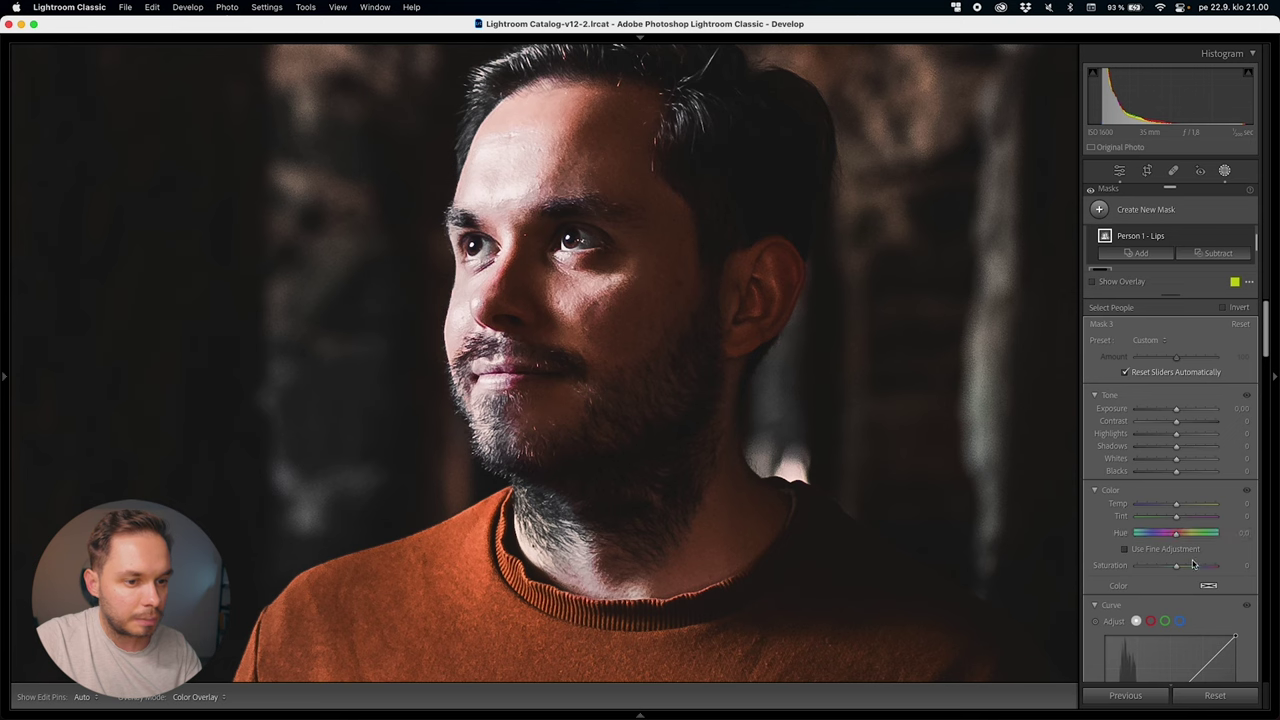
# Recolor the lips in Mask 3 with Hue 8.3 and Saturation 50, comparing them with the mask hidden and shown
pyautogui.moveTo(1183, 569); pyautogui.dragTo(1204, 569)
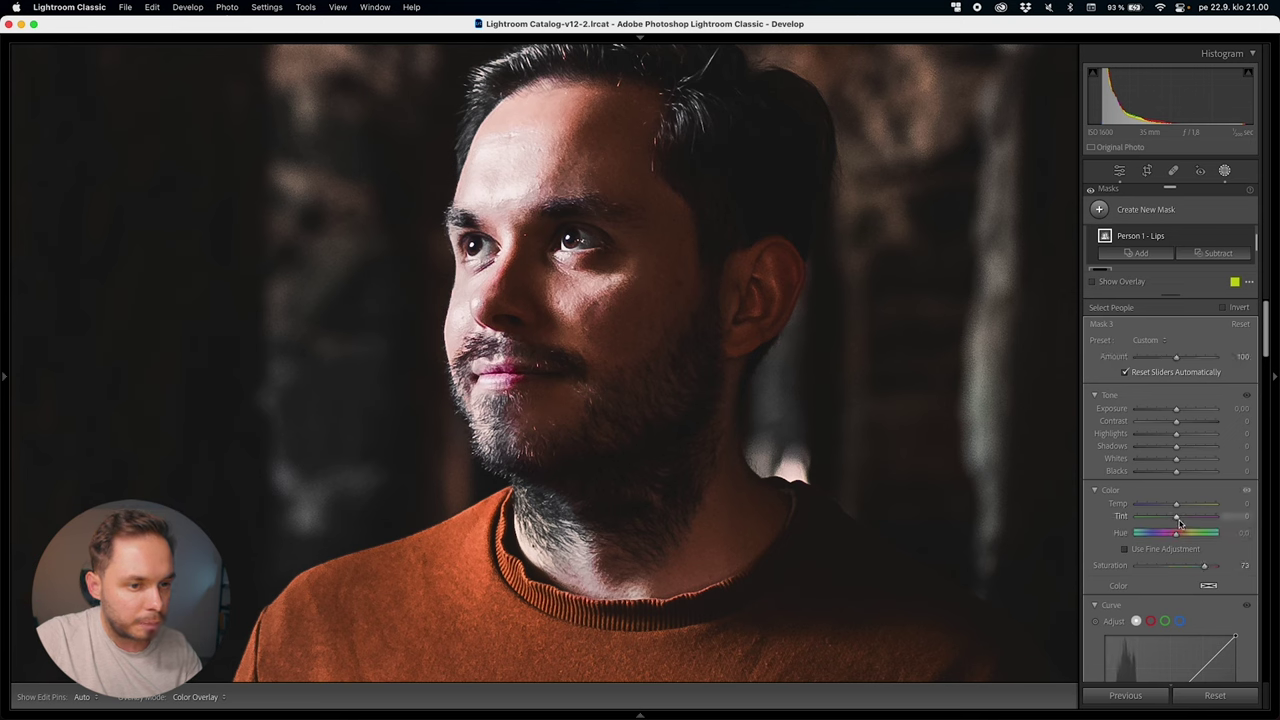
pyautogui.moveTo(1181, 541); pyautogui.dragTo(1195, 566)
pyautogui.scroll(1, 1191, 234)
pyautogui.scroll(1, 1191, 234)
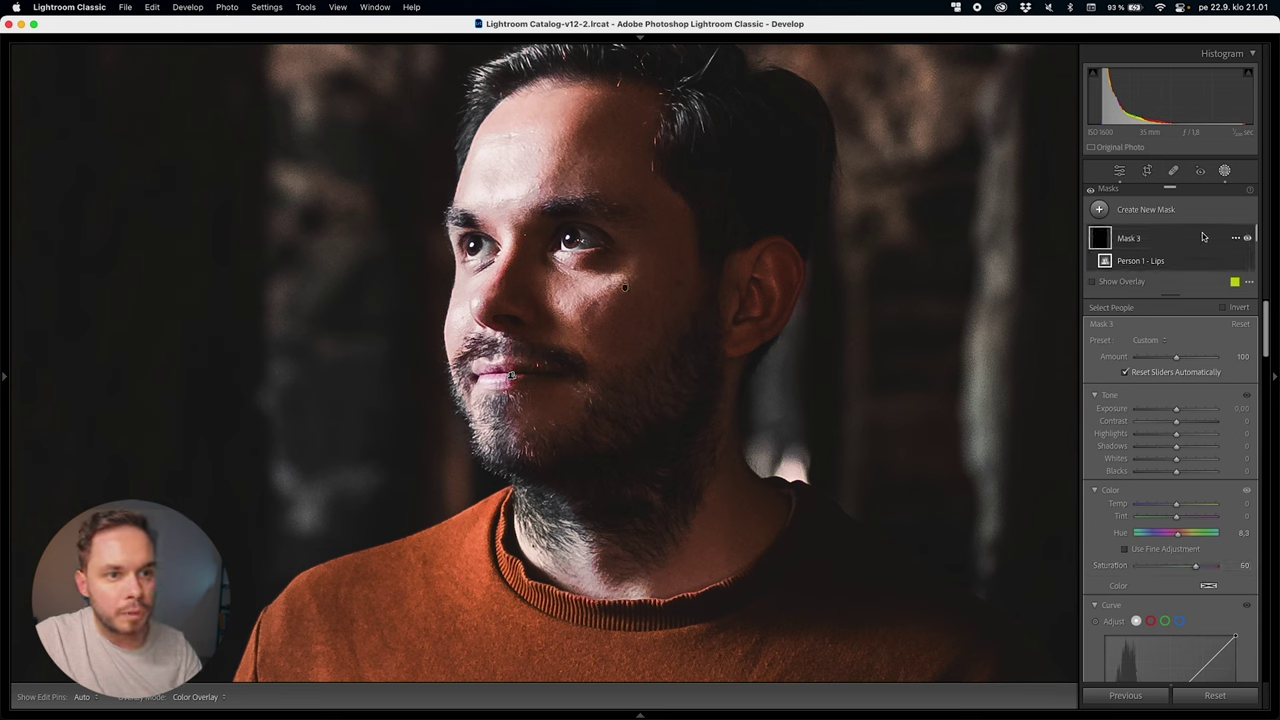
pyautogui.click(1247, 240)
pyautogui.click(1247, 240)
pyautogui.click(1247, 240)
pyautogui.click(1247, 240)
# Examine the retouched lips and skin by alternating between the full photo and a close view of the face
pyautogui.press('space')
pyautogui.press('space')
pyautogui.press('space')
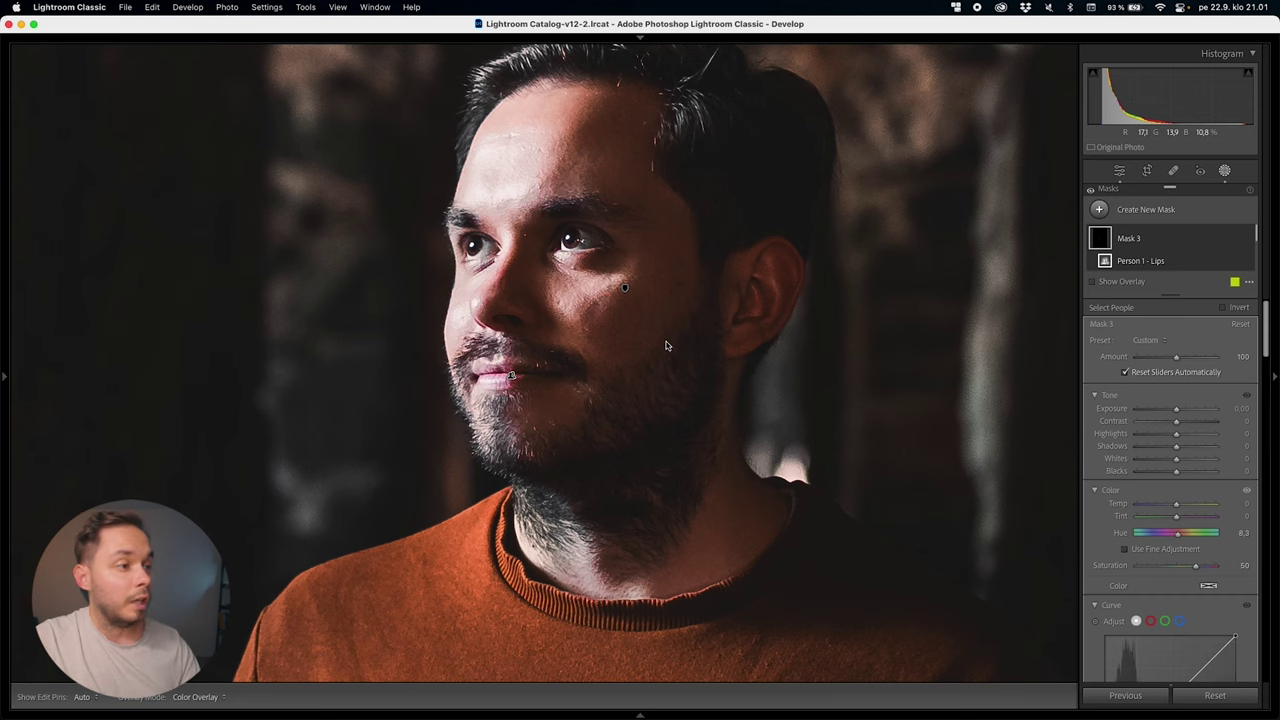
pyautogui.press('space')
pyautogui.moveTo(576, 278); pyautogui.dragTo(624, 334)
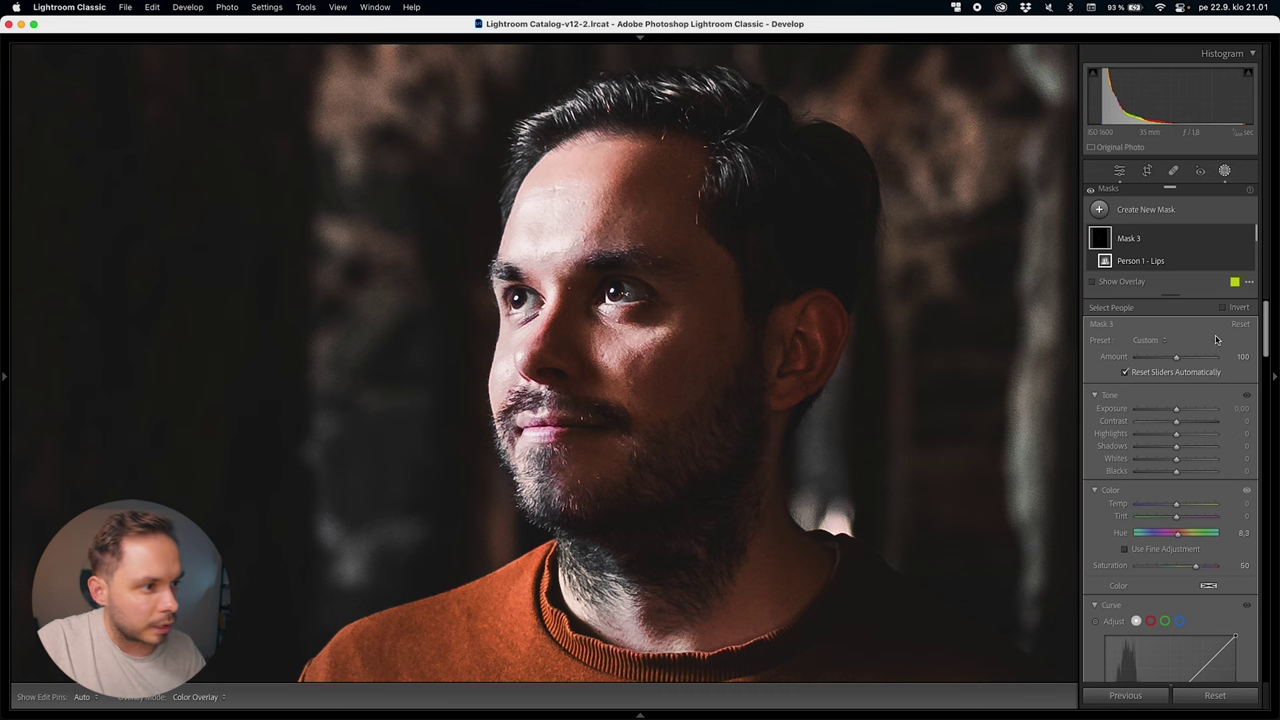
pyautogui.press('space')
pyautogui.press('space')
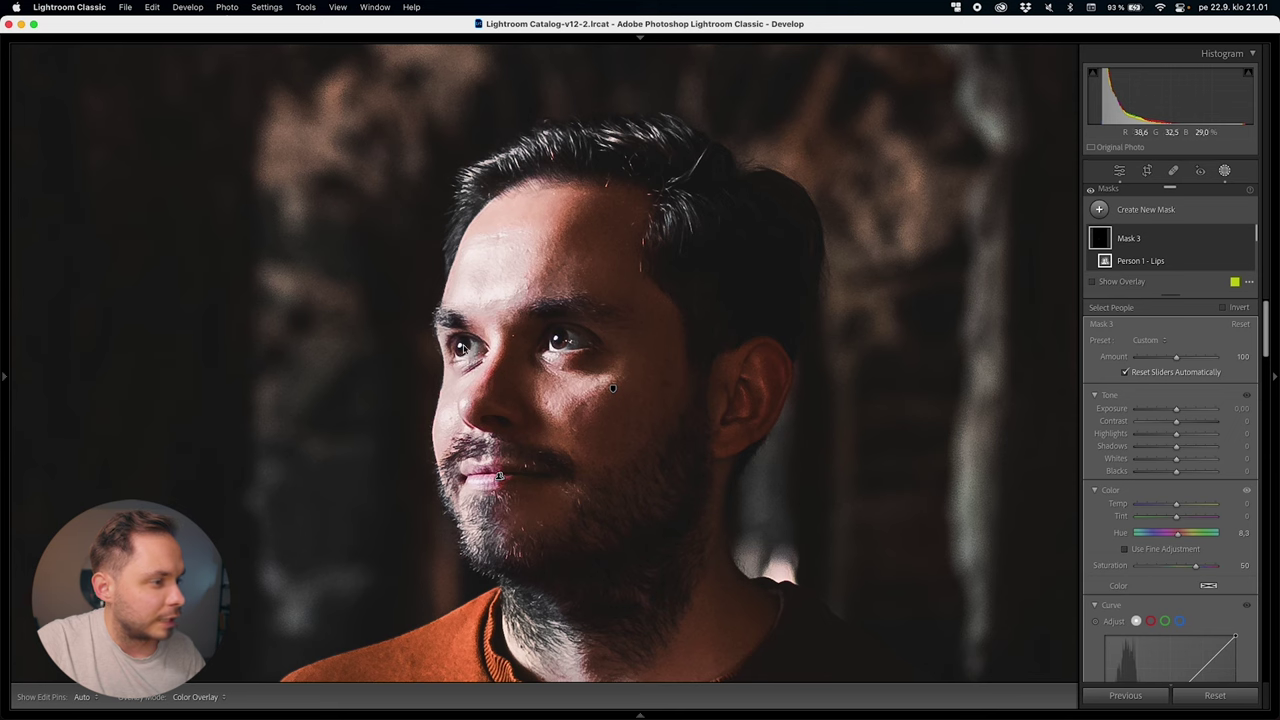
pyautogui.press('space')
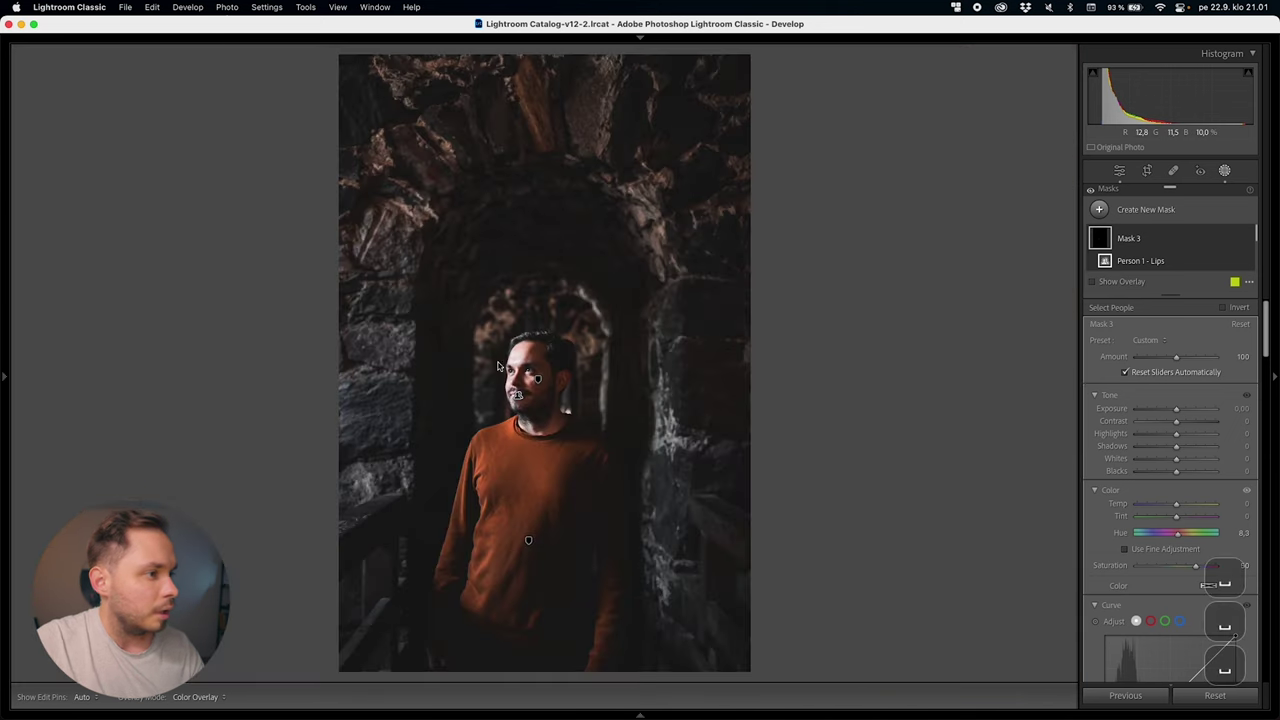
pyautogui.press('space')
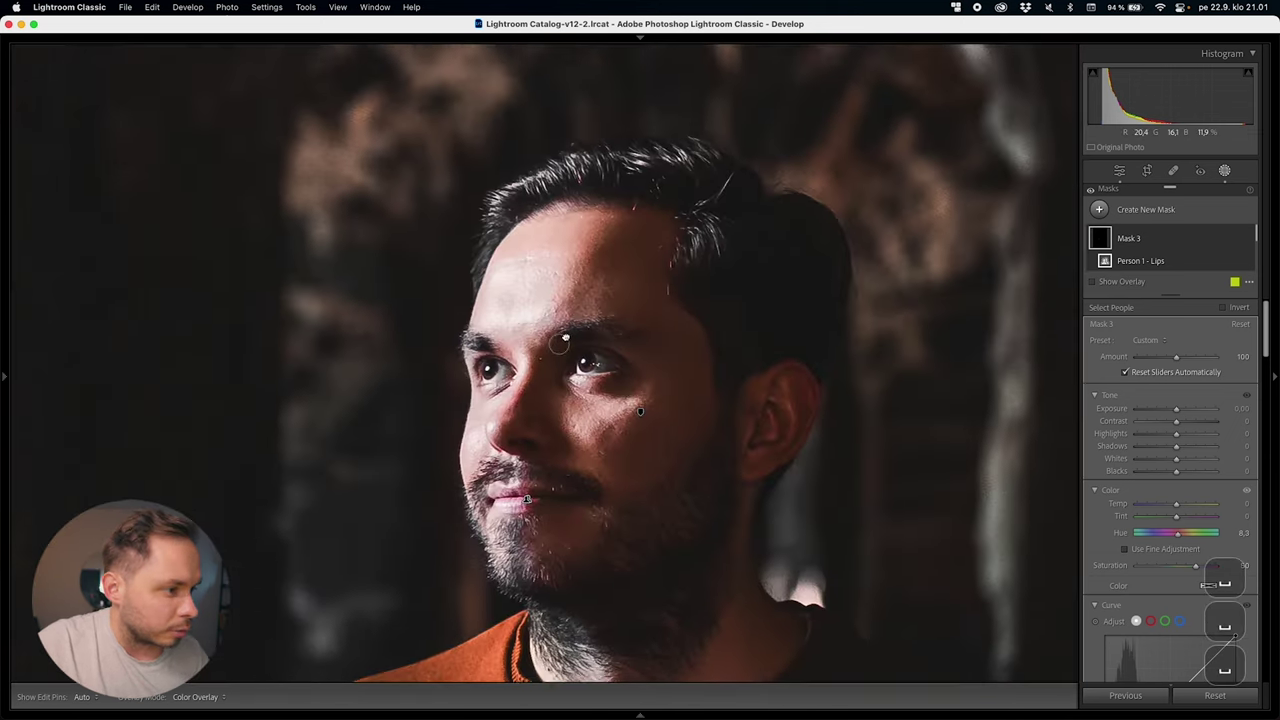
pyautogui.moveTo(697, 366); pyautogui.dragTo(654, 308)
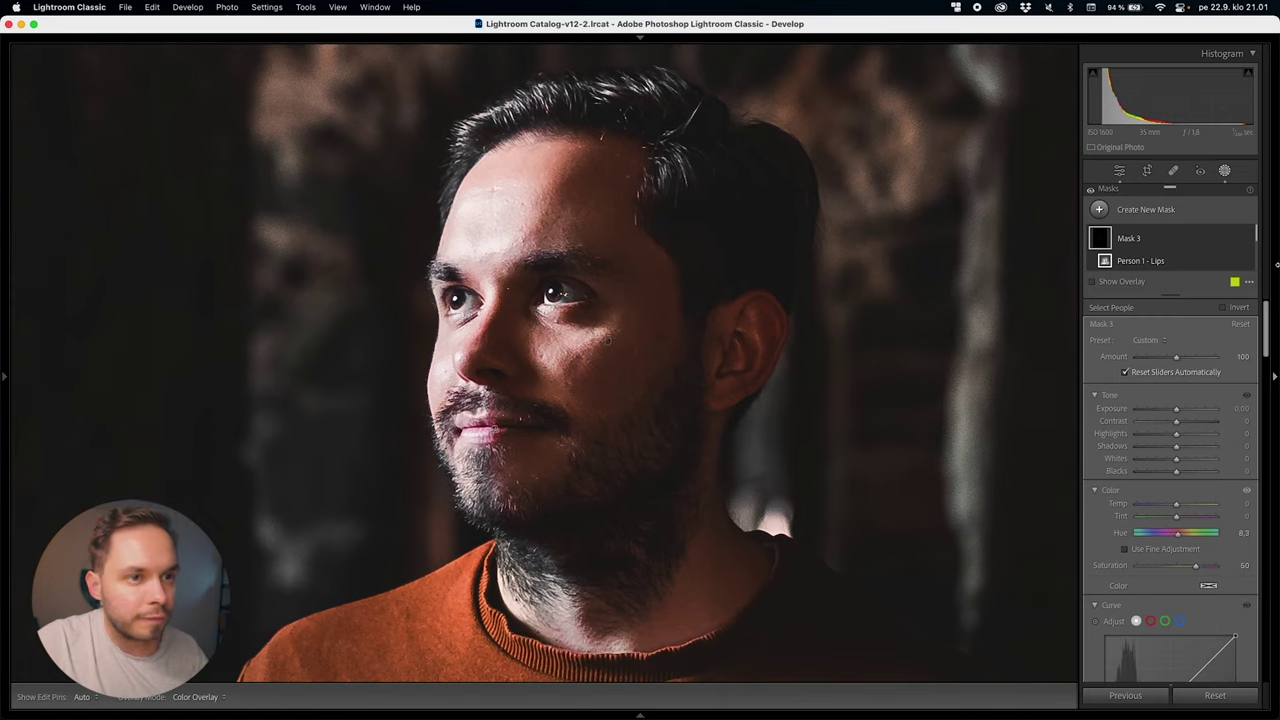
# Remove the small bright spots around the mustache and the corner of the mouth with small healing dabs
pyautogui.click(1177, 170)
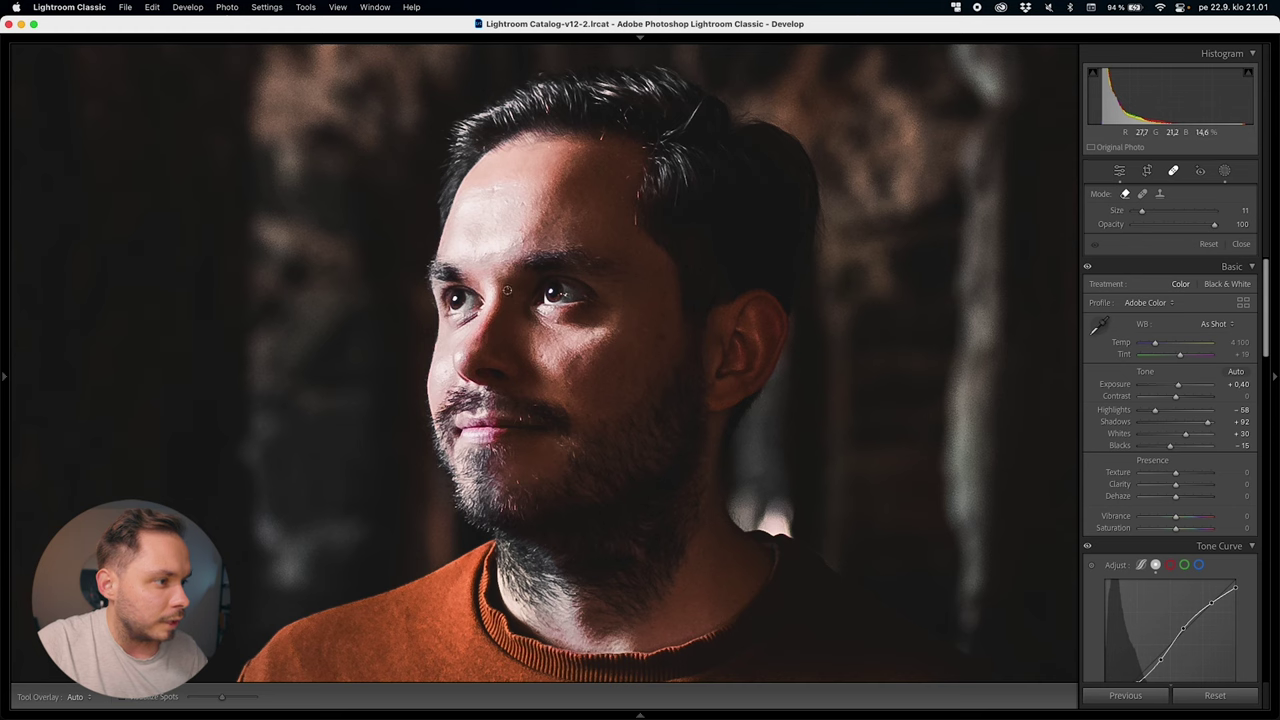
pyautogui.click(538, 410)
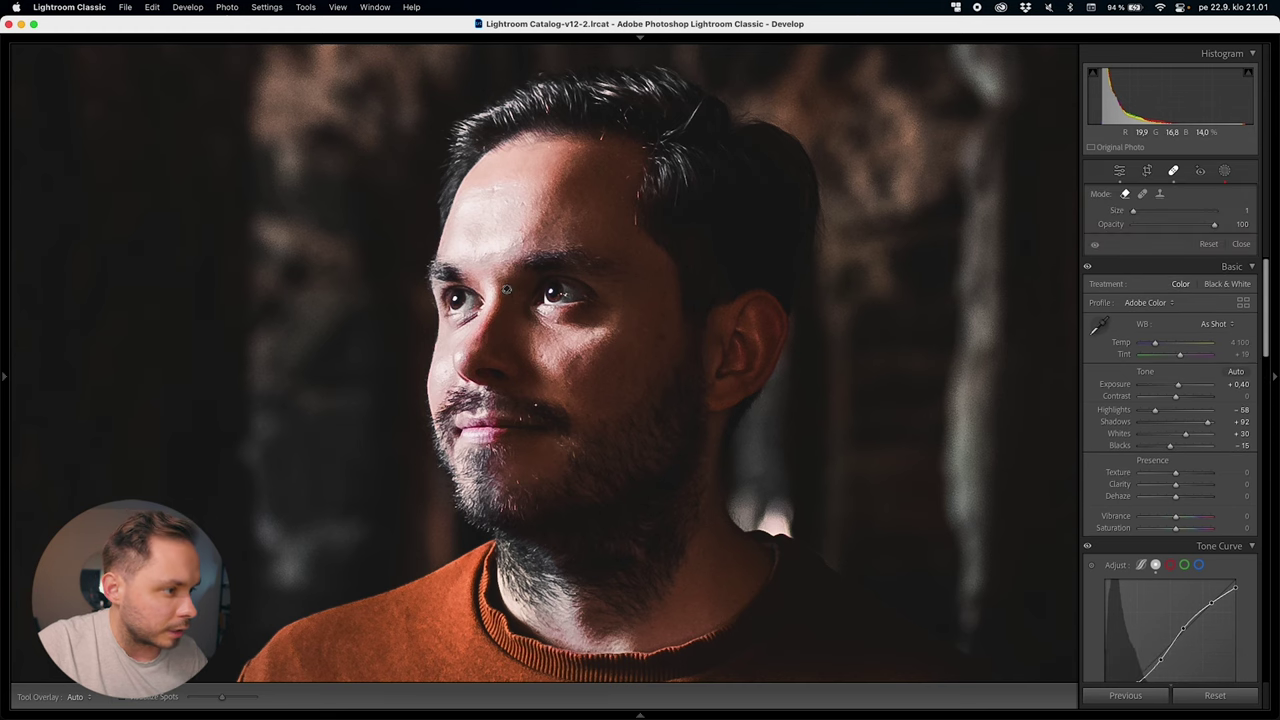
pyautogui.click(533, 404)
pyautogui.click(519, 418)
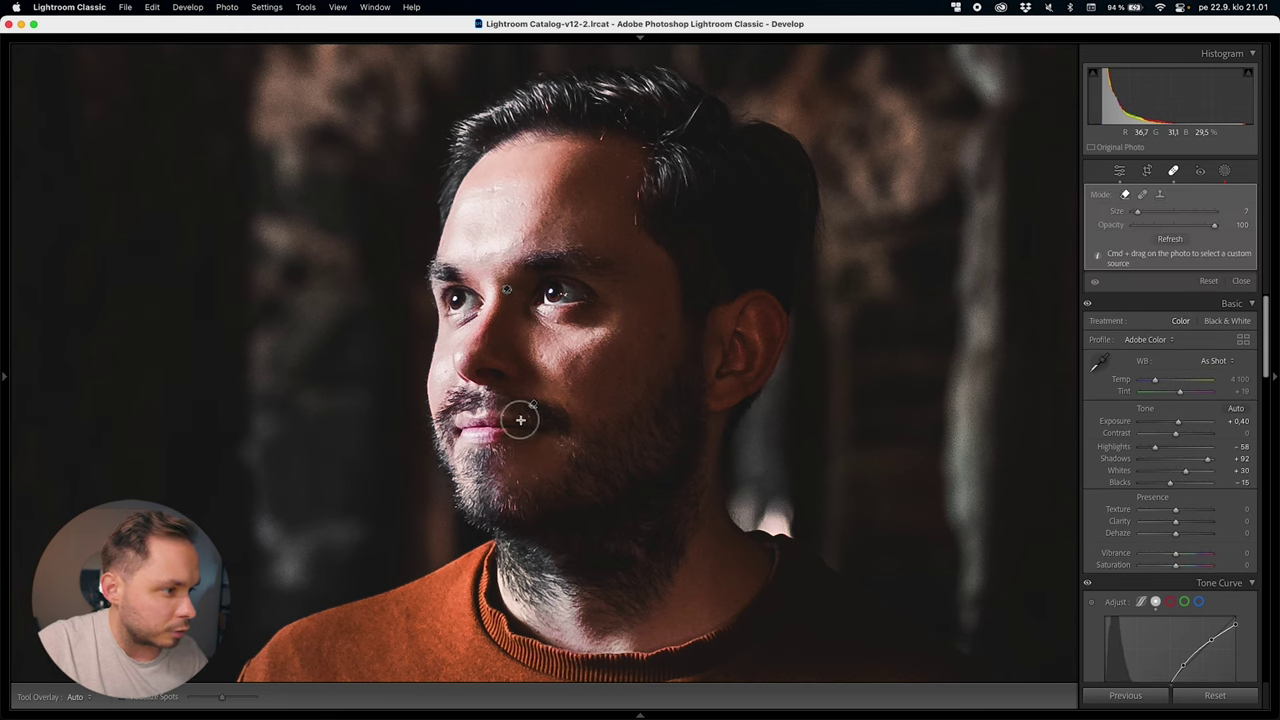
pyautogui.click(529, 416)
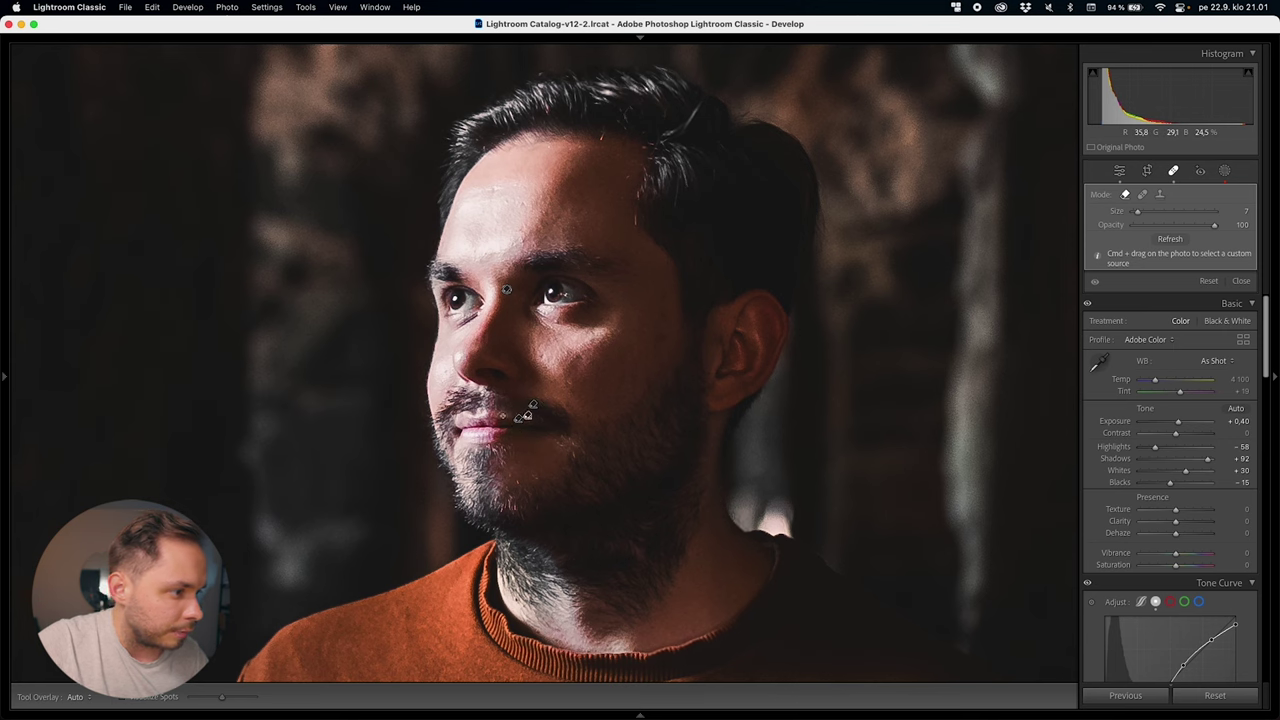
pyautogui.click(503, 416)
# Heal the blemishes in the chin beard, beside the mouth and on the cheek, and check the face with the retouching toggled
pyautogui.scroll(5, 538, 467)
pyautogui.click(518, 481)
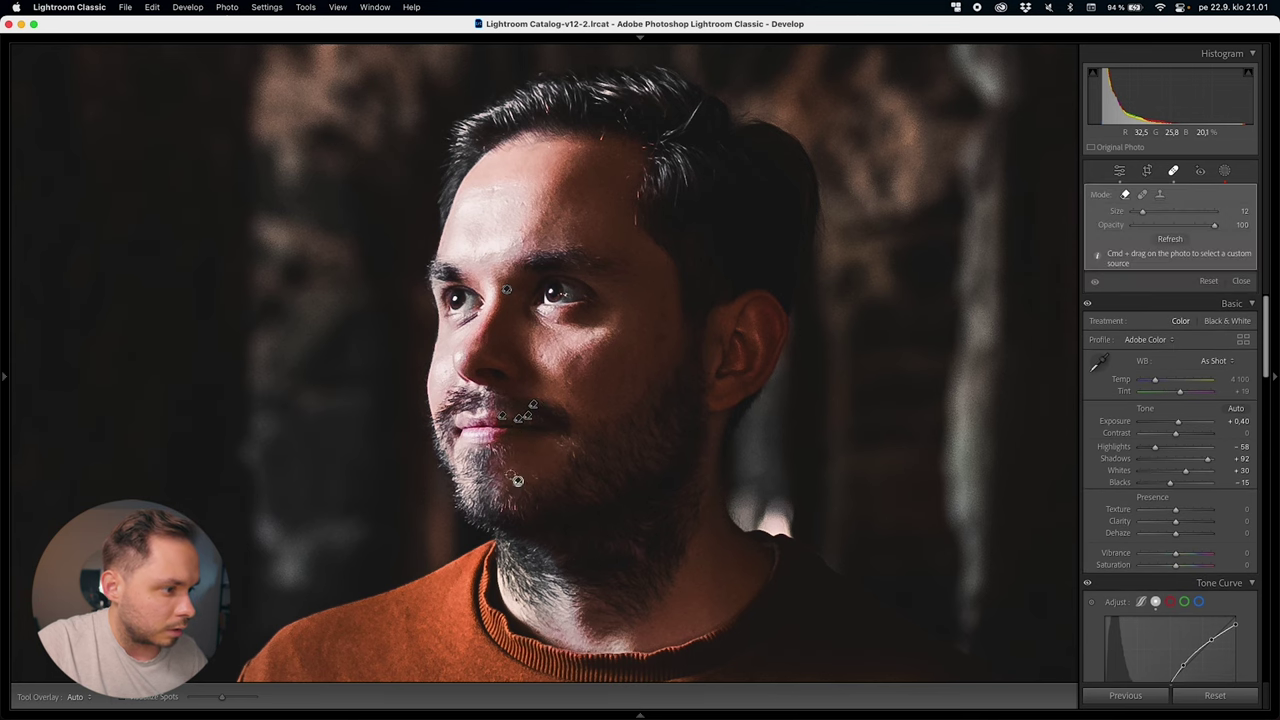
pyautogui.click(533, 474)
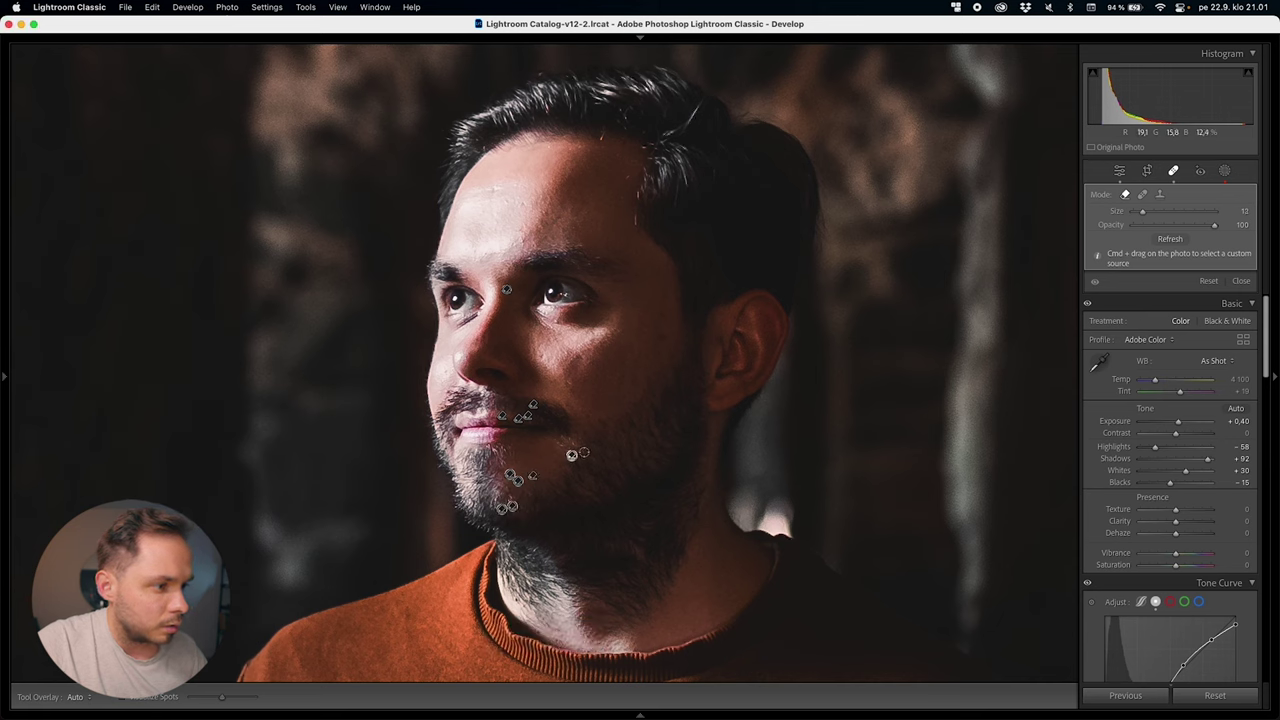
pyautogui.click(571, 443)
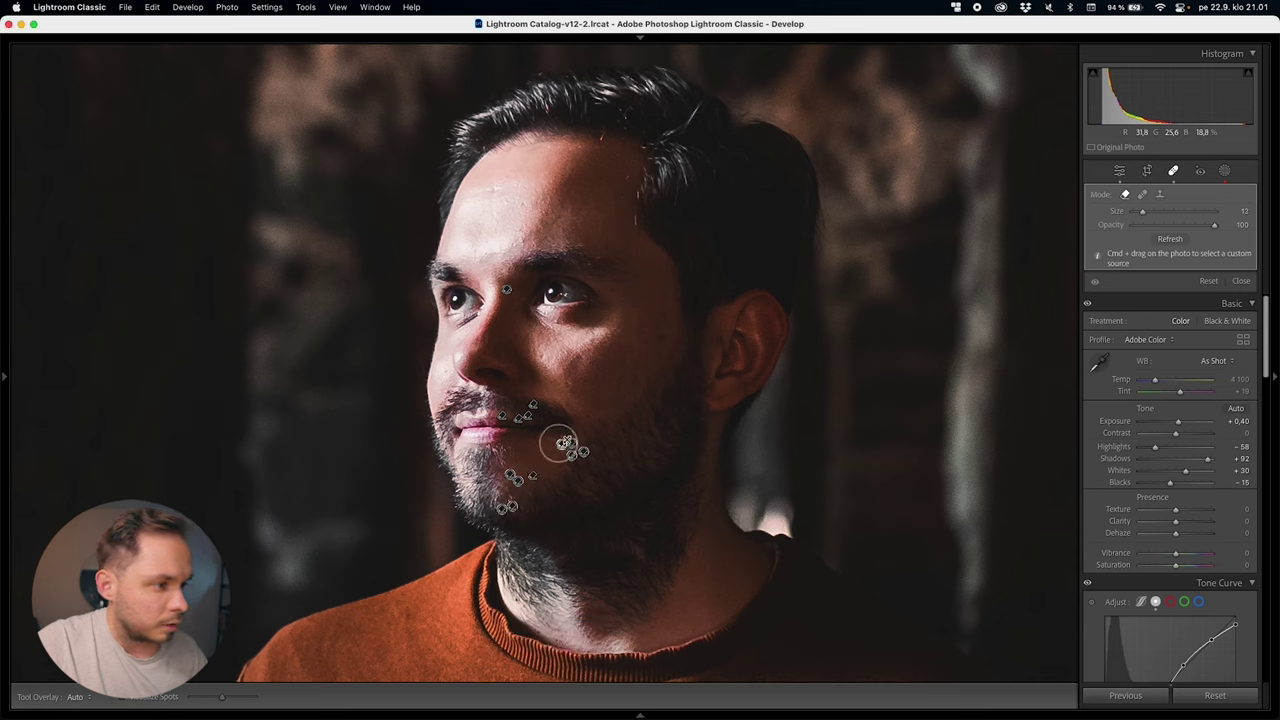
pyautogui.click(568, 383)
pyautogui.click(567, 385)
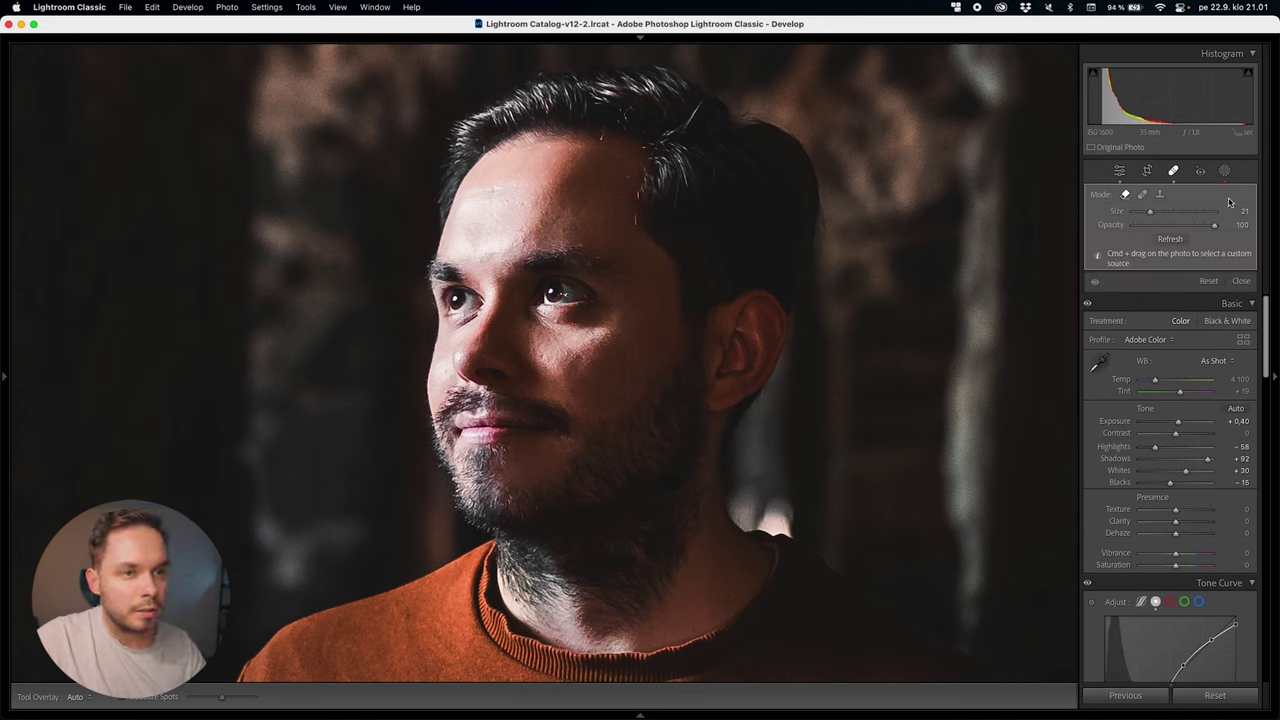
pyautogui.click(1094, 284)
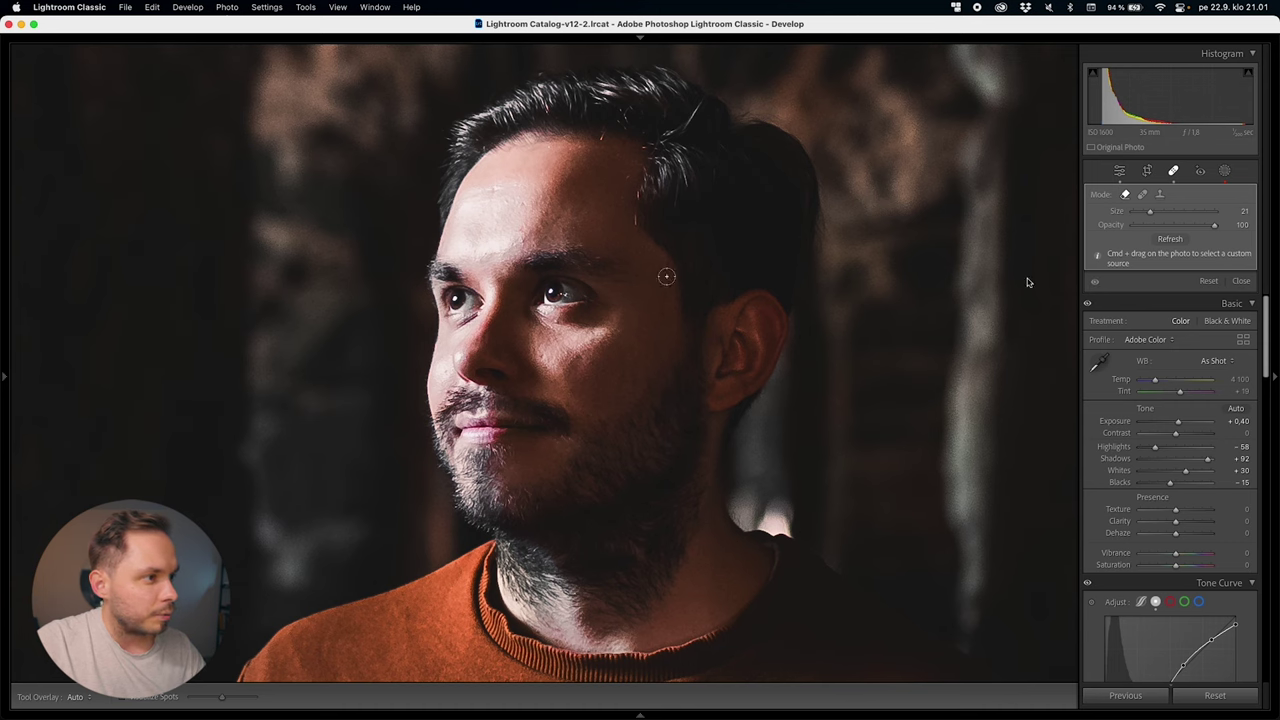
# Create a new Radial Gradient mask with Feather 100 over the tunnel around the man and invert it
pyautogui.press('z')
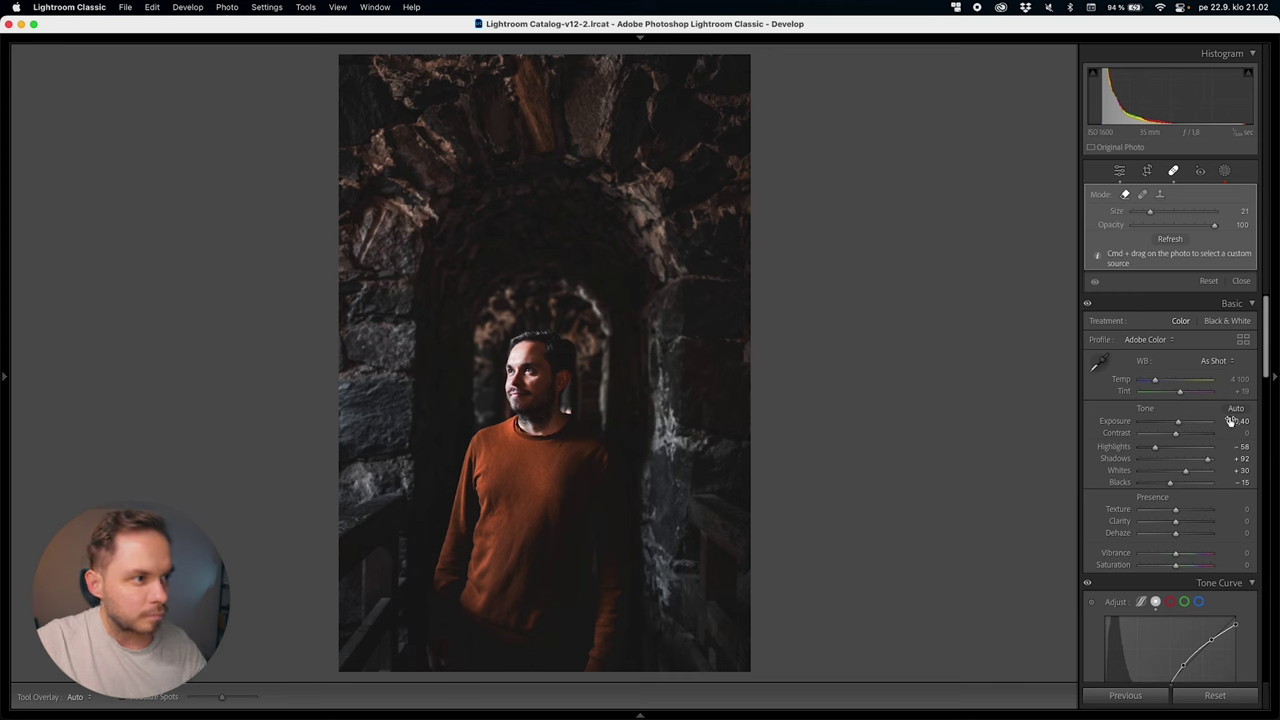
pyautogui.click(1225, 172)
pyautogui.click(1100, 210)
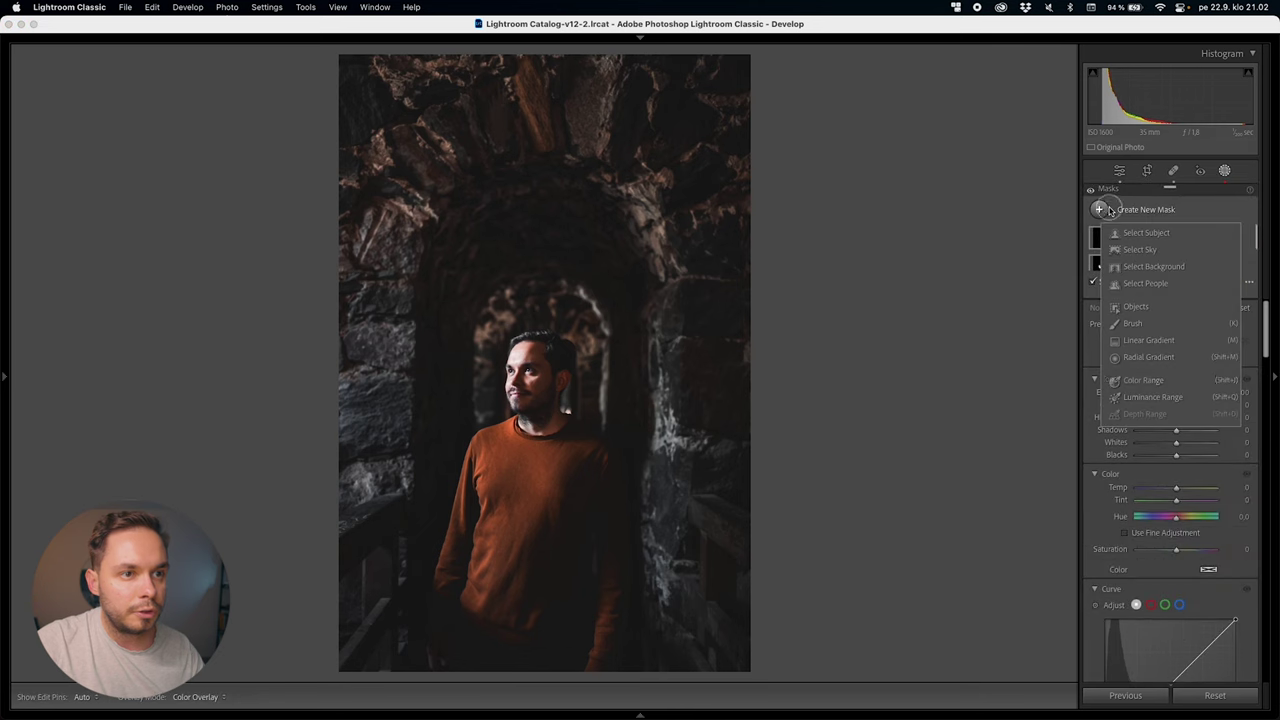
pyautogui.click(1189, 361)
pyautogui.moveTo(452, 215); pyautogui.dragTo(697, 542)
pyautogui.moveTo(453, 218); pyautogui.dragTo(466, 288)
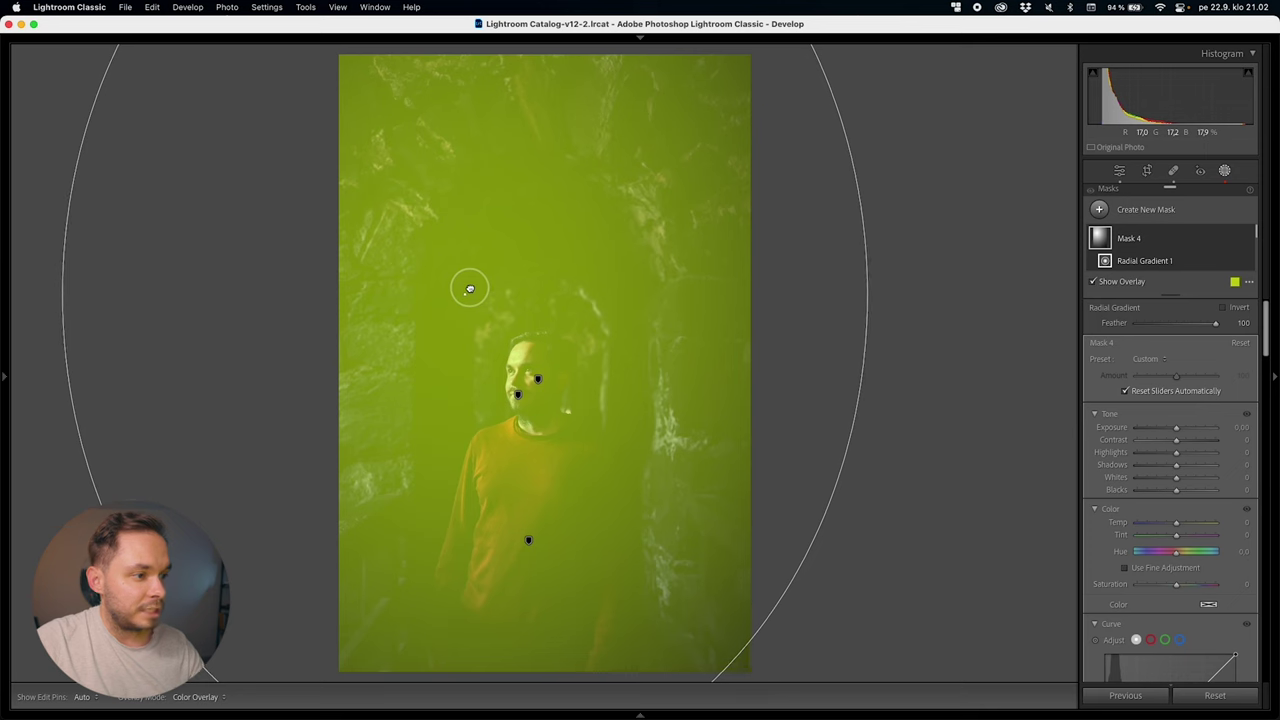
pyautogui.click(1240, 307)
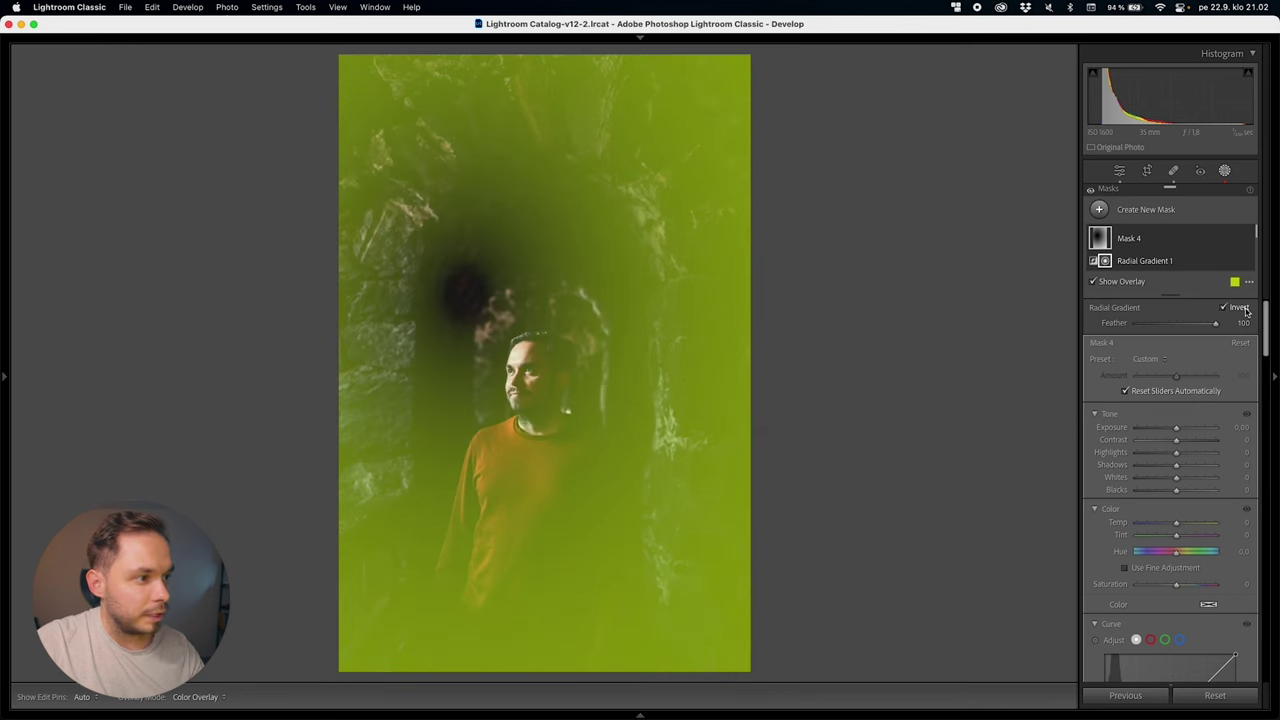
# Enlarge the radial gradient well beyond the photo's edges and shift its center onto the stone wall the man faces
pyautogui.click(8, 154)
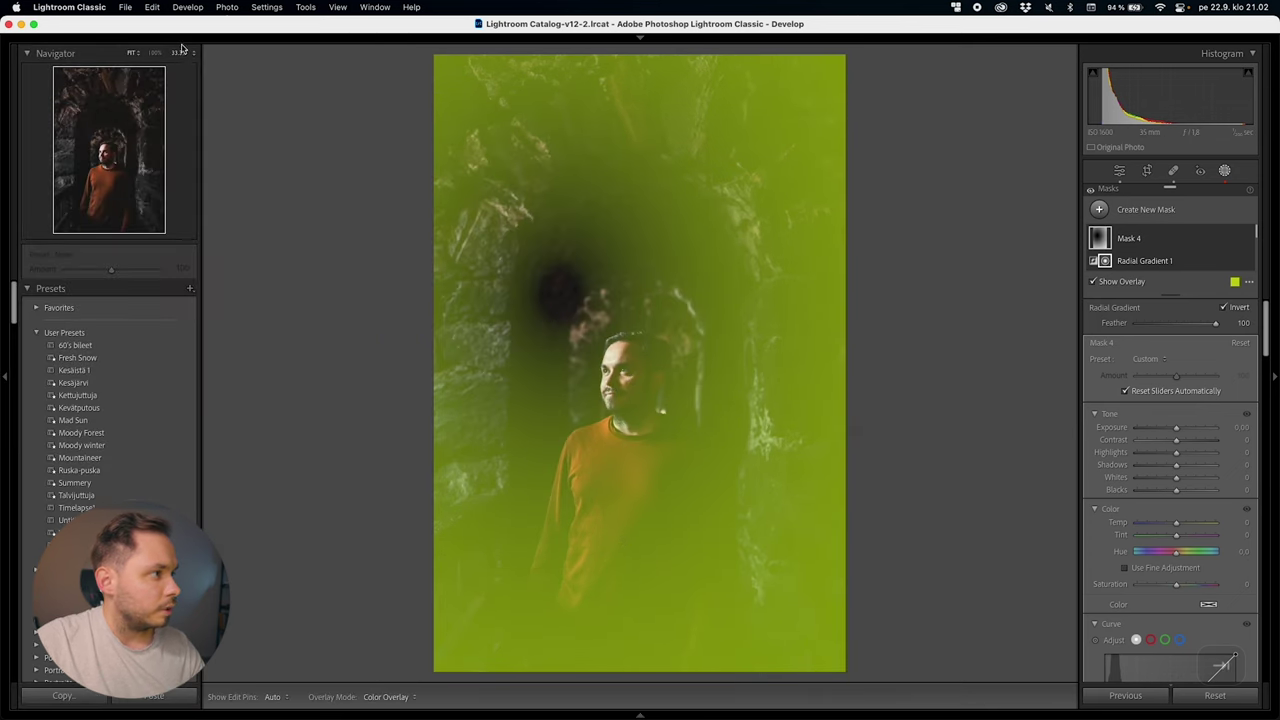
pyautogui.click(179, 53)
pyautogui.click(194, 53)
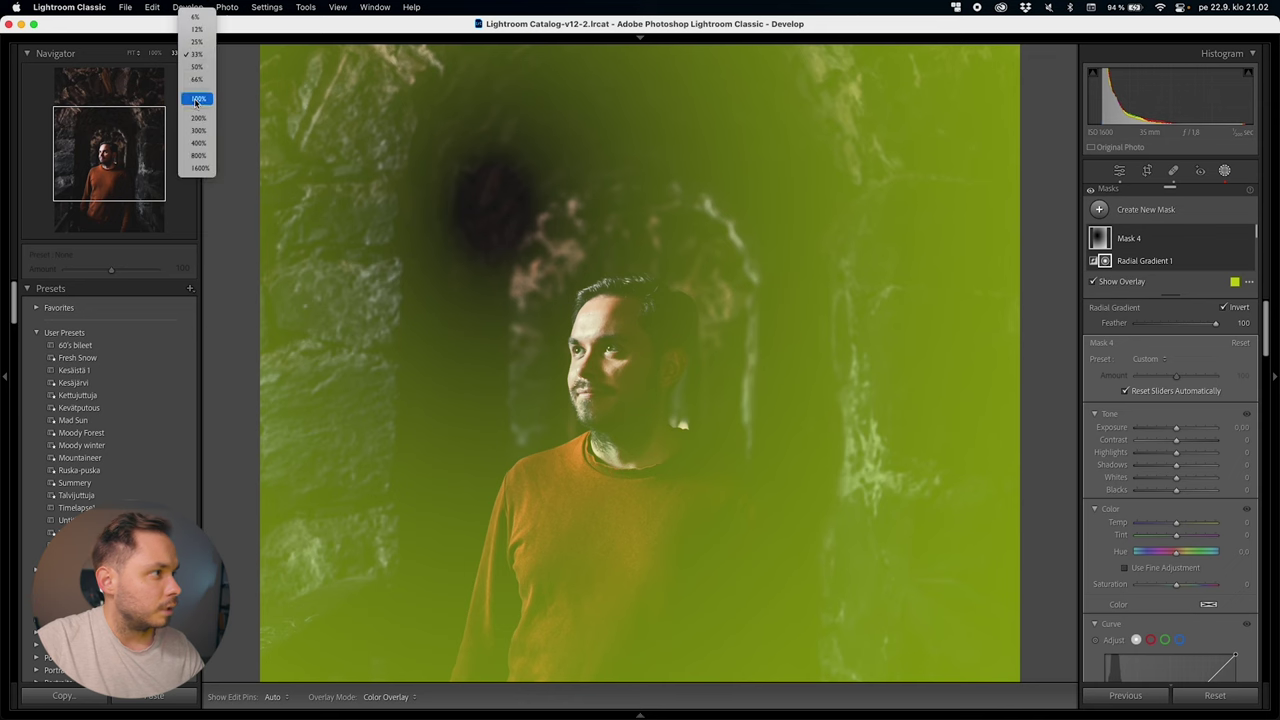
pyautogui.click(201, 30)
pyautogui.press('z')
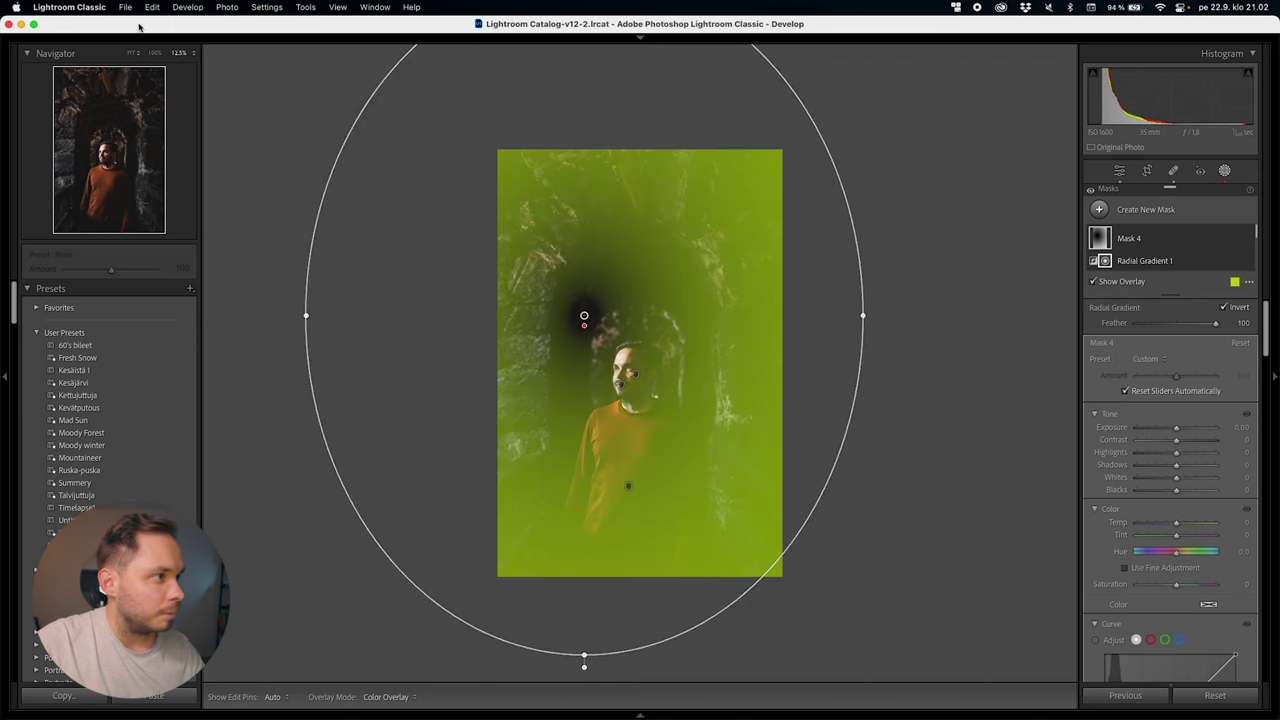
pyautogui.click(196, 53)
pyautogui.click(195, 43)
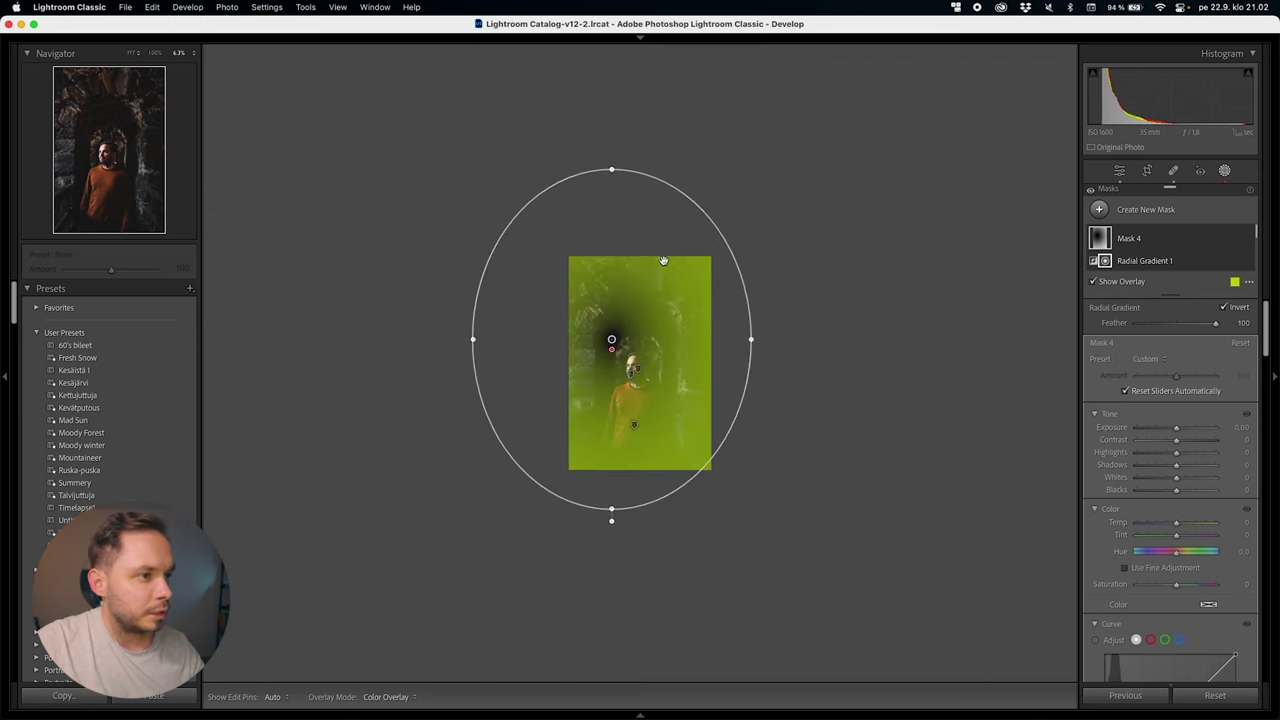
pyautogui.moveTo(609, 166); pyautogui.dragTo(612, 112)
pyautogui.moveTo(474, 340); pyautogui.dragTo(366, 346)
pyautogui.moveTo(613, 109); pyautogui.dragTo(613, 40)
pyautogui.moveTo(611, 340); pyautogui.dragTo(585, 337)
pyautogui.moveTo(828, 335)
pyautogui.mouseDown()
pyautogui.moveTo(860, 340)
pyautogui.moveTo(850, 335)
pyautogui.mouseUp()
pyautogui.moveTo(584, 631); pyautogui.dragTo(586, 669)
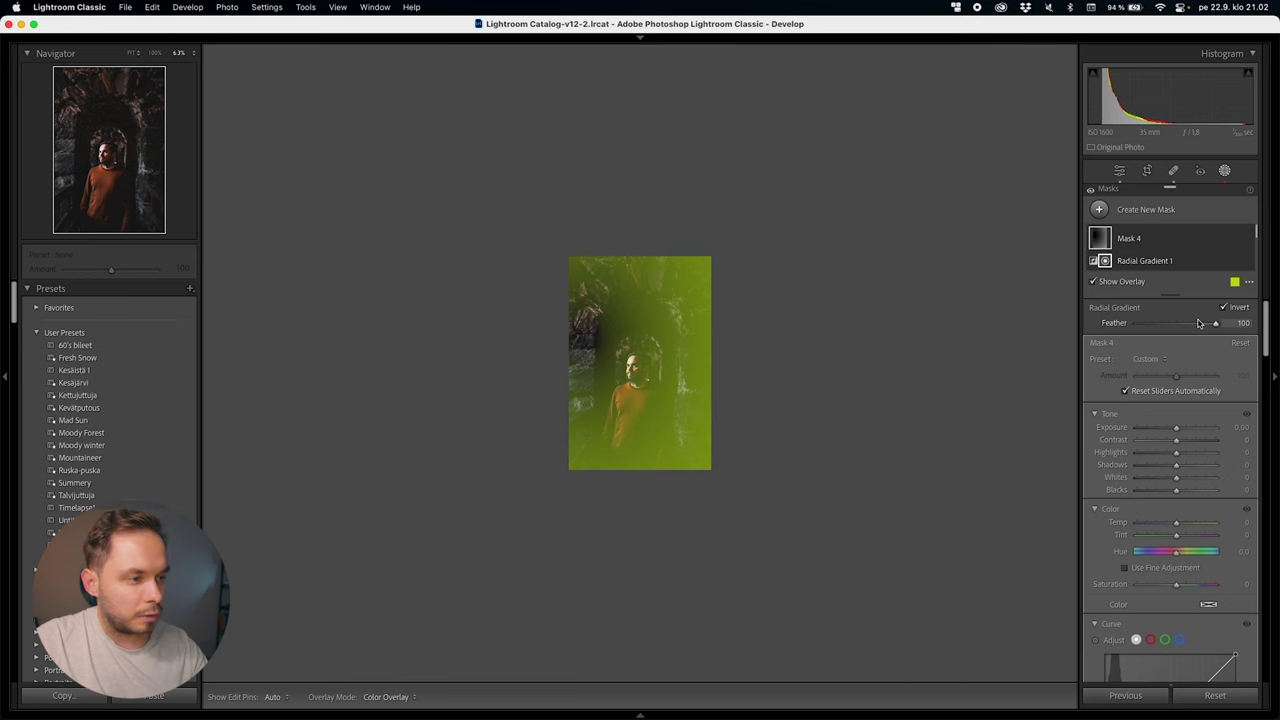
# Hide the mask overlay and darken the Mask 4 area with Exposure −1.86, viewing the whole photo
pyautogui.press('o')
pyautogui.click(132, 52)
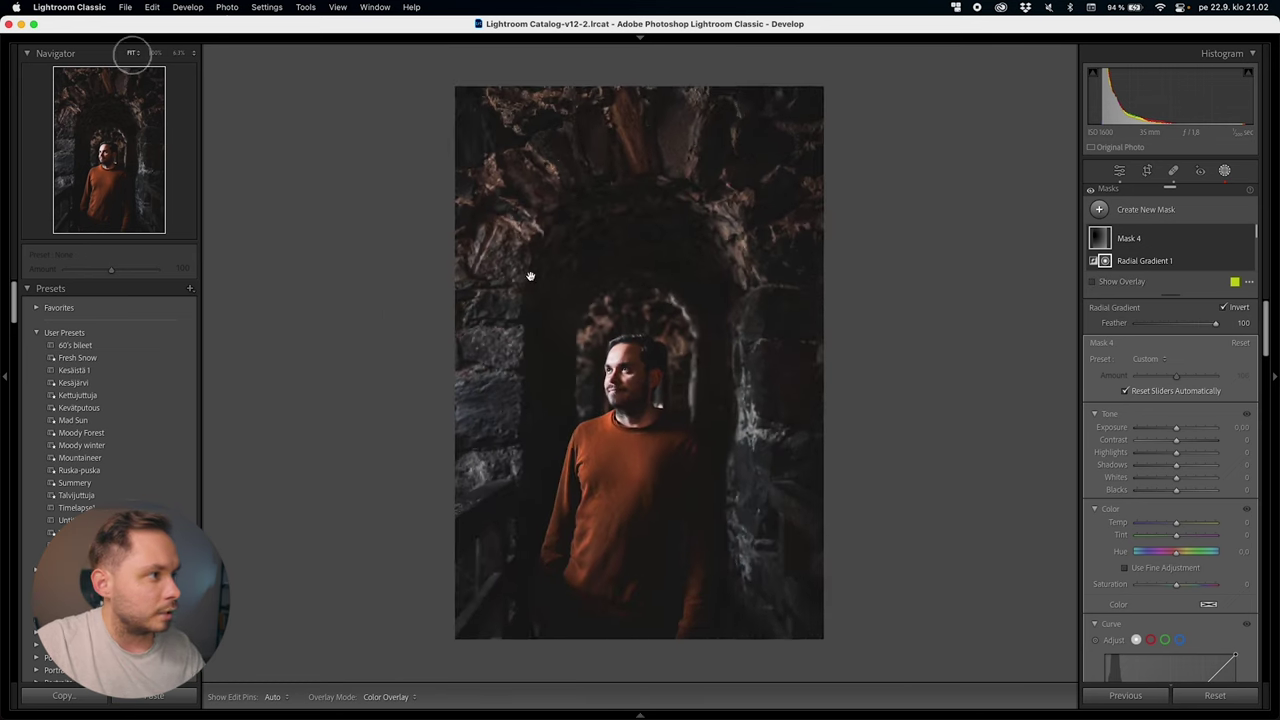
pyautogui.moveTo(1176, 428); pyautogui.dragTo(1159, 430)
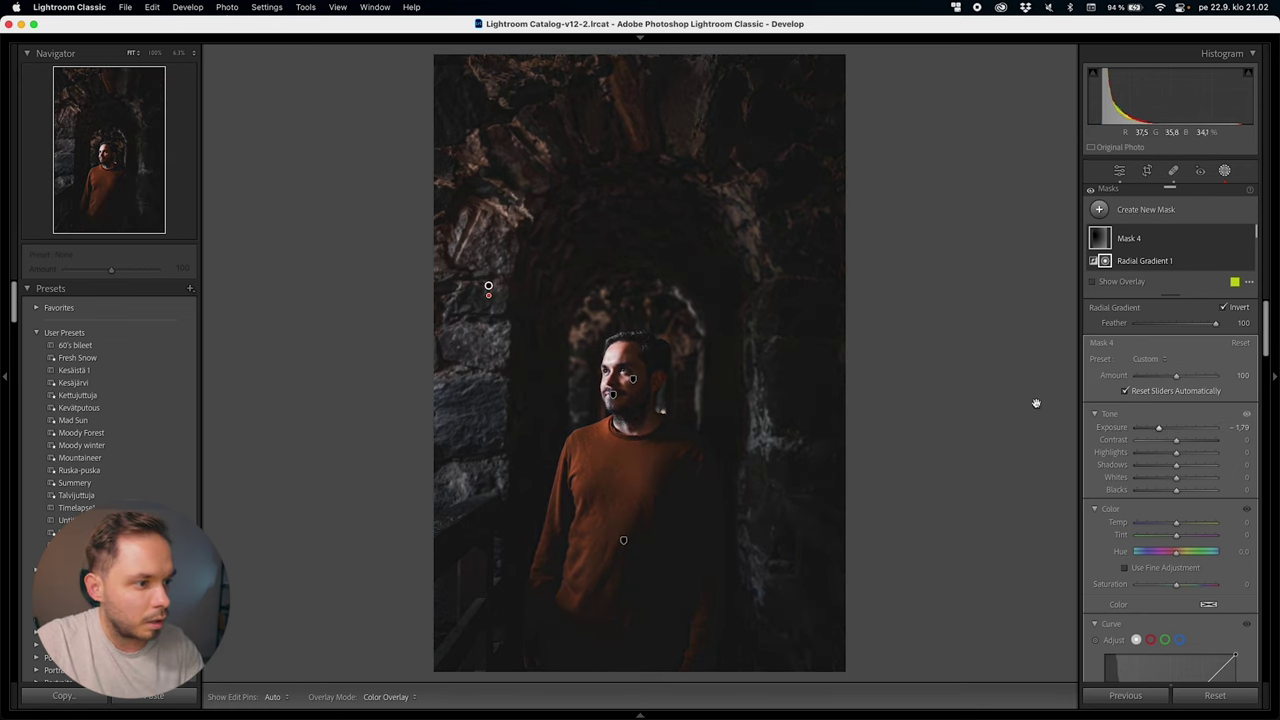
pyautogui.moveTo(1153, 431); pyautogui.dragTo(1156, 431)
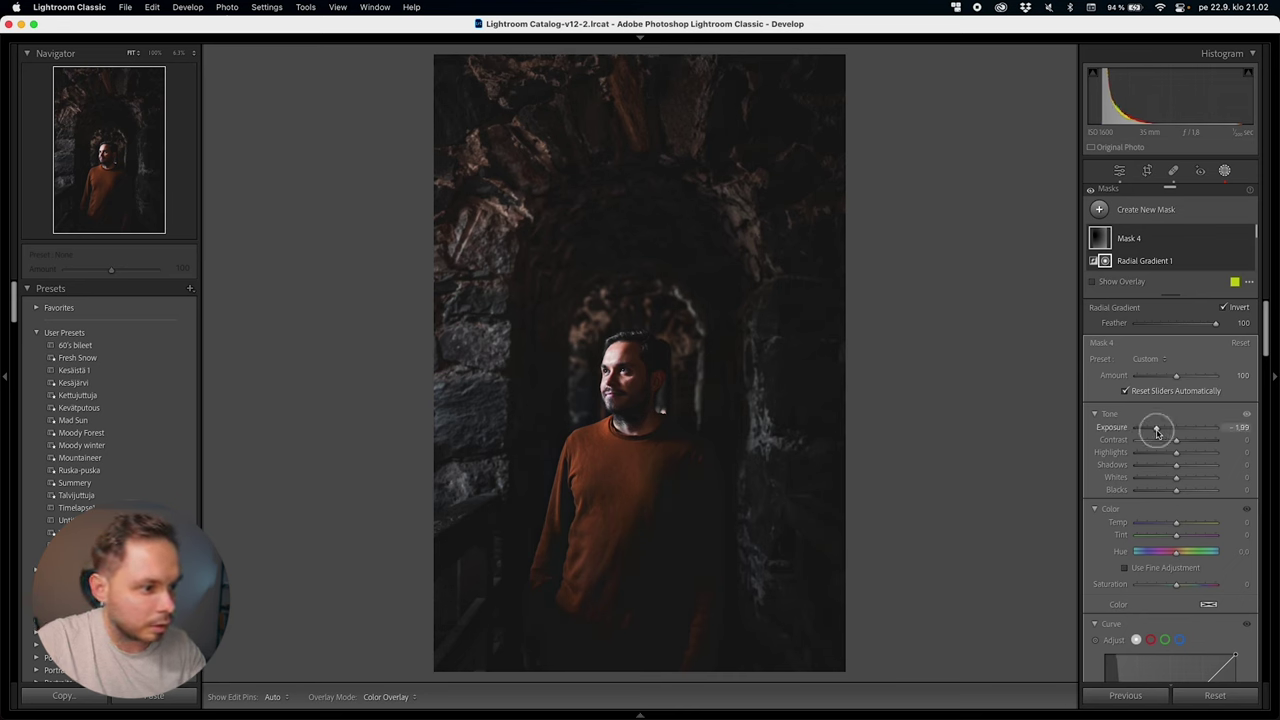
# Set Mask 4's Temp to 60 and Tint to −16, and compare the photo with the mask hidden and shown
pyautogui.scroll(-3, 1175, 420)
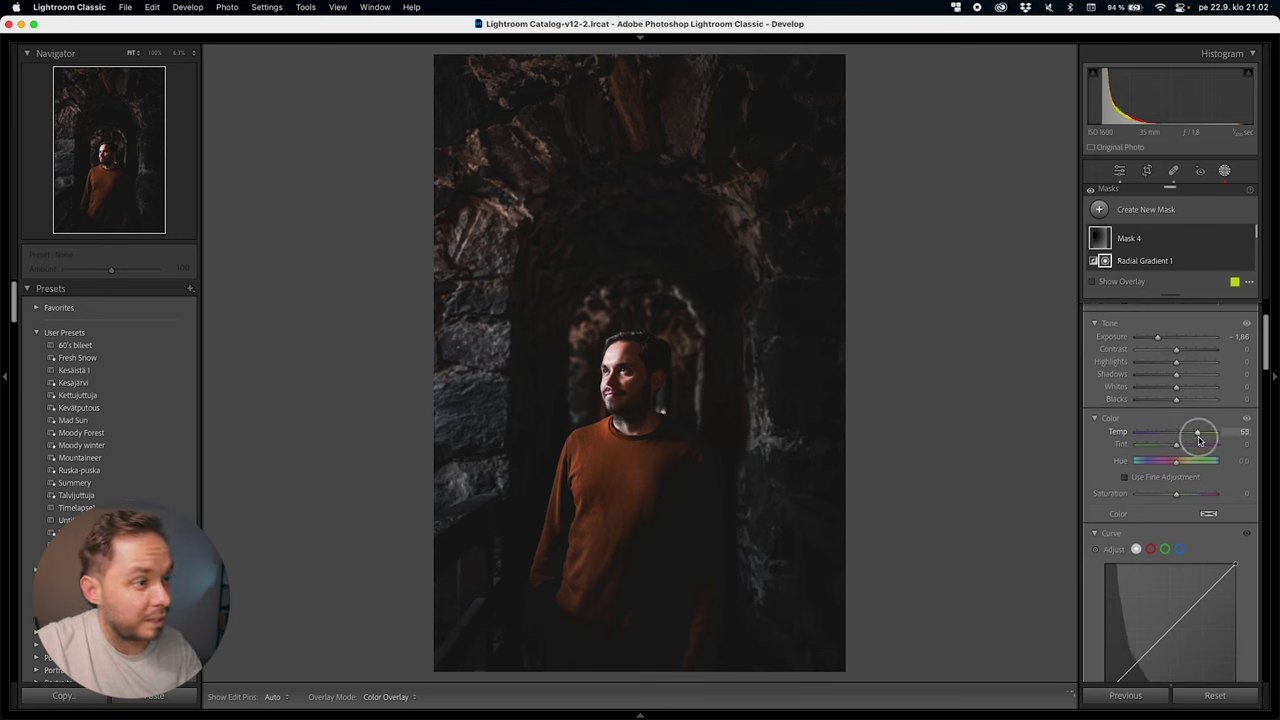
pyautogui.moveTo(1195, 448); pyautogui.dragTo(1169, 451)
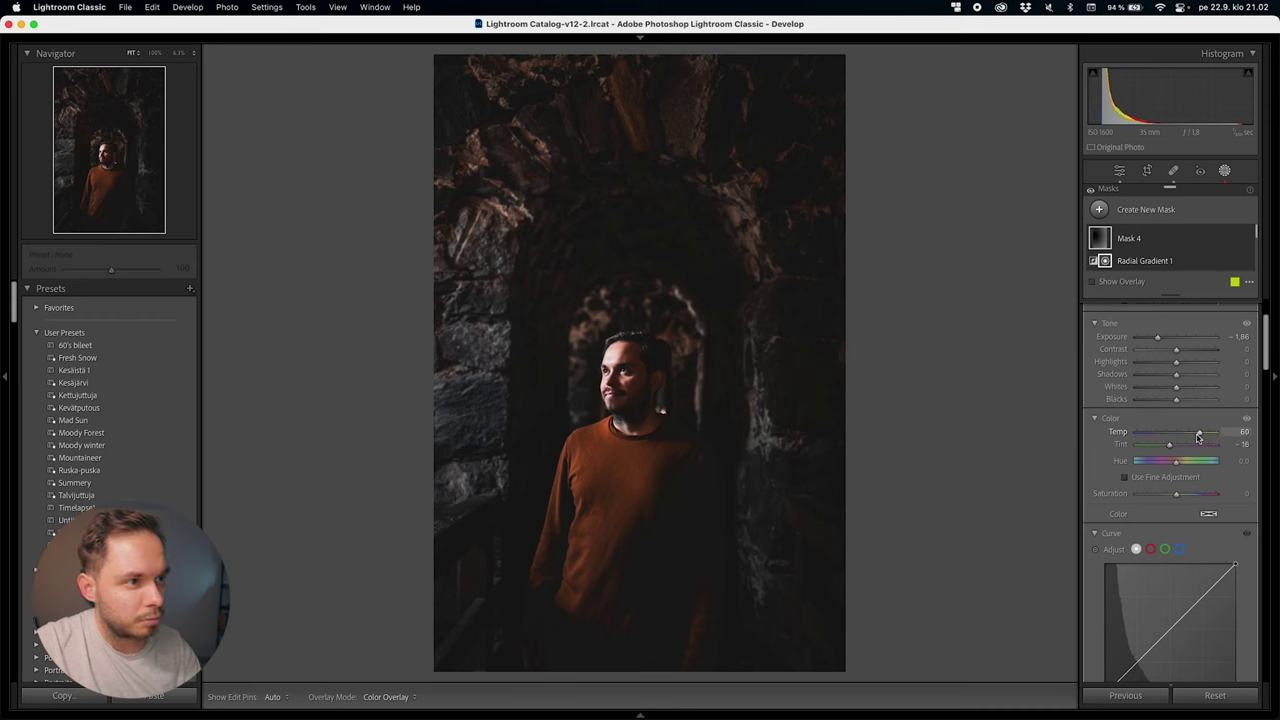
pyautogui.scroll(2, 1198, 438)
pyautogui.click(1247, 239)
pyautogui.click(1247, 239)
pyautogui.click(1248, 239)
pyautogui.click(1246, 240)
pyautogui.click(1246, 240)
pyautogui.click(1246, 240)
# Refine Mask 4's tones with Whites 84, Blacks 8 and Exposure −2.26
pyautogui.click(1179, 397)
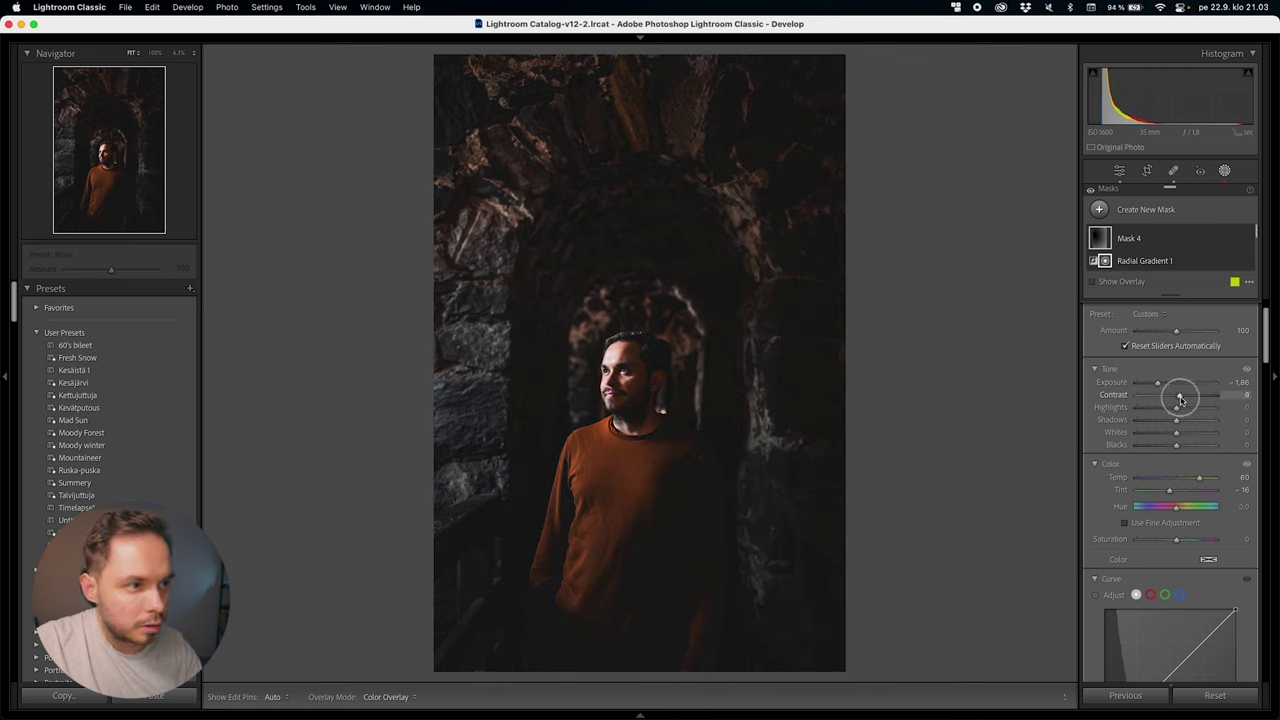
pyautogui.moveTo(1183, 434)
pyautogui.mouseDown()
pyautogui.moveTo(1167, 441)
pyautogui.moveTo(1223, 434)
pyautogui.moveTo(1178, 446)
pyautogui.mouseUp()
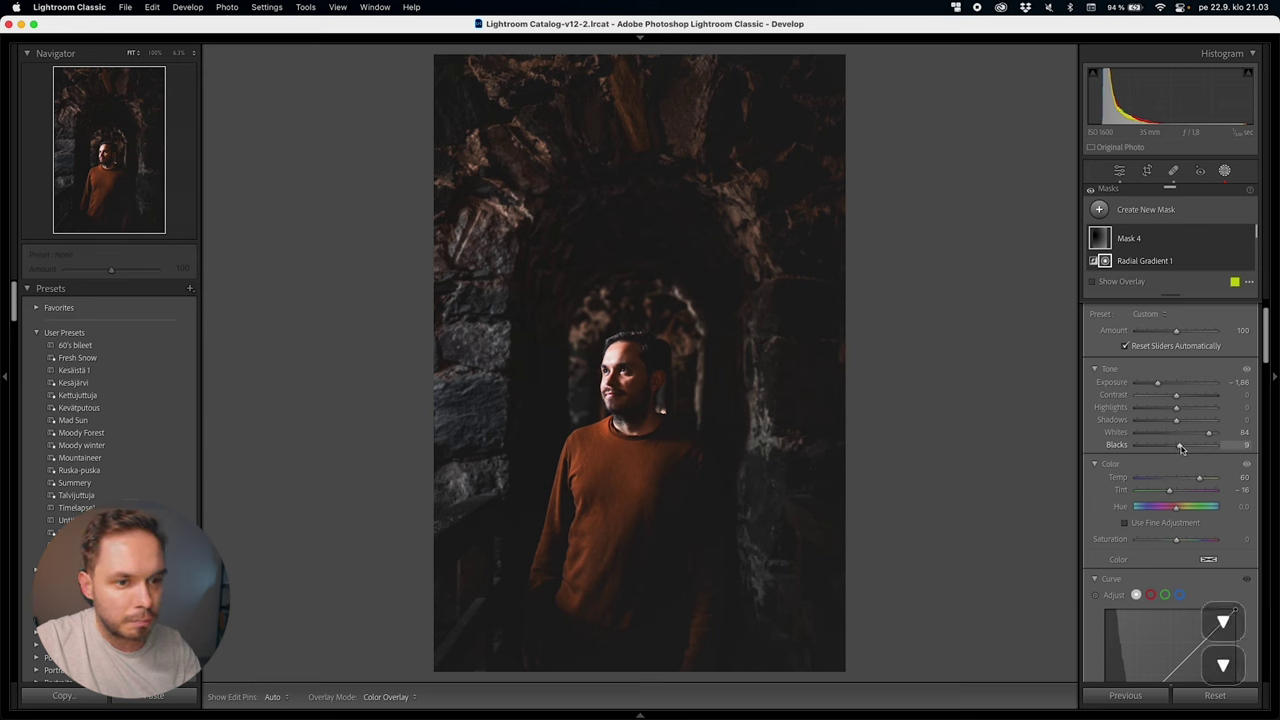
pyautogui.press('Down')
pyautogui.press('Down')
pyautogui.press('Down')
pyautogui.press('Down')
pyautogui.press('Down')
pyautogui.press('Down')
pyautogui.press('Down')
pyautogui.press('Down')
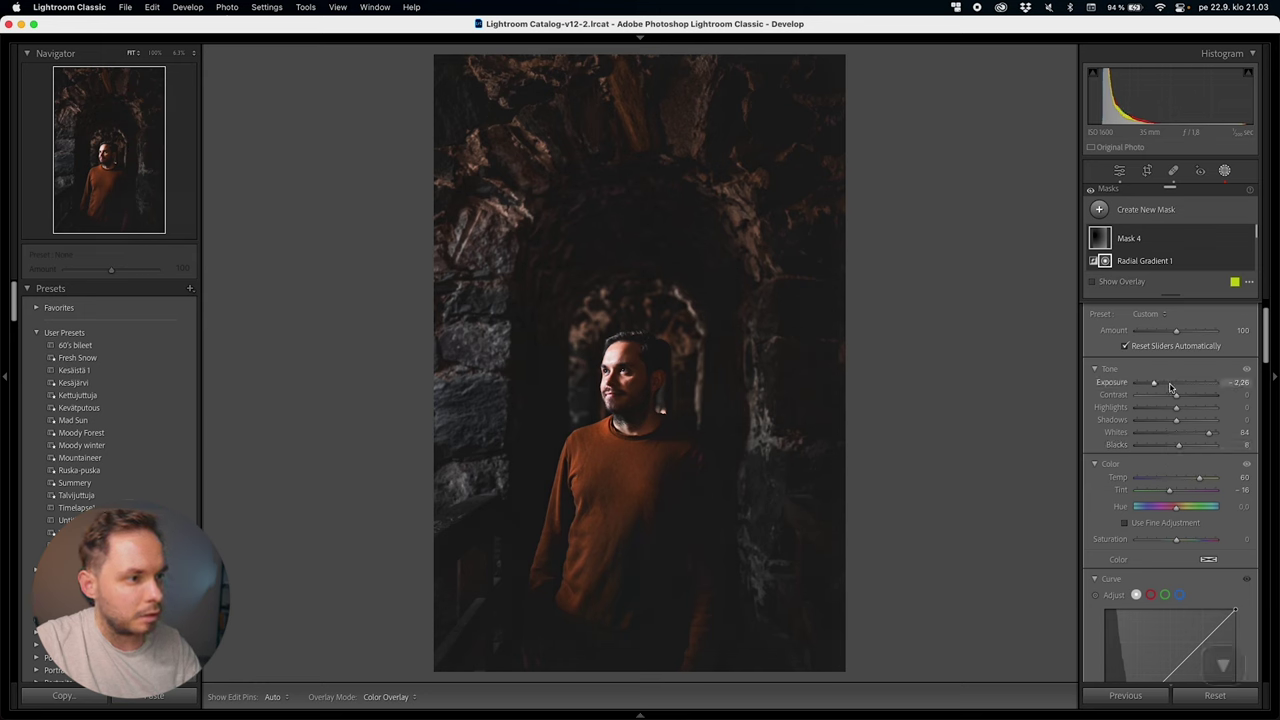
# Review the radial darkening of Mask 4 by repeatedly hiding and showing the mask
pyautogui.click(1247, 238)
pyautogui.click(1247, 238)
pyautogui.click(1247, 238)
pyautogui.click(1247, 238)
pyautogui.click(1247, 238)
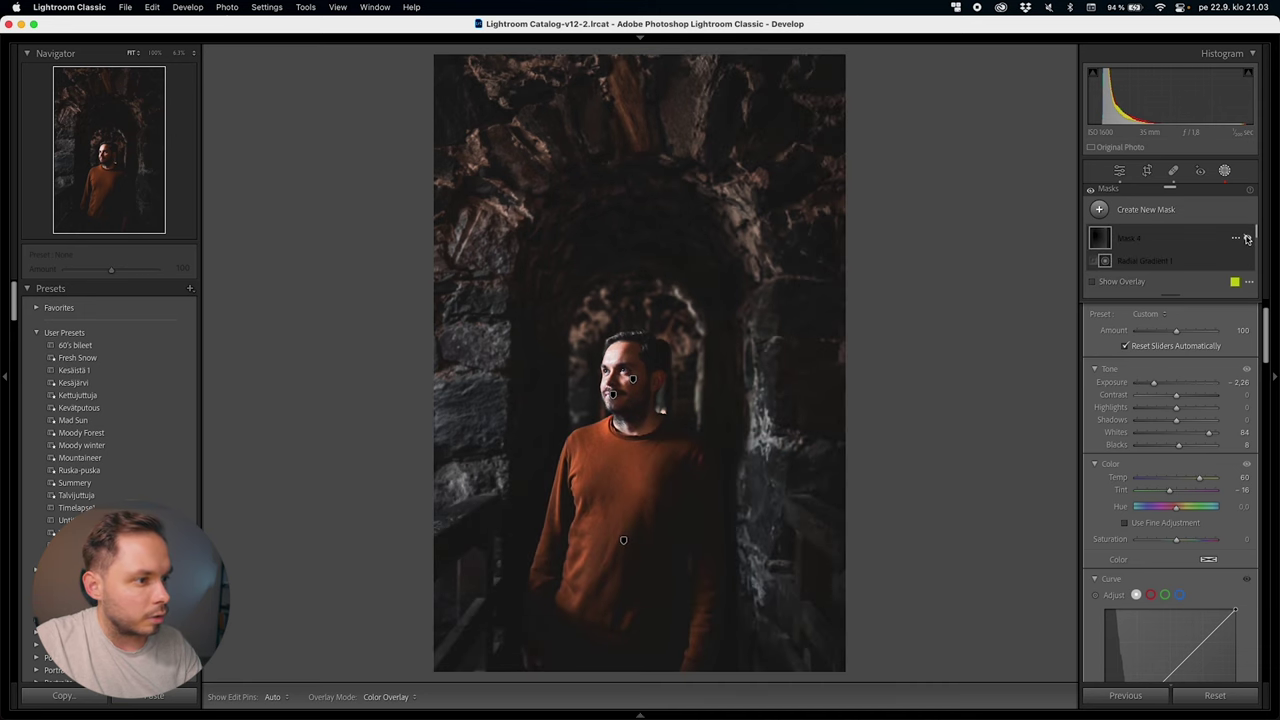
pyautogui.click(1247, 238)
pyautogui.click(1247, 238)
pyautogui.click(1247, 238)
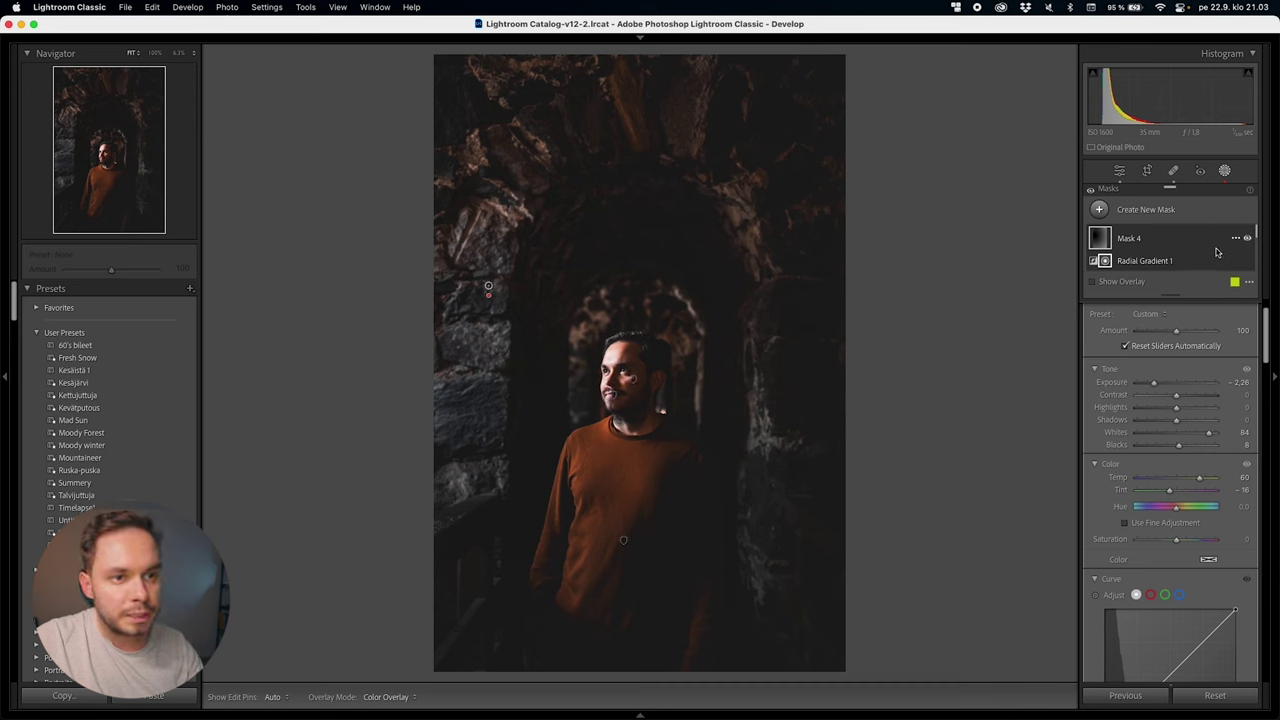
# Subtract the entire person from Mask 4 using a People selection
pyautogui.scroll(-2, 1206, 246)
pyautogui.click(1218, 258)
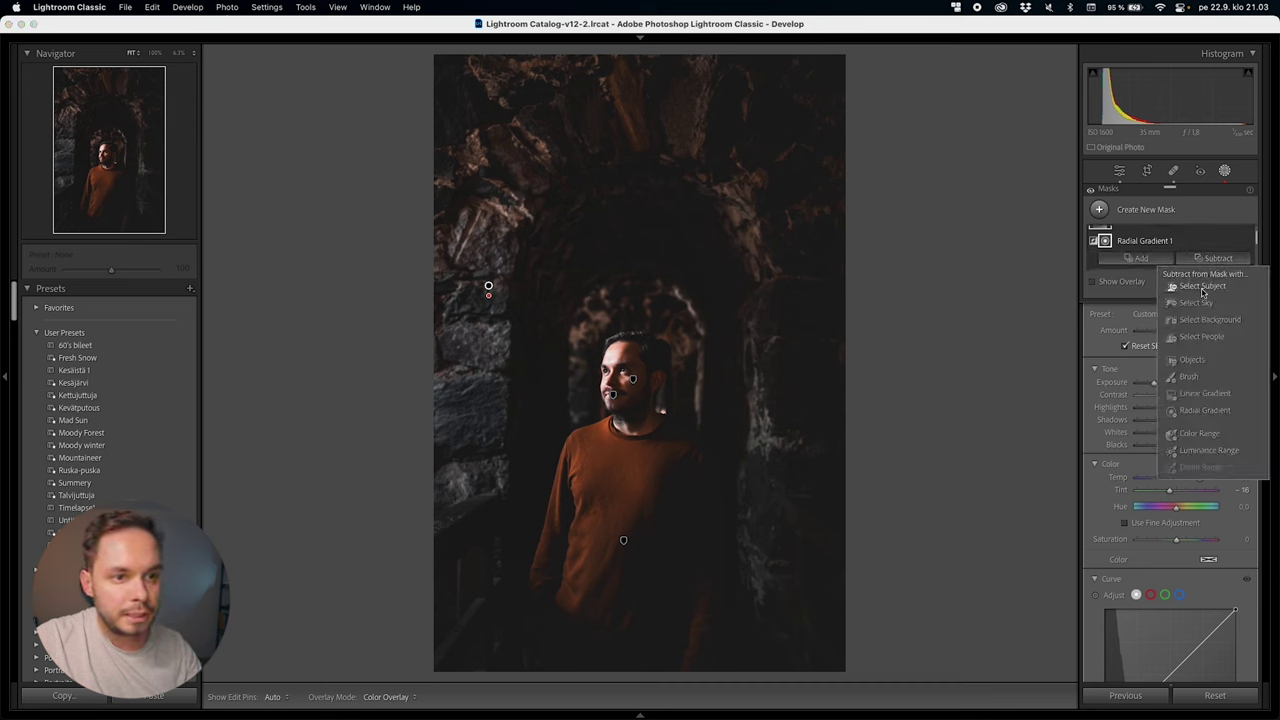
pyautogui.click(1199, 337)
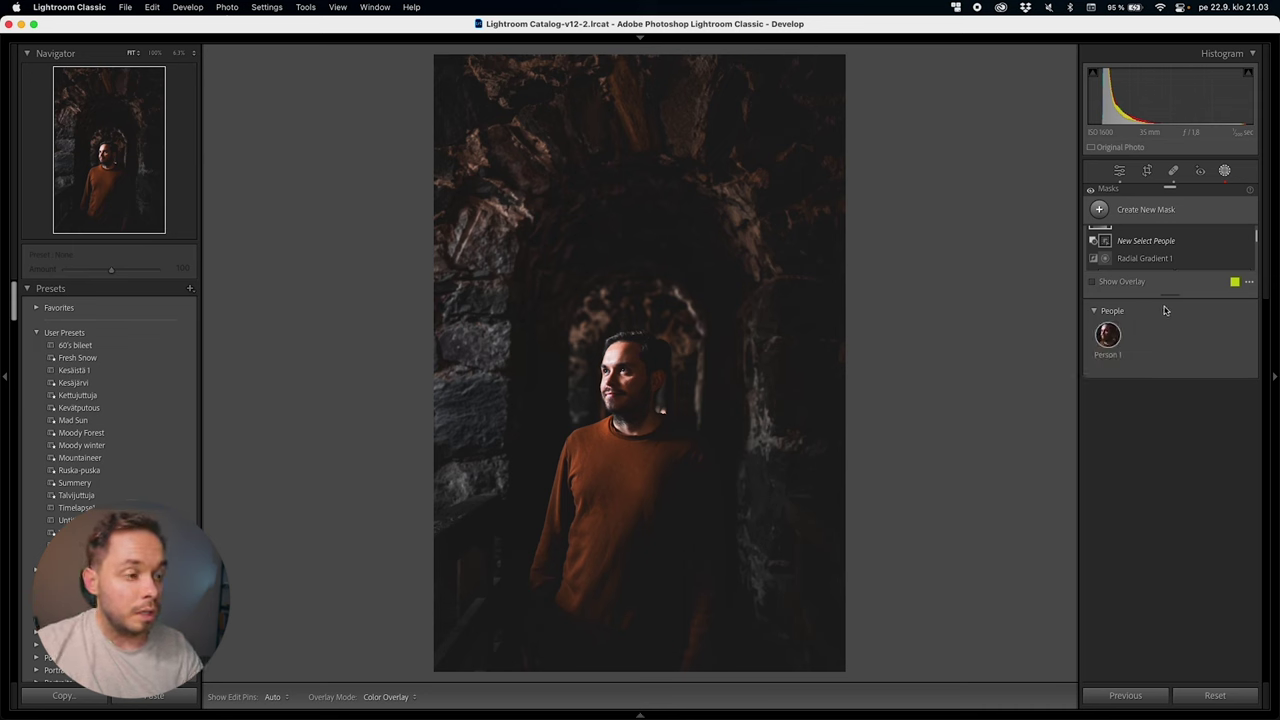
pyautogui.click(1121, 339)
pyautogui.click(1121, 386)
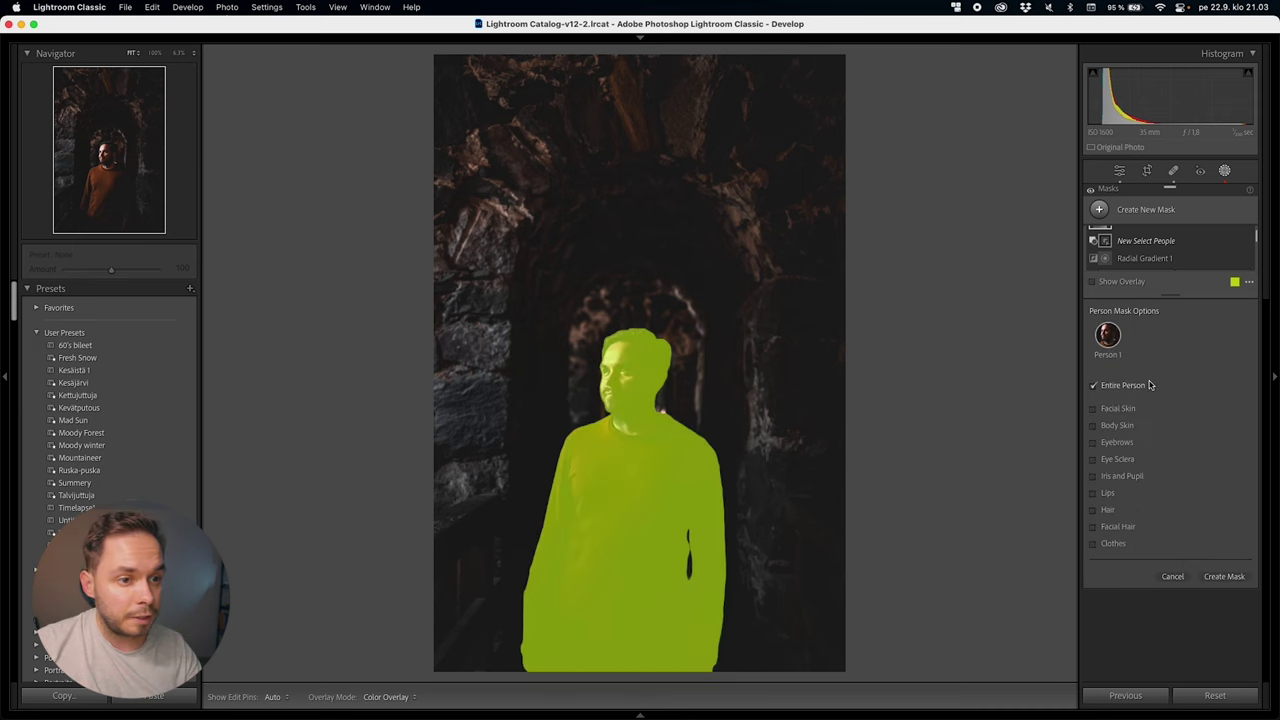
pyautogui.click(1222, 576)
# Examine how subtracting the man affects Mask 4 by repeatedly switching the Person 1 component off and on
pyautogui.scroll(1, 1213, 267)
pyautogui.click(1247, 258)
pyautogui.click(1247, 258)
pyautogui.click(1247, 258)
pyautogui.click(1247, 258)
pyautogui.click(1247, 258)
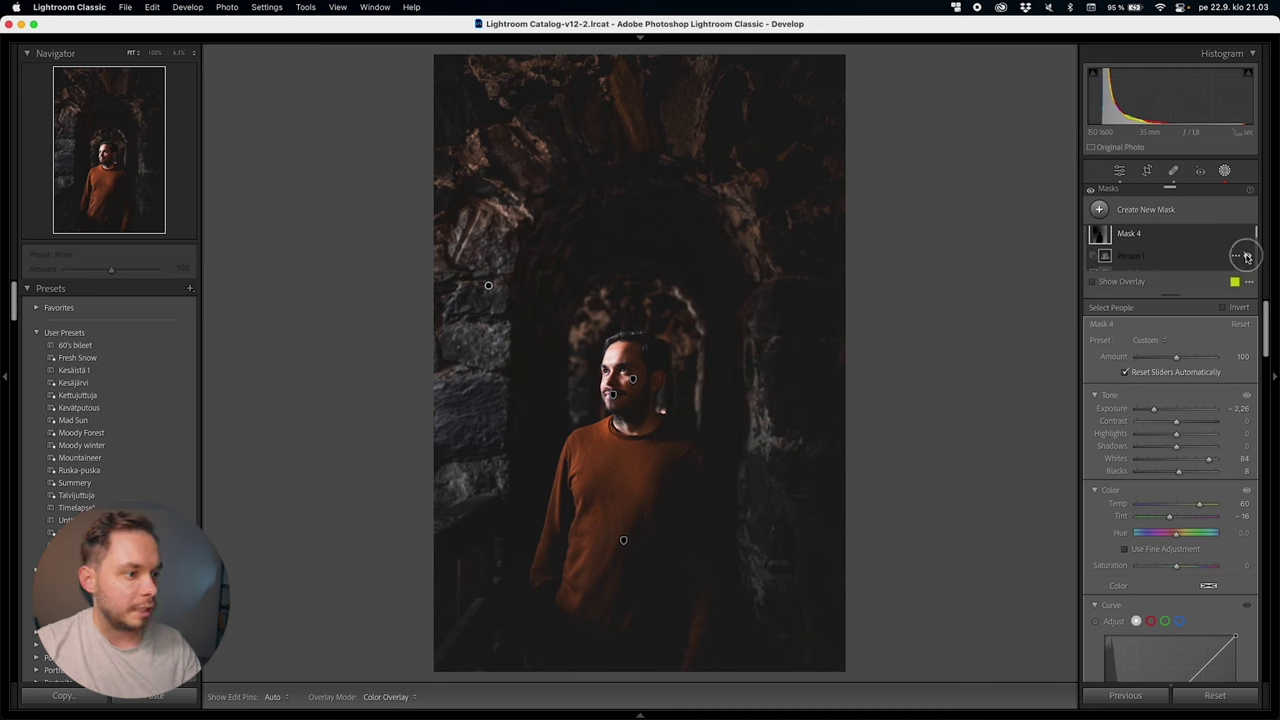
pyautogui.click(1247, 258)
pyautogui.click(1247, 258)
pyautogui.click(1247, 258)
pyautogui.click(1247, 258)
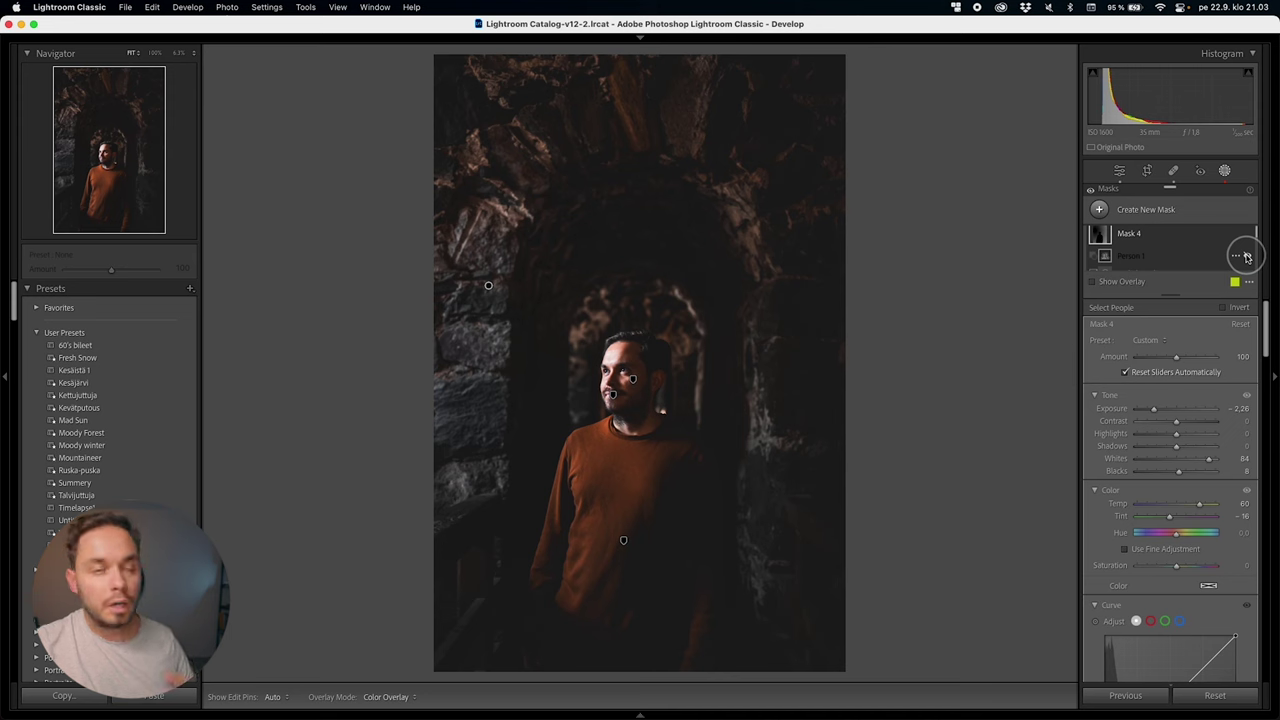
pyautogui.click(1247, 257)
pyautogui.click(1247, 257)
pyautogui.click(1247, 257)
pyautogui.click(1247, 257)
pyautogui.click(1247, 257)
pyautogui.click(1247, 257)
pyautogui.click(1247, 257)
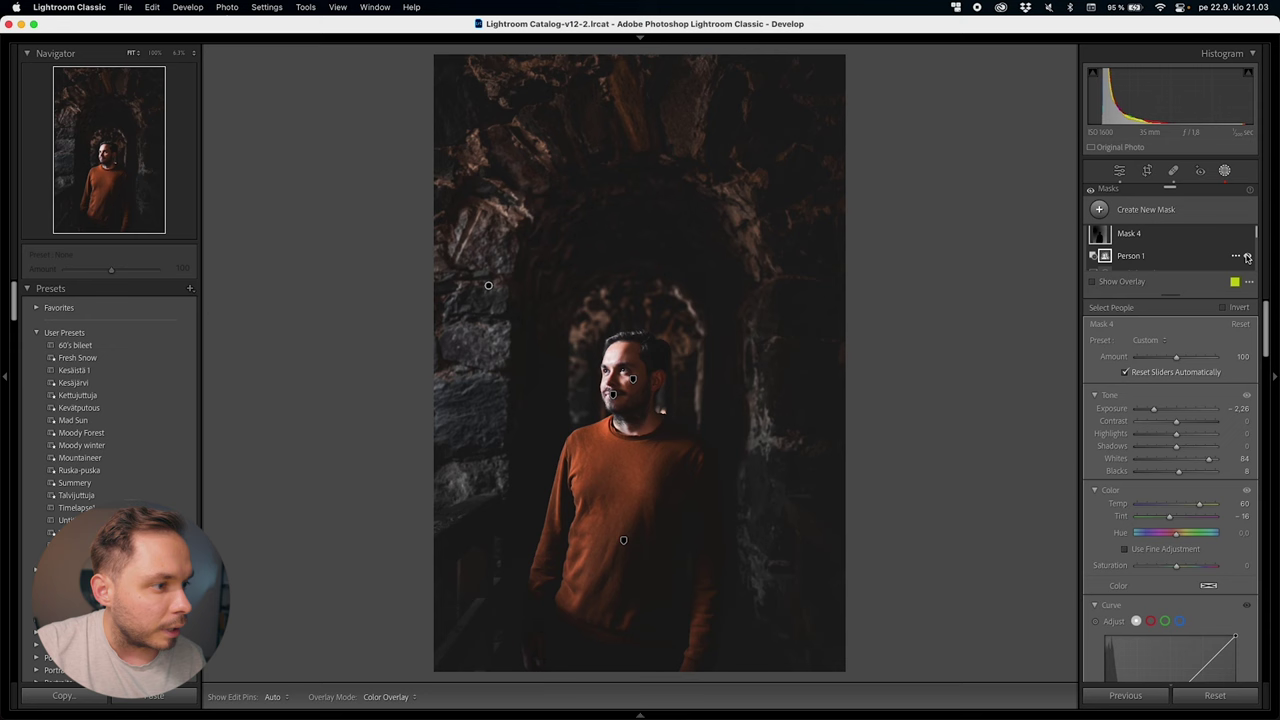
pyautogui.scroll(1, 1178, 248)
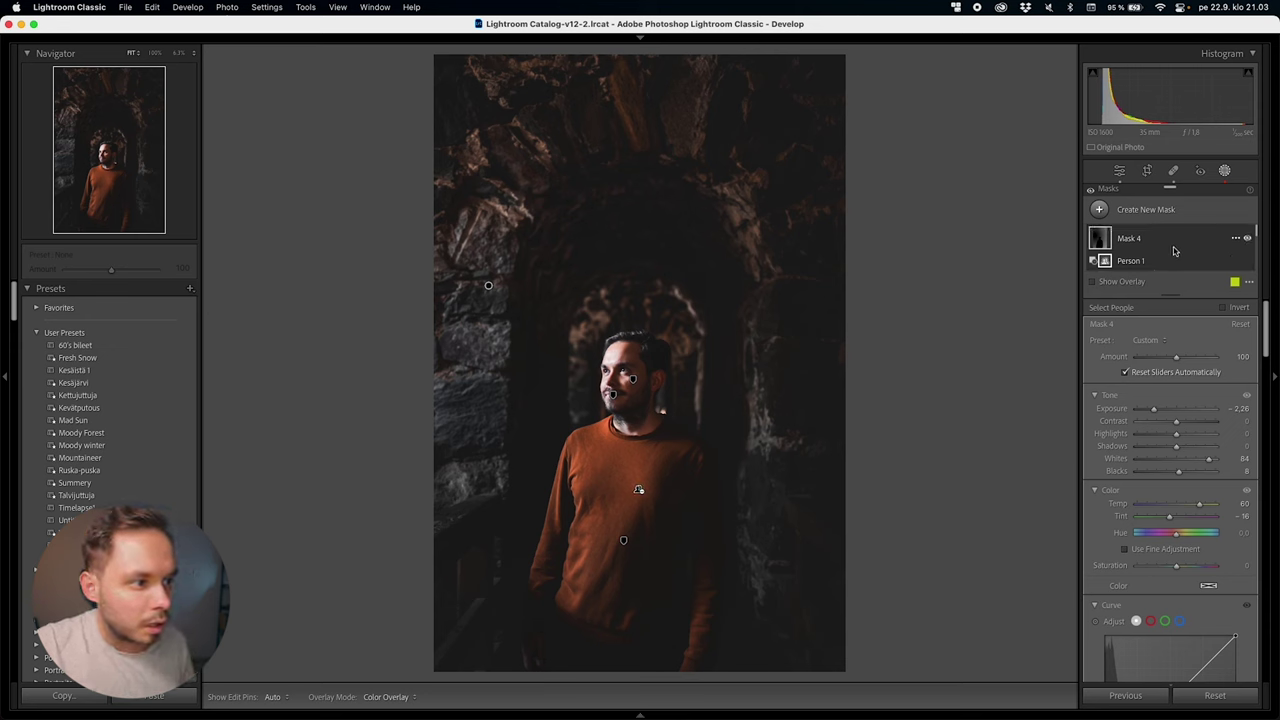
# Compare the portrait repeatedly with the whole of Mask 4 hidden and shown
pyautogui.click(1248, 239)
pyautogui.click(1248, 239)
pyautogui.click(1248, 239)
pyautogui.click(1248, 239)
pyautogui.click(1248, 239)
pyautogui.click(1248, 239)
pyautogui.click(1248, 239)
pyautogui.click(1248, 239)
pyautogui.click(1248, 239)
pyautogui.click(1248, 239)
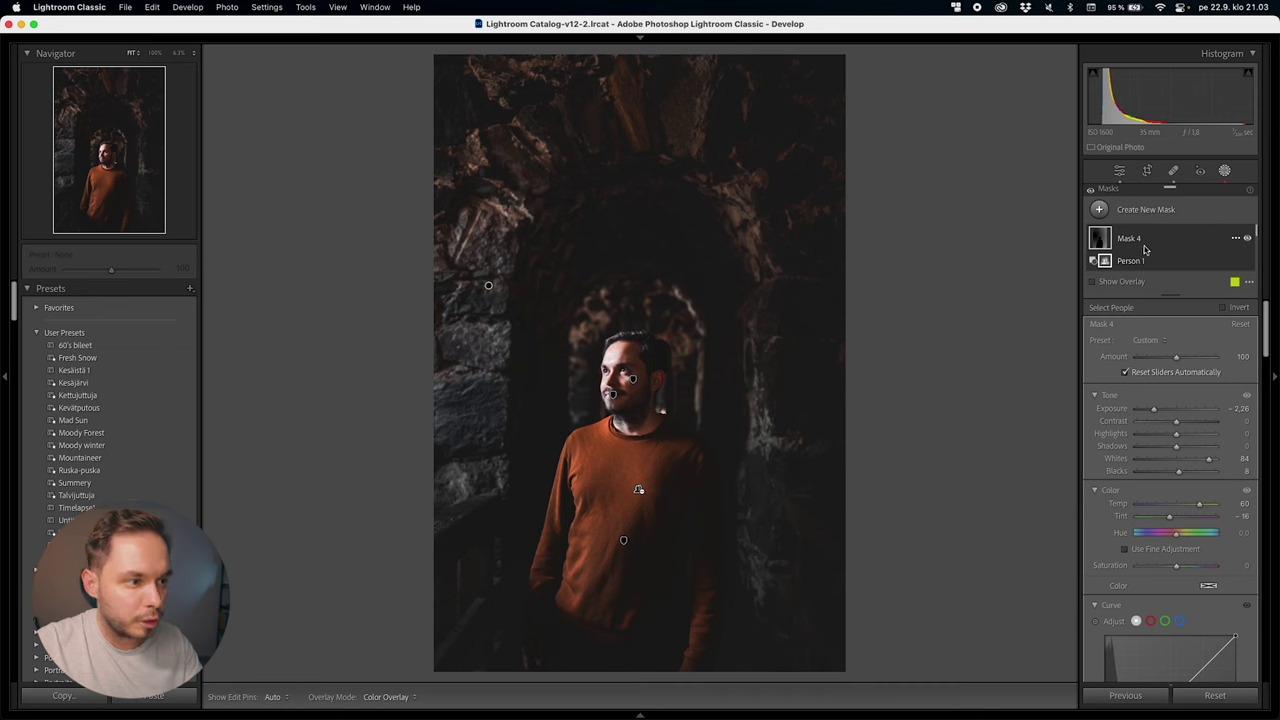
# Delete the hidden Mask 3 from the mask list
pyautogui.scroll(-2, 1141, 250)
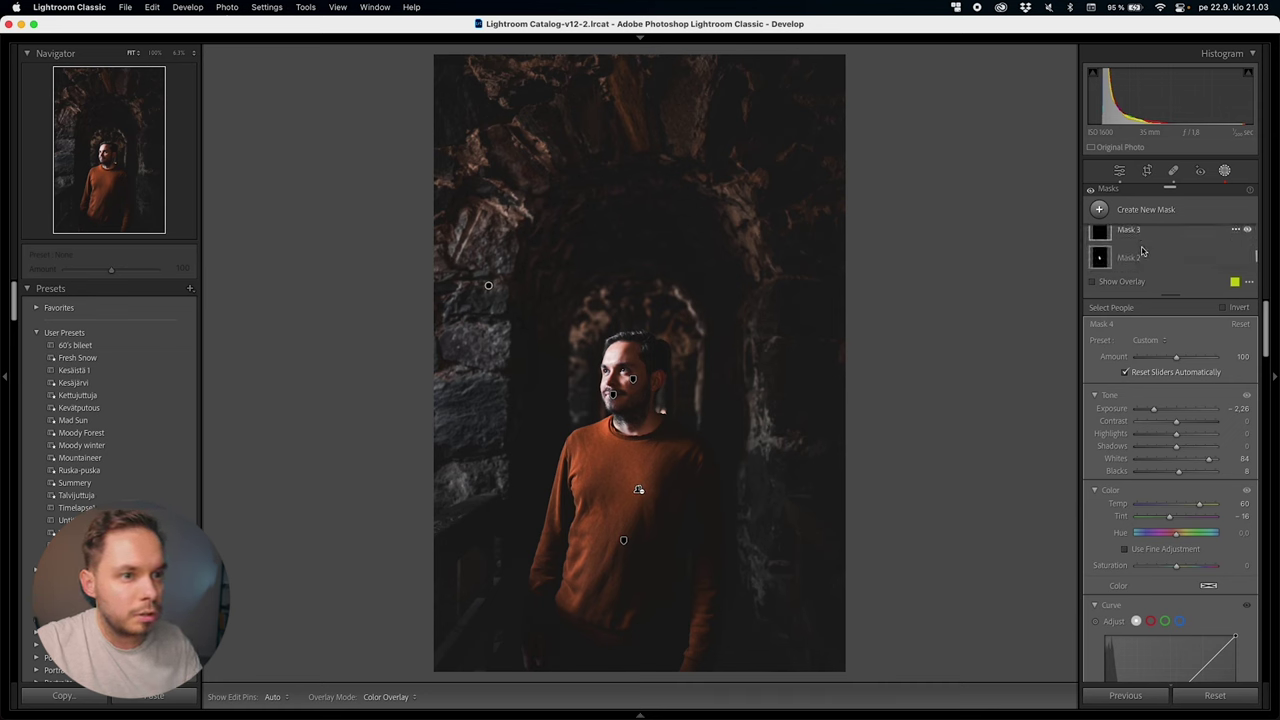
pyautogui.scroll(1, 1141, 250)
pyautogui.click(1143, 259)
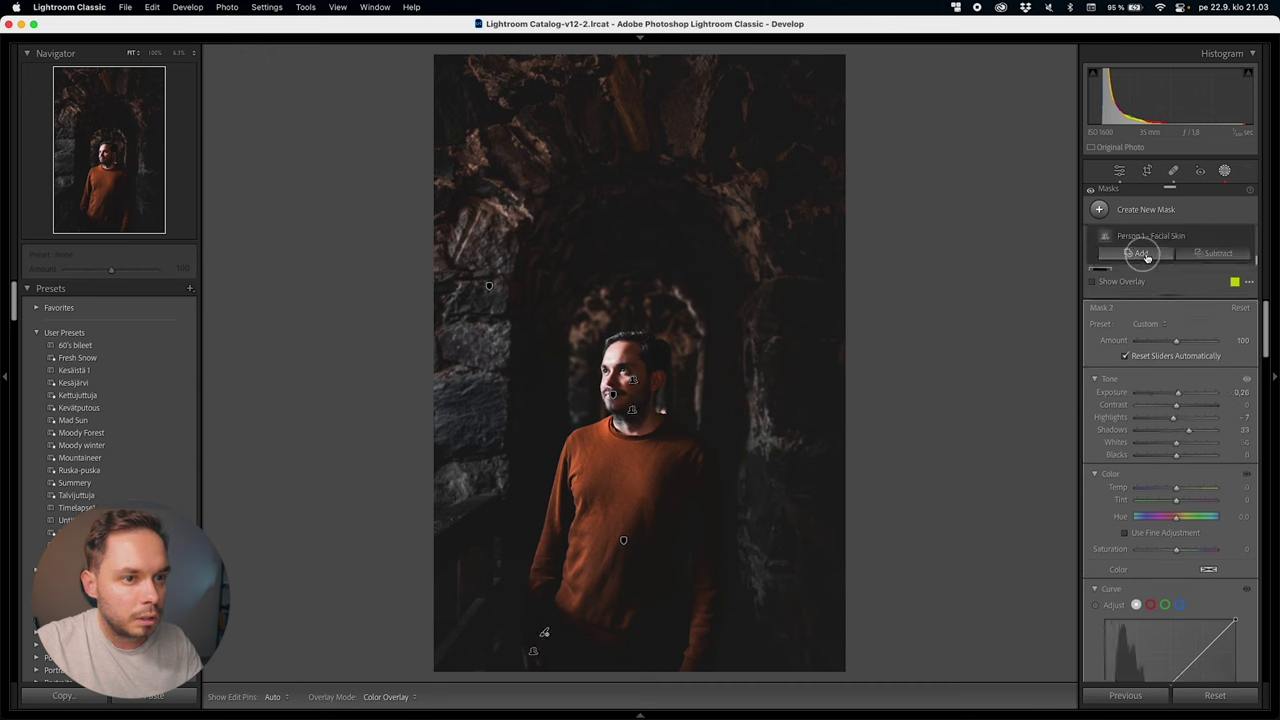
pyautogui.scroll(1, 1170, 250)
pyautogui.scroll(-1, 1188, 249)
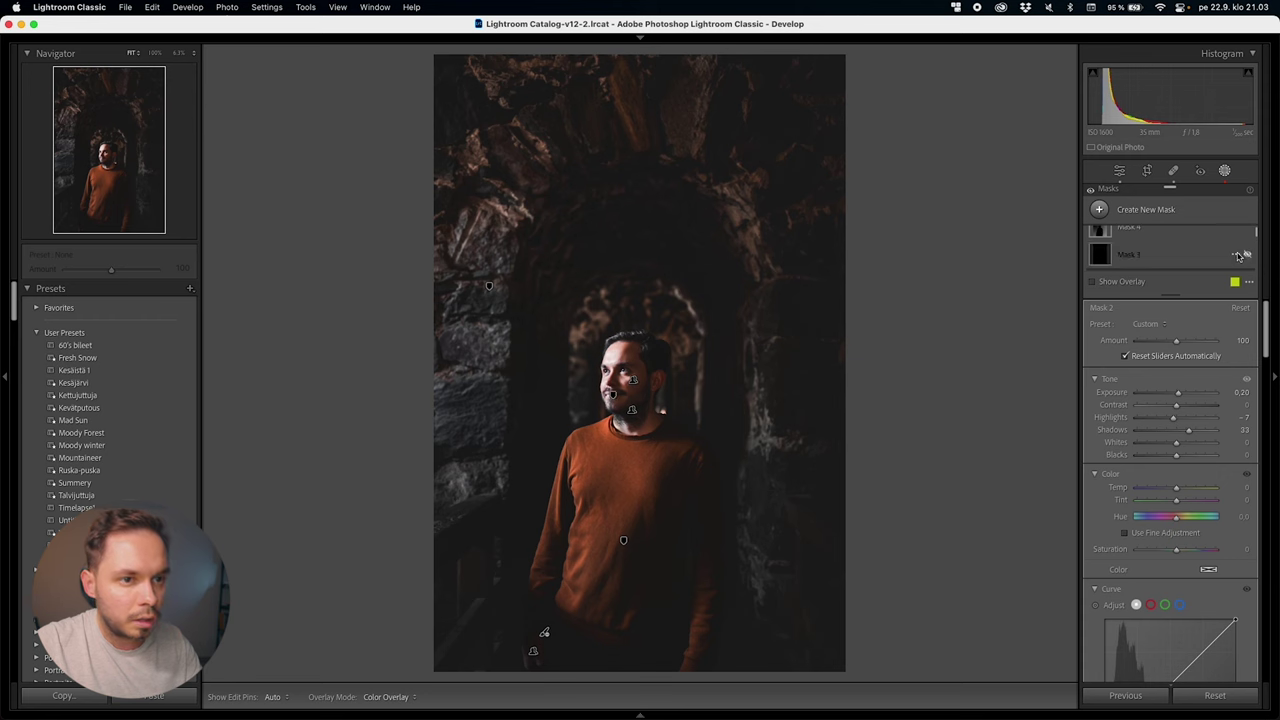
pyautogui.click(1237, 255)
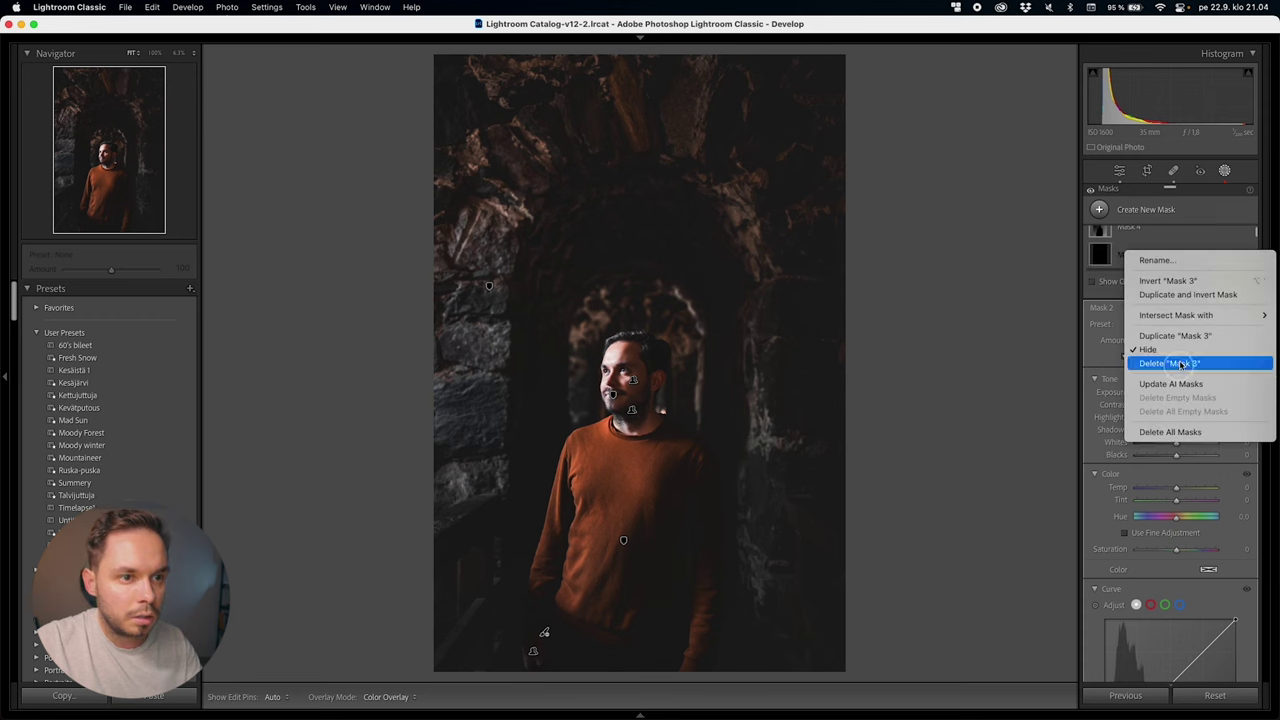
pyautogui.click(1180, 363)
# Soften the face brightening in Mask 2 by setting Exposure to 0.10 and Highlights to −13
pyautogui.click(1143, 258)
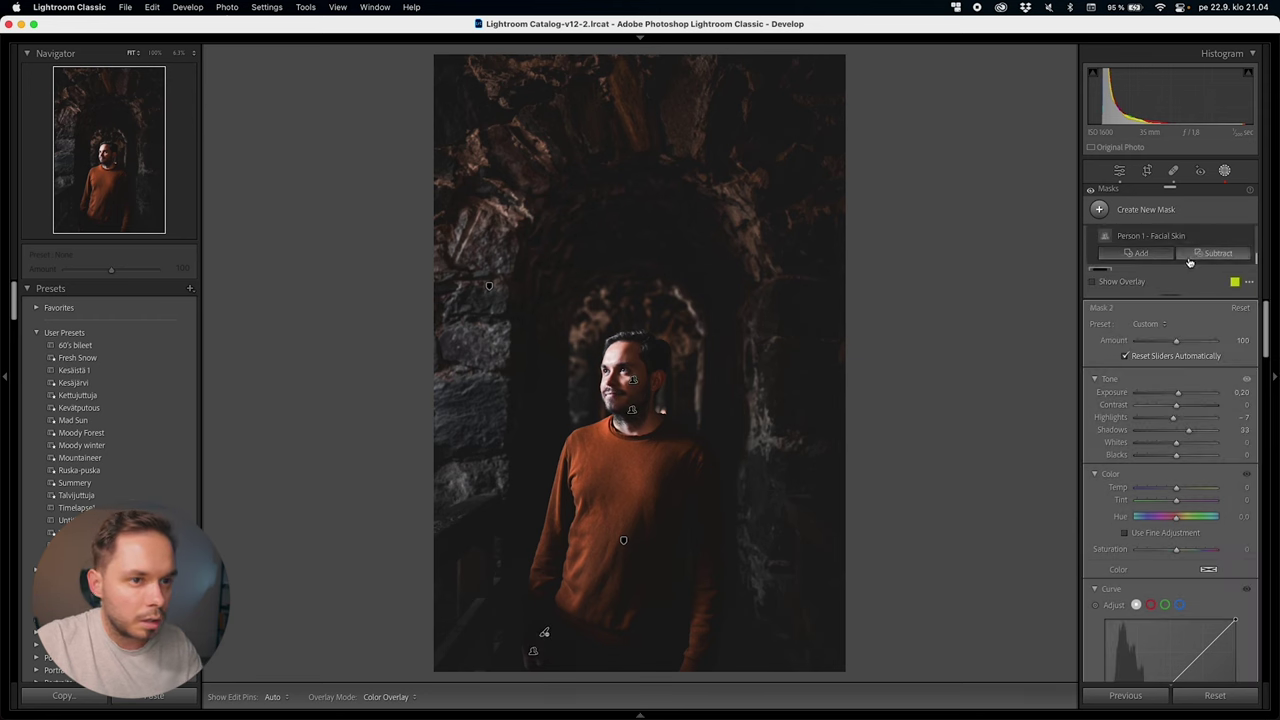
pyautogui.scroll(3, 1203, 249)
pyautogui.scroll(1, 1195, 247)
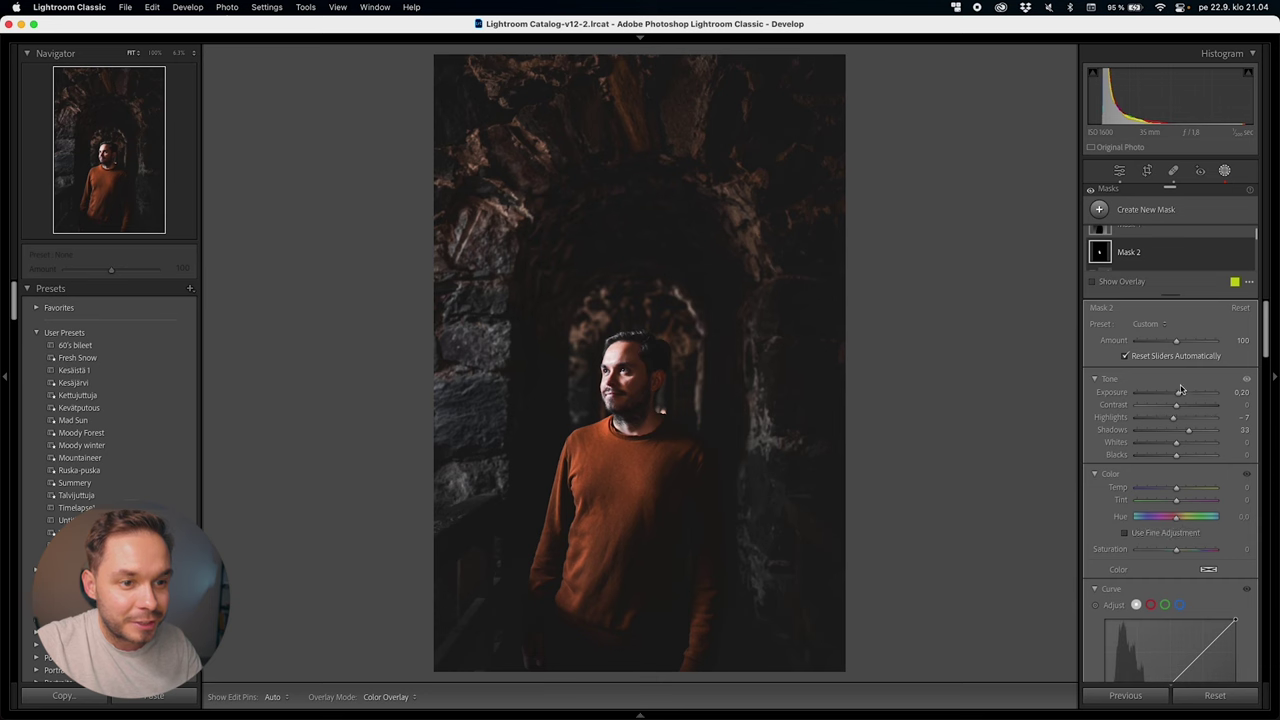
pyautogui.moveTo(1177, 421); pyautogui.dragTo(1173, 420)
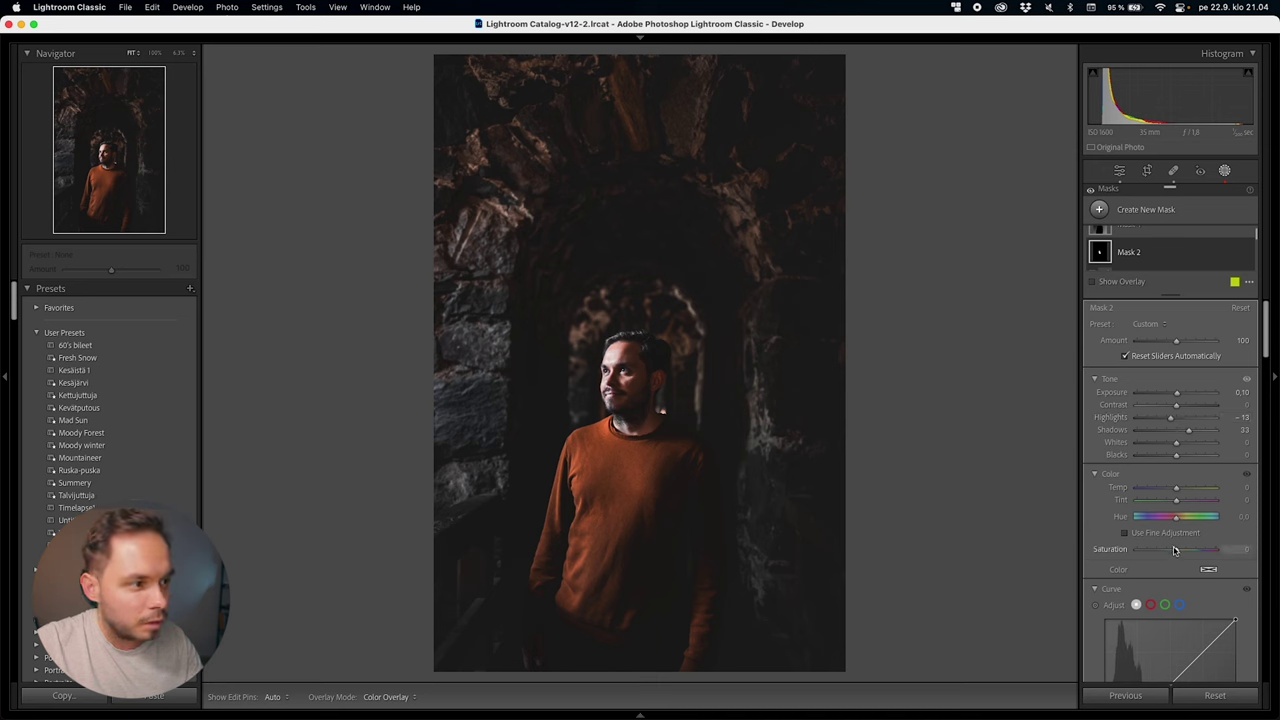
# Raise the Saturation of Mask 2 to 9
pyautogui.press('Up')
pyautogui.press('Up')
pyautogui.press('Up')
pyautogui.press('Up')
pyautogui.press('Up')
pyautogui.press('Up')
pyautogui.press('Up')
pyautogui.press('Up')
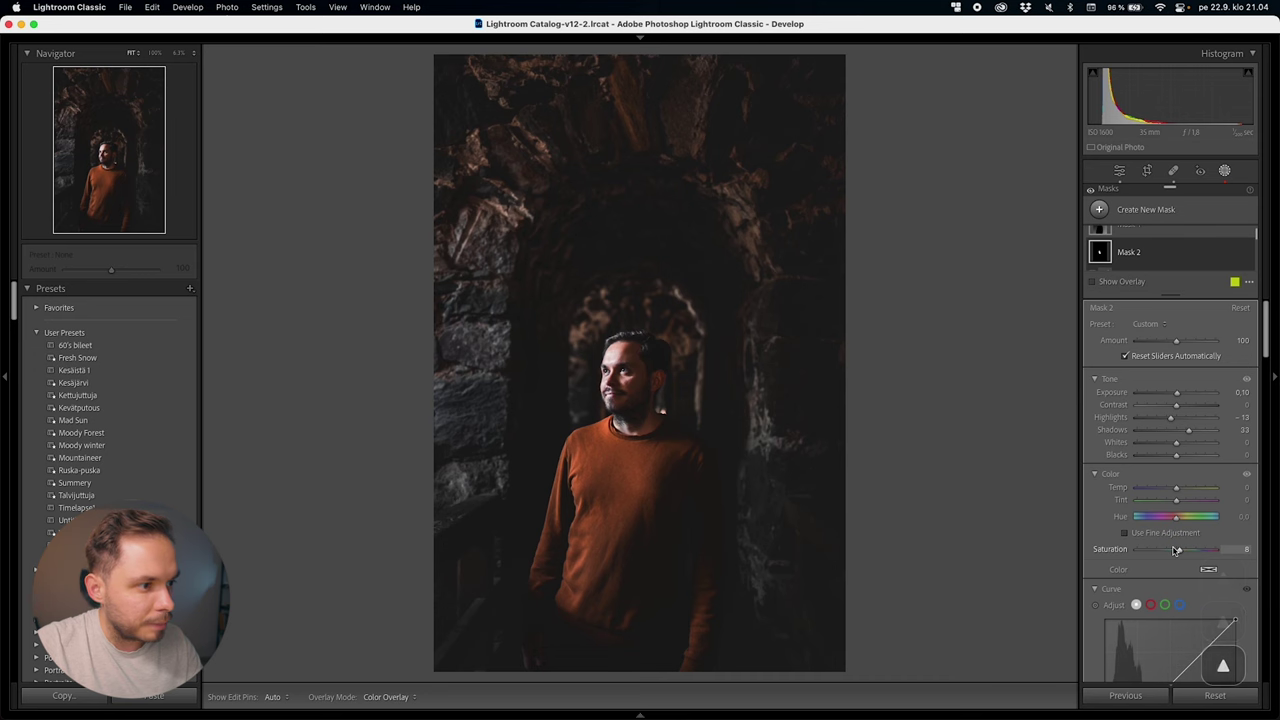
# Review the effect of Mask 2 on the face by hiding and showing the mask
pyautogui.scroll(1, 1208, 240)
pyautogui.scroll(-1, 1210, 241)
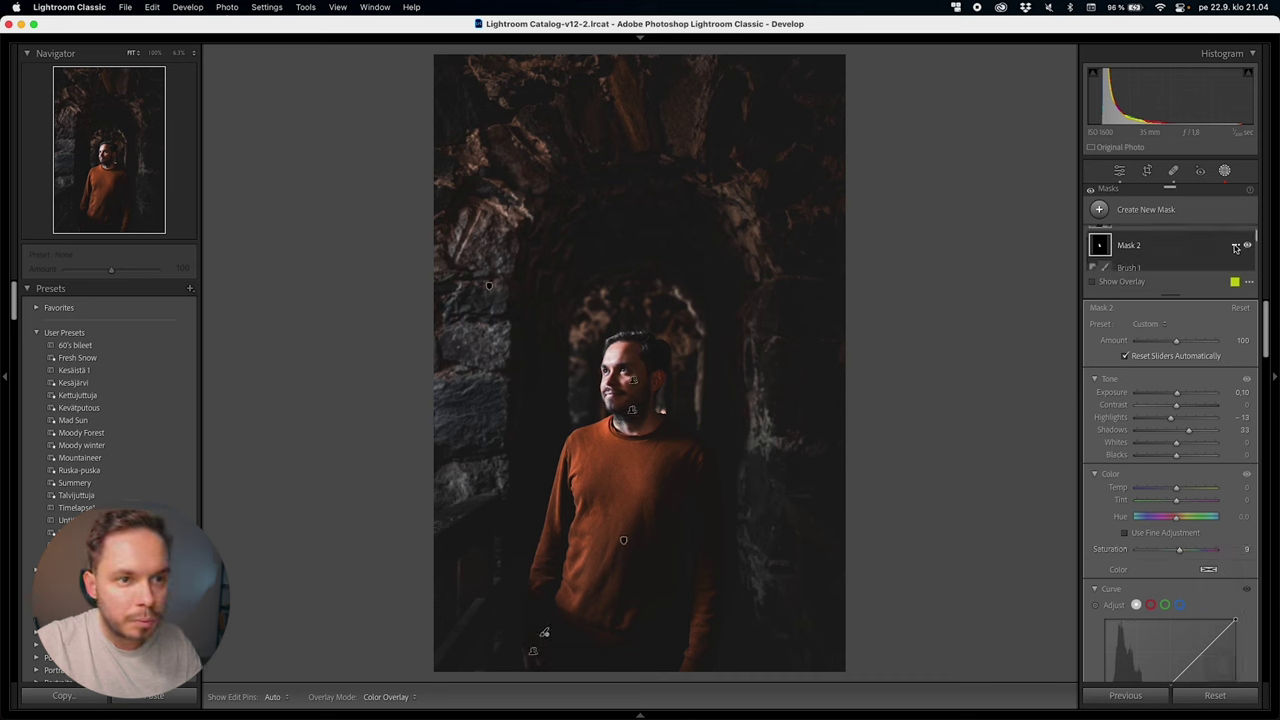
pyautogui.click(1244, 246)
pyautogui.click(1245, 246)
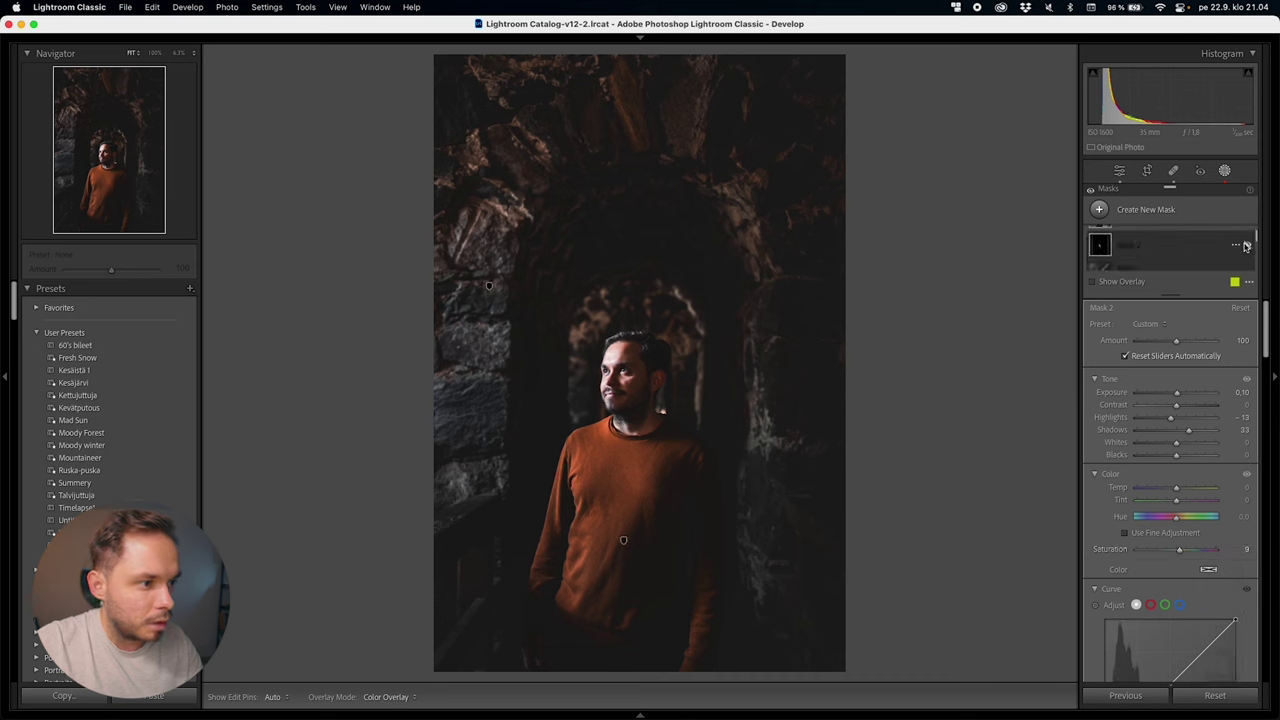
pyautogui.click(1247, 246)
pyautogui.click(1247, 246)
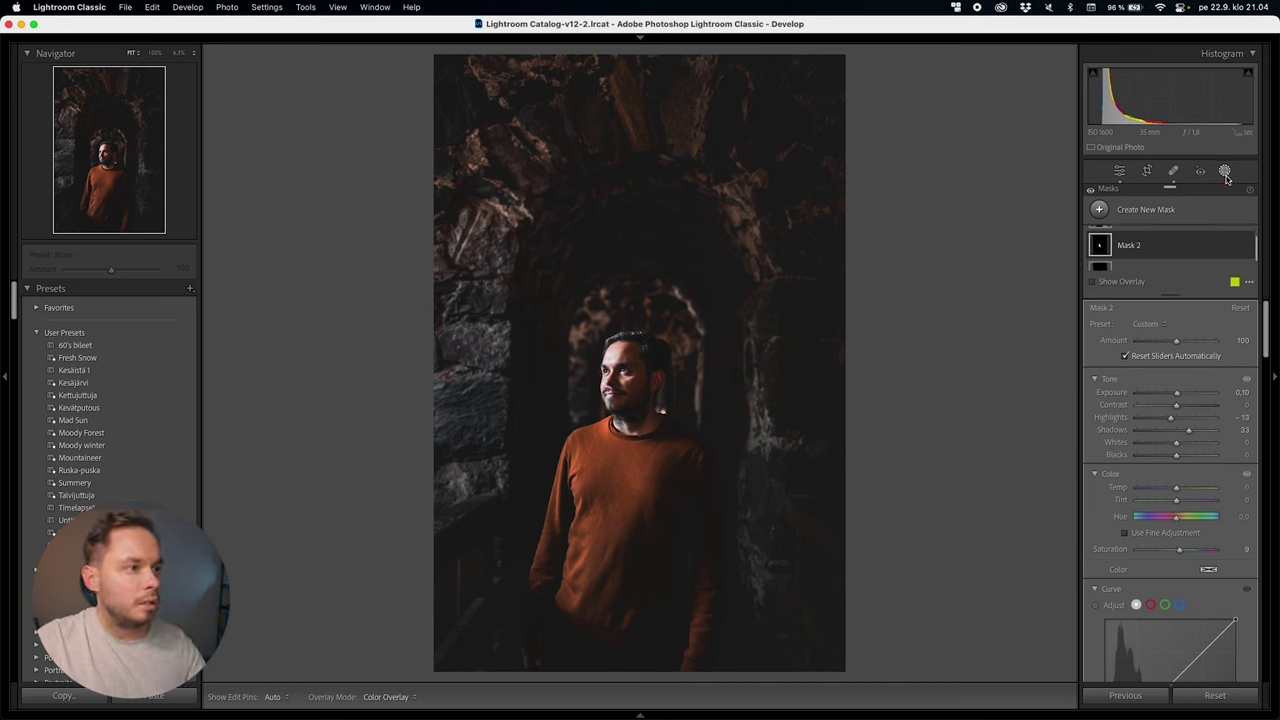
# Add a tilted radial gradient mask centred outside the photo's upper-left edge, reaching toward the man, and hide its overlay
pyautogui.click(1136, 214)
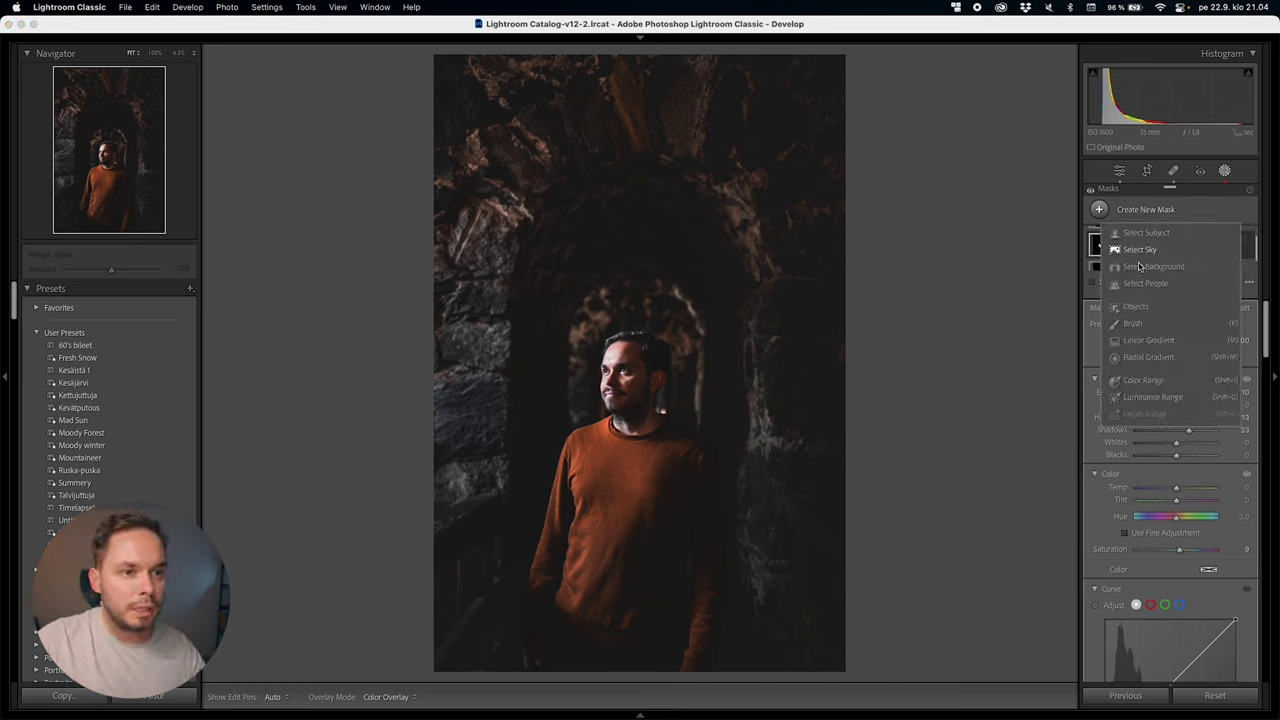
pyautogui.click(1160, 358)
pyautogui.moveTo(326, 196); pyautogui.dragTo(787, 421)
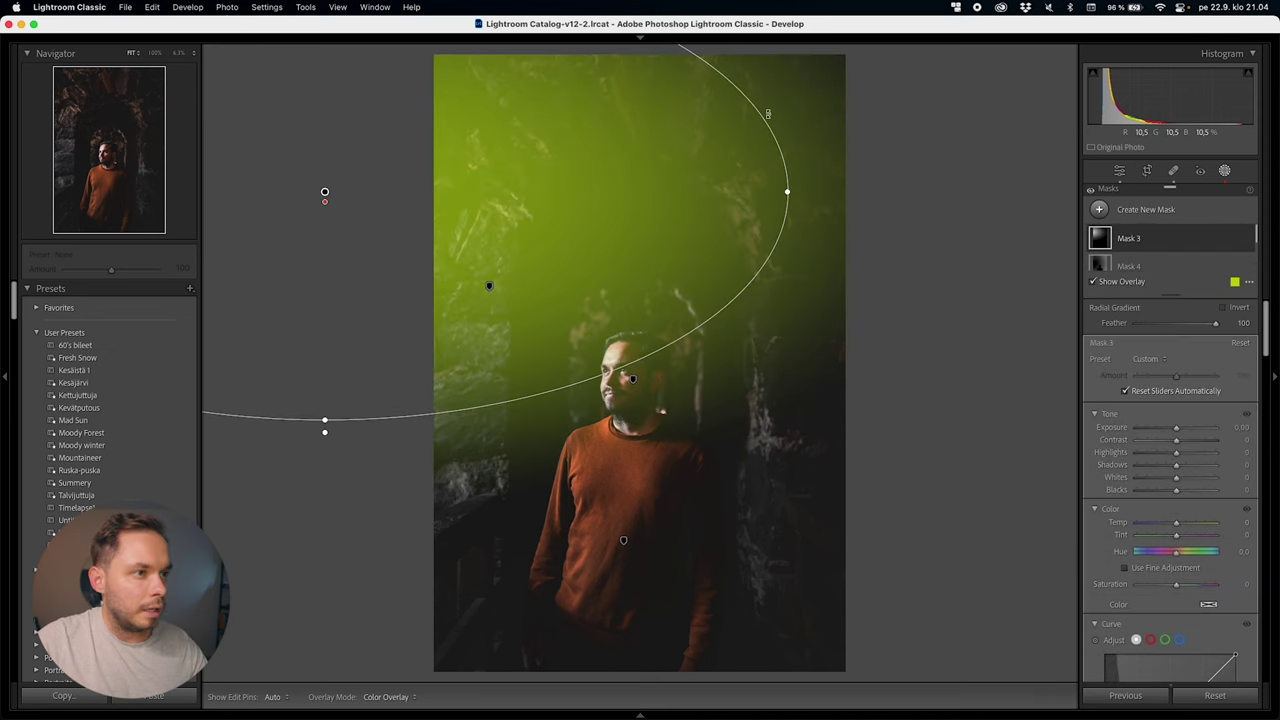
pyautogui.moveTo(773, 117); pyautogui.dragTo(786, 297)
pyautogui.moveTo(323, 194); pyautogui.dragTo(249, 214)
pyautogui.press('o')
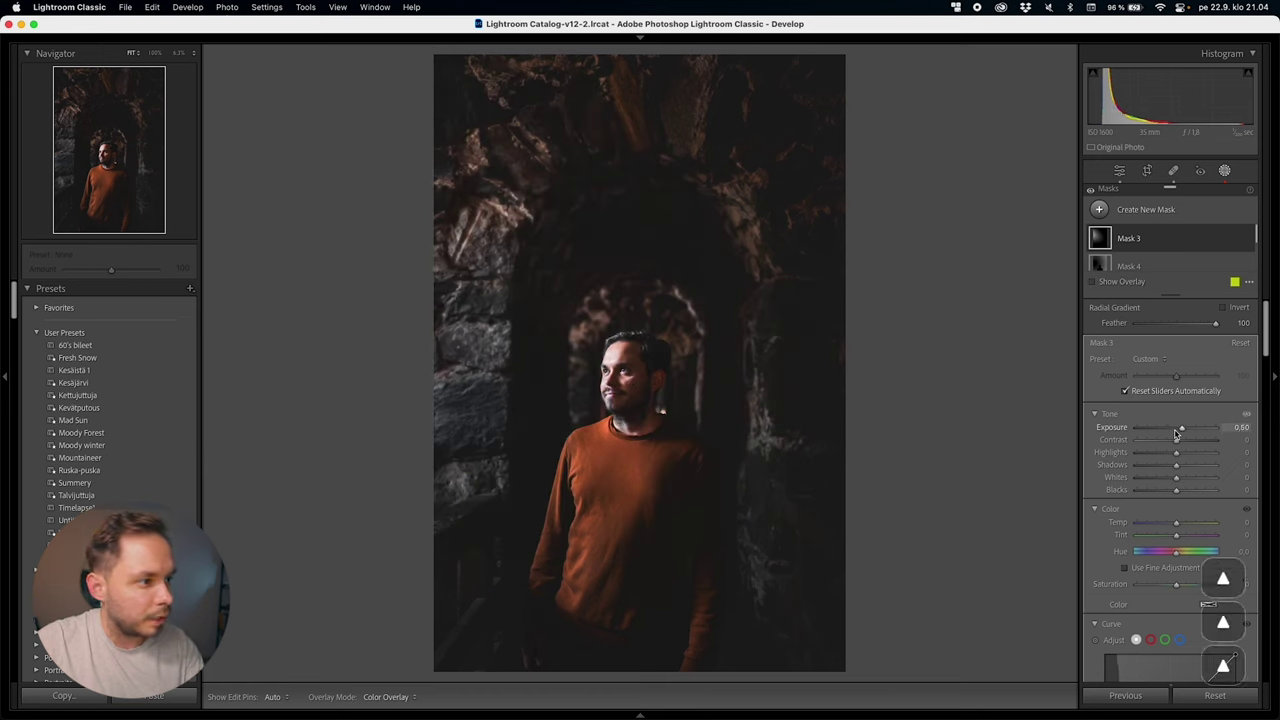
# Shape the new radial gradient's light with Exposure 0.90, Blacks 22, Temp 20 and Saturation −39
pyautogui.moveTo(1177, 490); pyautogui.dragTo(1187, 497)
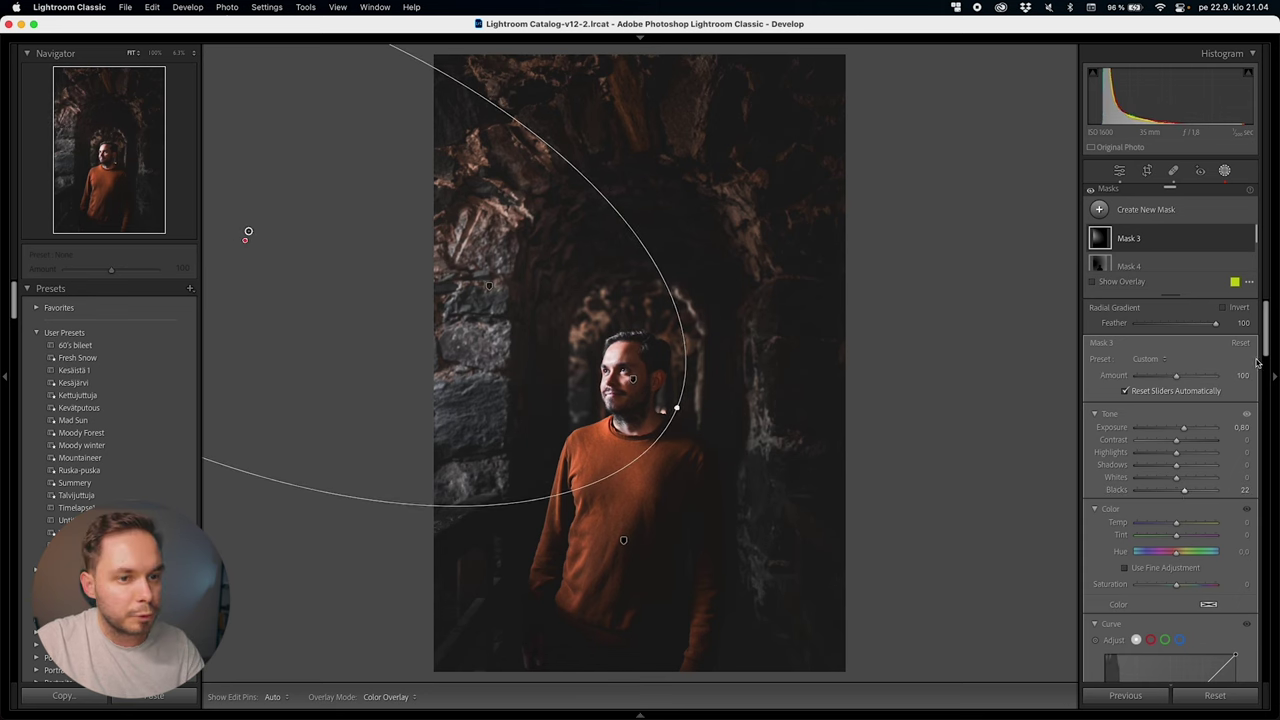
pyautogui.press('Up')
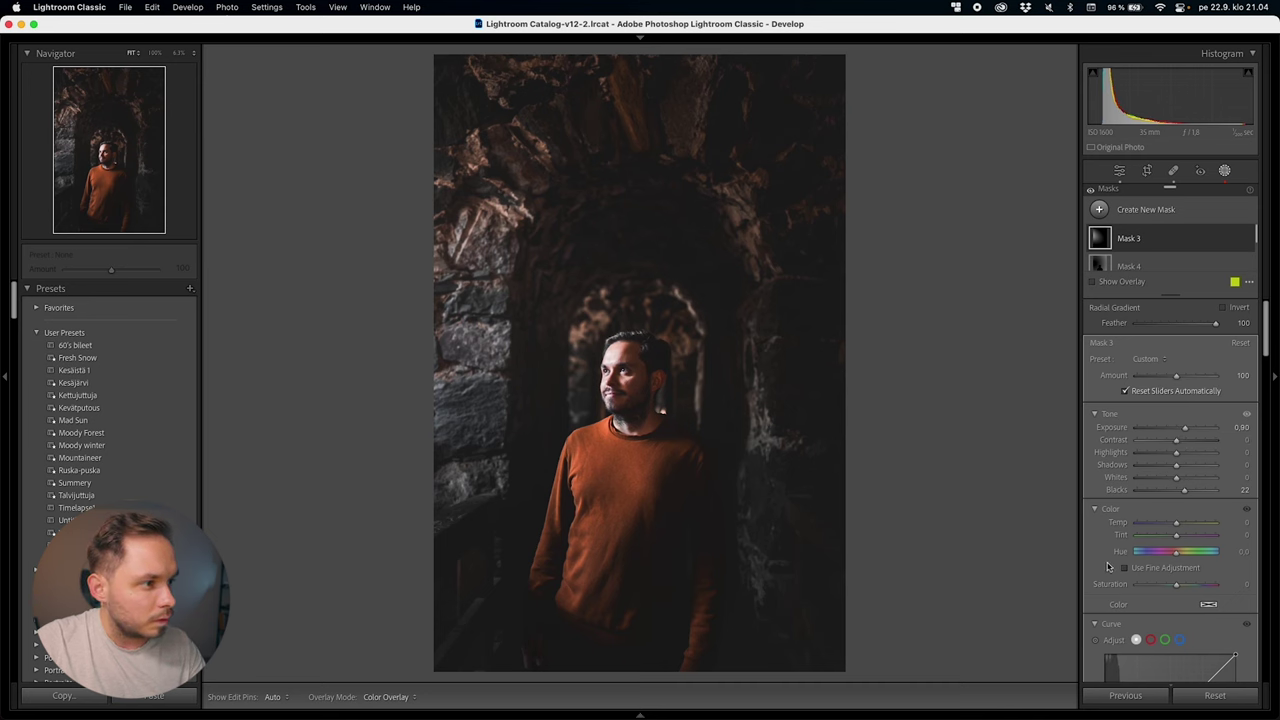
pyautogui.scroll(-2, 1181, 482)
pyautogui.moveTo(1183, 487); pyautogui.dragTo(1185, 491)
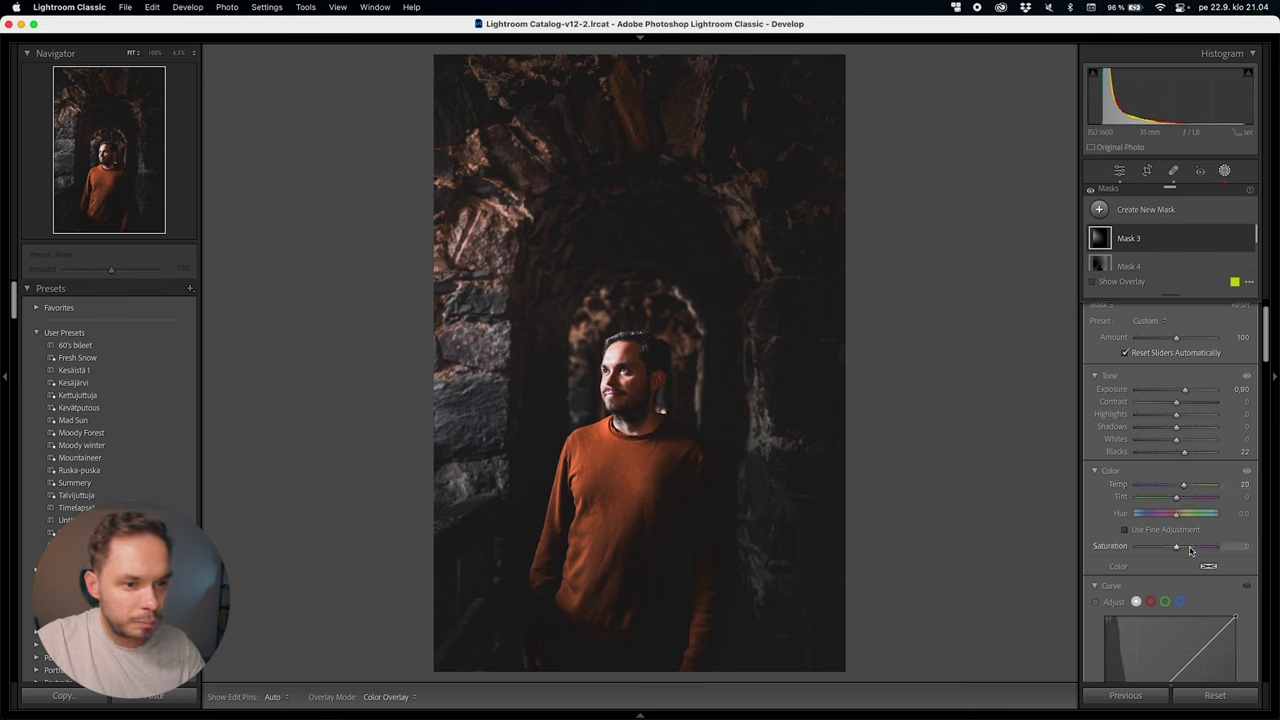
pyautogui.moveTo(1174, 549); pyautogui.dragTo(1160, 552)
# Review the side light from the new radial gradient by repeatedly hiding and showing Mask 3
pyautogui.click(1246, 239)
pyautogui.click(1246, 239)
pyautogui.click(1247, 239)
pyautogui.click(1247, 239)
pyautogui.click(1247, 239)
pyautogui.click(1247, 239)
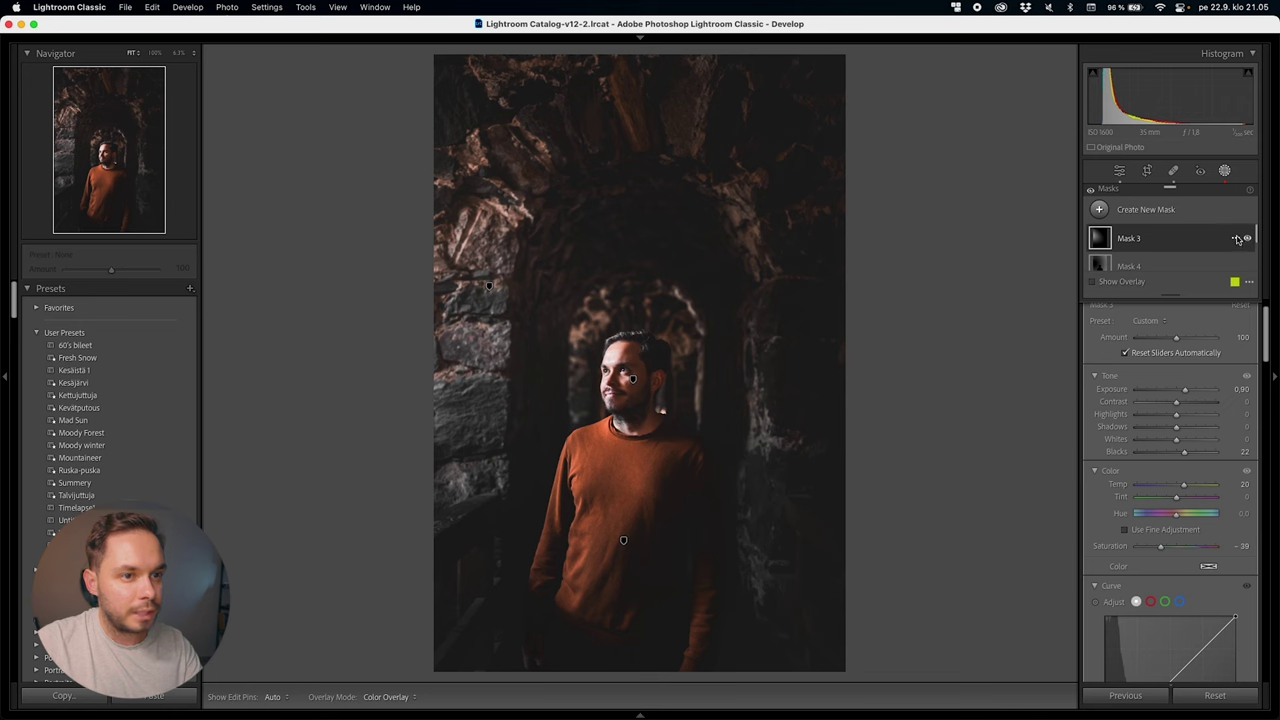
# Subtract the entire person from Mask 3 using a People selection
pyautogui.click(1238, 239)
pyautogui.click(1211, 229)
pyautogui.click(1180, 239)
pyautogui.click(1204, 252)
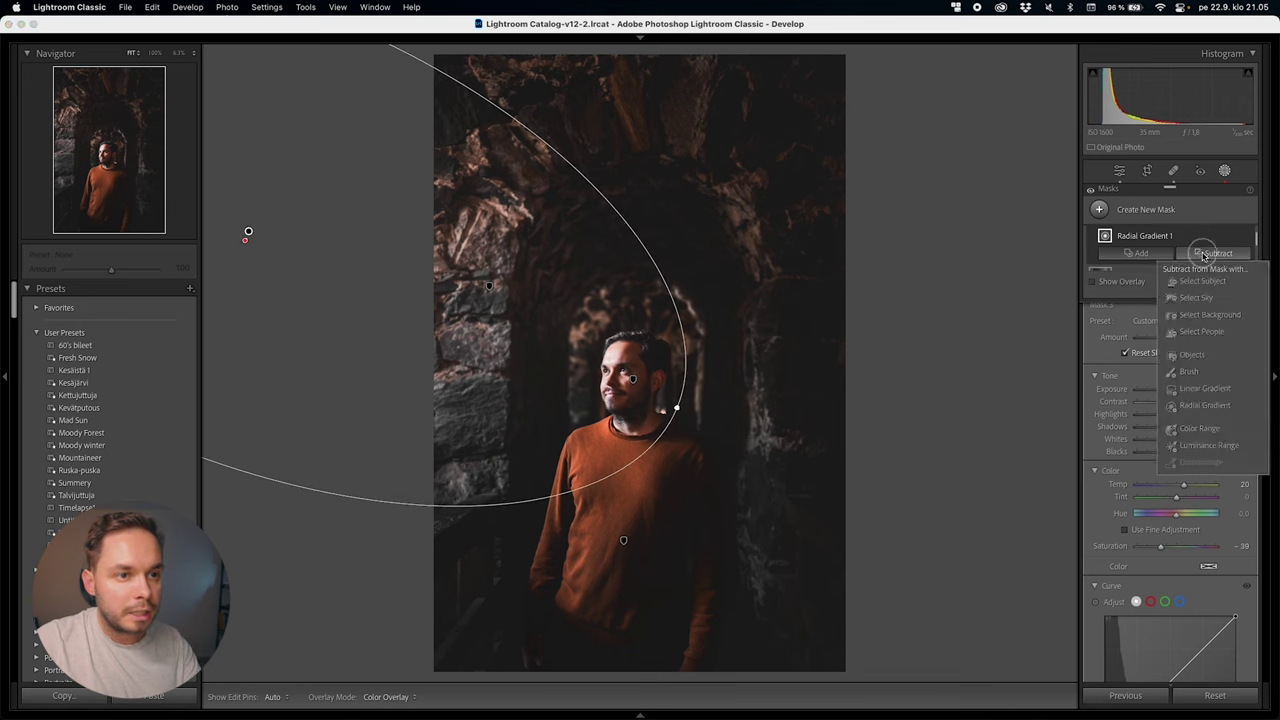
pyautogui.click(1203, 334)
pyautogui.click(1118, 342)
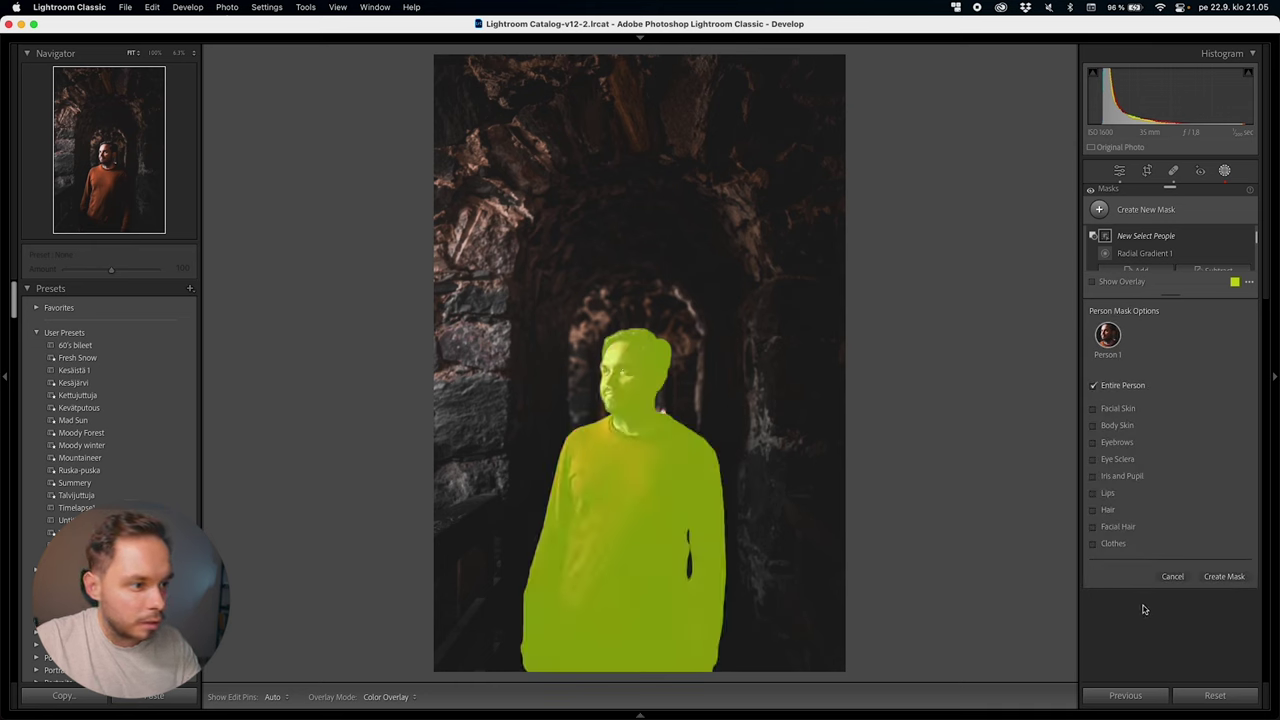
pyautogui.click(1222, 577)
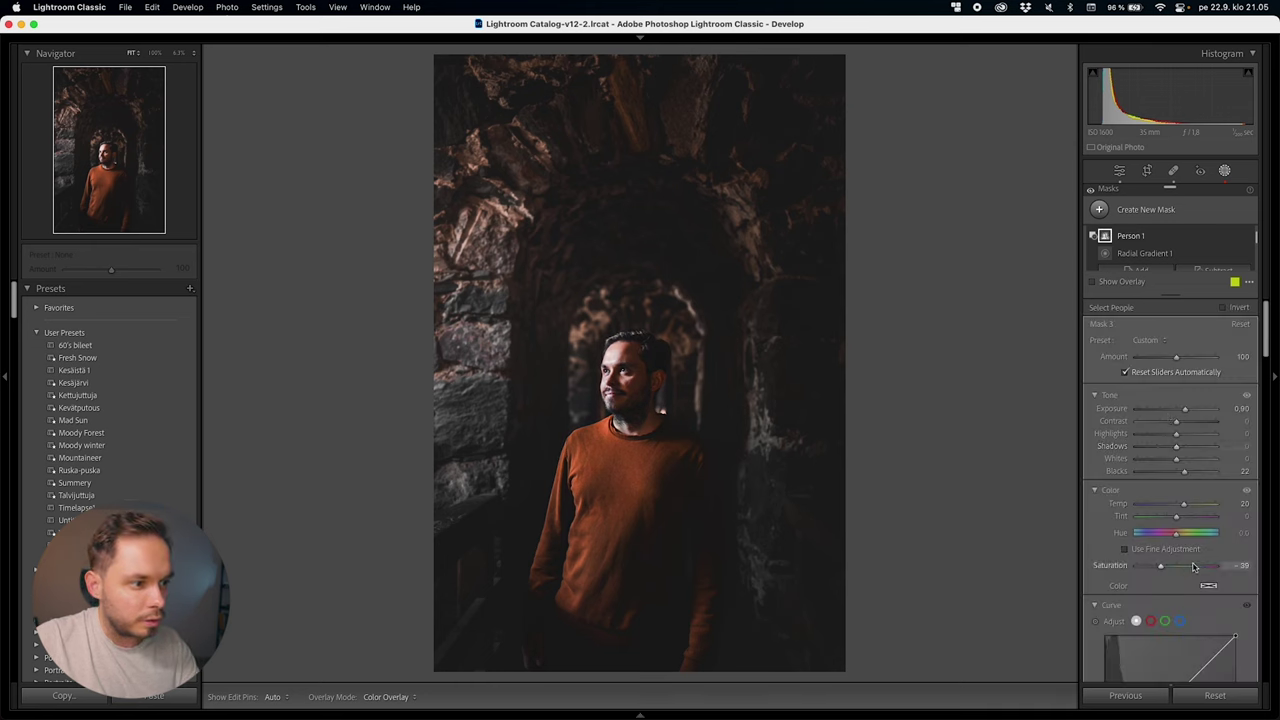
# Examine how excluding the man affects Mask 3 by repeatedly switching its Person 1 component off and on
pyautogui.scroll(1, 1201, 255)
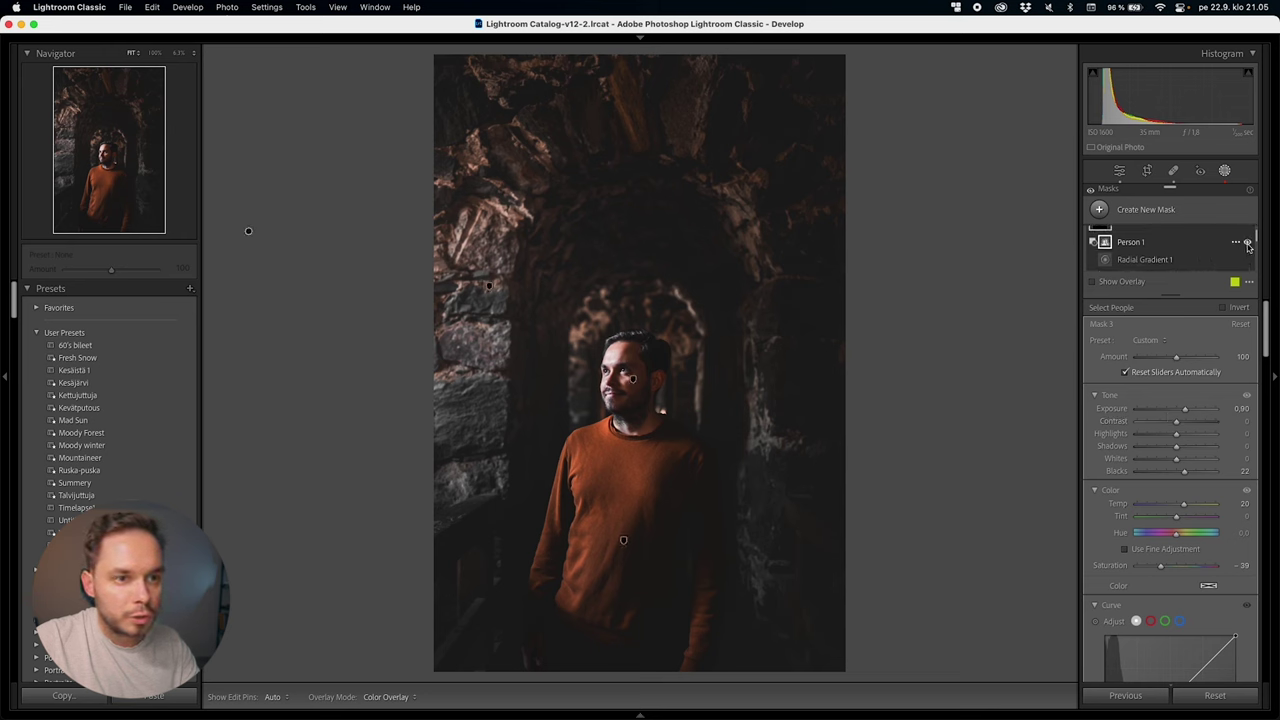
pyautogui.click(1247, 244)
pyautogui.click(1247, 244)
pyautogui.click(1247, 244)
pyautogui.click(1247, 244)
pyautogui.click(1247, 244)
pyautogui.click(1247, 244)
pyautogui.click(1247, 244)
pyautogui.click(1247, 244)
pyautogui.click(1247, 244)
pyautogui.click(1247, 244)
pyautogui.click(1247, 244)
pyautogui.click(1247, 244)
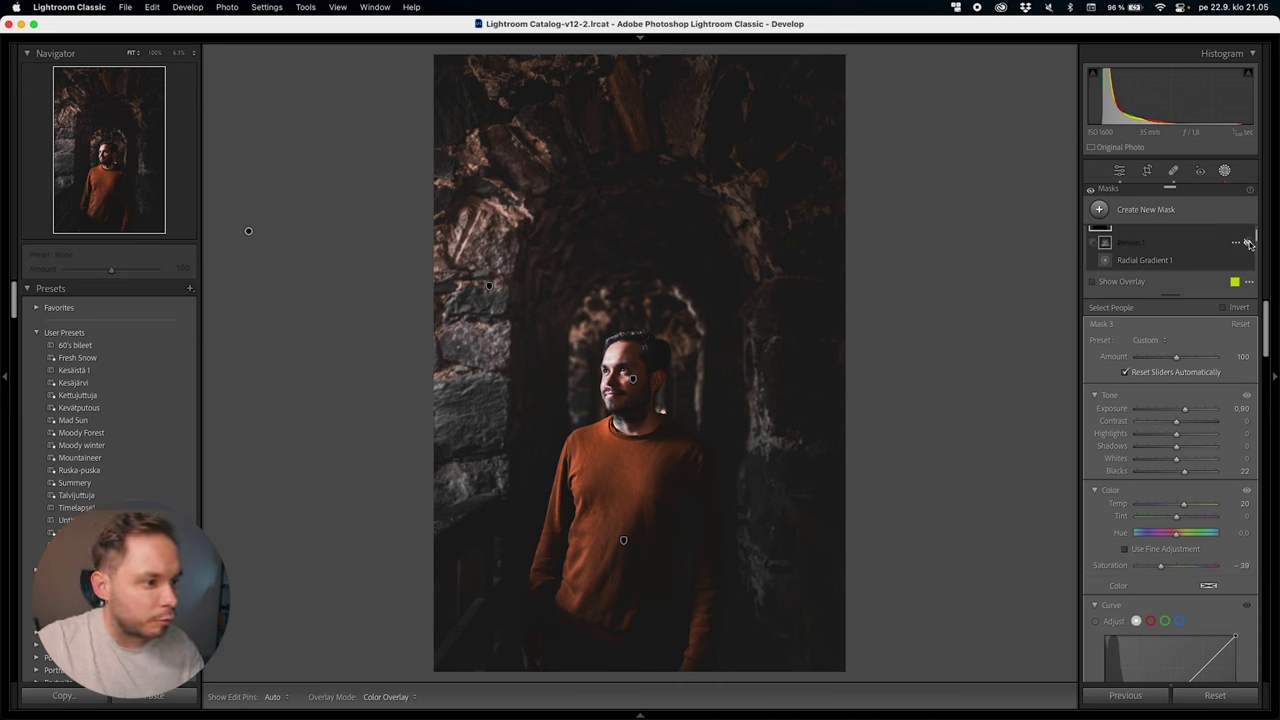
pyautogui.click(1247, 244)
pyautogui.click(1247, 244)
pyautogui.click(1247, 244)
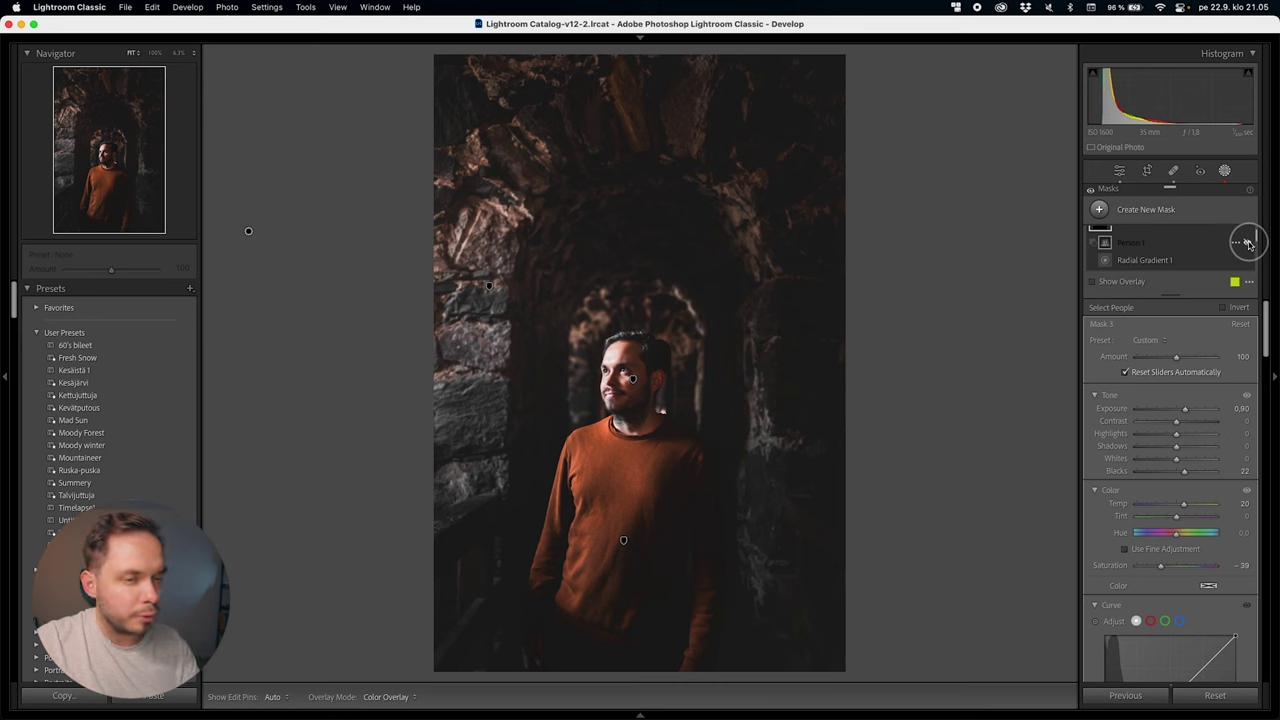
pyautogui.click(1247, 244)
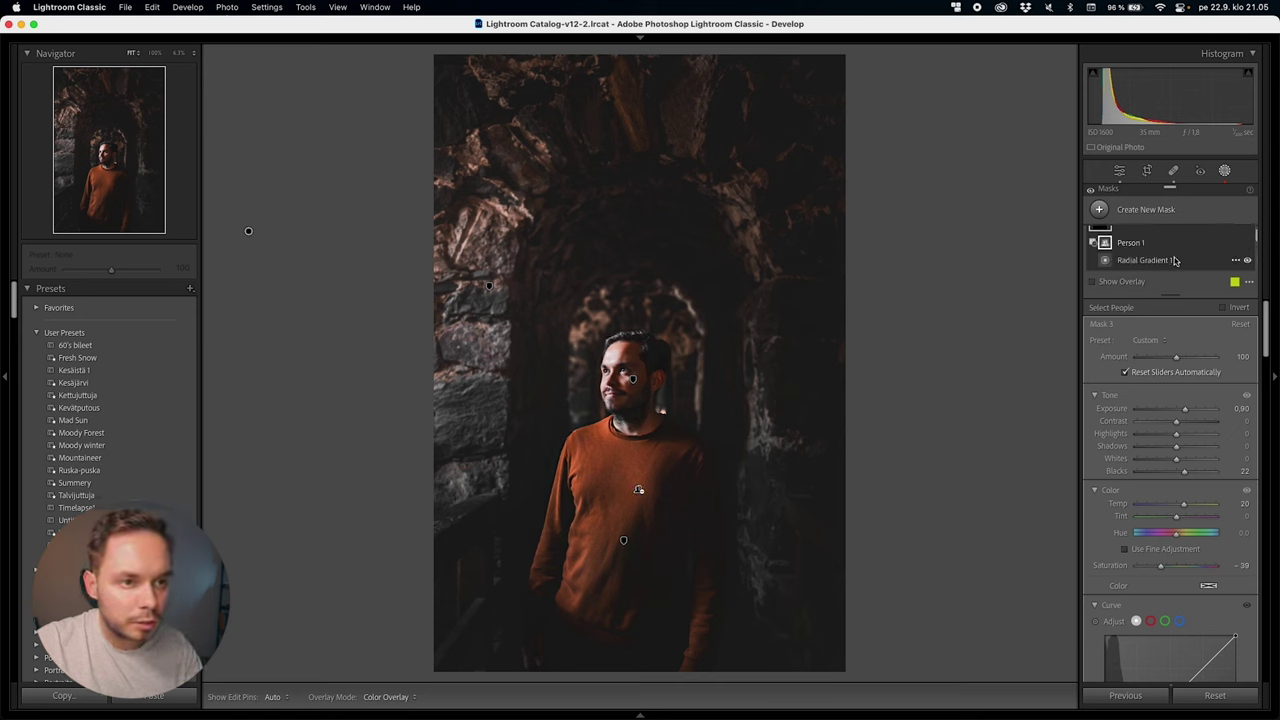
# Undo the whole-person subtraction and instead subtract all of Person 1's skin, eye, eyebrow, lip, hair and facial hair parts from Mask 3, leaving out Clothes
pyautogui.press('super+z')
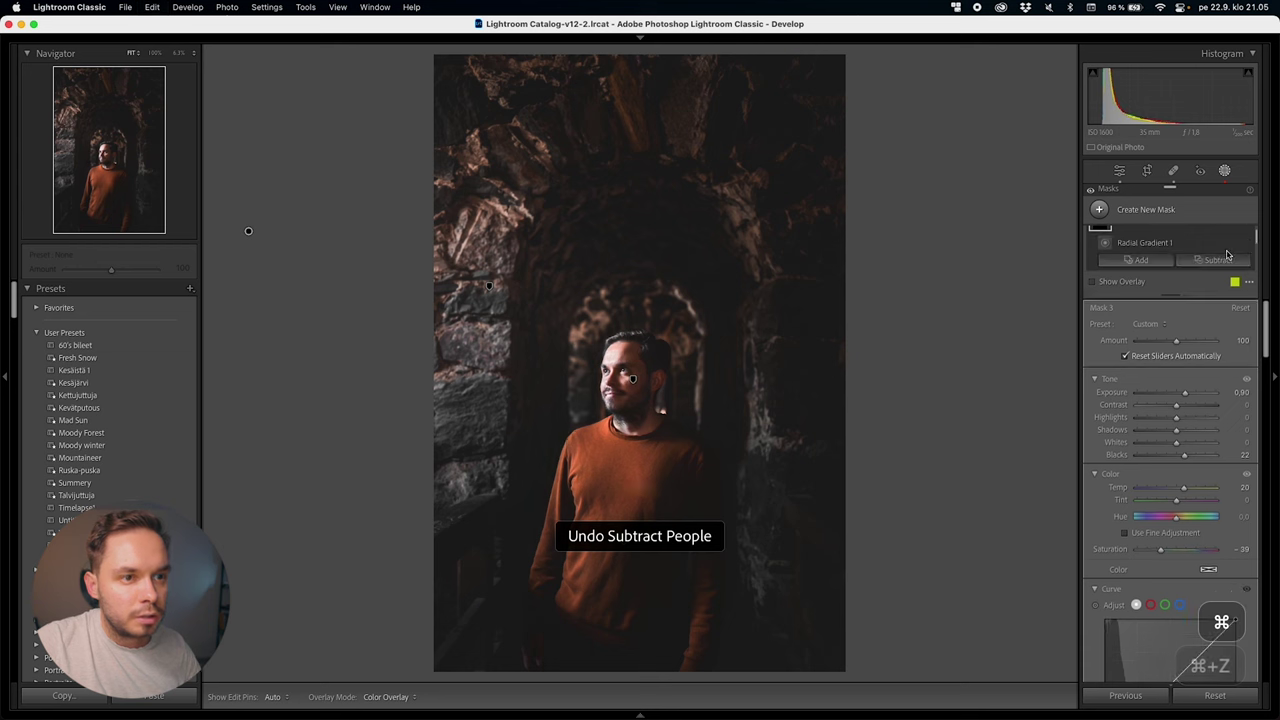
pyautogui.click(1217, 261)
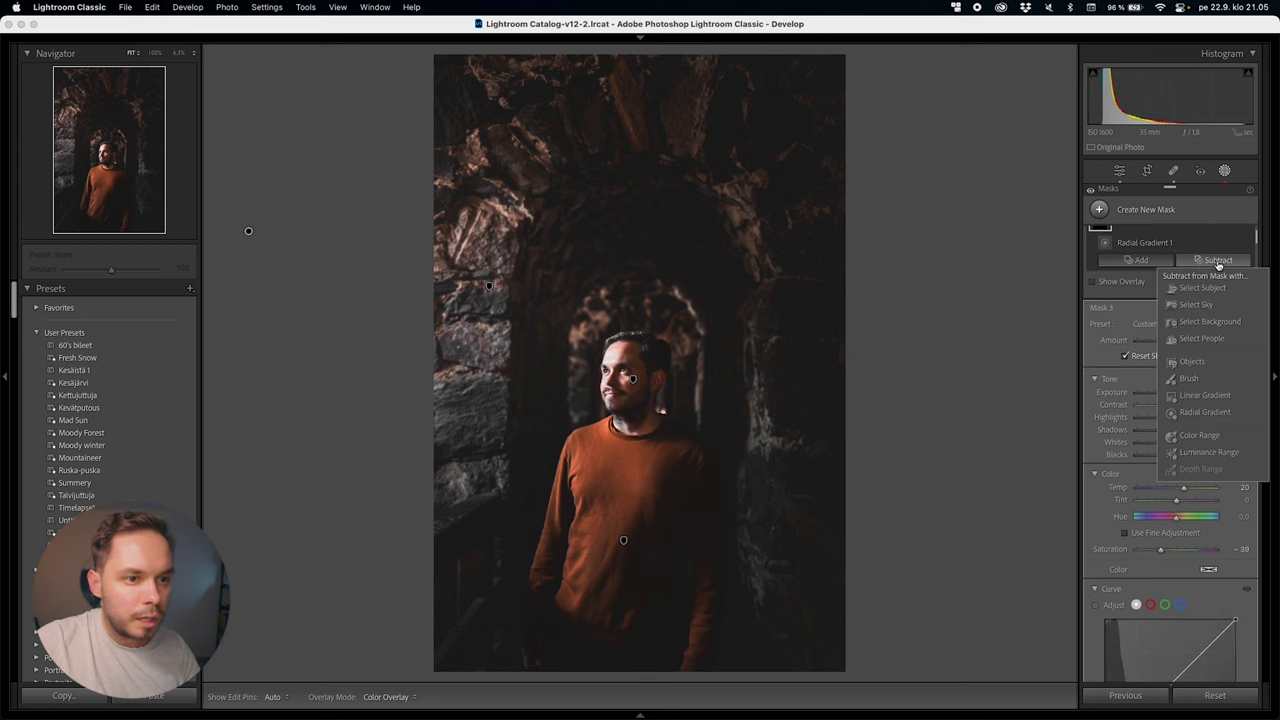
pyautogui.click(1203, 338)
pyautogui.click(1120, 408)
pyautogui.click(1118, 425)
pyautogui.click(1118, 442)
pyautogui.click(1120, 459)
pyautogui.click(1118, 476)
pyautogui.click(1107, 493)
pyautogui.click(1107, 510)
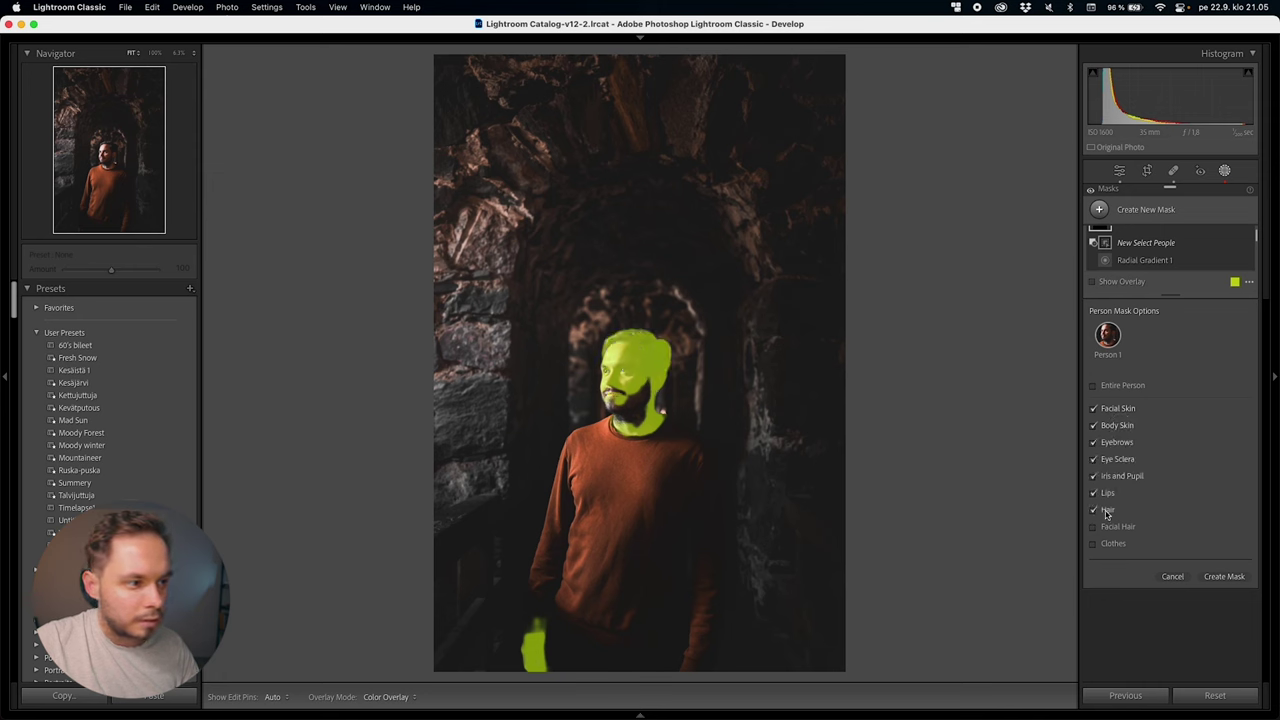
pyautogui.click(1110, 527)
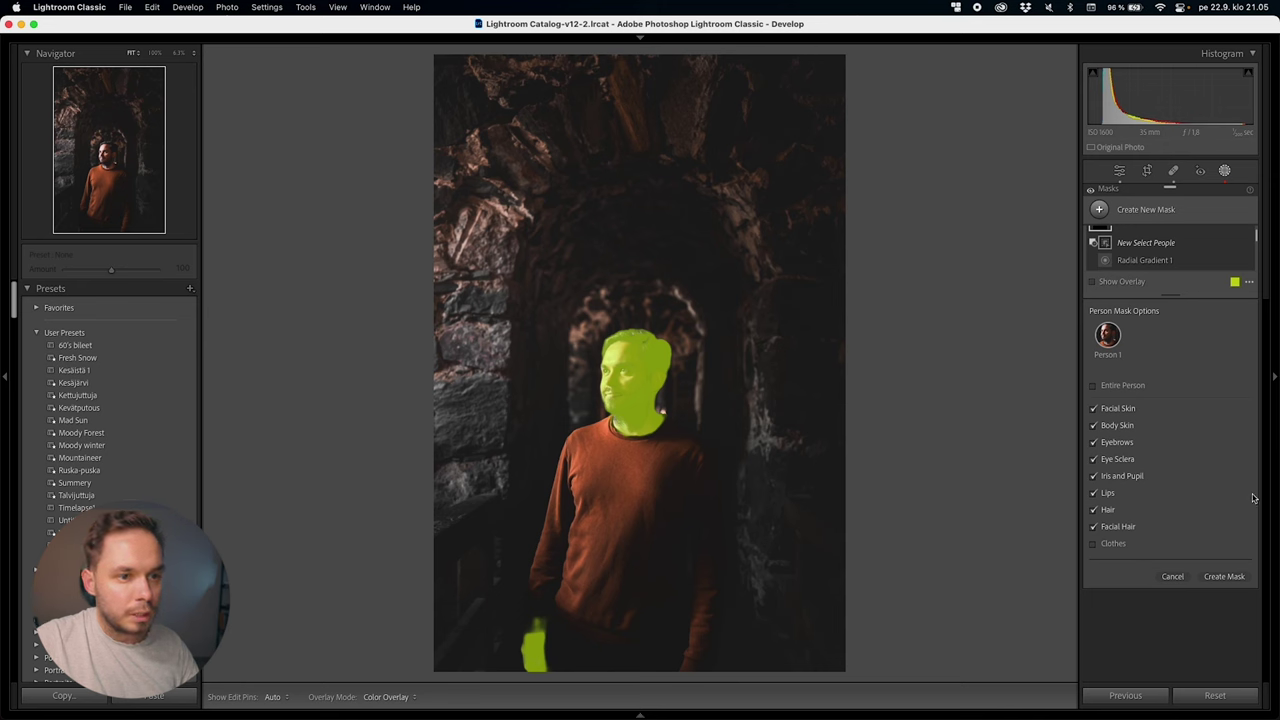
pyautogui.click(1238, 577)
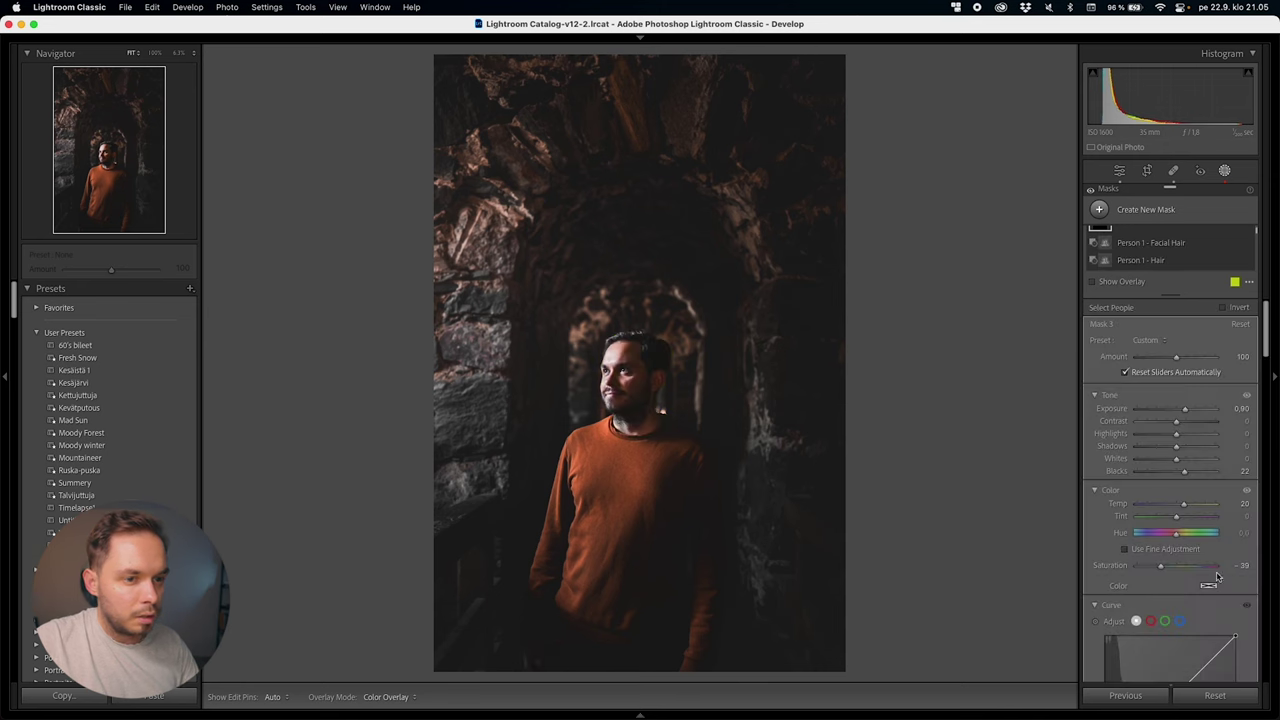
# Inspect Mask 3's subtracted person parts and compare the portrait with the mask hidden and shown
pyautogui.scroll(-4, 1197, 258)
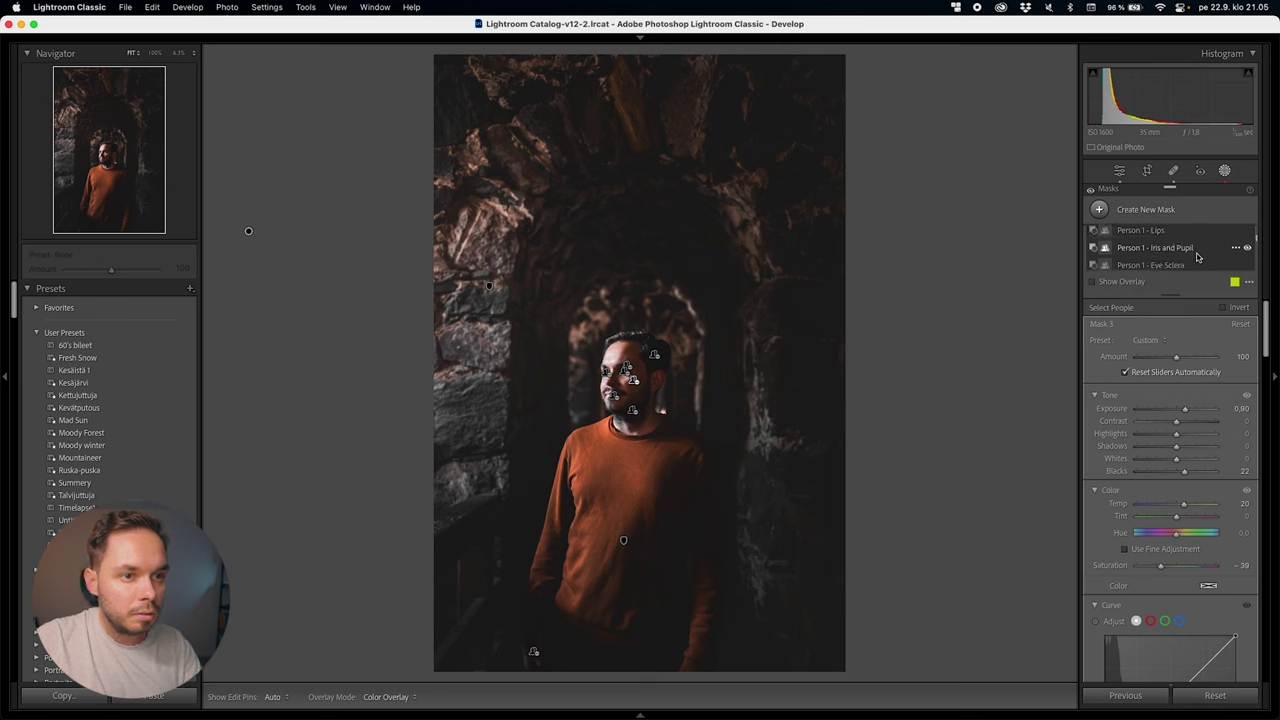
pyautogui.scroll(5, 1197, 258)
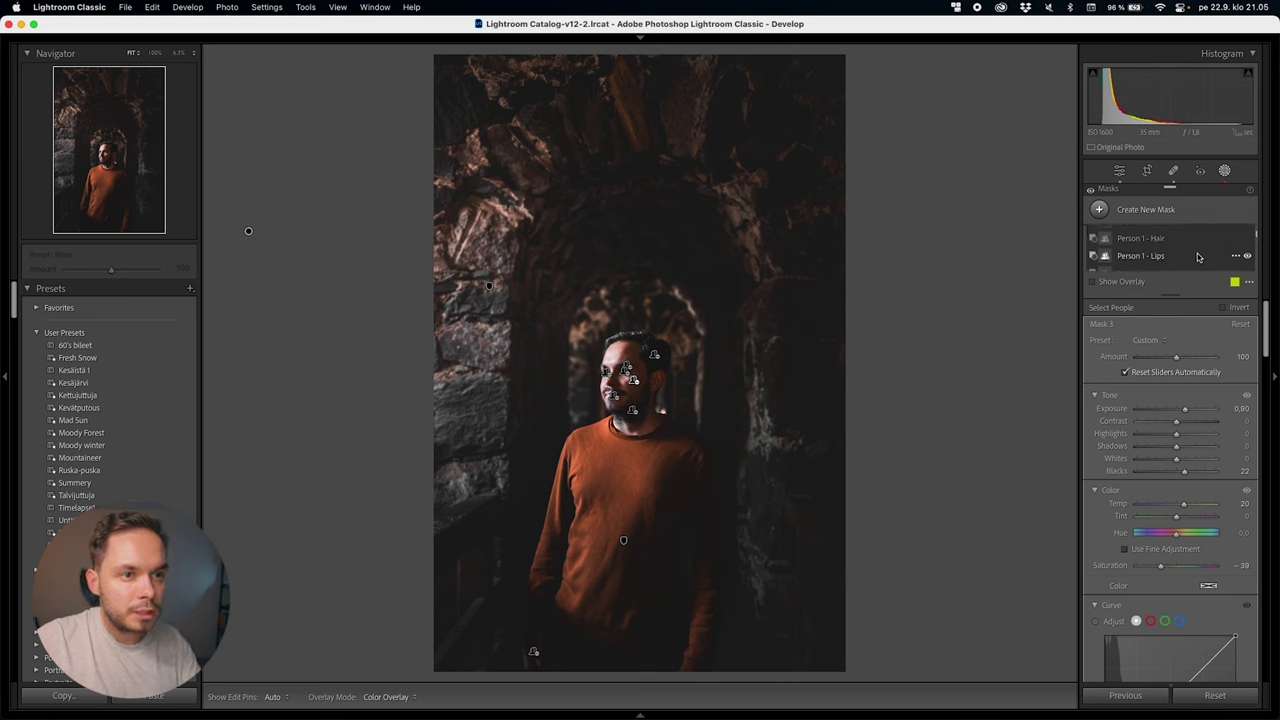
pyautogui.click(1247, 237)
pyautogui.click(1247, 237)
pyautogui.click(1247, 237)
pyautogui.click(1247, 237)
pyautogui.click(1247, 237)
pyautogui.click(1247, 237)
pyautogui.click(1247, 237)
pyautogui.click(1247, 237)
pyautogui.click(1247, 237)
pyautogui.click(1247, 237)
pyautogui.click(1247, 237)
pyautogui.click(1247, 237)
pyautogui.click(1247, 238)
pyautogui.click(1247, 238)
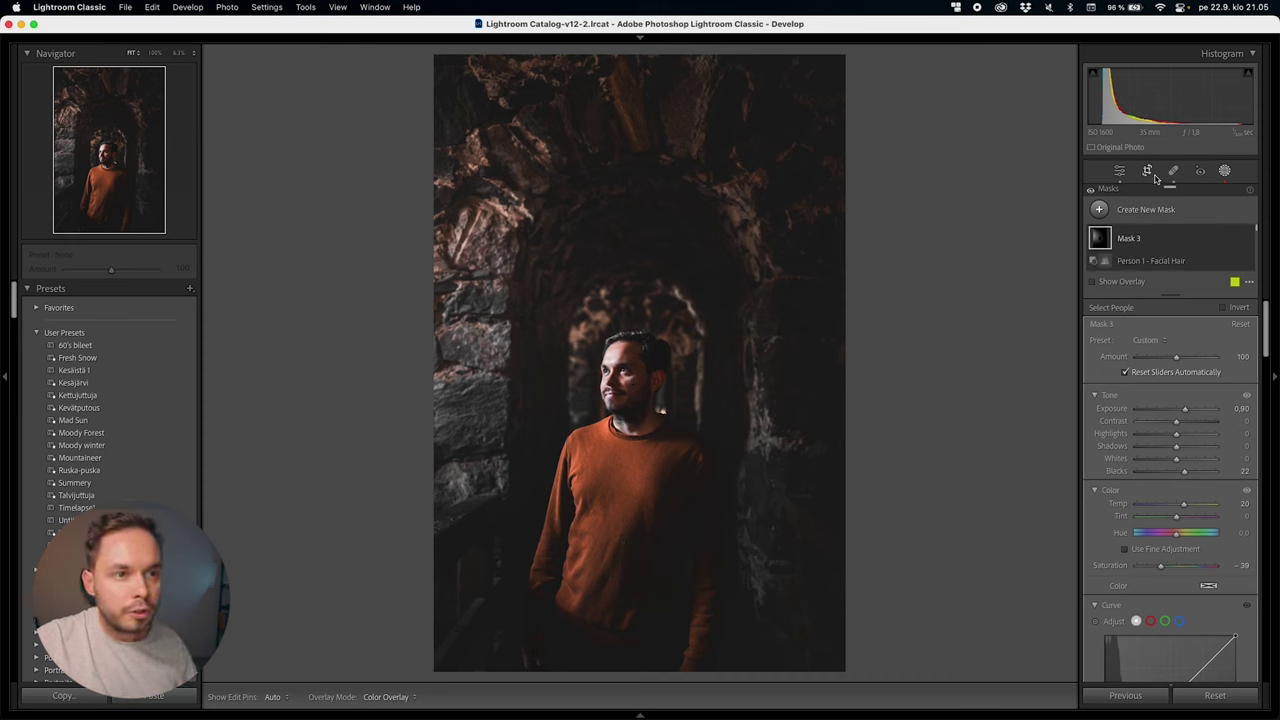
# Add a linear gradient mask running diagonally from the photo's lower-right area up to the man's head, extending its lower end beyond the frame
pyautogui.click(1100, 209)
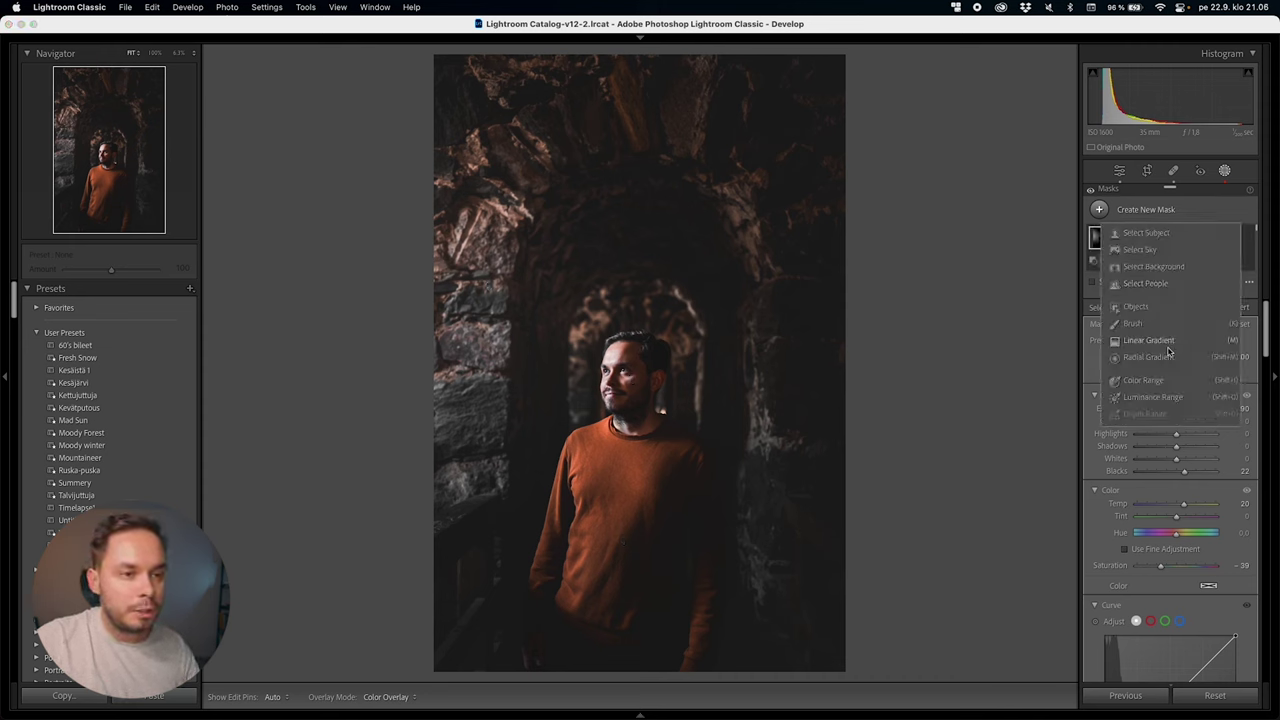
pyautogui.click(1150, 341)
pyautogui.moveTo(784, 671); pyautogui.dragTo(663, 345)
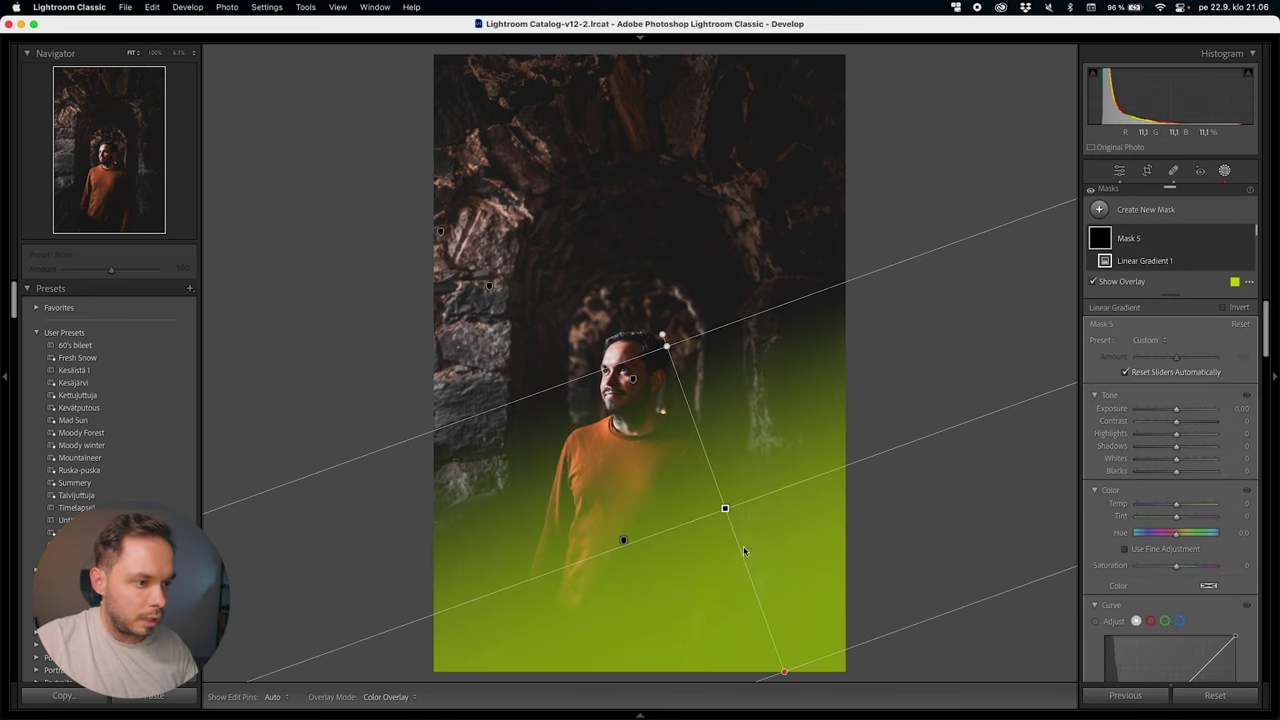
pyautogui.moveTo(785, 672); pyautogui.dragTo(895, 717)
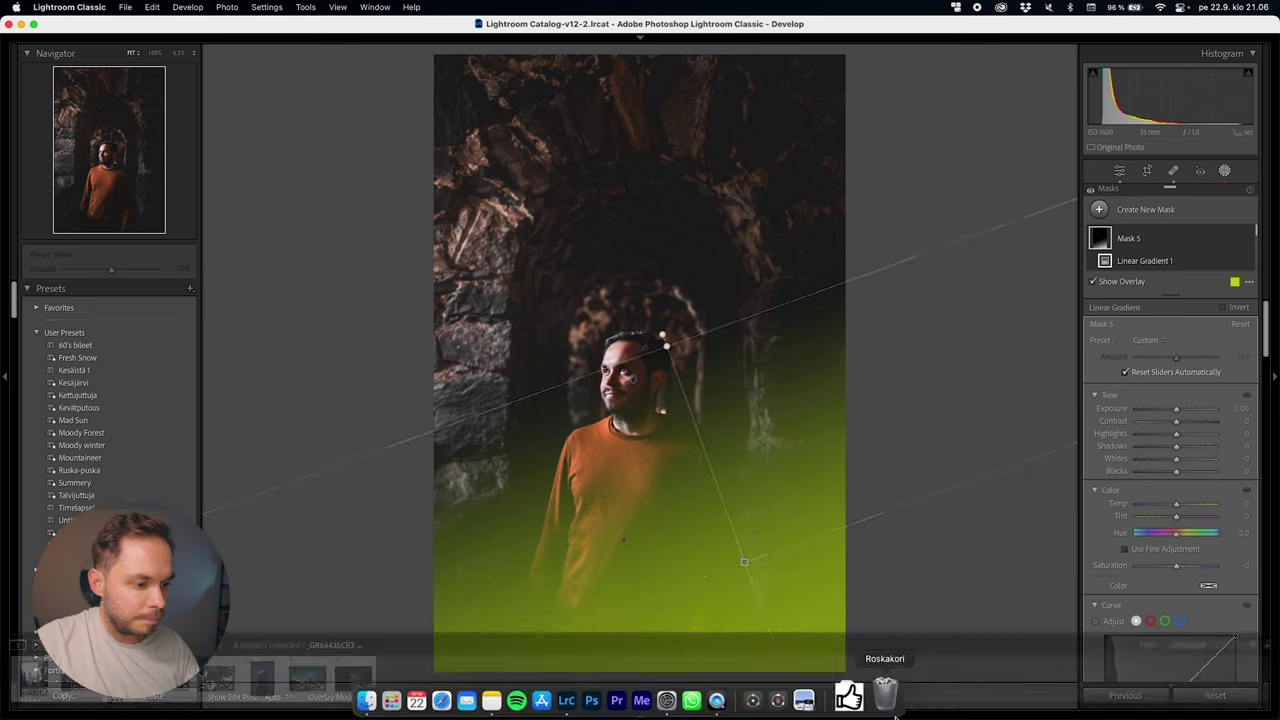
# Set Mask 5's Exposure to −1.30 with the overlay hidden, and compare the photo with the mask off and on
pyautogui.press('o')
pyautogui.press('Down')
pyautogui.press('Down')
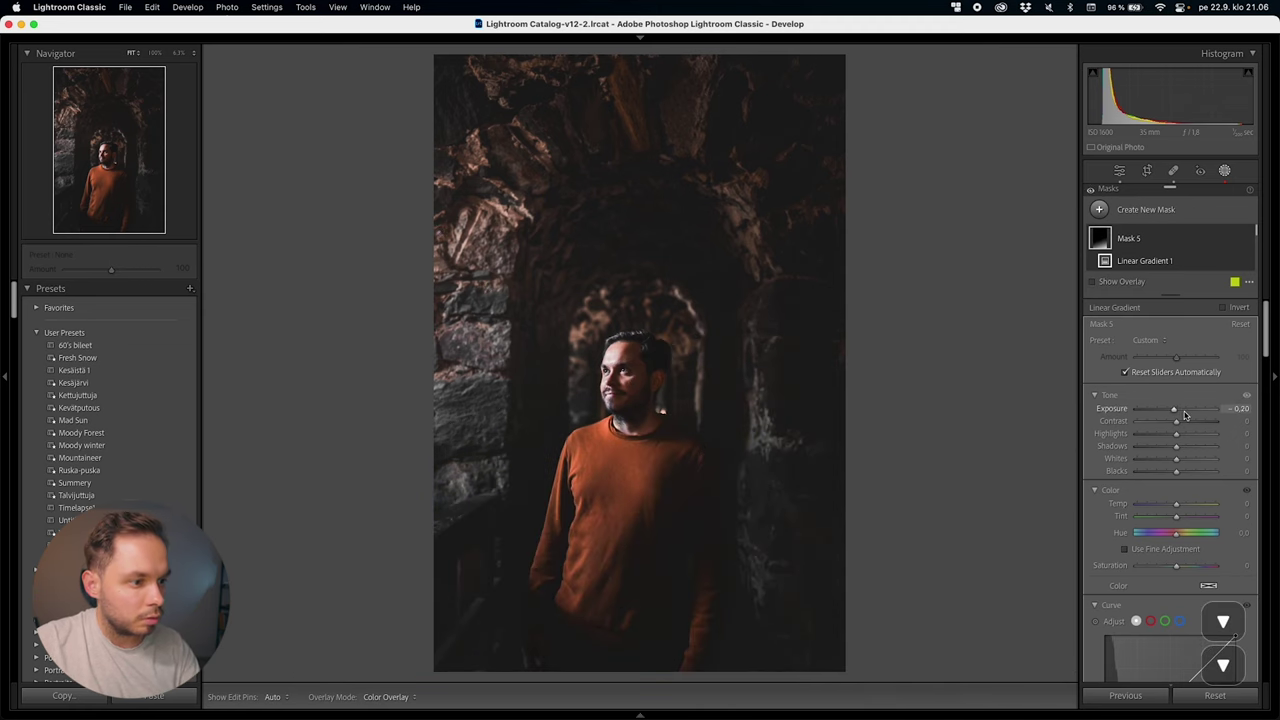
pyautogui.press('Down')
pyautogui.press('Down')
pyautogui.press('Down')
pyautogui.press('Down')
pyautogui.press('Down')
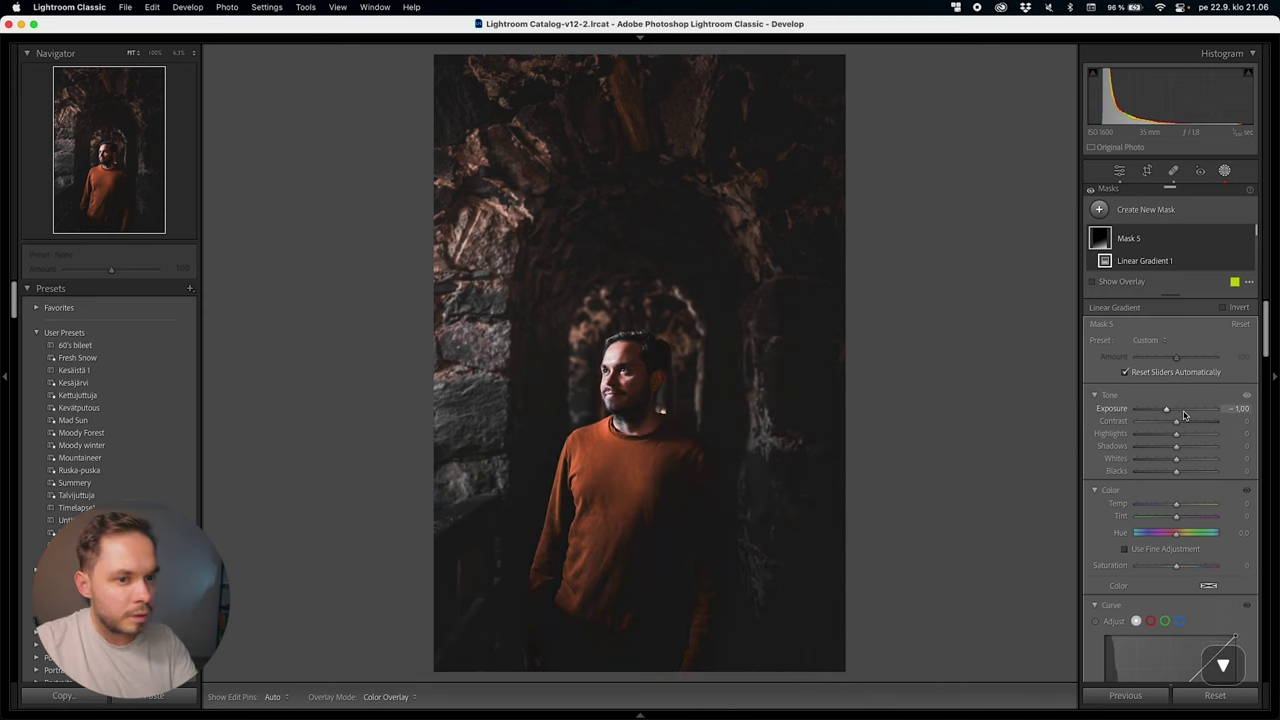
pyautogui.press('Down')
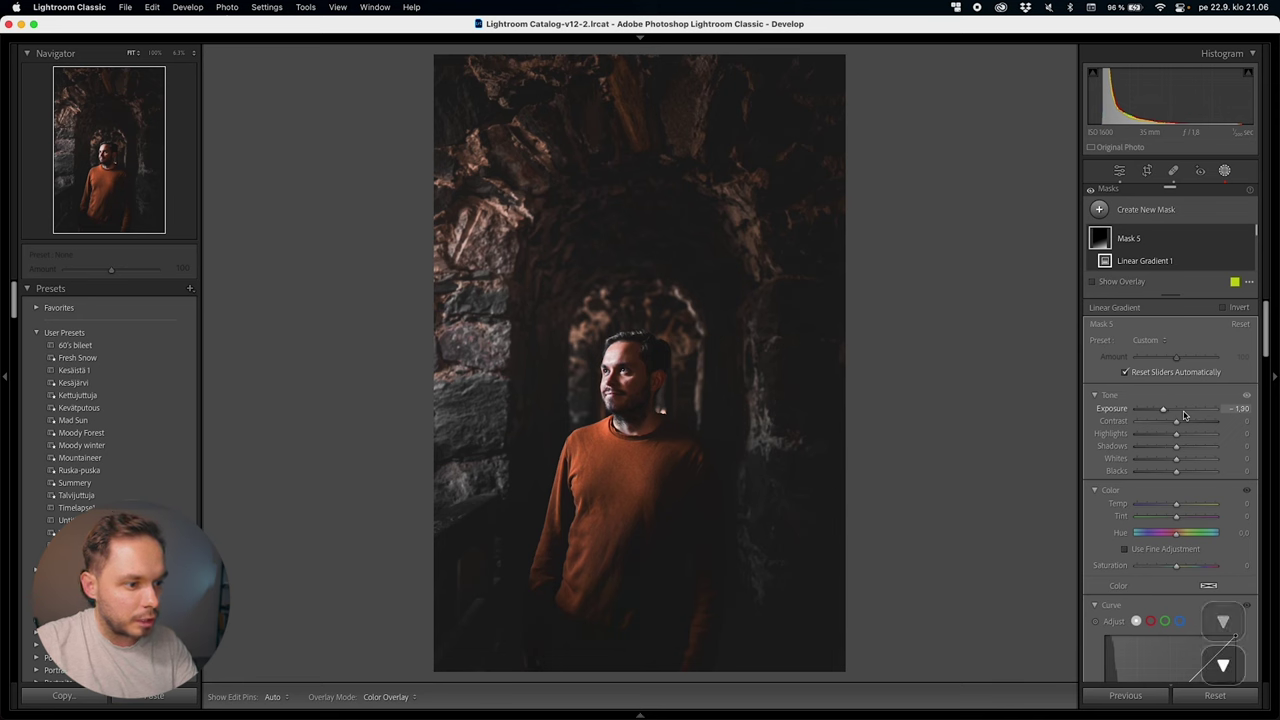
pyautogui.click(1245, 240)
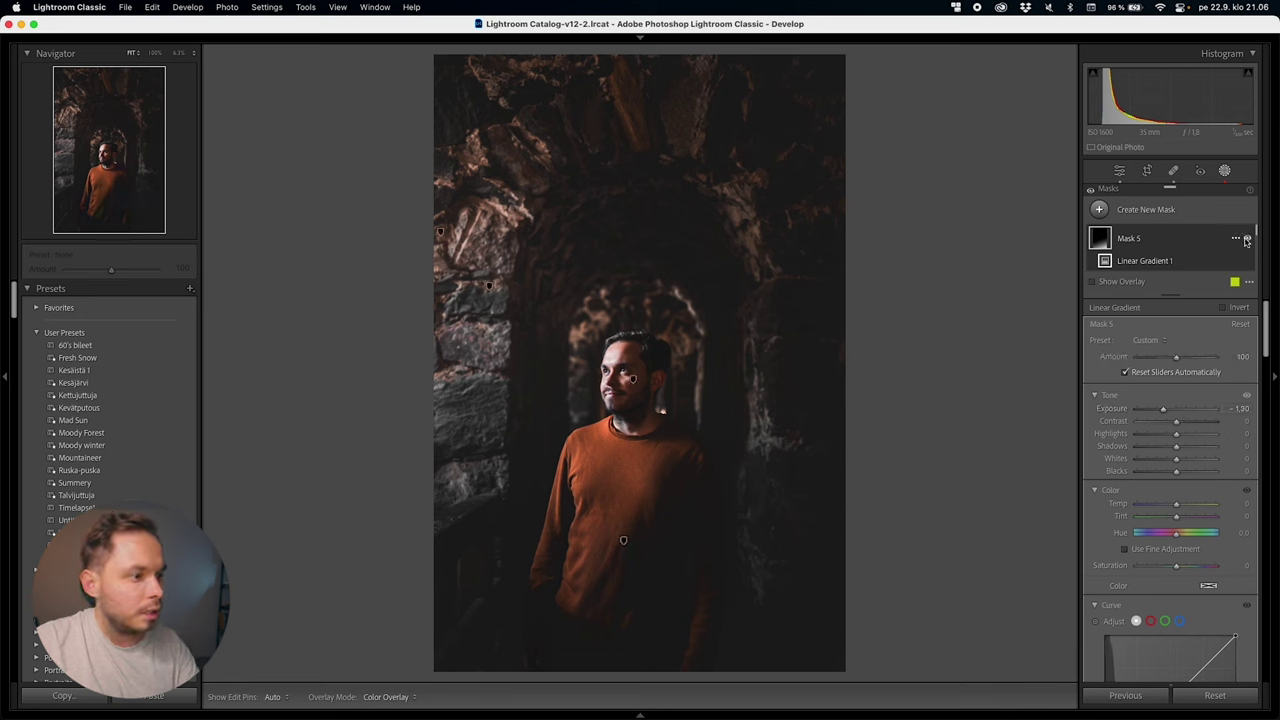
pyautogui.click(1245, 240)
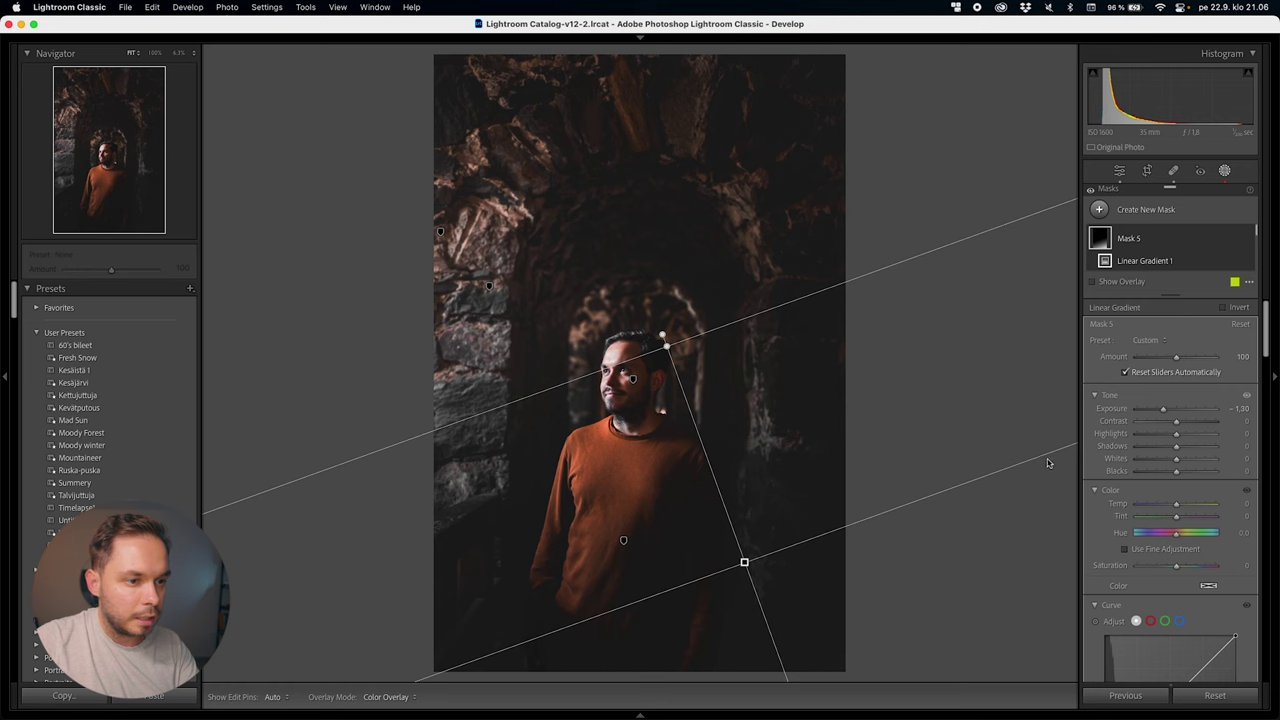
# Rotate Mask 5's gradient to a steep diagonal and shift it toward the photo's right side, comparing the mask off and on
pyautogui.moveTo(662, 333); pyautogui.dragTo(580, 410)
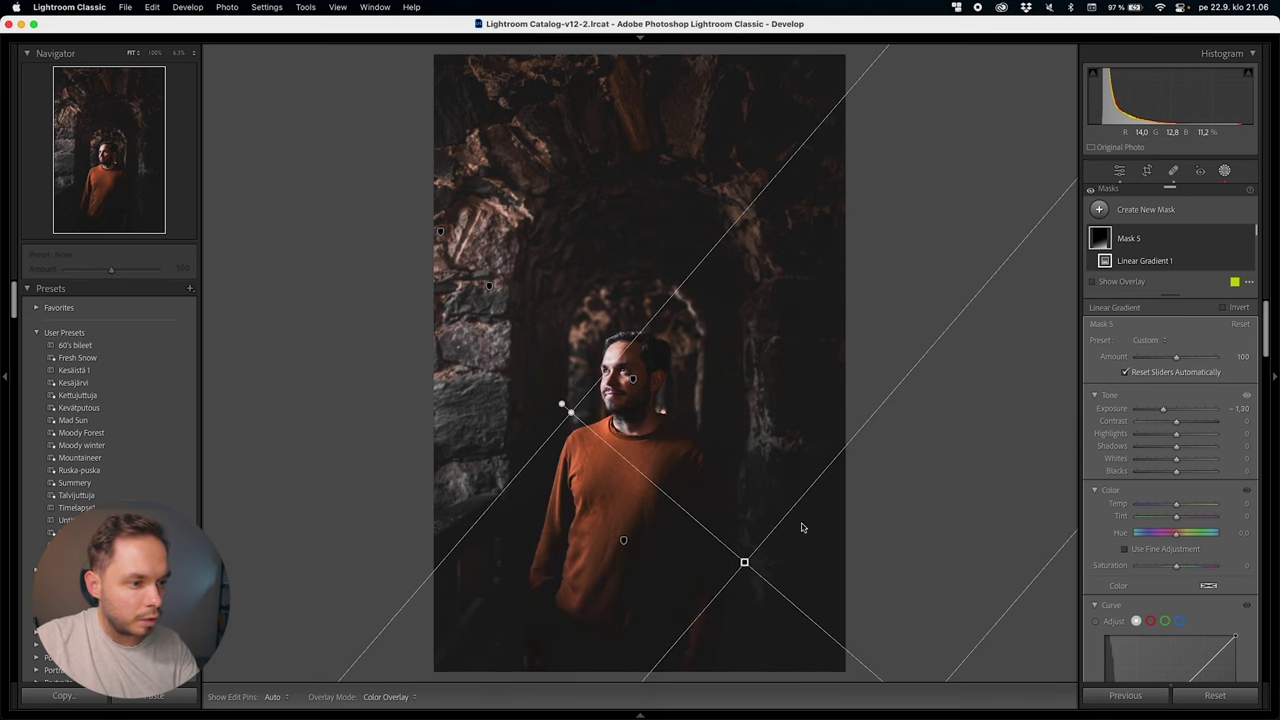
pyautogui.moveTo(744, 562); pyautogui.dragTo(795, 518)
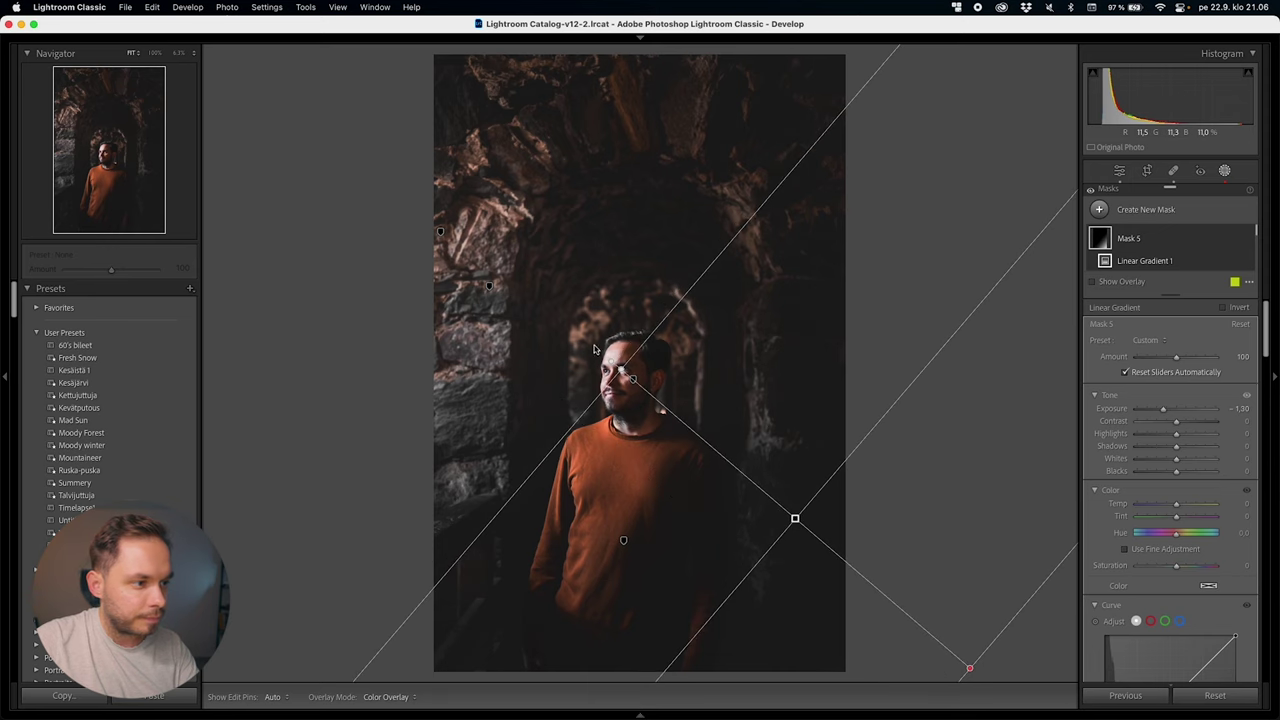
pyautogui.moveTo(611, 362); pyautogui.dragTo(580, 411)
pyautogui.moveTo(1178, 244)
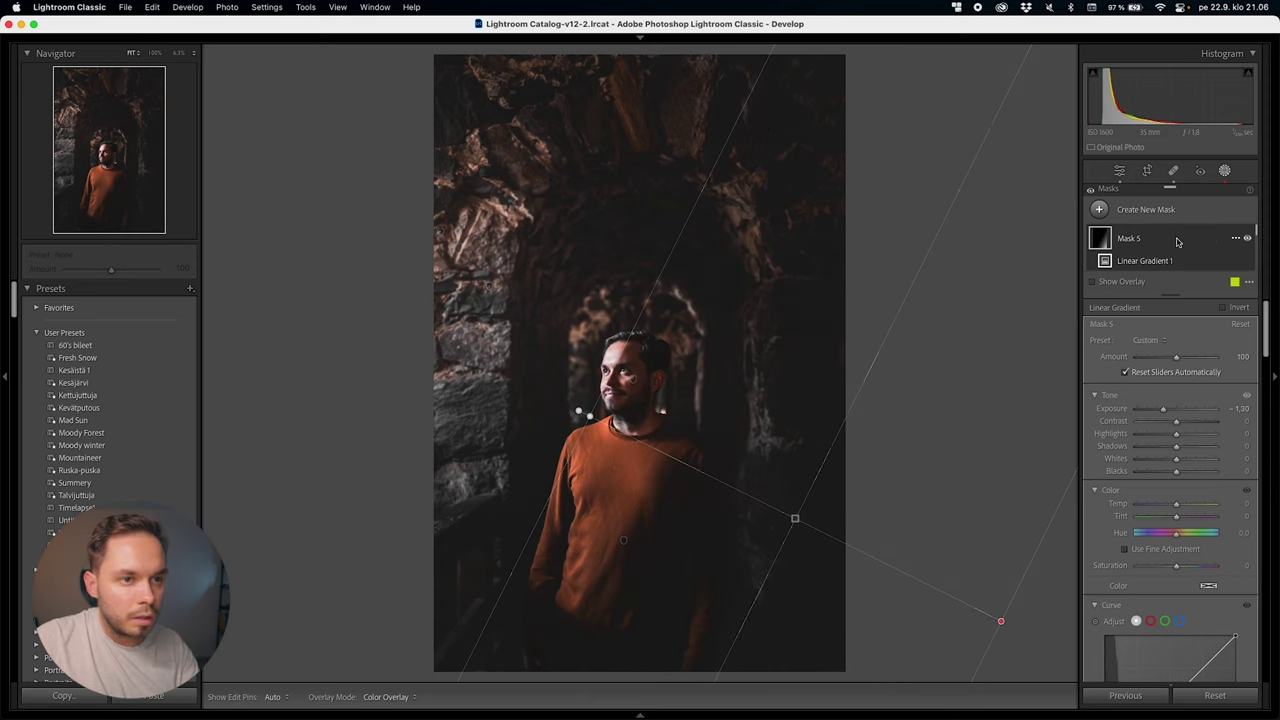
pyautogui.click(1247, 238)
pyautogui.click(1247, 238)
pyautogui.click(1247, 238)
pyautogui.click(1247, 238)
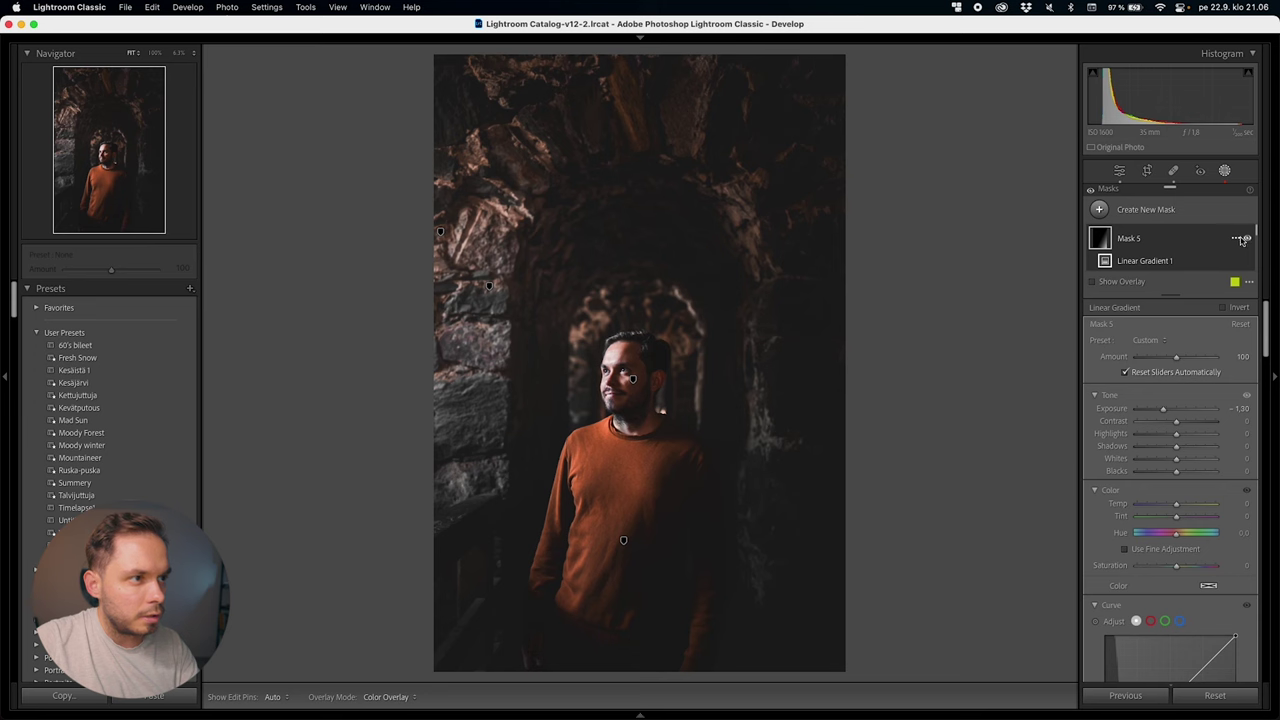
# Add another linear gradient mask fading down from the photo's top edge toward the man's head and set its Exposure to −1.00
pyautogui.click(1097, 209)
pyautogui.click(1140, 340)
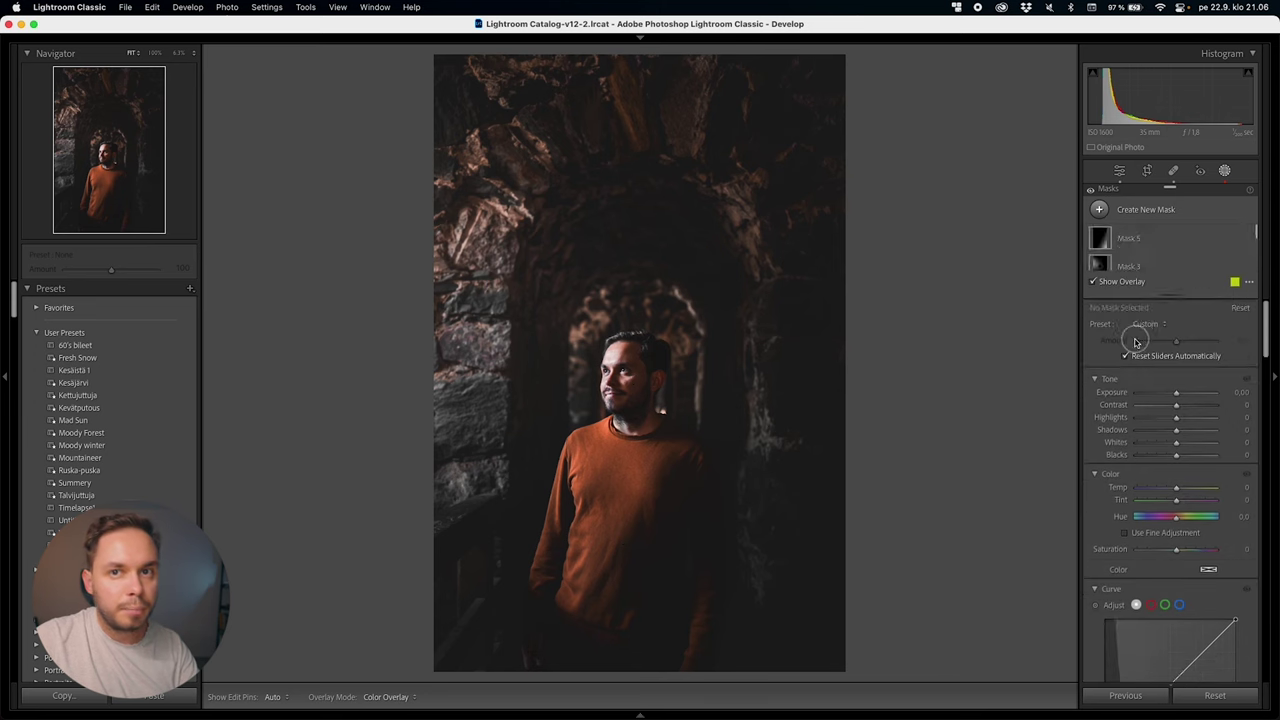
pyautogui.moveTo(651, 57); pyautogui.dragTo(636, 378)
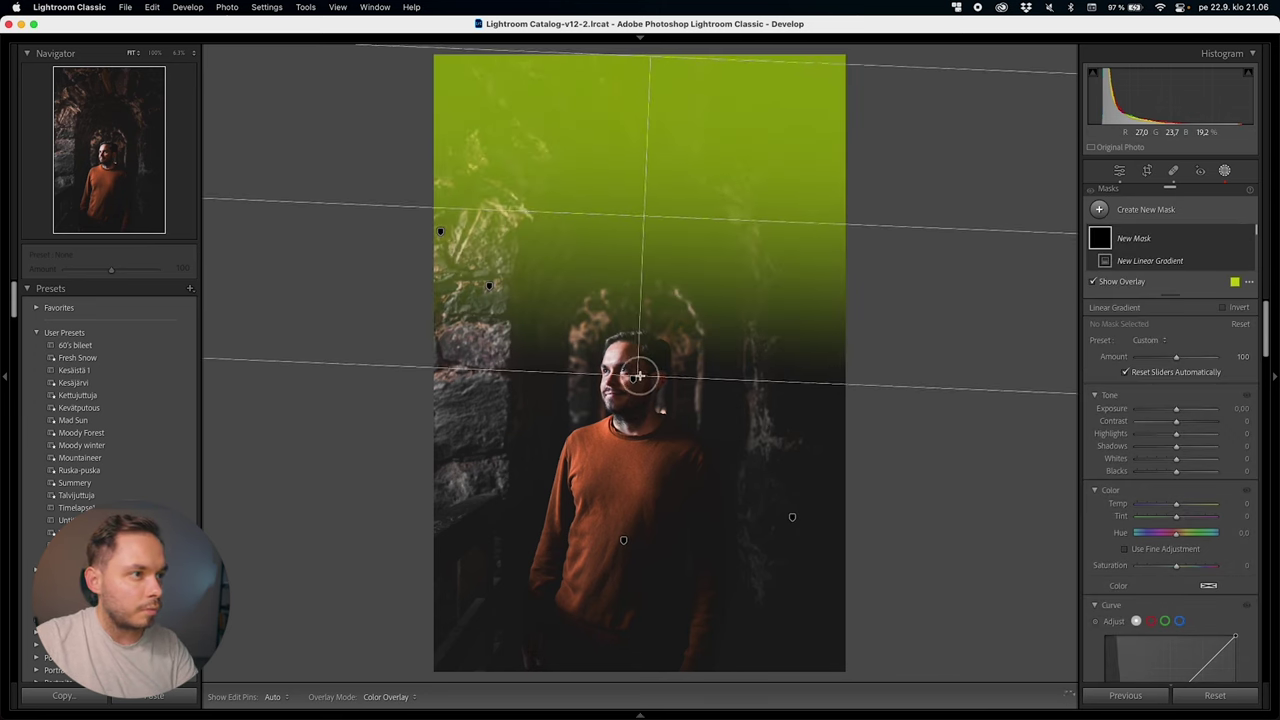
pyautogui.moveTo(650, 56); pyautogui.dragTo(657, 109)
pyautogui.press('o')
pyautogui.moveTo(1176, 408); pyautogui.dragTo(1172, 410)
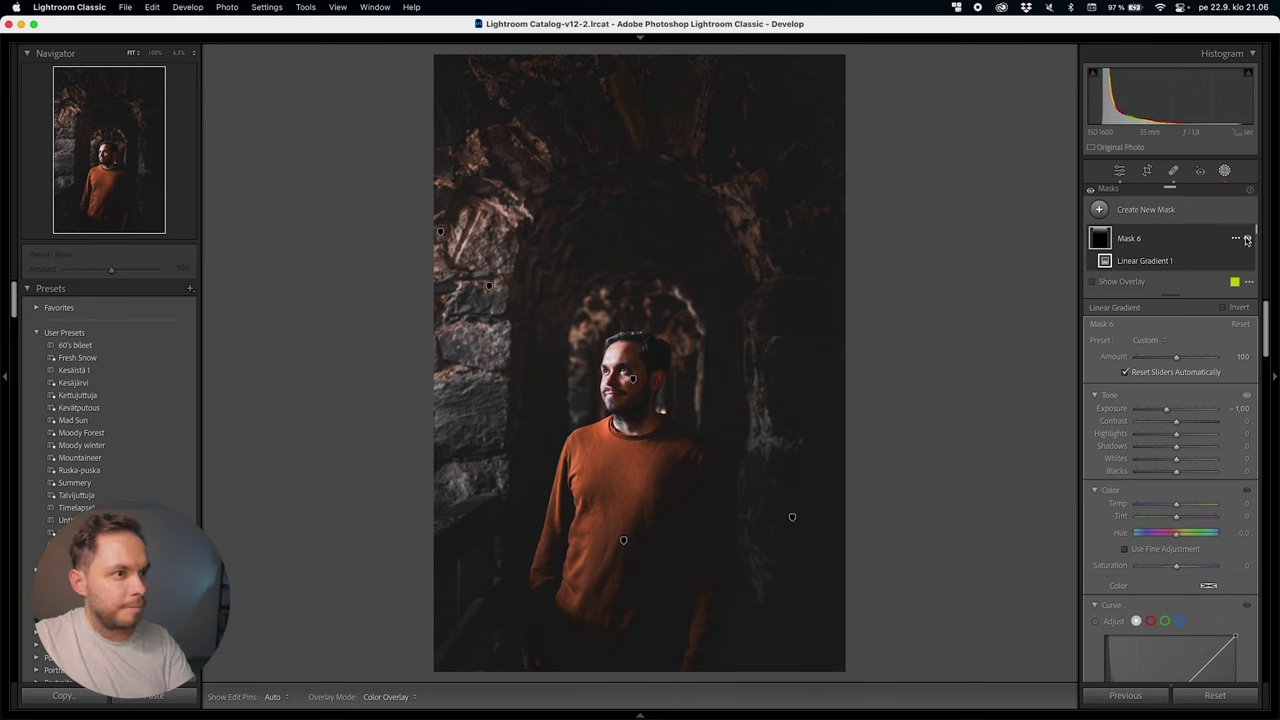
# Compare the portrait before and after all masks by repeatedly switching their visibility off and on
pyautogui.click(1090, 191)
pyautogui.click(1090, 191)
pyautogui.click(1090, 191)
pyautogui.click(1090, 191)
pyautogui.click(1090, 191)
pyautogui.click(1090, 191)
pyautogui.click(1090, 191)
pyautogui.click(1090, 191)
pyautogui.click(1090, 191)
pyautogui.click(1090, 191)
pyautogui.click(1090, 191)
pyautogui.click(1090, 191)
pyautogui.click(1090, 191)
pyautogui.click(1090, 191)
pyautogui.click(1090, 191)
pyautogui.click(1090, 191)
pyautogui.click(1090, 191)
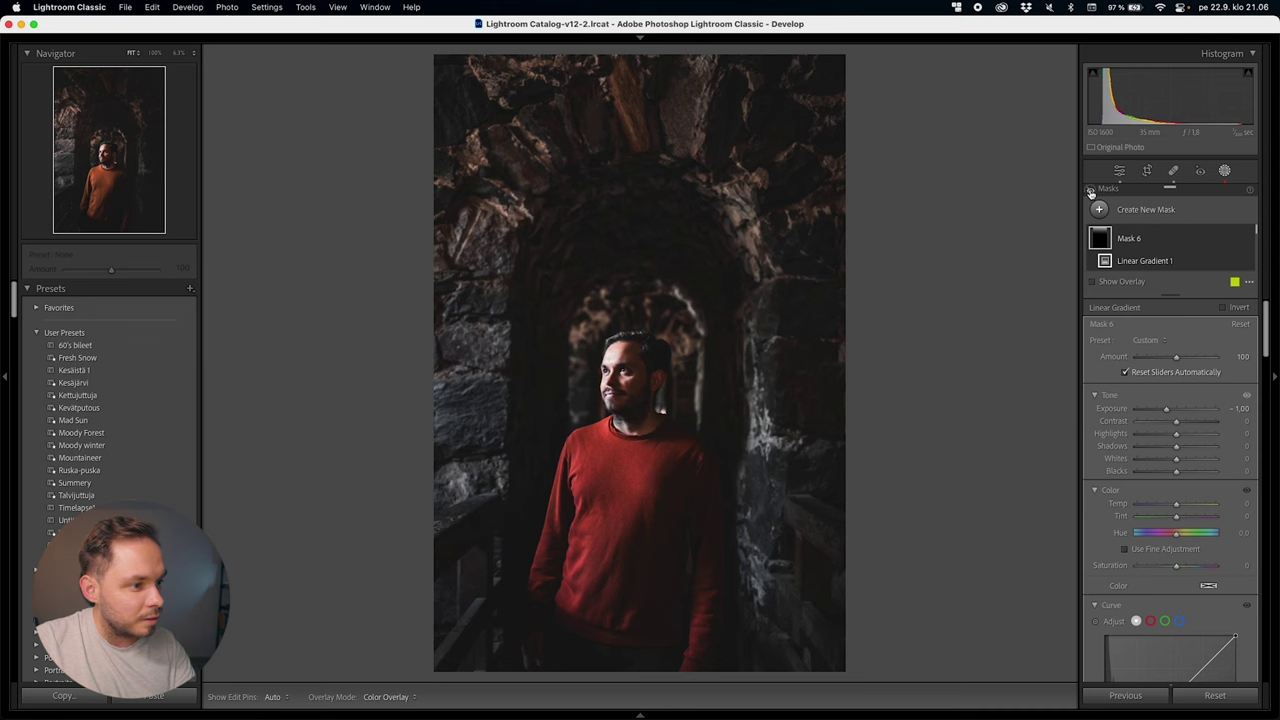
pyautogui.click(1090, 191)
pyautogui.click(1090, 191)
pyautogui.click(1090, 191)
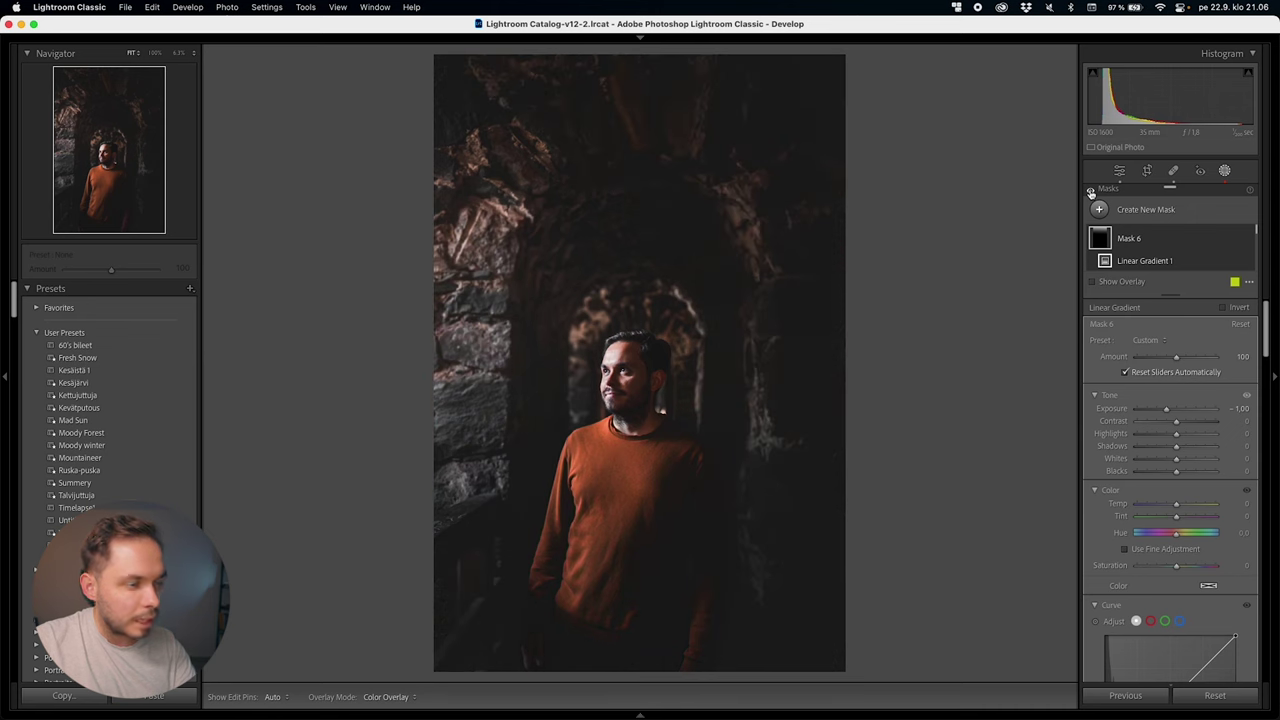
# Adjust the clothes in Mask 1 with Exposure −0.27, Whites 25 and Saturation −68
pyautogui.scroll(-5, 1131, 262)
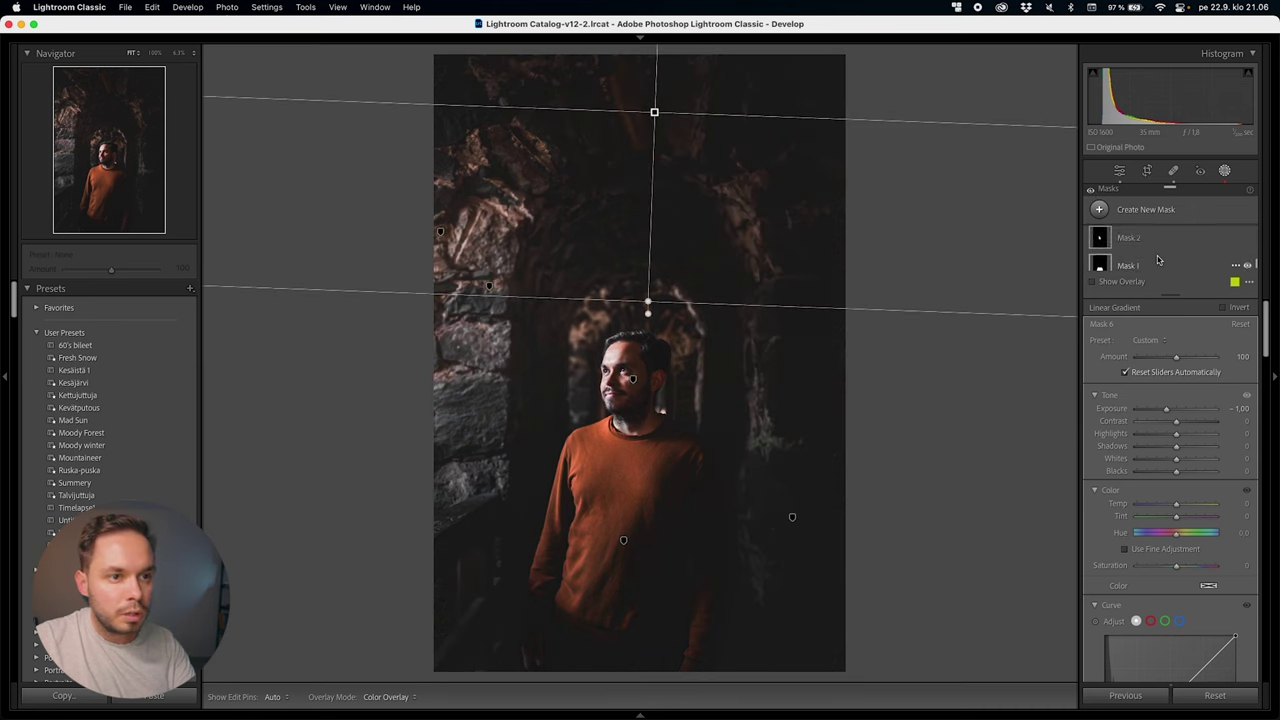
pyautogui.click(1147, 258)
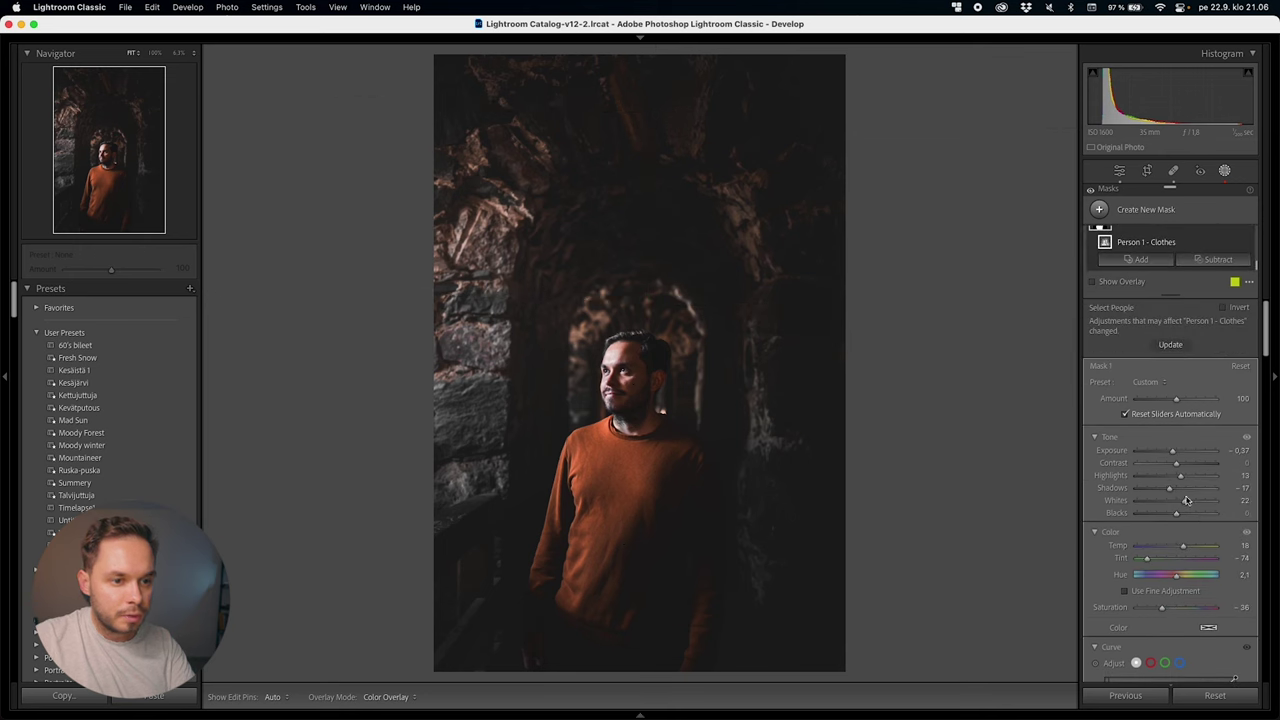
pyautogui.press('Up')
pyautogui.press('Up')
pyautogui.press('Up')
pyautogui.press('Up')
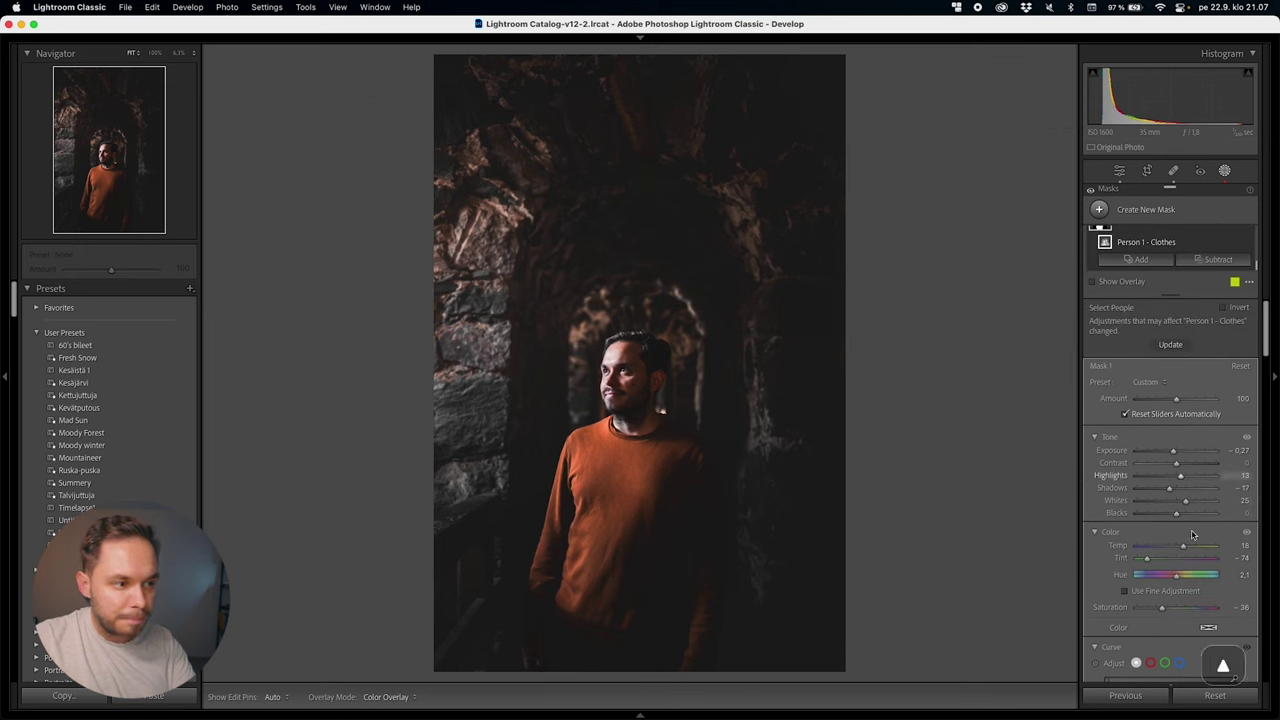
pyautogui.scroll(-1, 1174, 593)
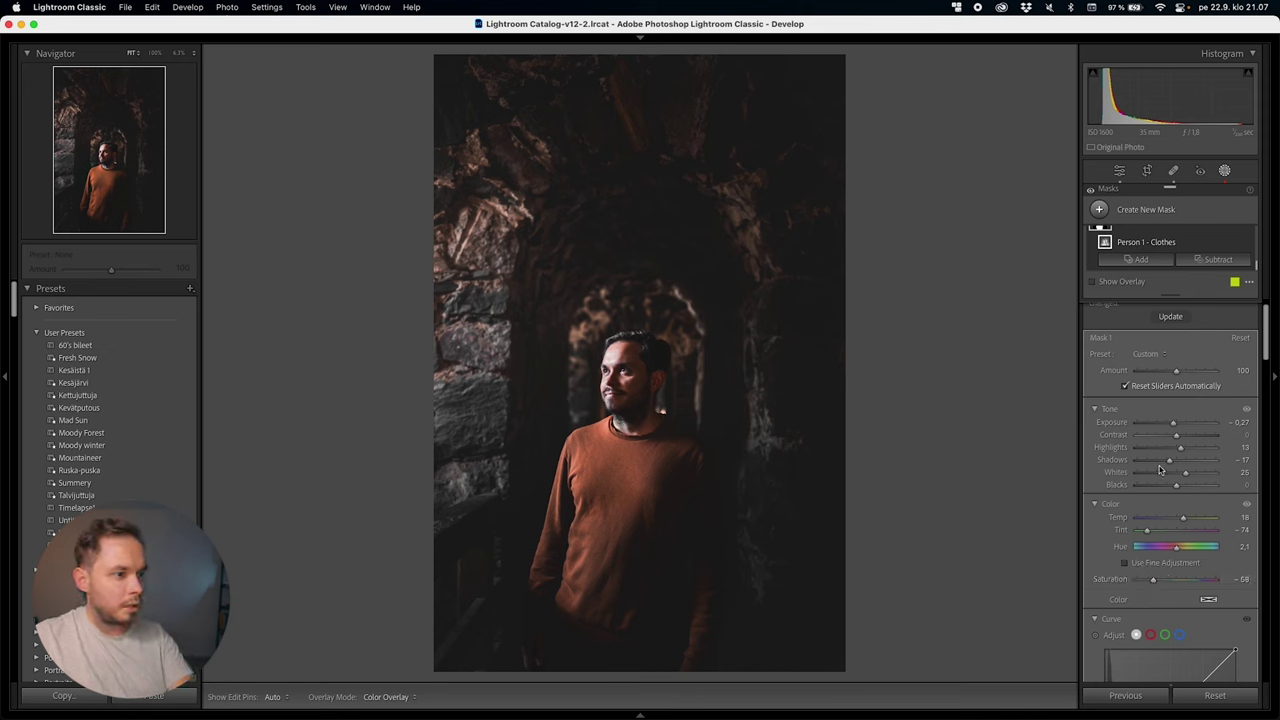
# Lower Mask 4's Blacks to −8
pyautogui.scroll(-3, 1162, 248)
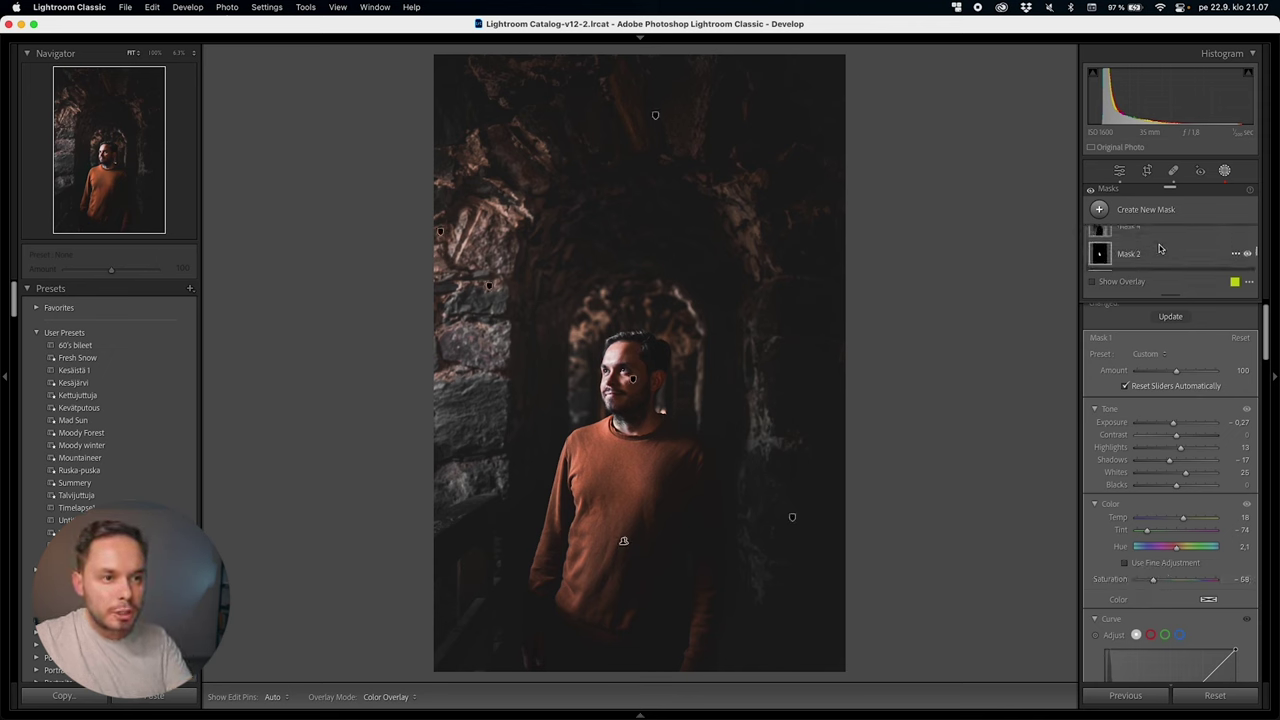
pyautogui.click(1159, 253)
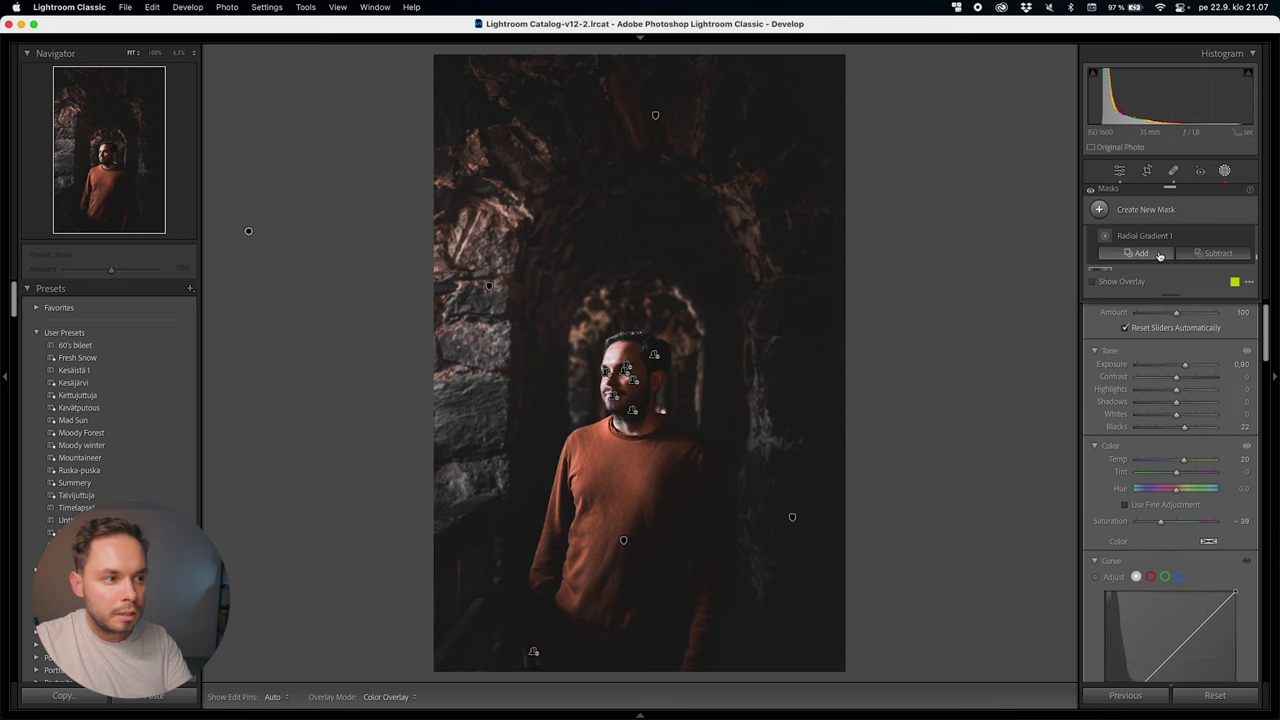
pyautogui.scroll(2, 1160, 251)
pyautogui.scroll(-2, 1160, 251)
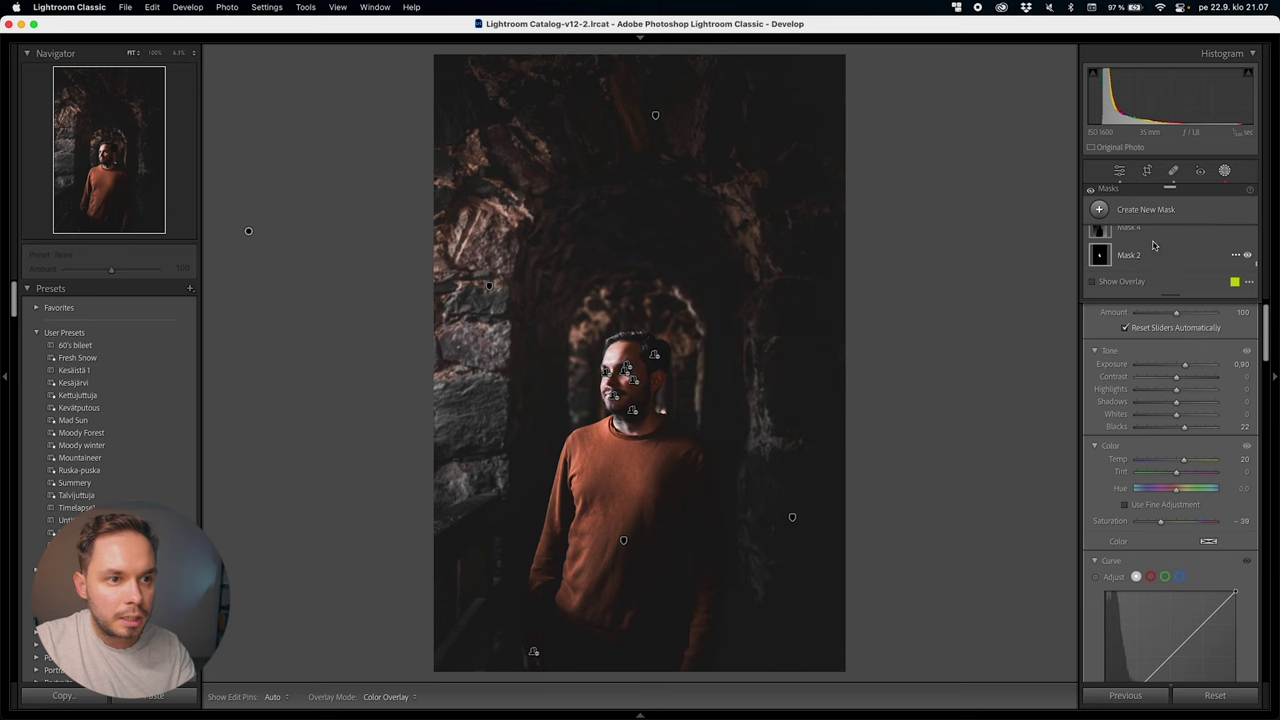
pyautogui.click(1149, 234)
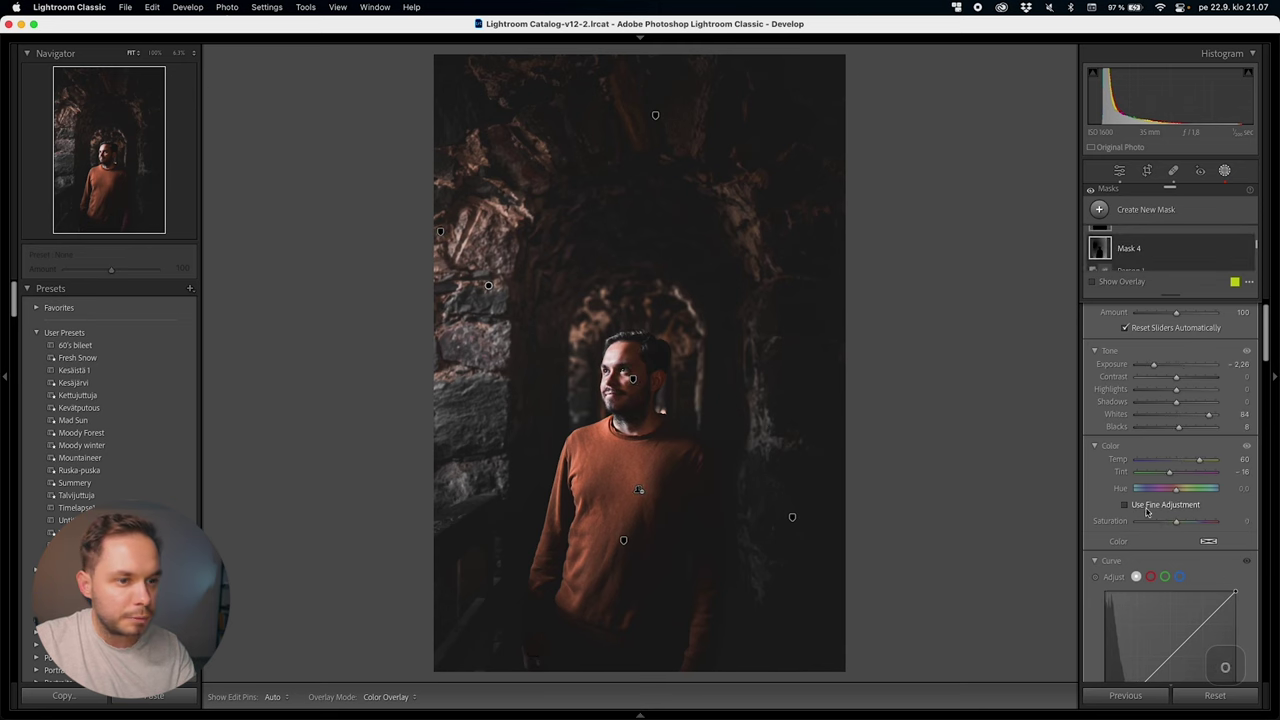
pyautogui.press('Down')
pyautogui.press('Down')
pyautogui.press('Down')
pyautogui.press('Down')
pyautogui.press('Down')
pyautogui.press('Down')
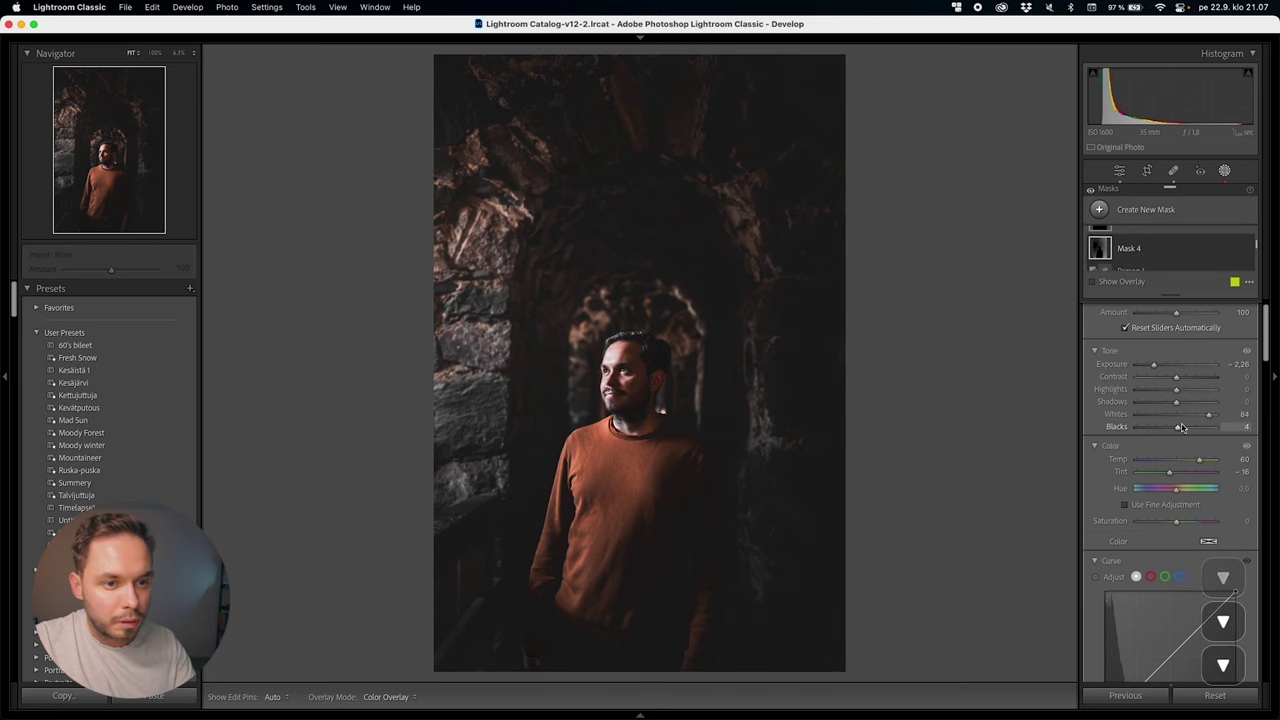
pyautogui.press('Down')
pyautogui.press('Down')
pyautogui.press('Down')
pyautogui.press('Down')
pyautogui.press('Down')
pyautogui.press('Down')
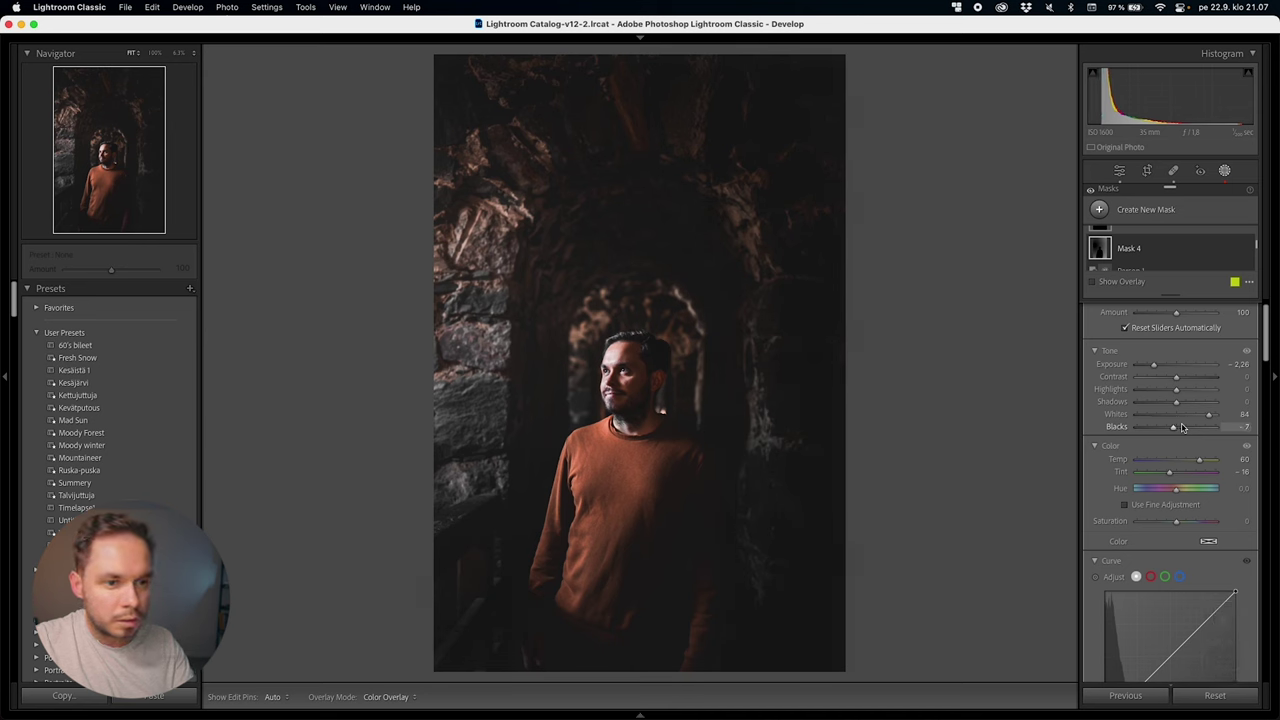
pyautogui.press('Down')
# Compare the portrait with all masks switched off and on to judge the revised clothes and background adjustments
pyautogui.scroll(2, 1175, 255)
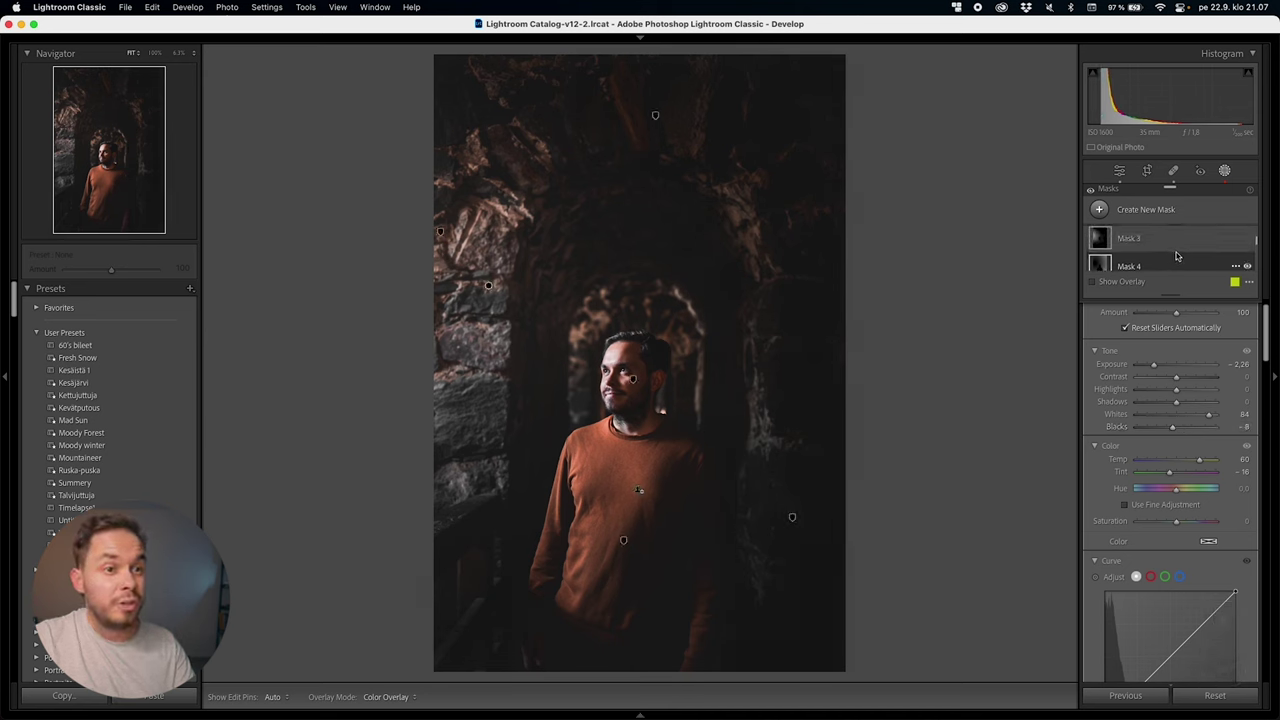
pyautogui.click(1092, 193)
pyautogui.click(1092, 193)
pyautogui.click(1092, 193)
pyautogui.click(1092, 193)
pyautogui.click(1092, 193)
pyautogui.click(1092, 193)
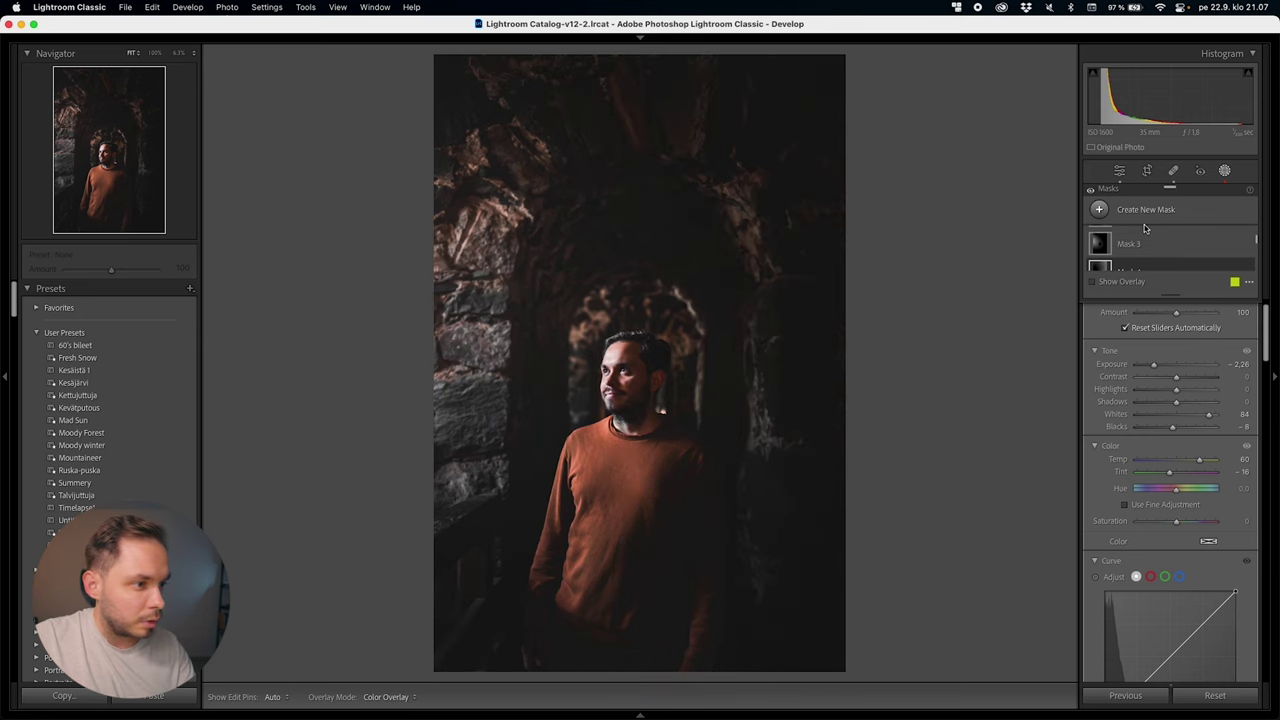
# Raise Mask 2's Saturation to 15, comparing the photo with all masks off and on
pyautogui.scroll(-2, 1150, 235)
pyautogui.scroll(-2, 1154, 246)
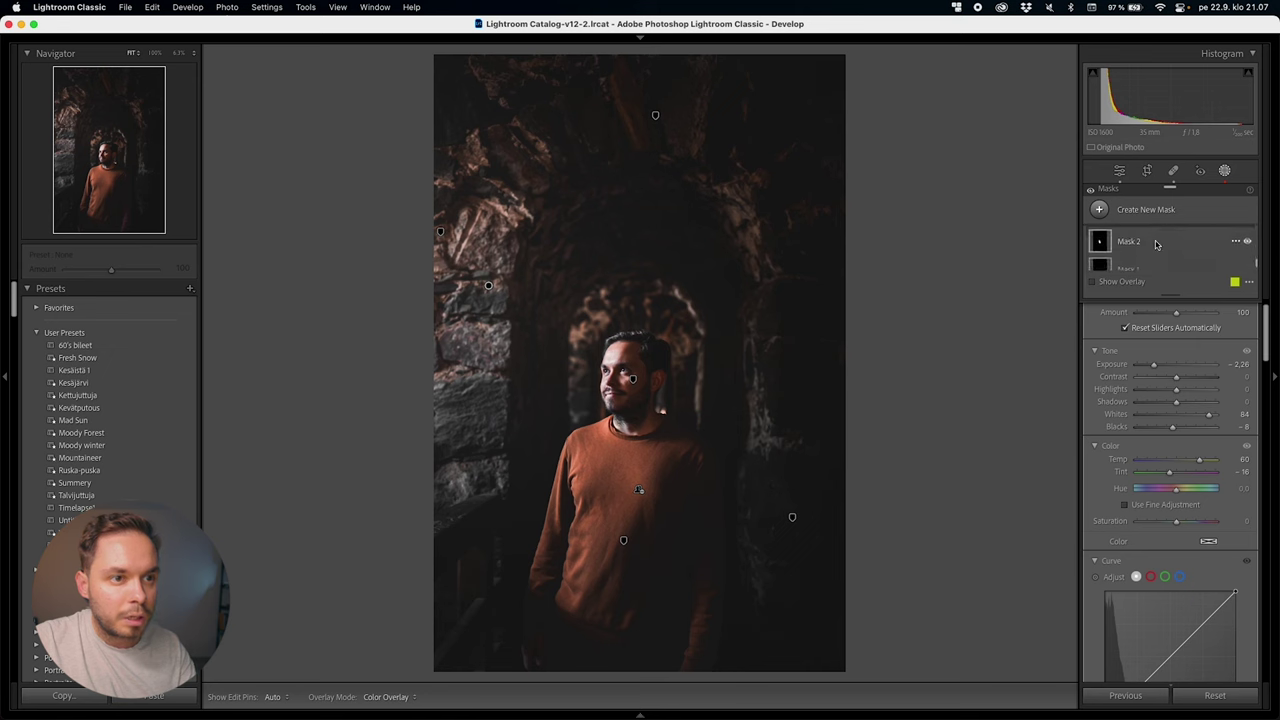
pyautogui.click(1151, 244)
pyautogui.click(1092, 193)
pyautogui.click(1092, 193)
pyautogui.scroll(2, 1147, 241)
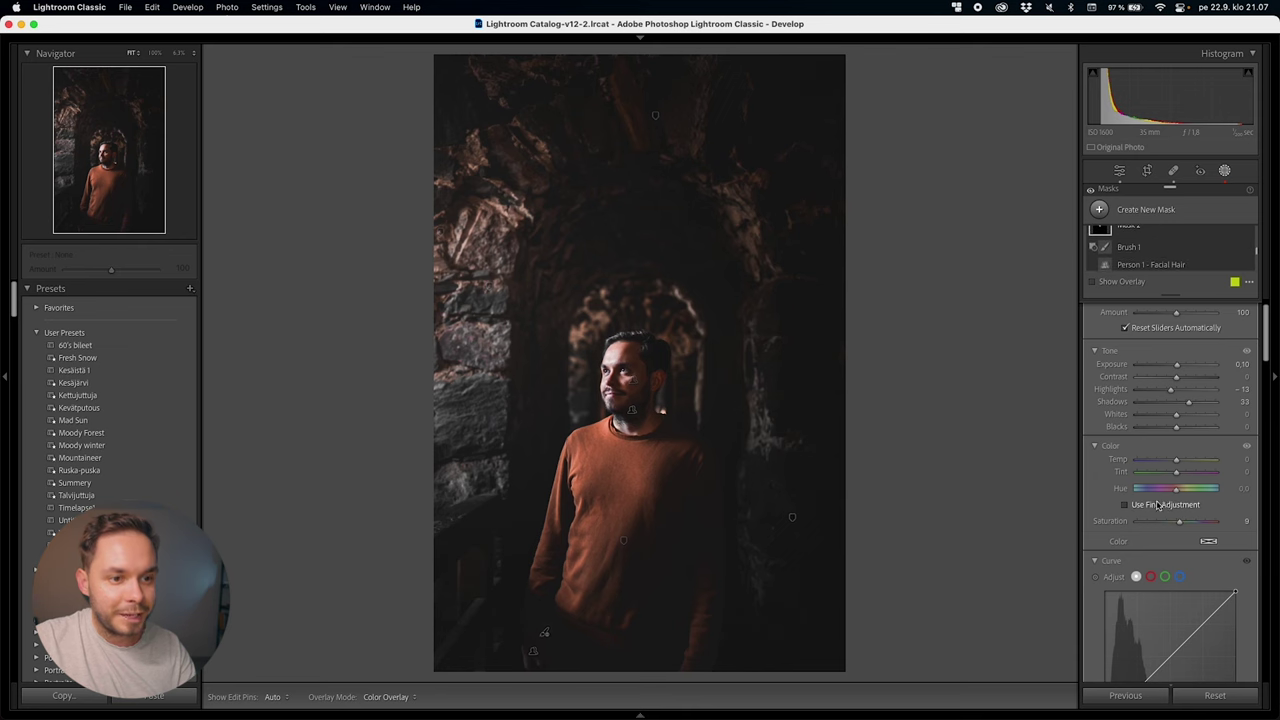
pyautogui.press('Up')
pyautogui.press('Up')
pyautogui.press('Up')
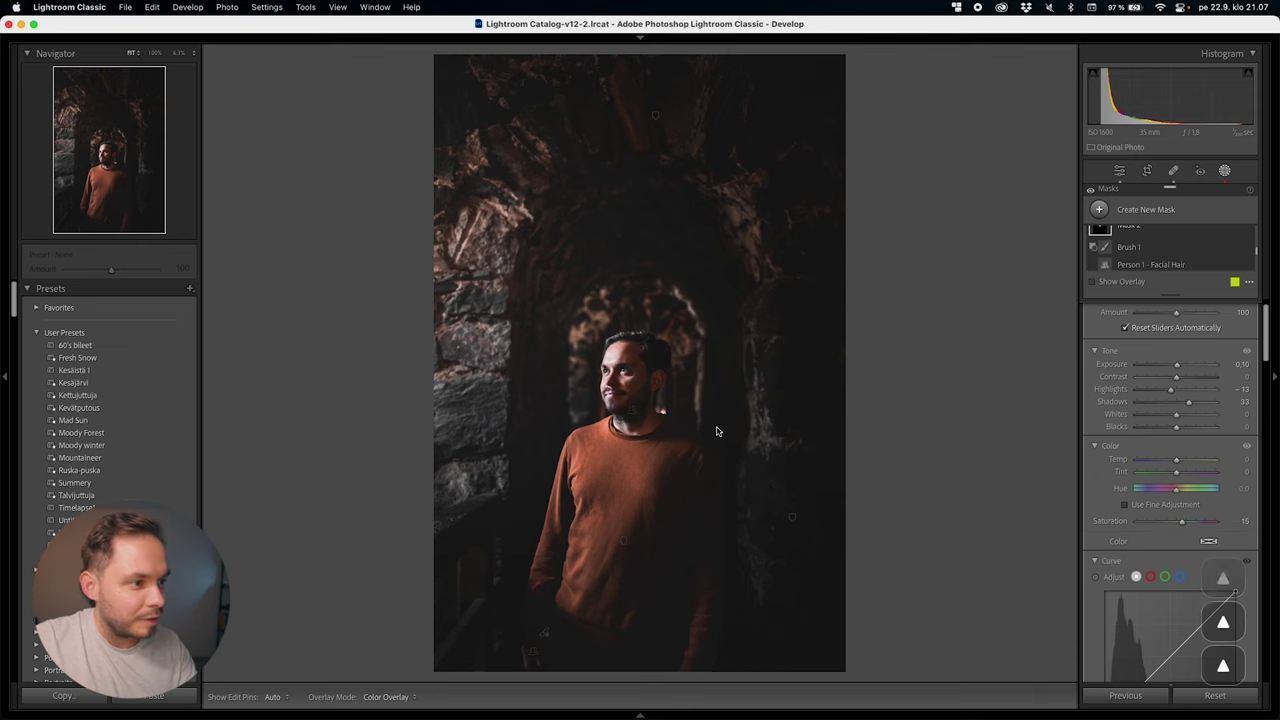
# Check the man's face at 100% magnification and raise Mask 2's Saturation to 18
pyautogui.press('super+minus')
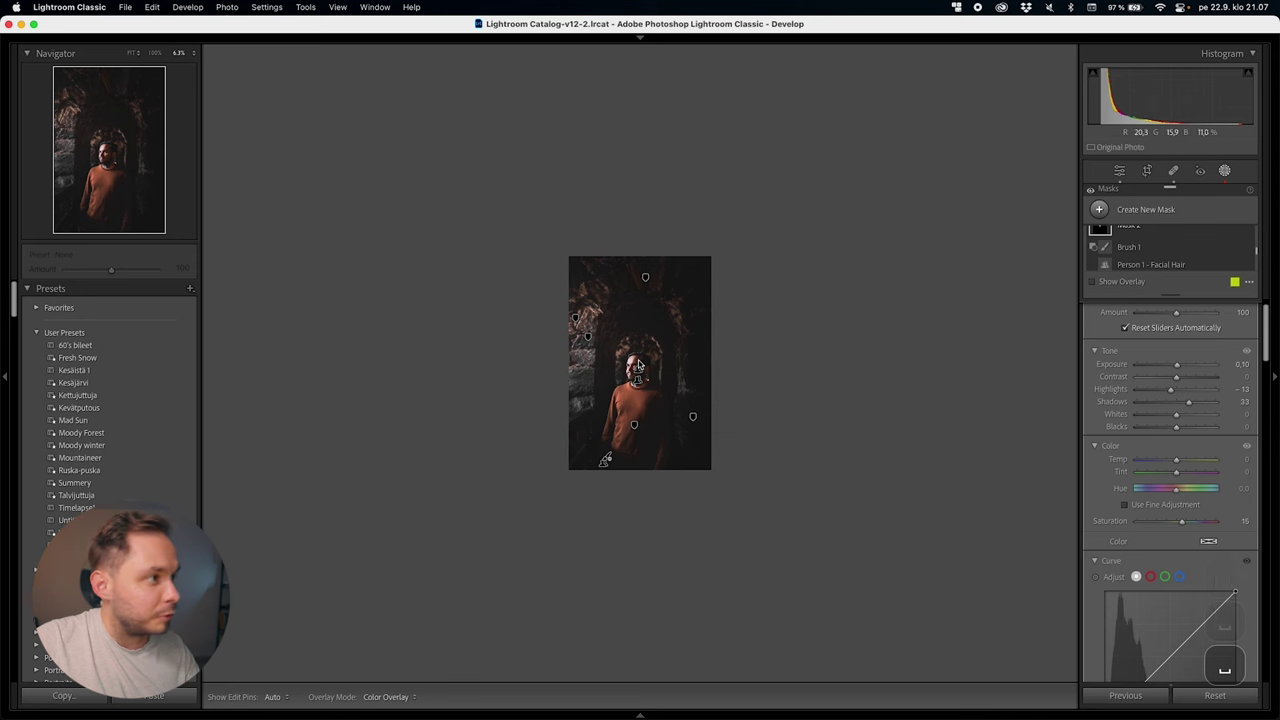
pyautogui.click(156, 54)
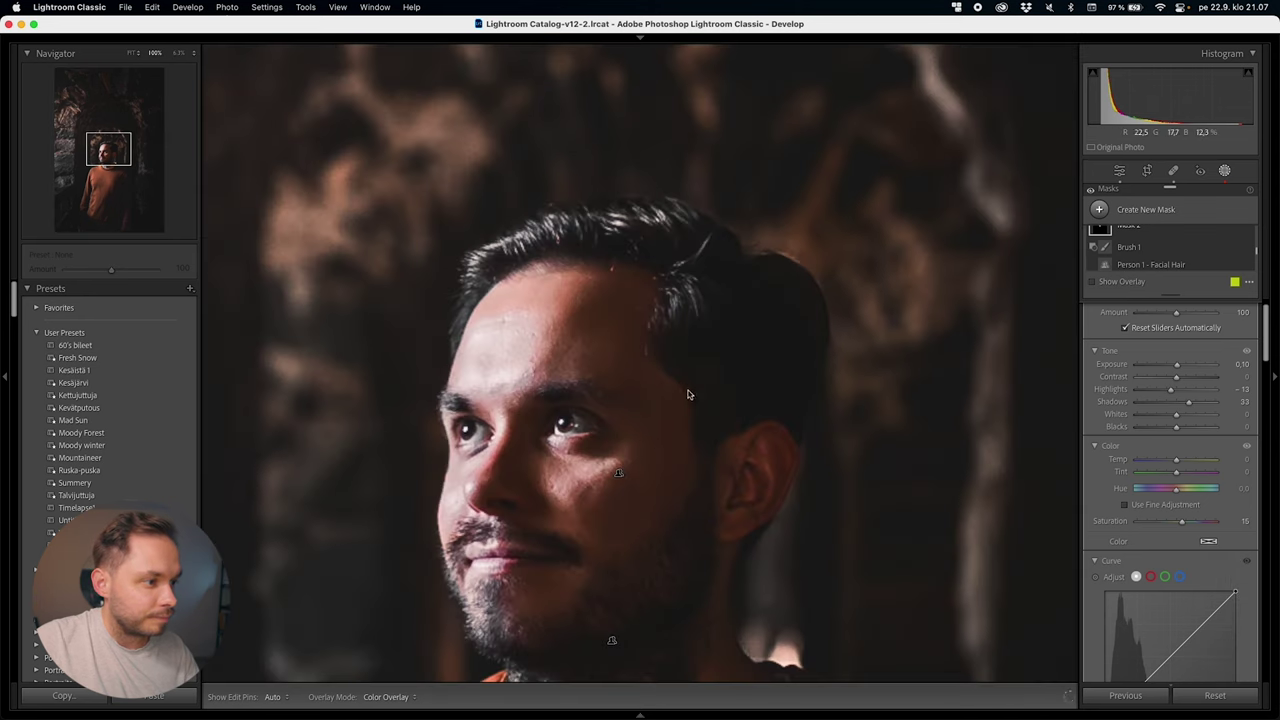
pyautogui.moveTo(630, 389); pyautogui.dragTo(696, 250)
pyautogui.press('Up')
pyautogui.press('Up')
pyautogui.press('Up')
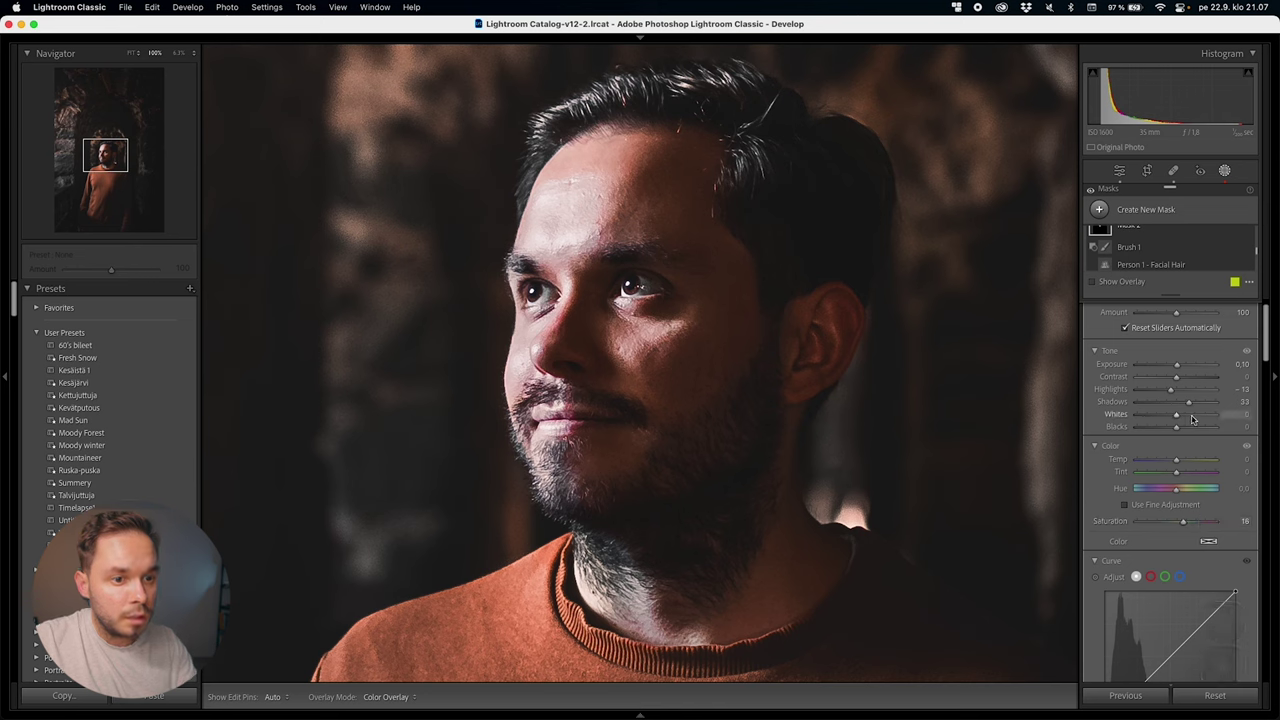
# Set Mask 2's Highlights to −17
pyautogui.press('Down')
pyautogui.press('Down')
pyautogui.press('Down')
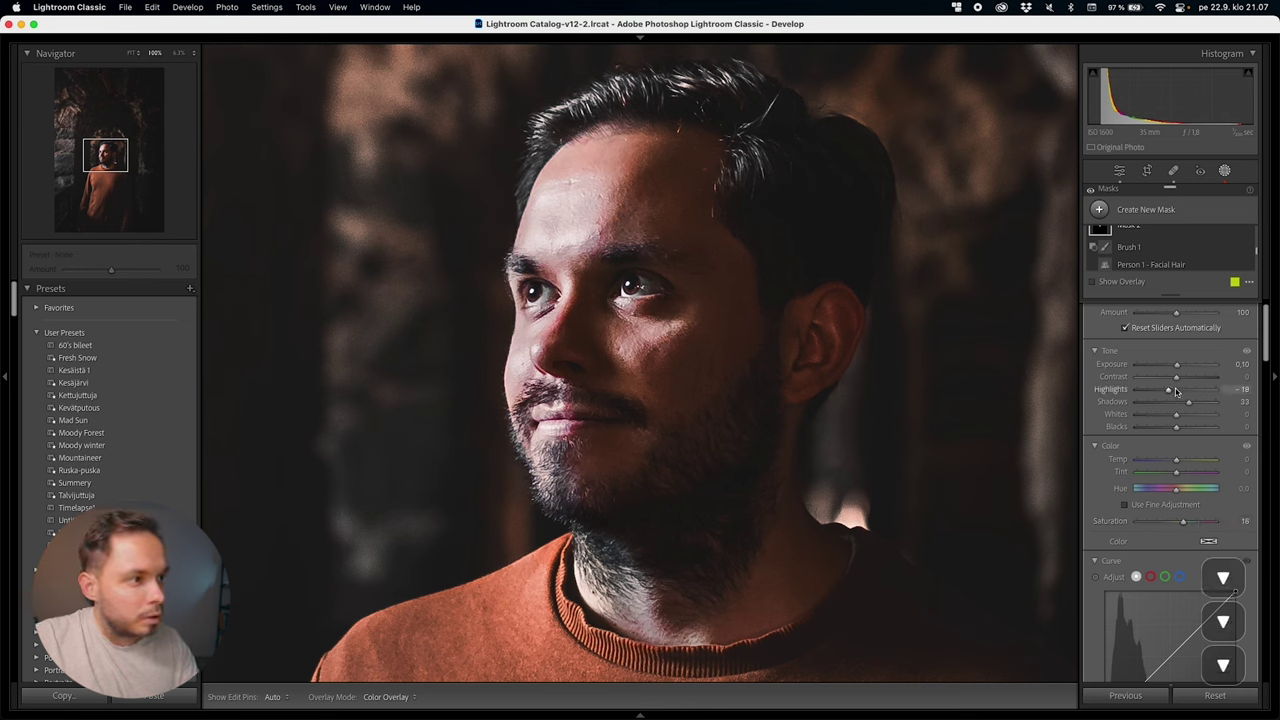
pyautogui.press('Up')
pyautogui.press('Up')
pyautogui.press('Up')
pyautogui.press('Up')
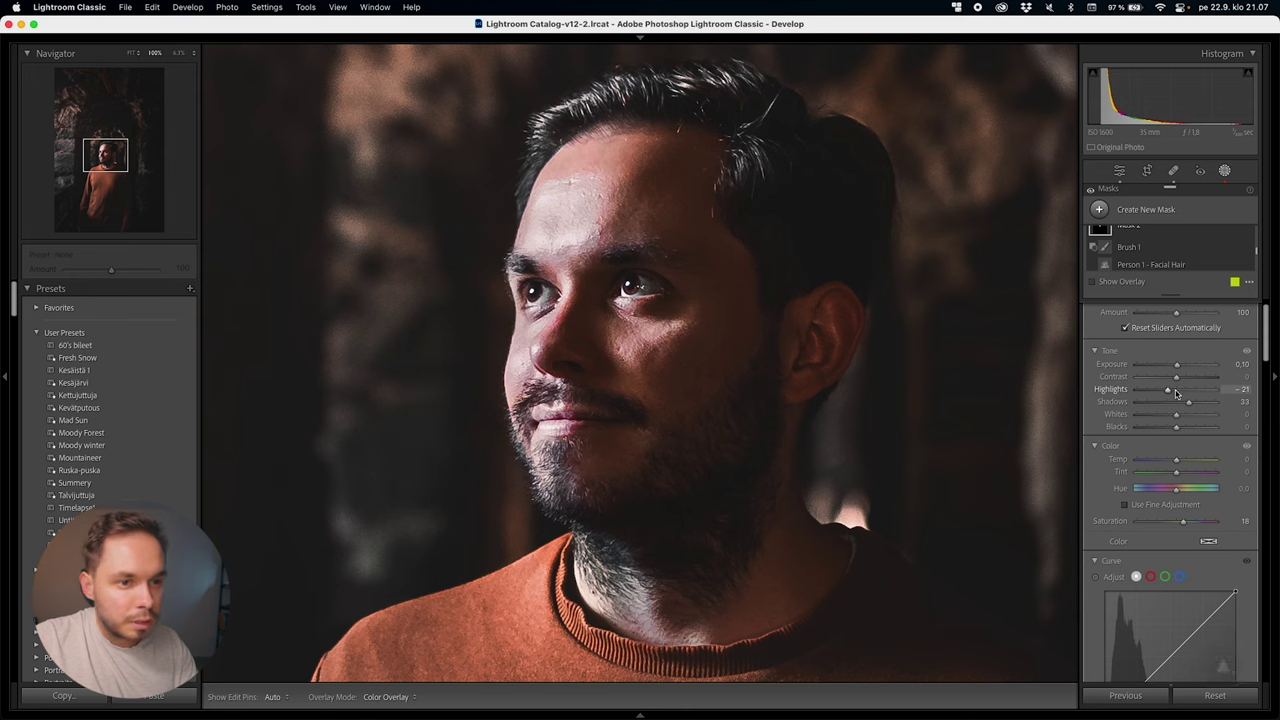
# Raise Mask 2's Saturation to 23 and compare the whole photo with that mask off and on
pyautogui.press('Up')
pyautogui.press('Up')
pyautogui.press('Up')
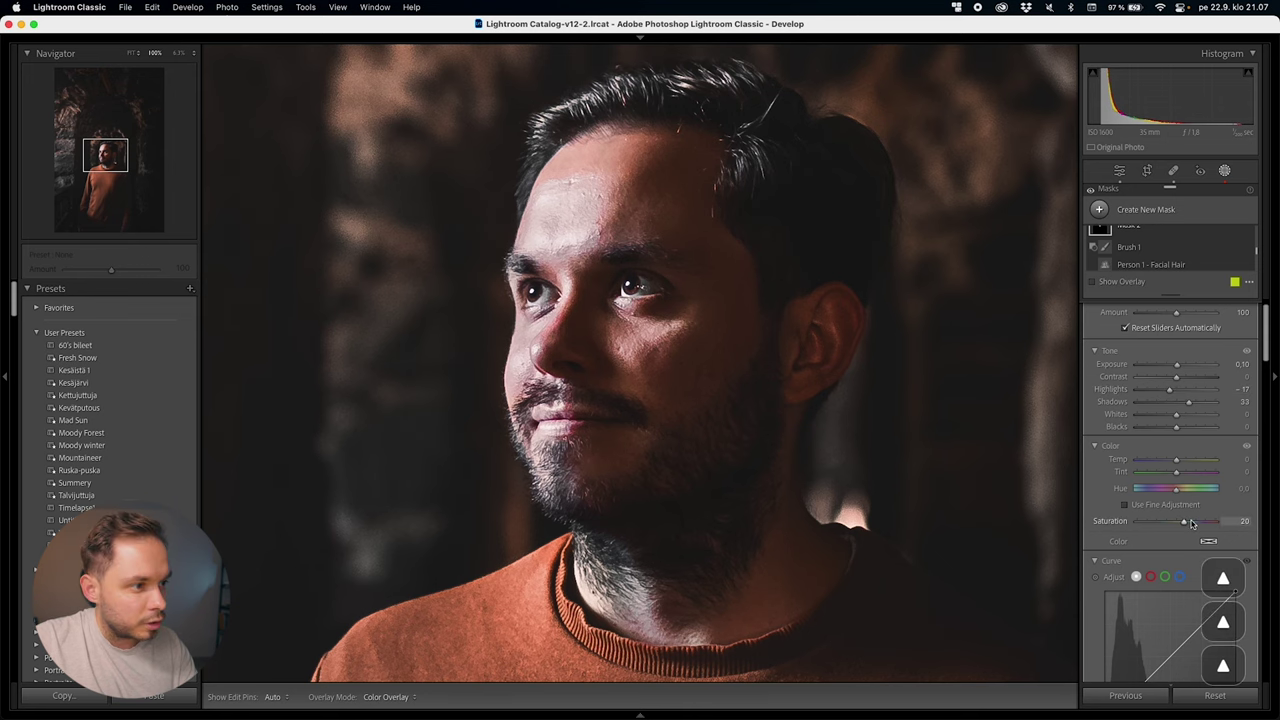
pyautogui.press('z')
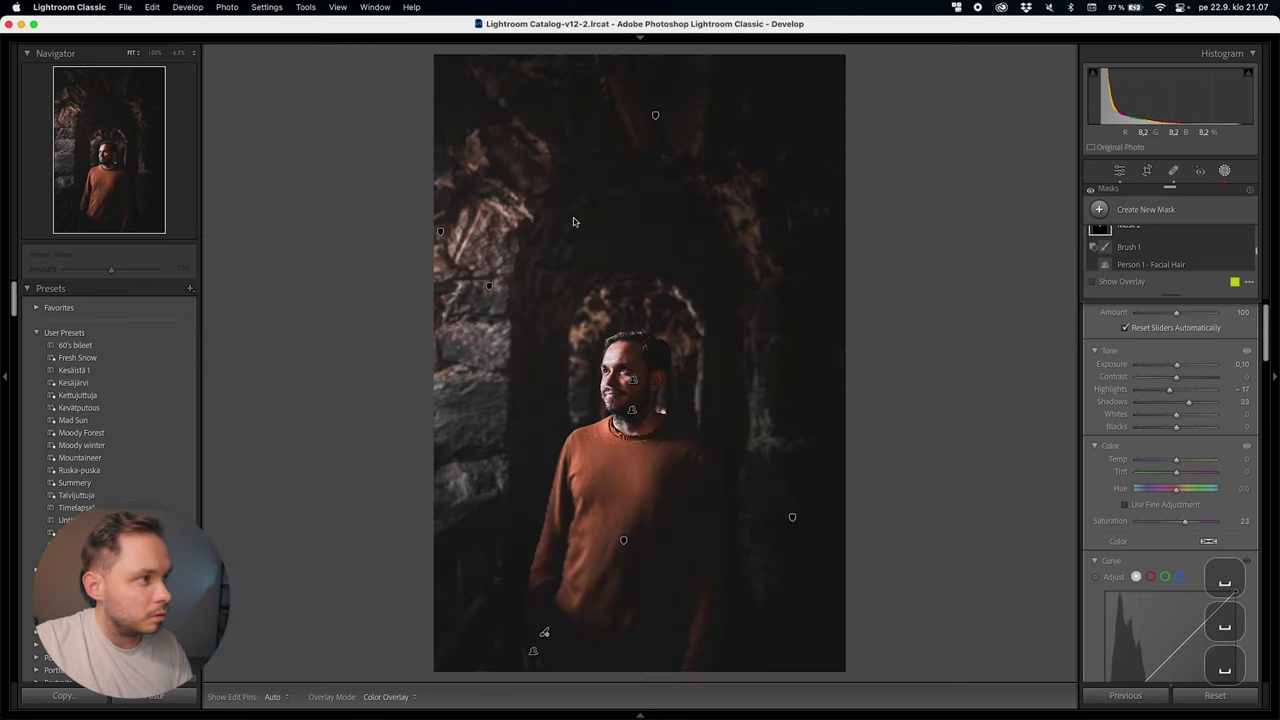
pyautogui.scroll(1, 1170, 257)
pyautogui.click(1248, 246)
pyautogui.click(1248, 246)
pyautogui.click(1248, 246)
pyautogui.click(1248, 246)
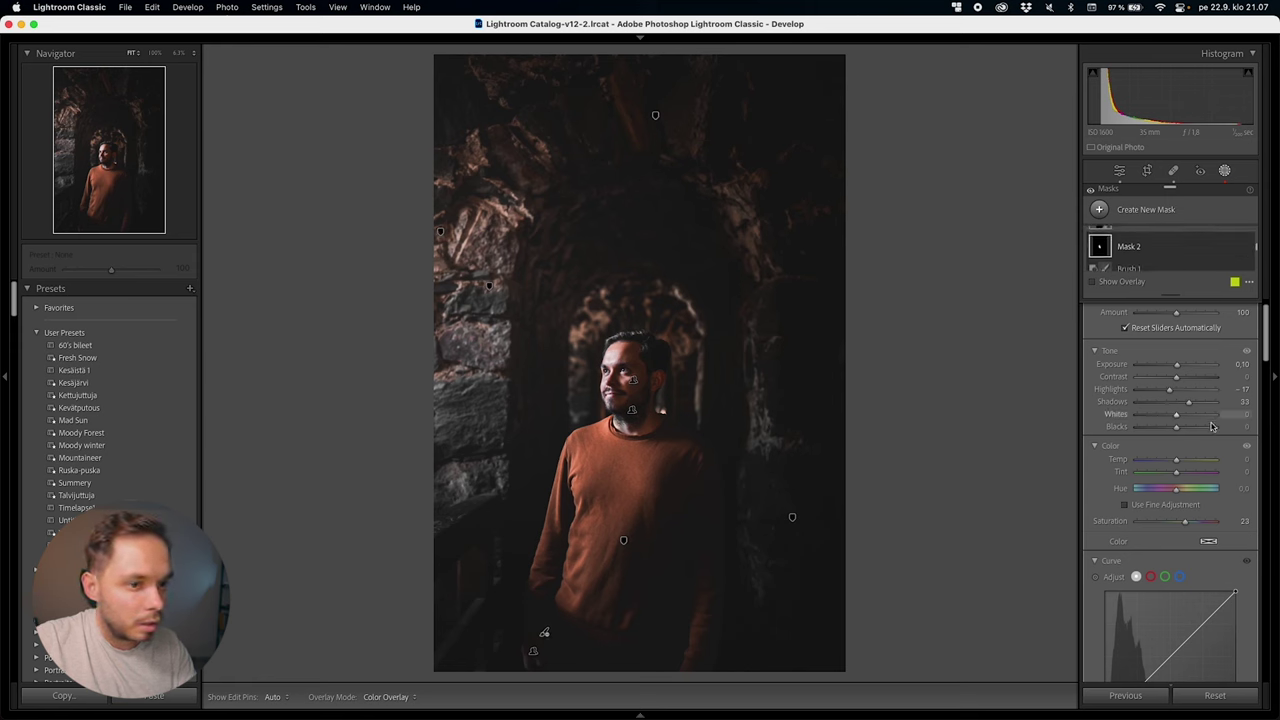
# Set Mask 2's Whites to 9
pyautogui.press('Up')
pyautogui.press('Up')
pyautogui.press('Up')
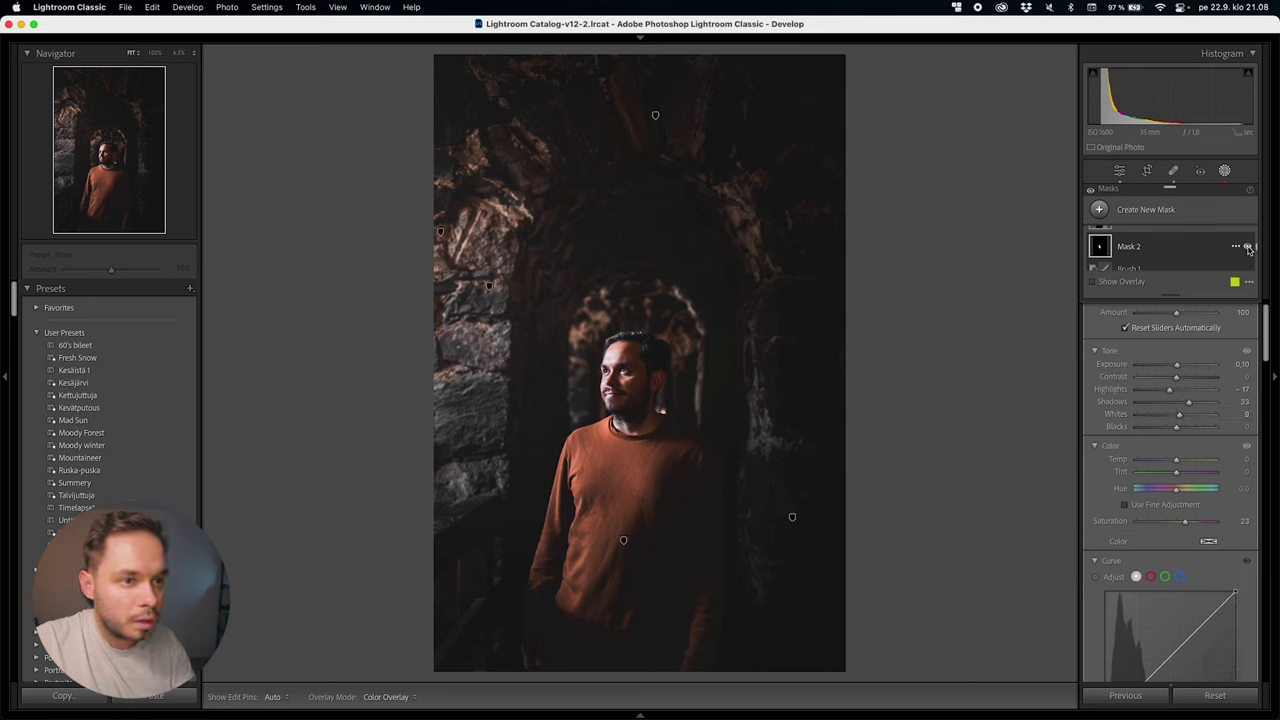
# Compare the photo repeatedly with Mask 2 switched off and on to judge its effect on the man's face
pyautogui.click(1248, 247)
pyautogui.click(1248, 247)
pyautogui.click(1248, 247)
pyautogui.click(1248, 247)
pyautogui.click(1248, 247)
pyautogui.click(1248, 247)
pyautogui.click(1248, 247)
pyautogui.click(1248, 247)
pyautogui.click(1248, 247)
pyautogui.click(1248, 247)
pyautogui.click(1248, 247)
pyautogui.click(1248, 247)
pyautogui.click(1248, 247)
pyautogui.click(1248, 247)
pyautogui.click(1248, 247)
pyautogui.click(1248, 247)
# Check the man's face at 100% magnification and raise Mask 2's Whites to 14
pyautogui.press('space')
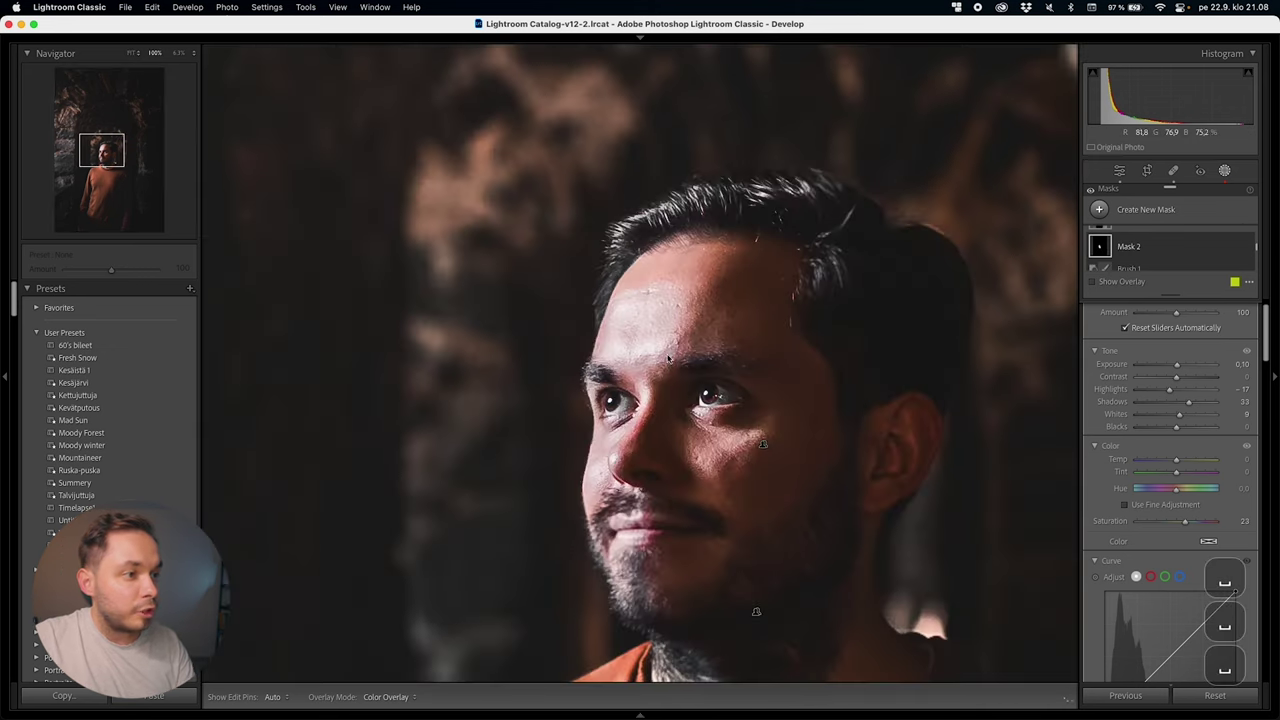
pyautogui.press('Up')
pyautogui.press('Up')
pyautogui.press('Up')
pyautogui.press('Up')
pyautogui.press('Up')
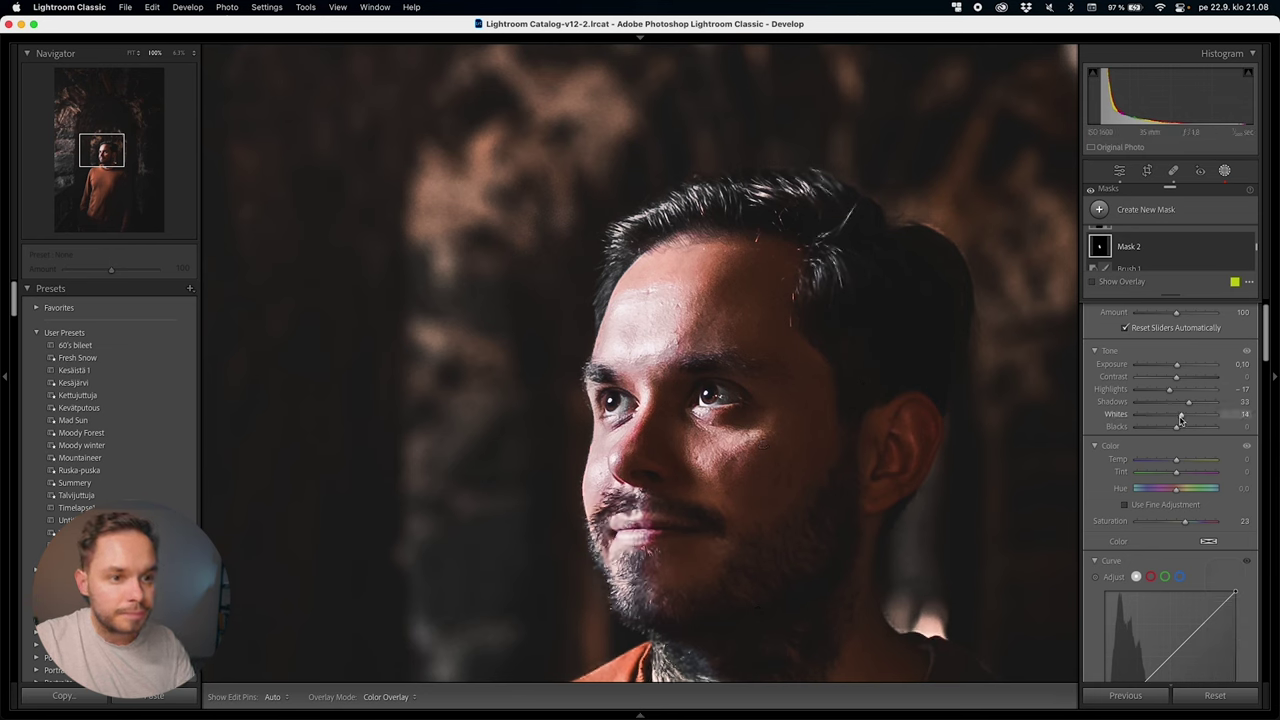
# Set Mask 2's Saturation to 19 and Highlights to −11, checking the mask's effect on the whole photo
pyautogui.press('Down')
pyautogui.press('Down')
pyautogui.press('Down')
pyautogui.press('Down')
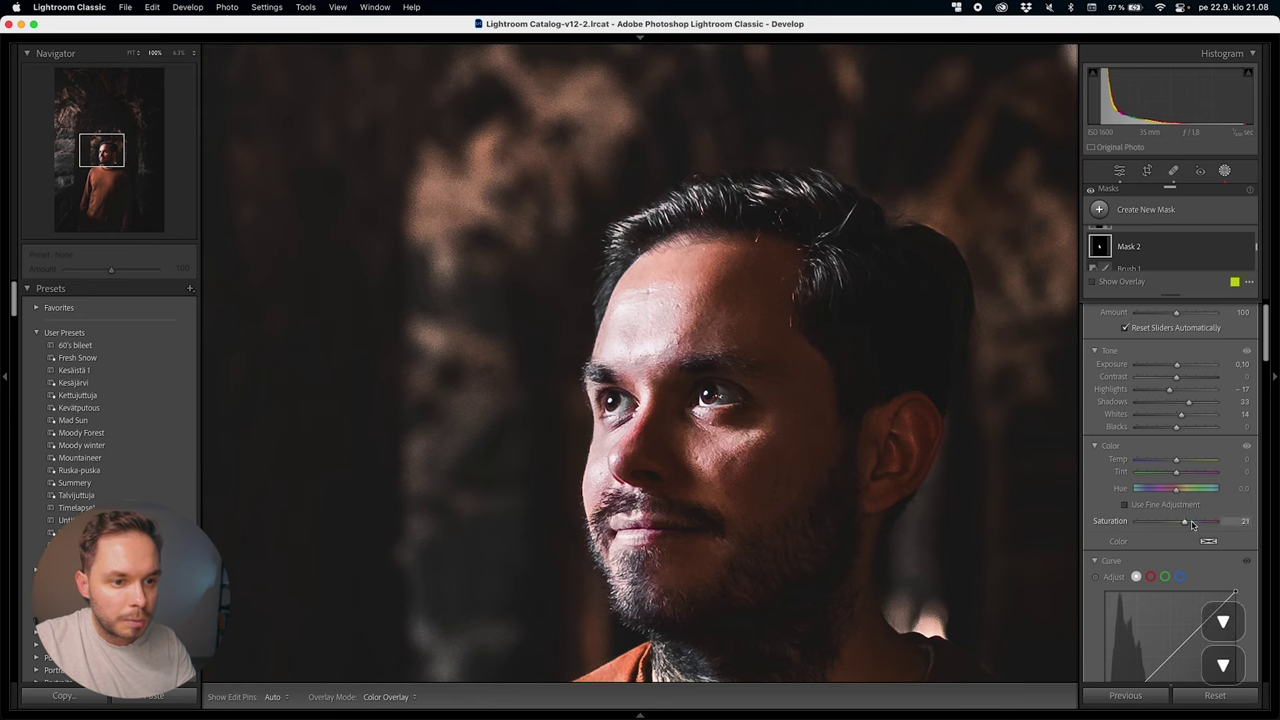
pyautogui.press('space')
pyautogui.press('space')
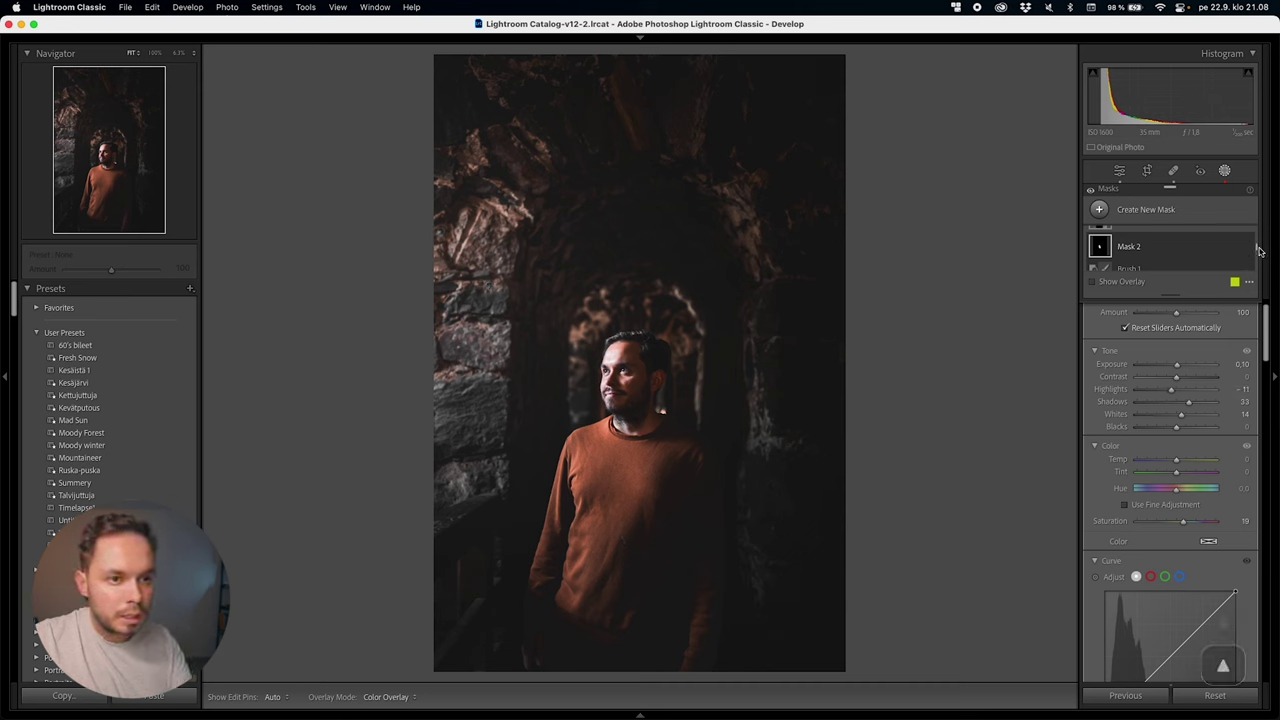
pyautogui.click(1247, 246)
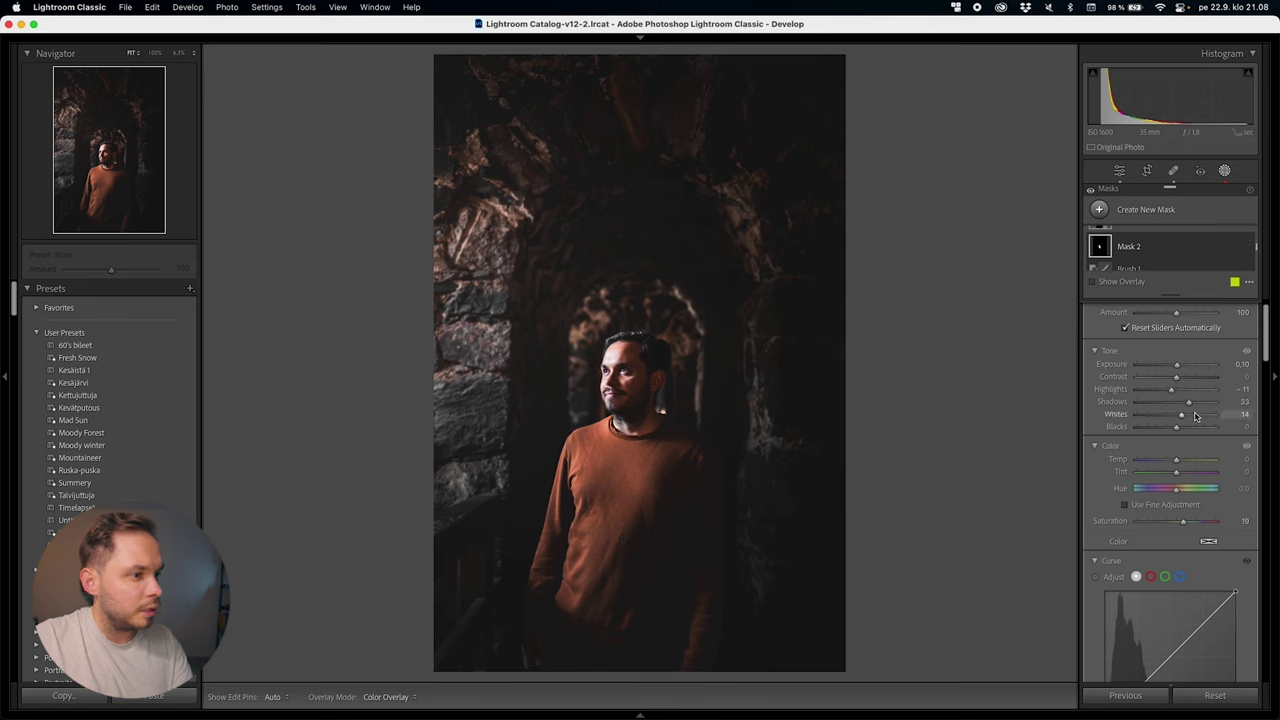
# Leave masking and compare the edited portrait with the original by resetting all settings and undoing the reset repeatedly
pyautogui.click(1226, 172)
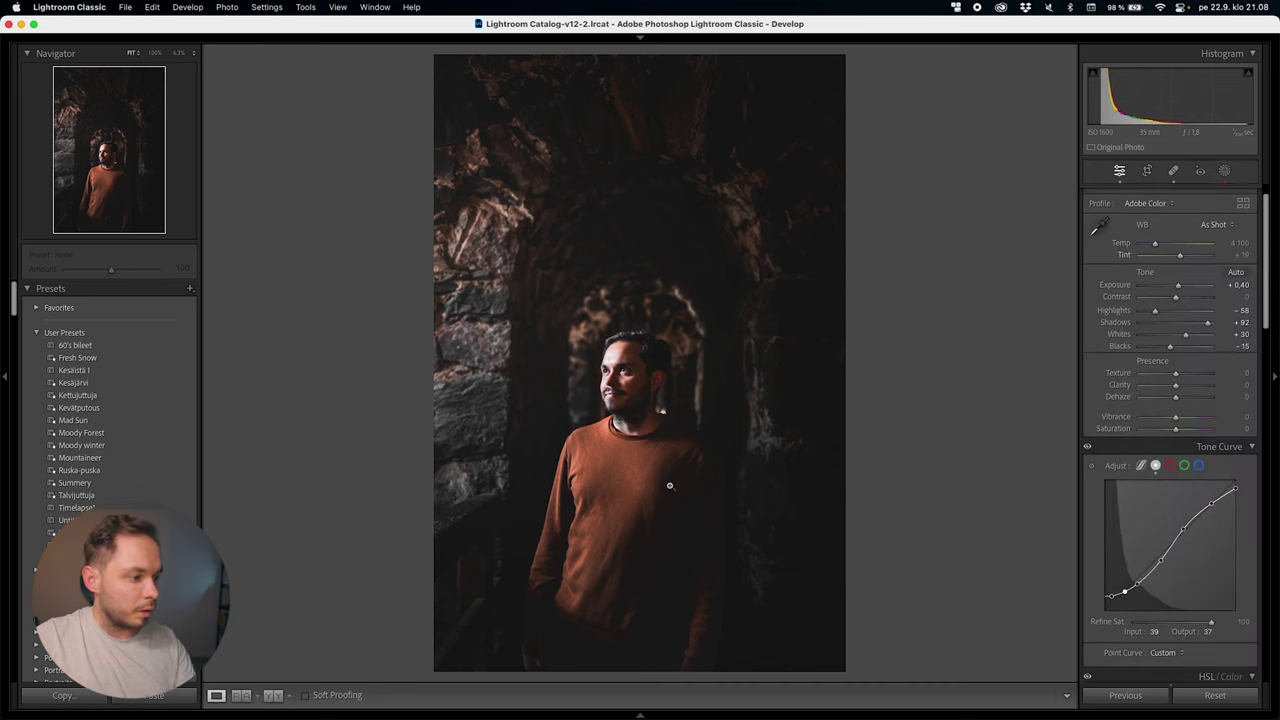
pyautogui.click(1215, 695)
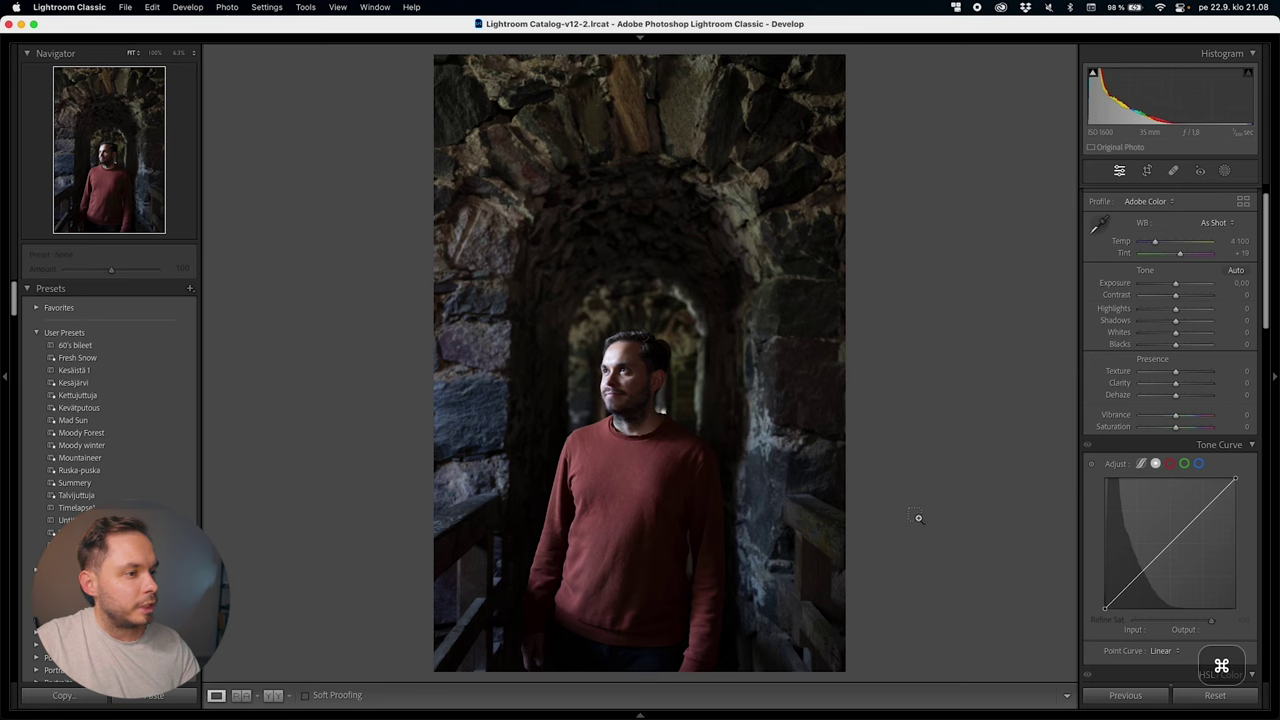
pyautogui.press('super+z')
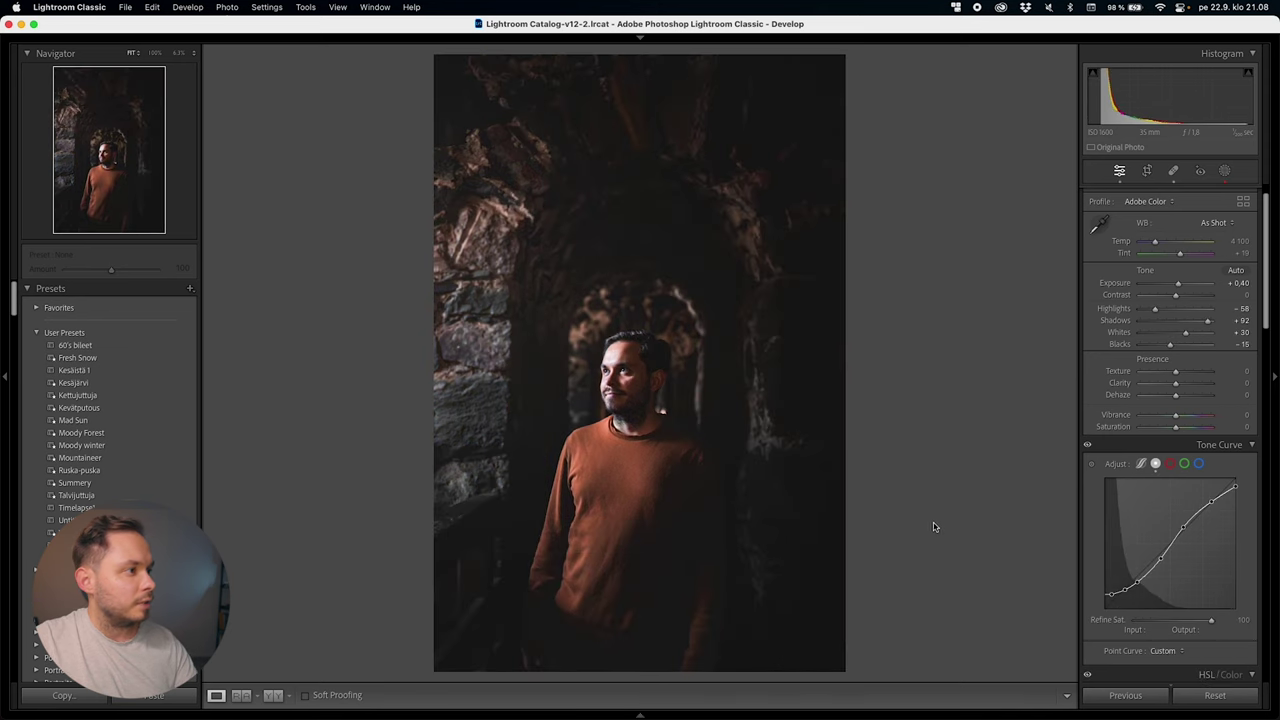
pyautogui.press('shift+super+z')
pyautogui.press('super+z')
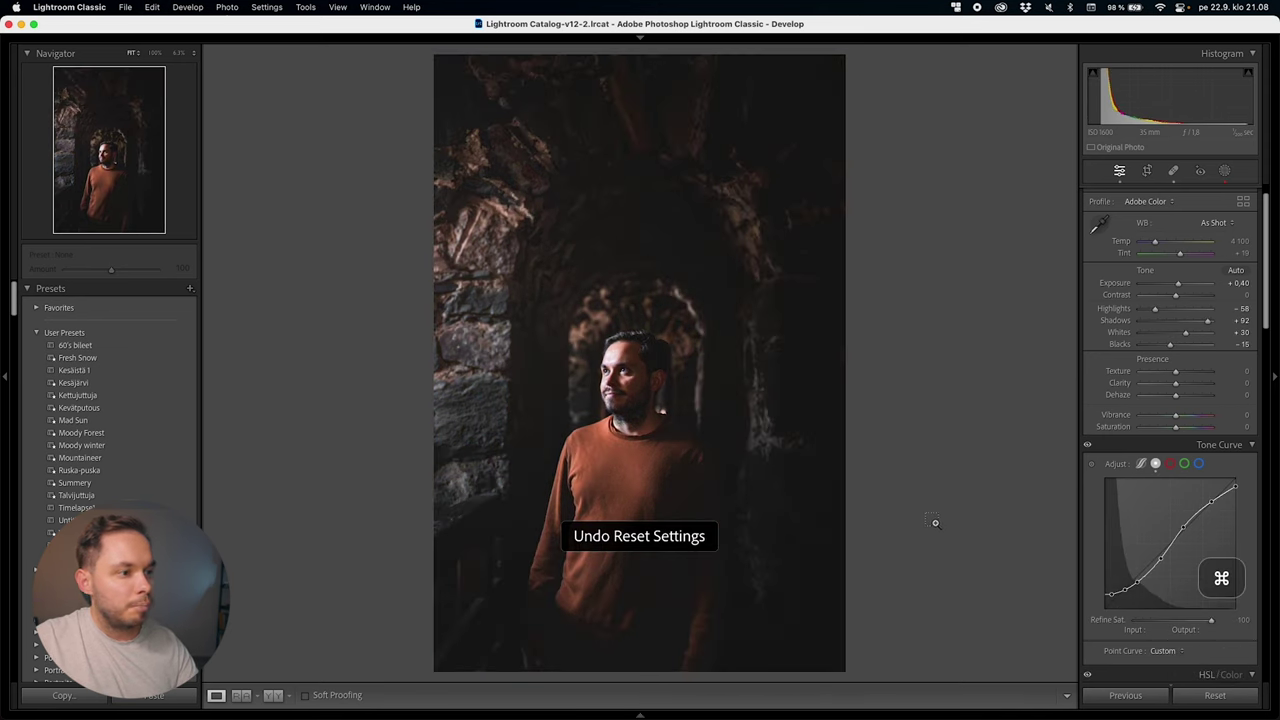
pyautogui.press('shift+super+z')
pyautogui.press('super+z')
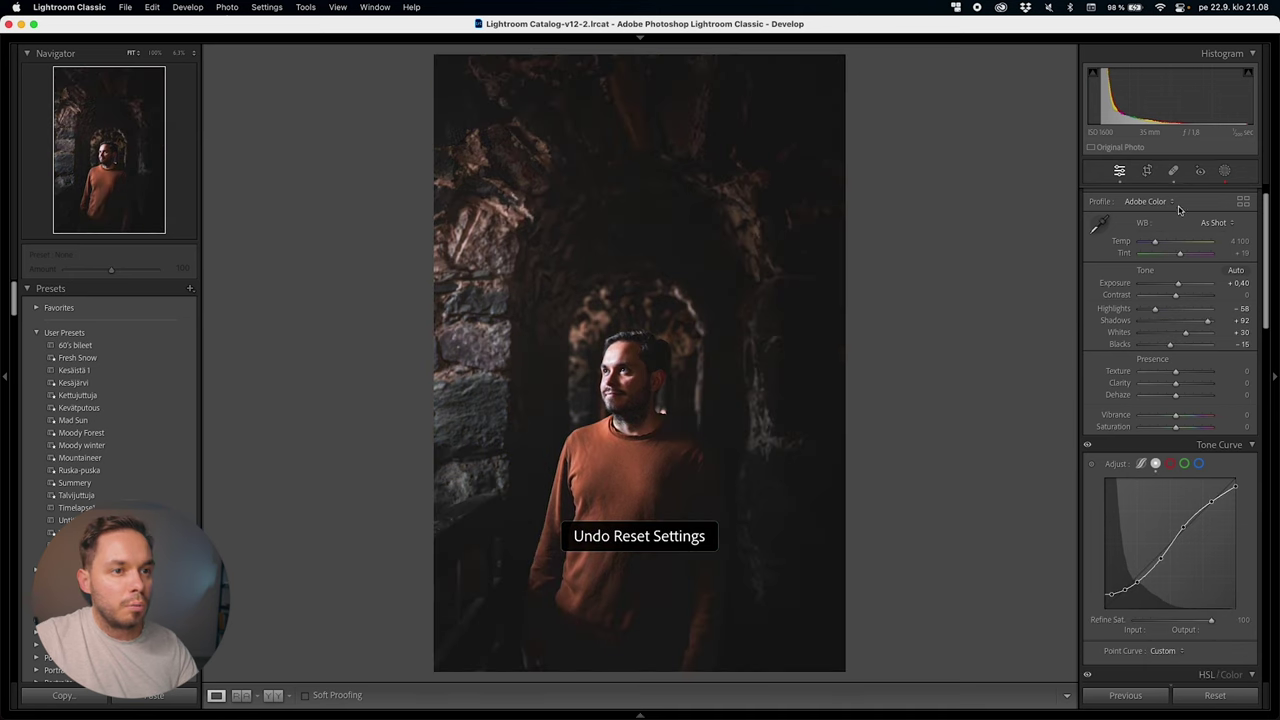
# Crop the portrait slightly tighter around the man in the original aspect ratio, trimming the photo's upper and right edges
pyautogui.press('r')
pyautogui.moveTo(635, 57); pyautogui.dragTo(634, 91)
pyautogui.moveTo(597, 211); pyautogui.dragTo(686, 196)
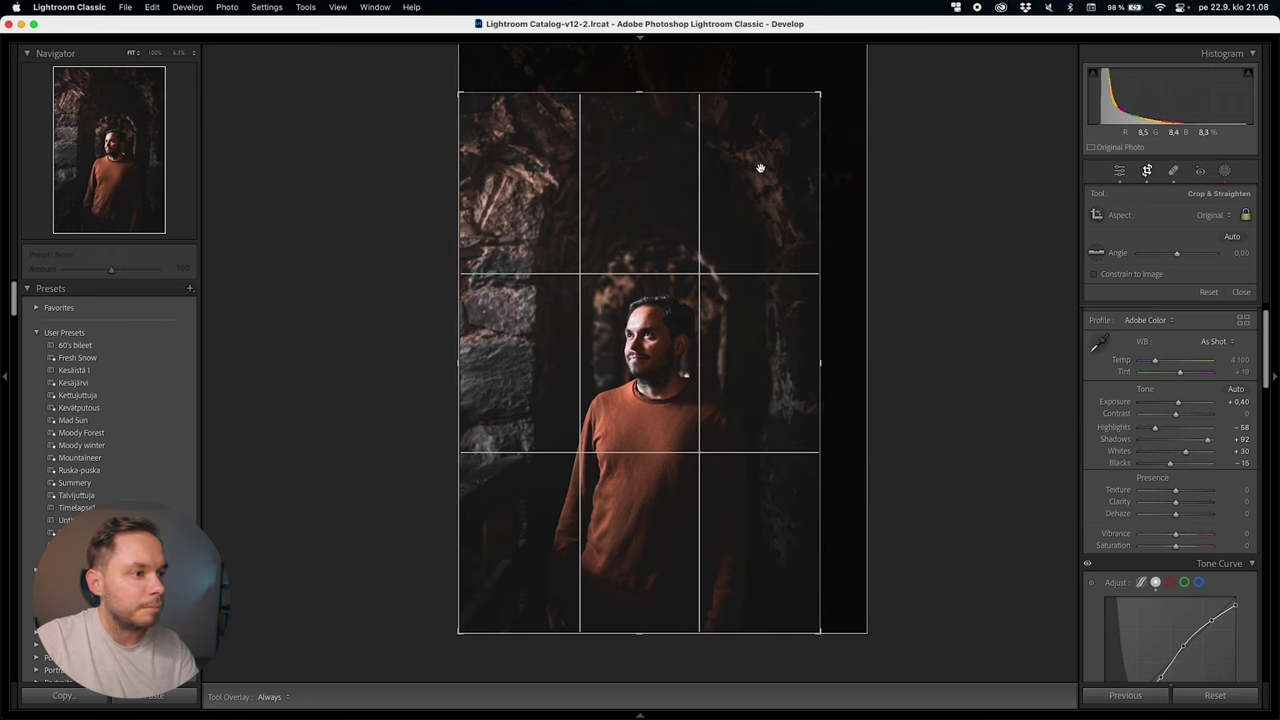
pyautogui.moveTo(820, 97); pyautogui.dragTo(833, 80)
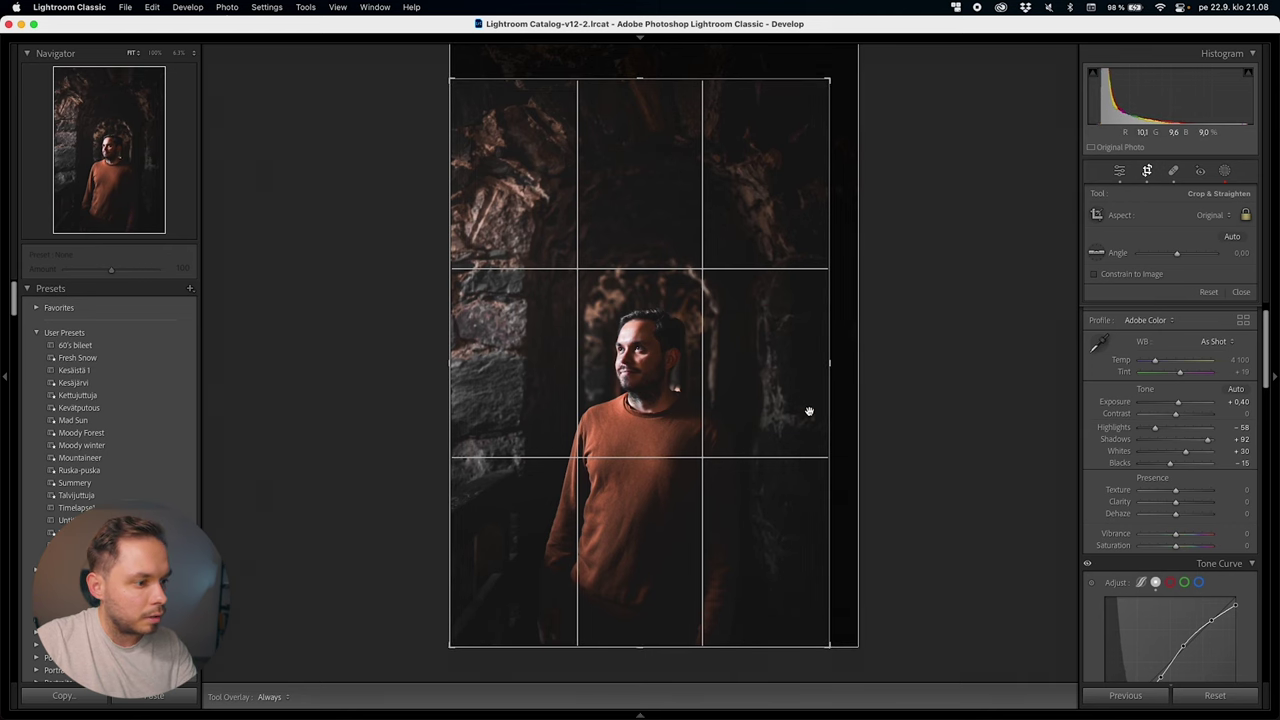
pyautogui.press('Return')
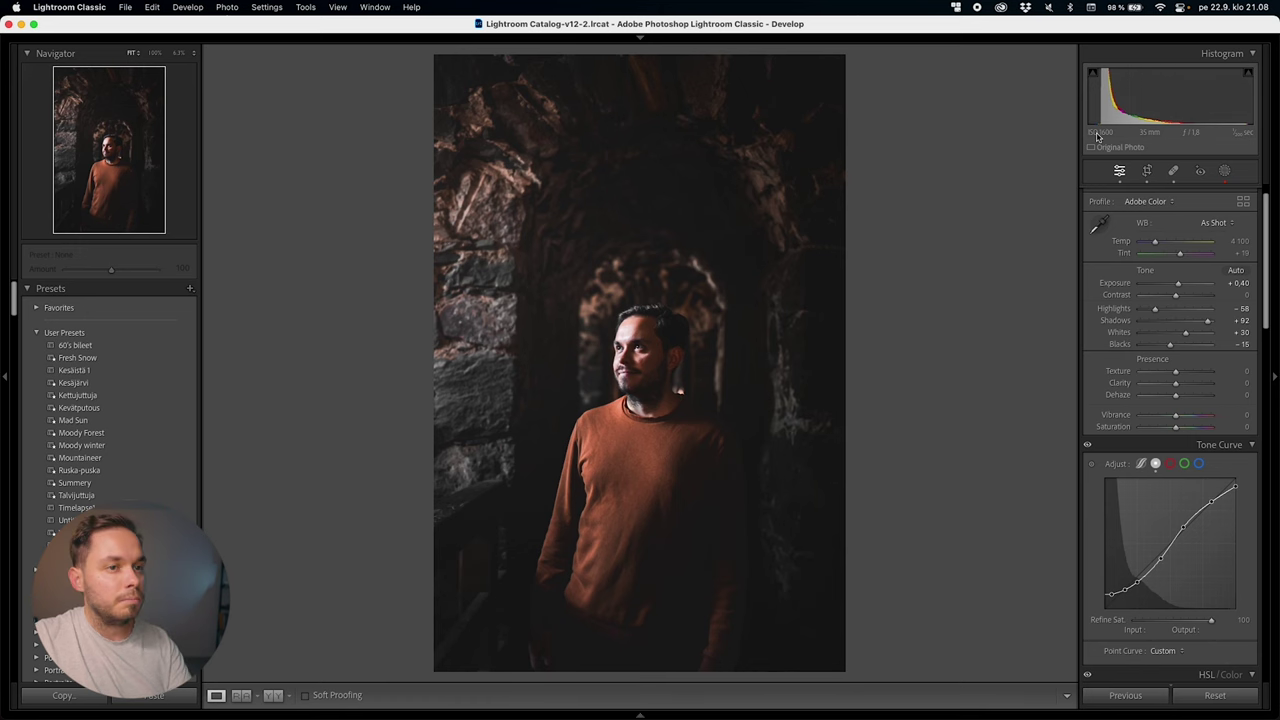
# Reposition the photo slightly within the crop and rotate it to an angle of about −1.39
pyautogui.click(1144, 171)
pyautogui.moveTo(690, 297); pyautogui.dragTo(709, 272)
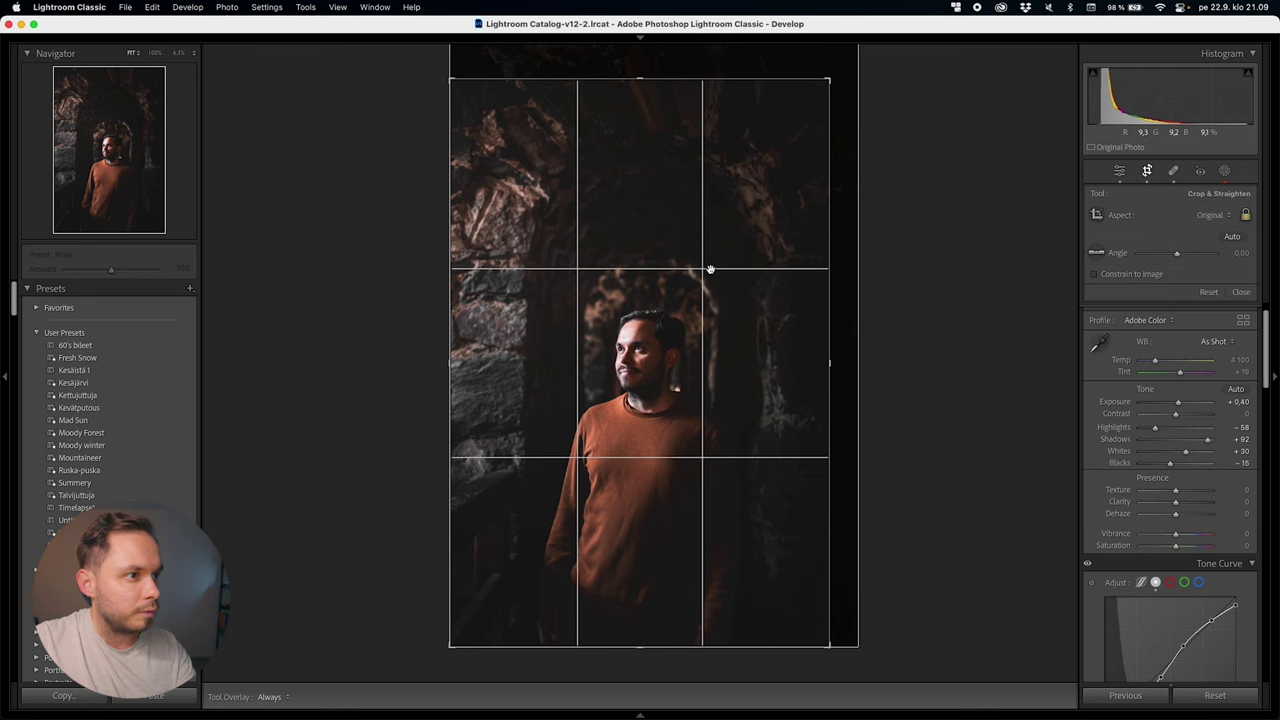
pyautogui.moveTo(712, 270); pyautogui.dragTo(709, 271)
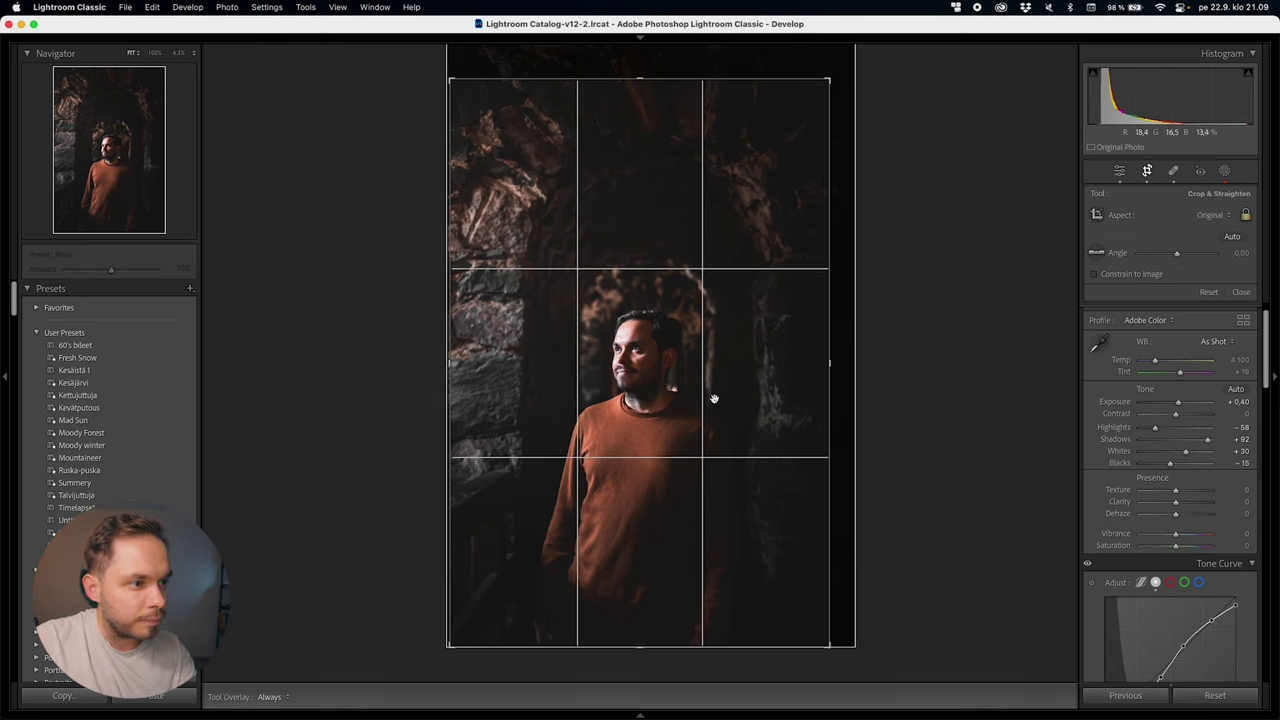
pyautogui.moveTo(997, 329); pyautogui.dragTo(922, 391)
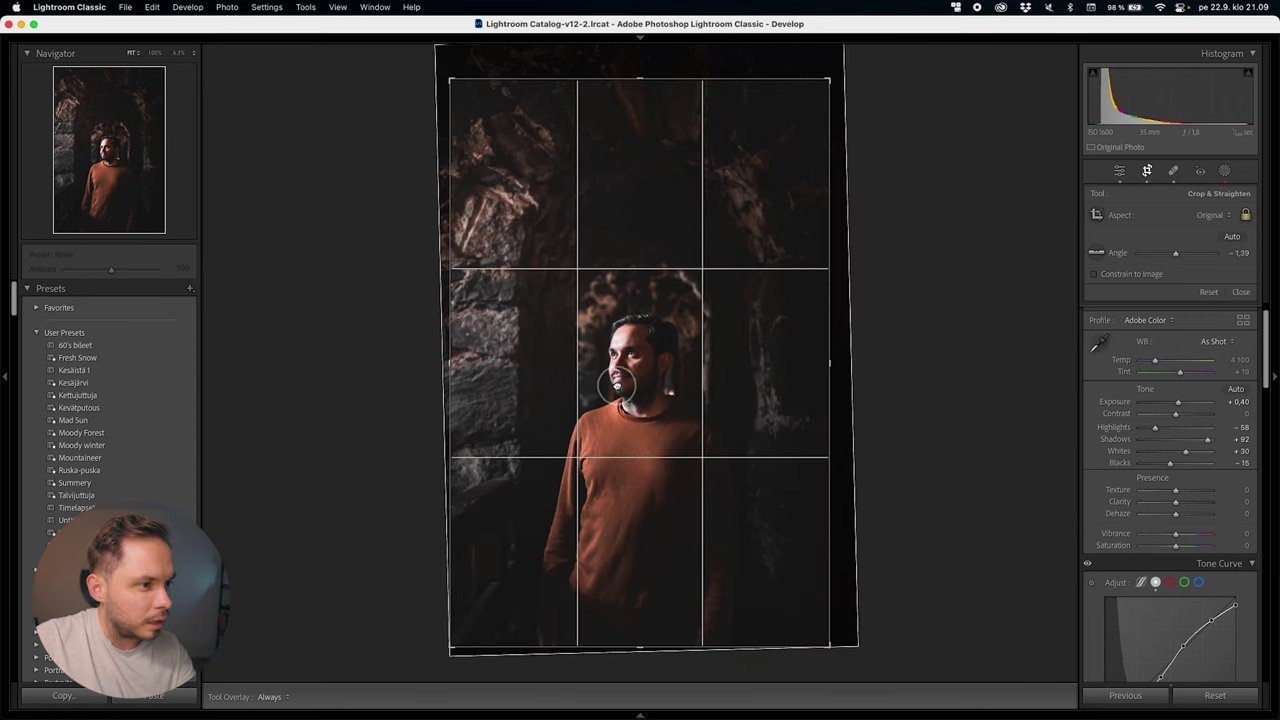
pyautogui.press('Return')
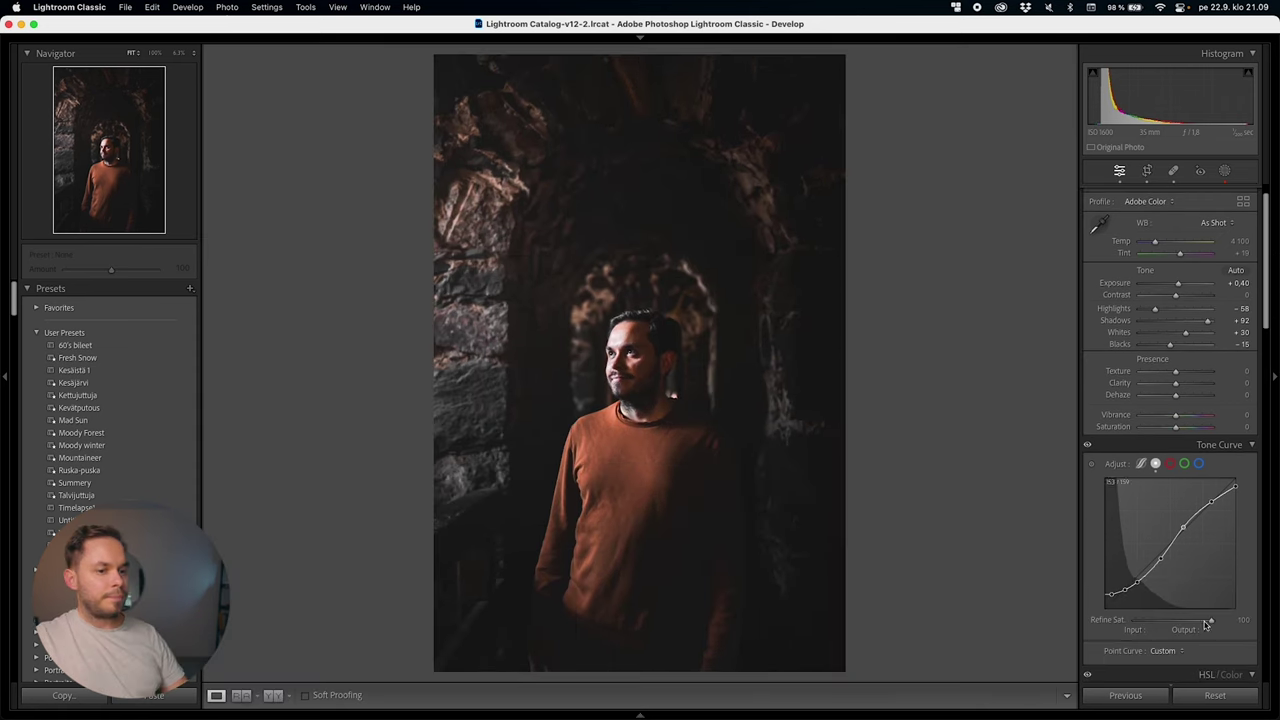
# Compare the cropped portrait with its reset version, restore the edits, and inspect the man's face at 100% magnification
pyautogui.click(1207, 688)
pyautogui.press('super+z')
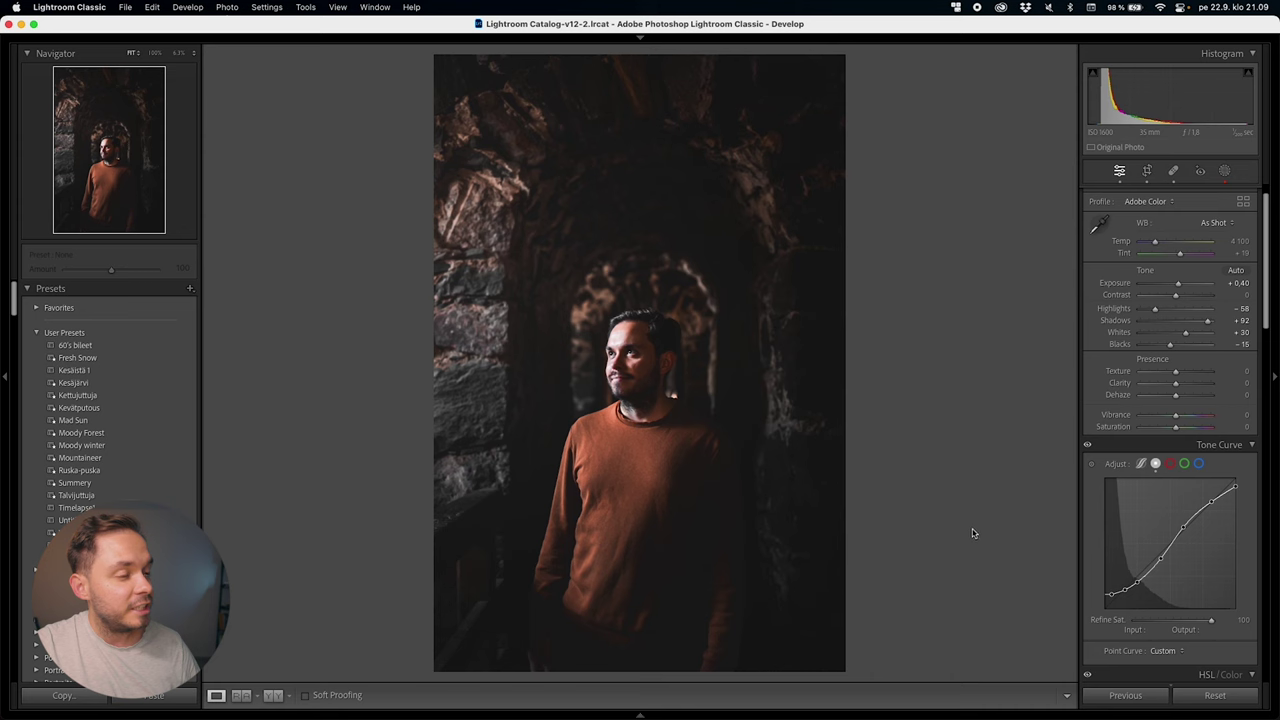
pyautogui.click(610, 355)
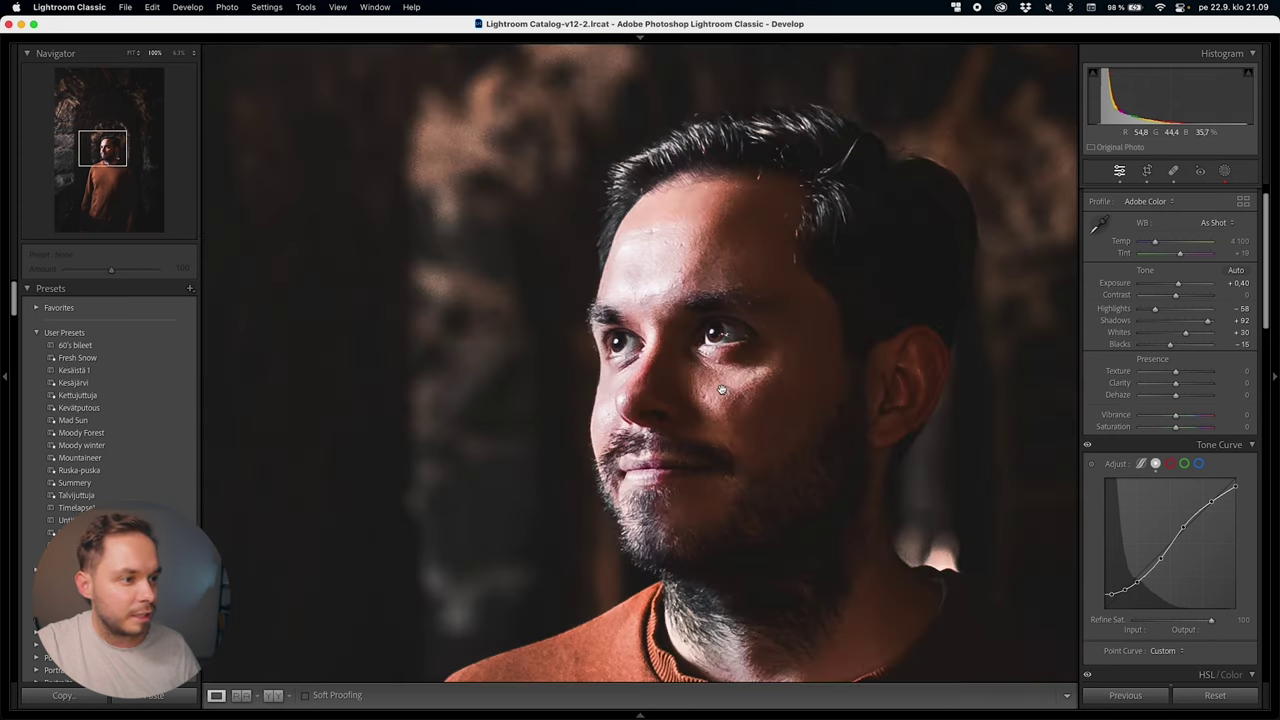